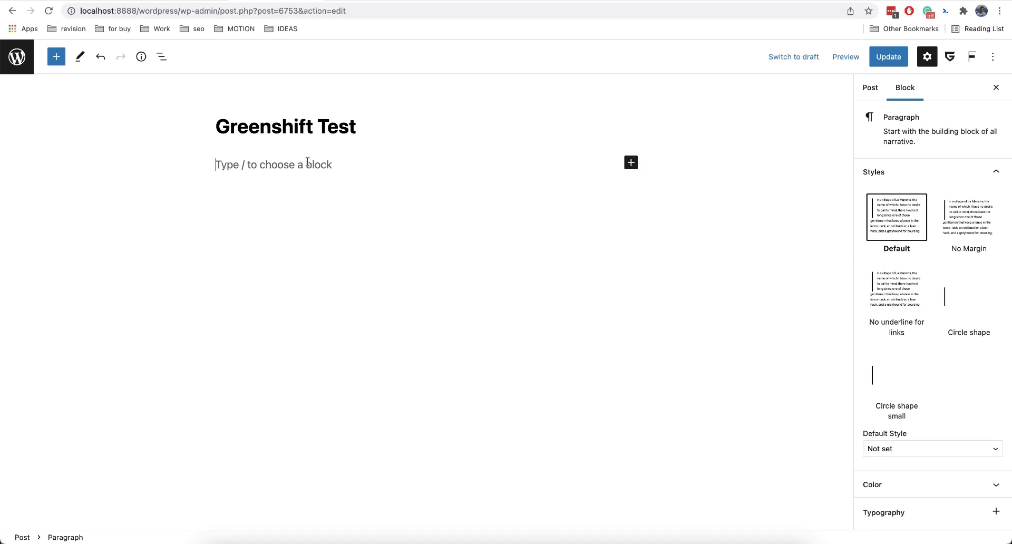
# Insert a Greenshift Row block and choose the three equal columns layout.
pyautogui.write('/row')
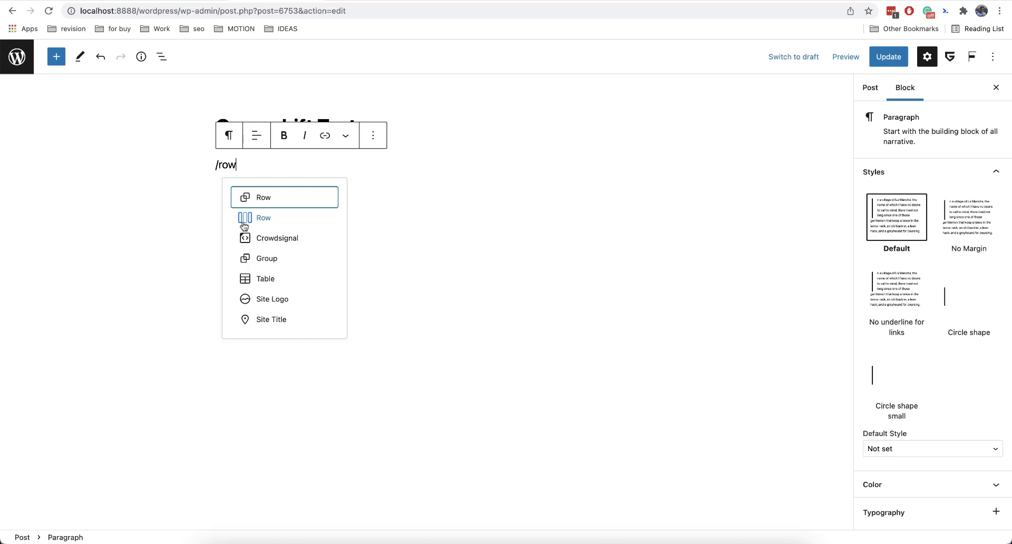
pyautogui.click(275, 217)
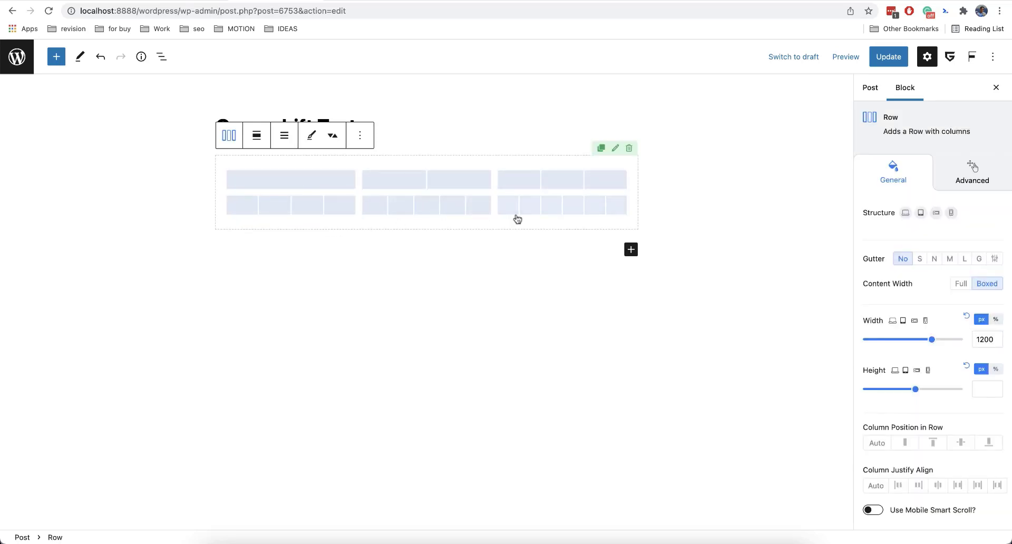
pyautogui.click(282, 141)
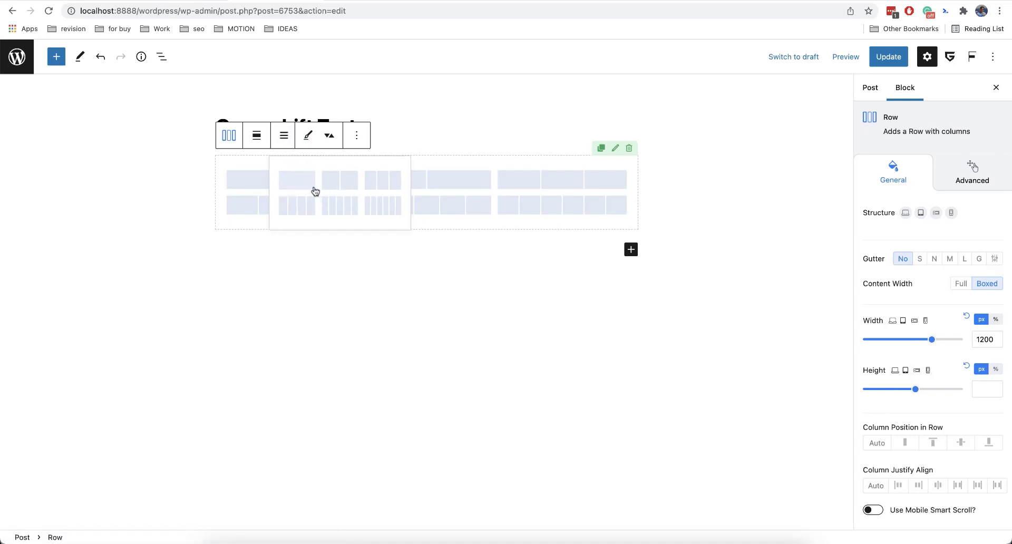
pyautogui.click(283, 135)
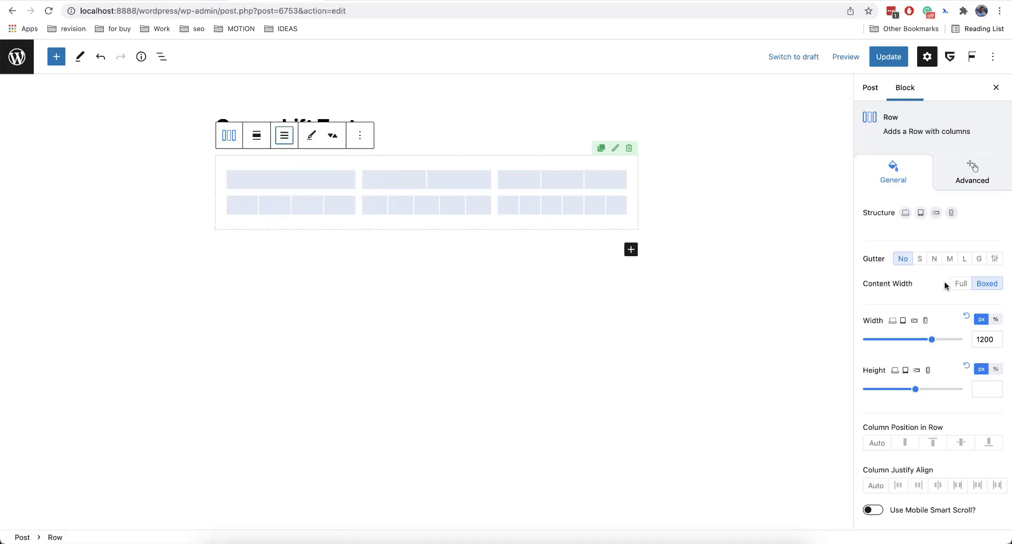
pyautogui.click(530, 183)
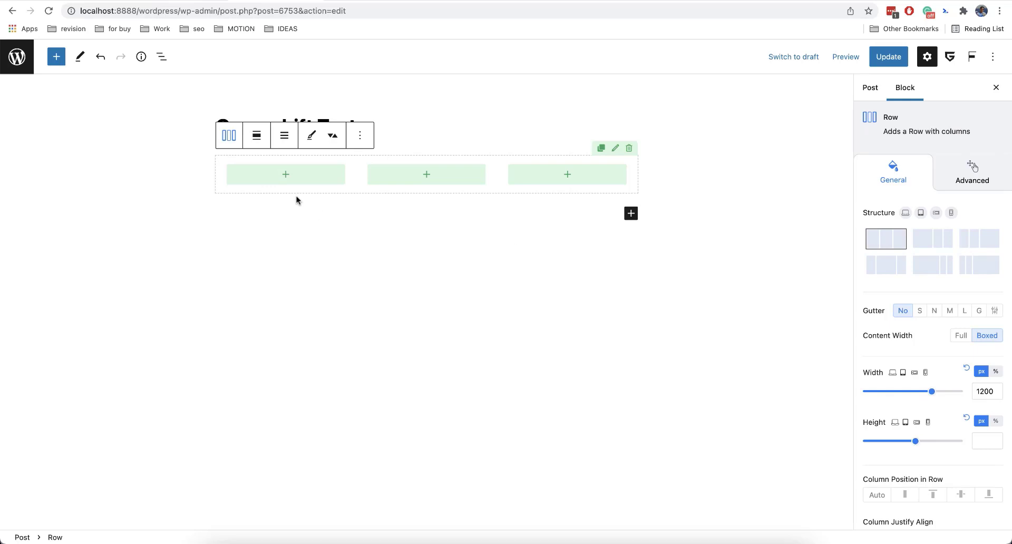
# Set the first column's background colour to red #C21F1F.
pyautogui.click(348, 164)
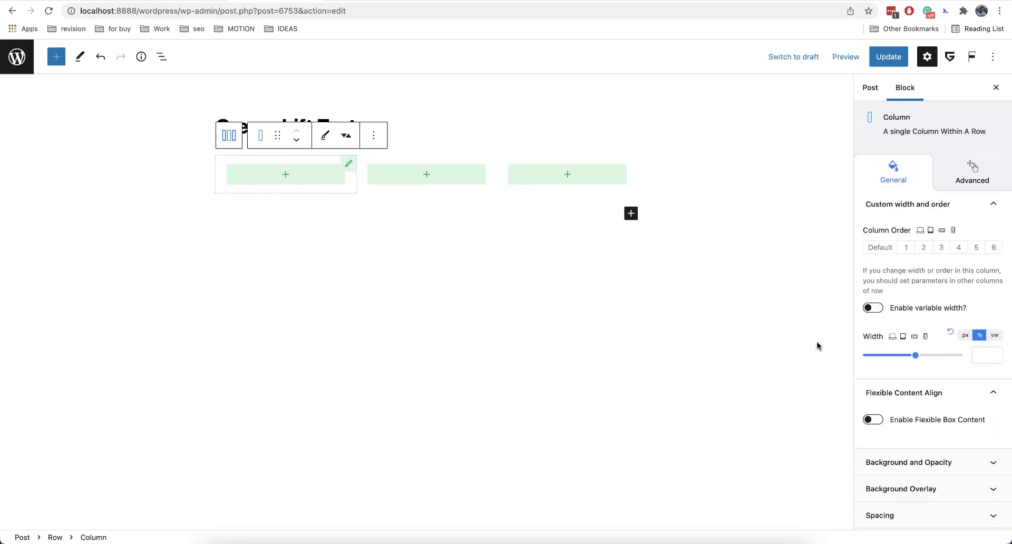
pyautogui.scroll(-3, 913, 379)
pyautogui.click(930, 377)
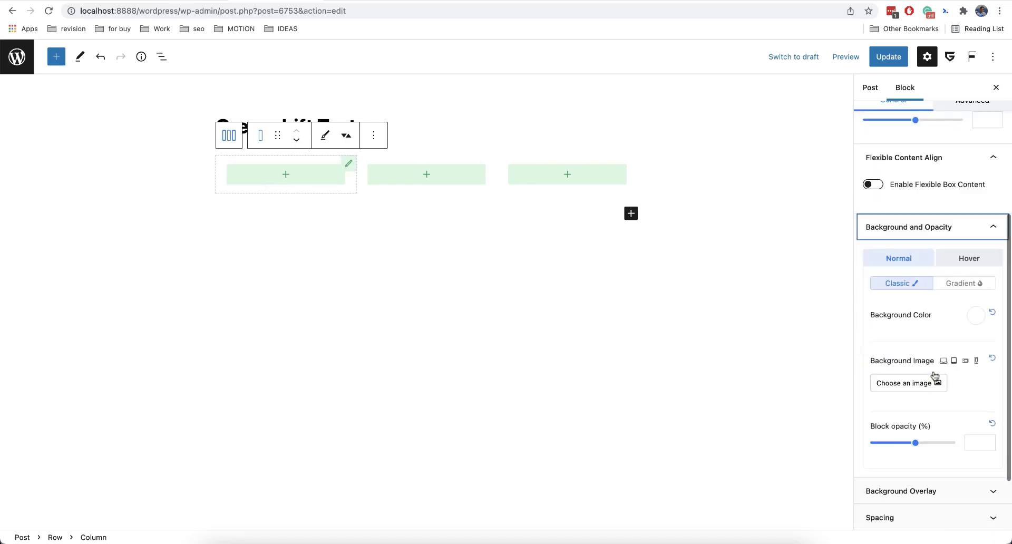
pyautogui.click(975, 261)
pyautogui.click(964, 310)
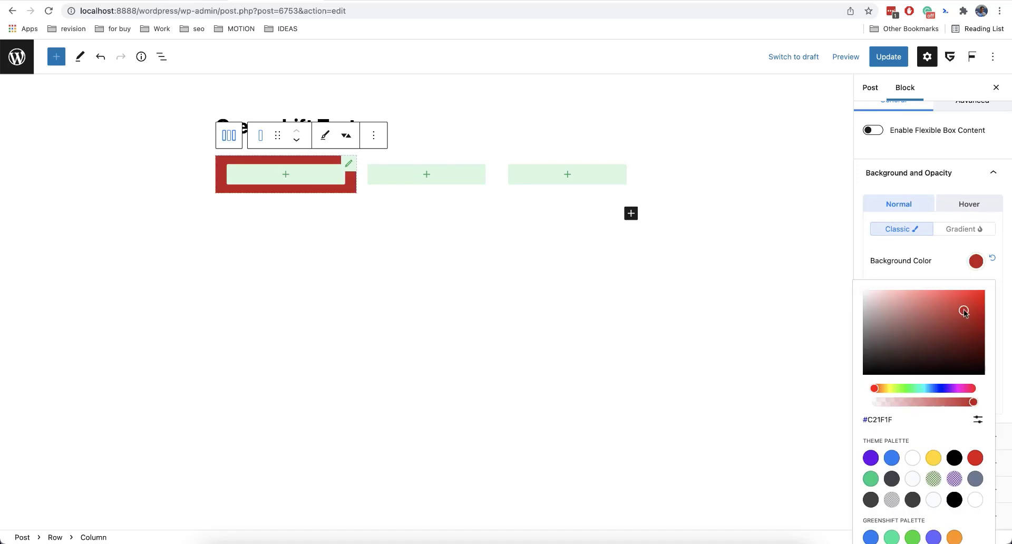
# Set the second column's background colour to the blue theme palette swatch.
pyautogui.click(489, 164)
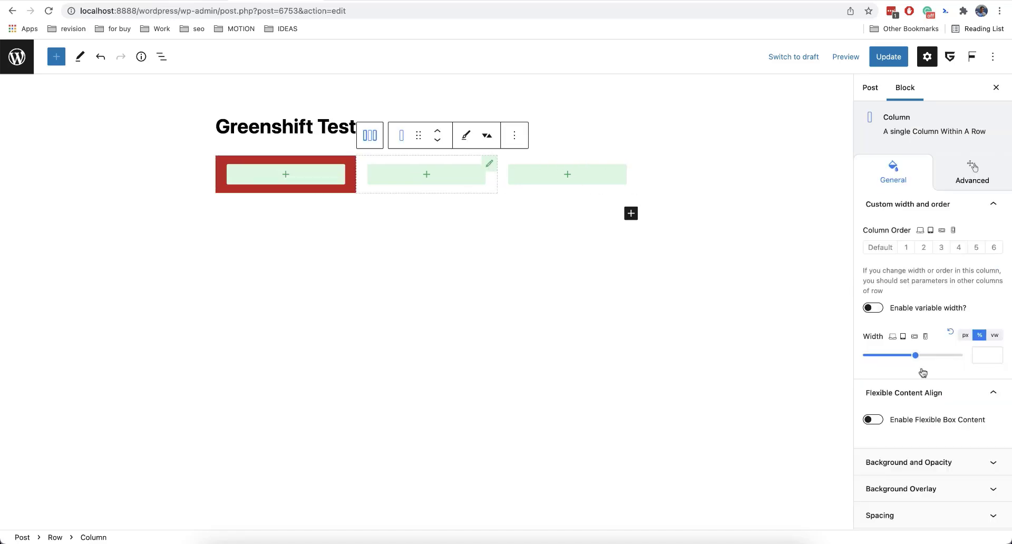
pyautogui.click(934, 463)
pyautogui.click(977, 238)
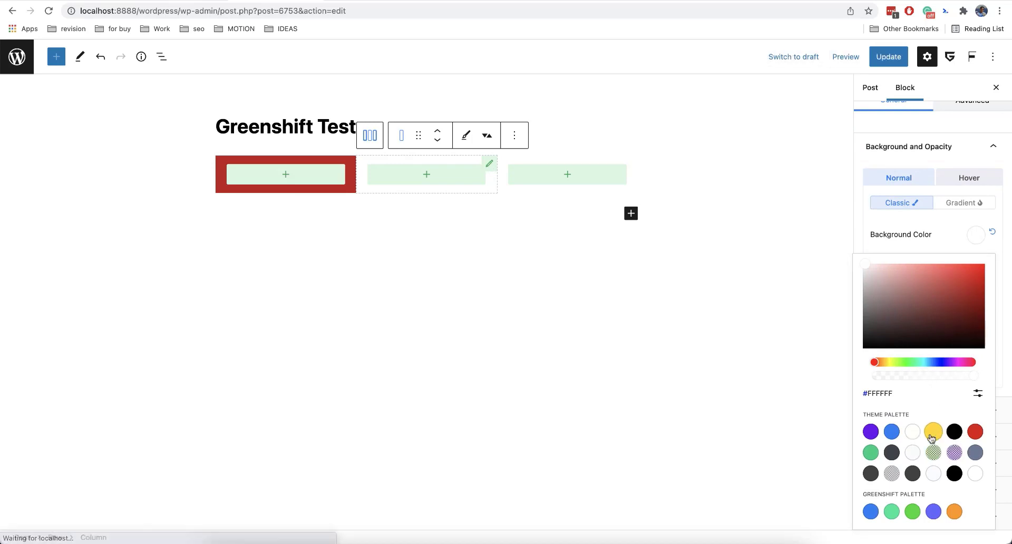
pyautogui.click(891, 431)
# Set the third column's background colour to the green #00D084 theme swatch.
pyautogui.click(627, 168)
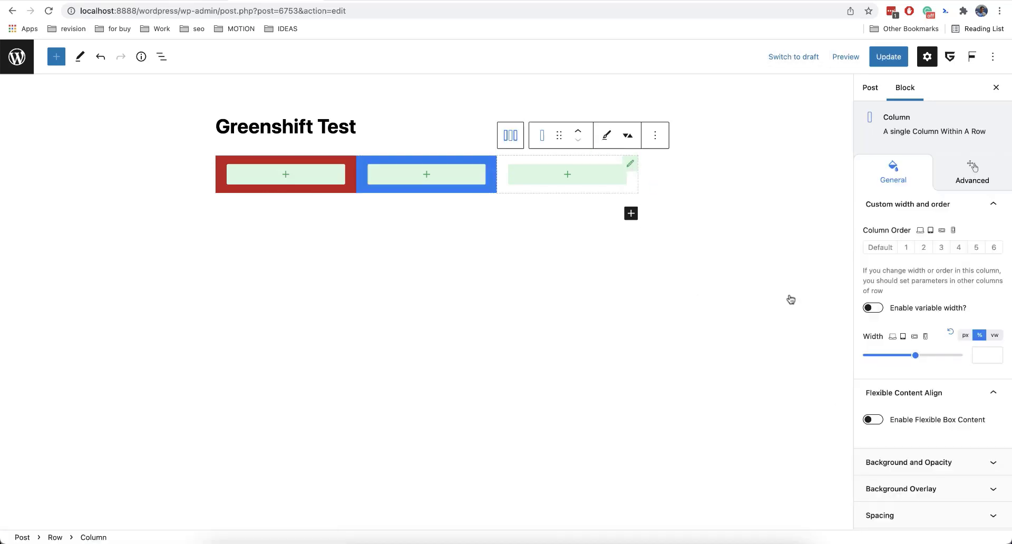
pyautogui.click(924, 463)
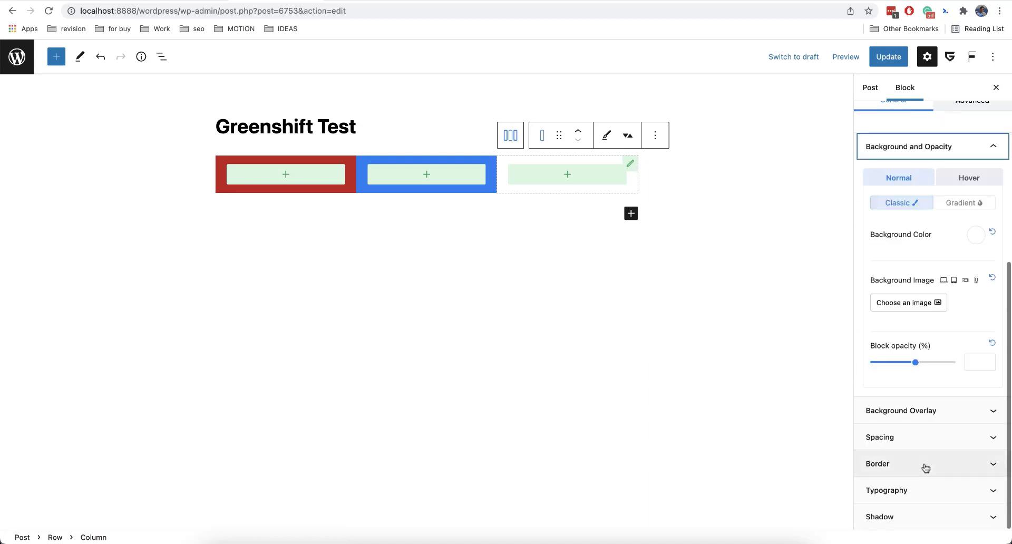
pyautogui.click(974, 242)
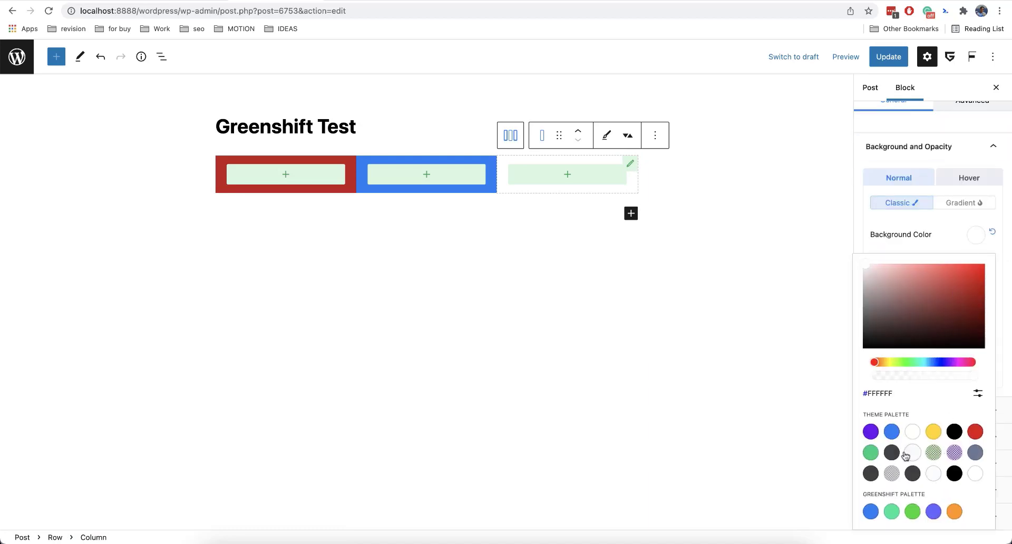
pyautogui.click(871, 453)
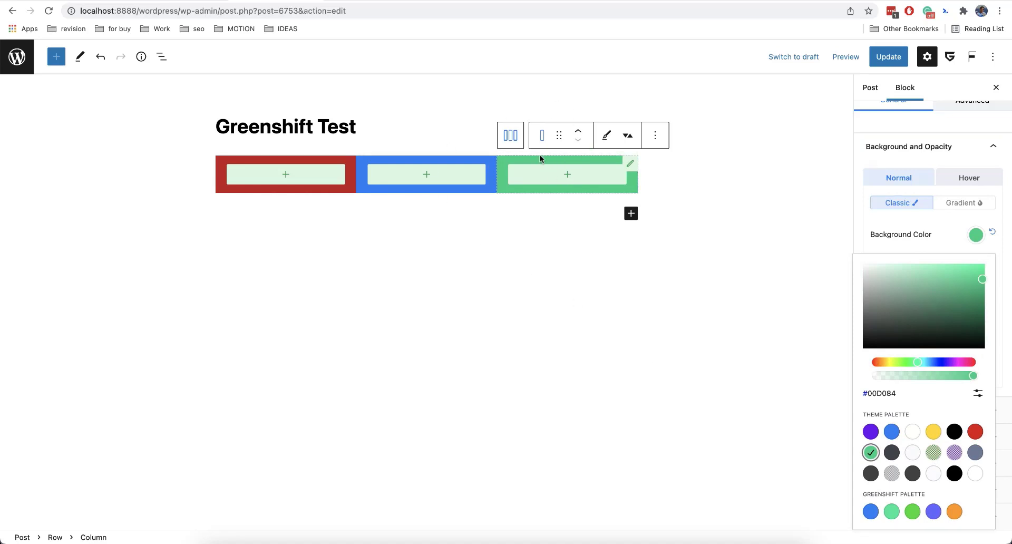
# Select the parent Row and set its block alignment to full width.
pyautogui.click(510, 135)
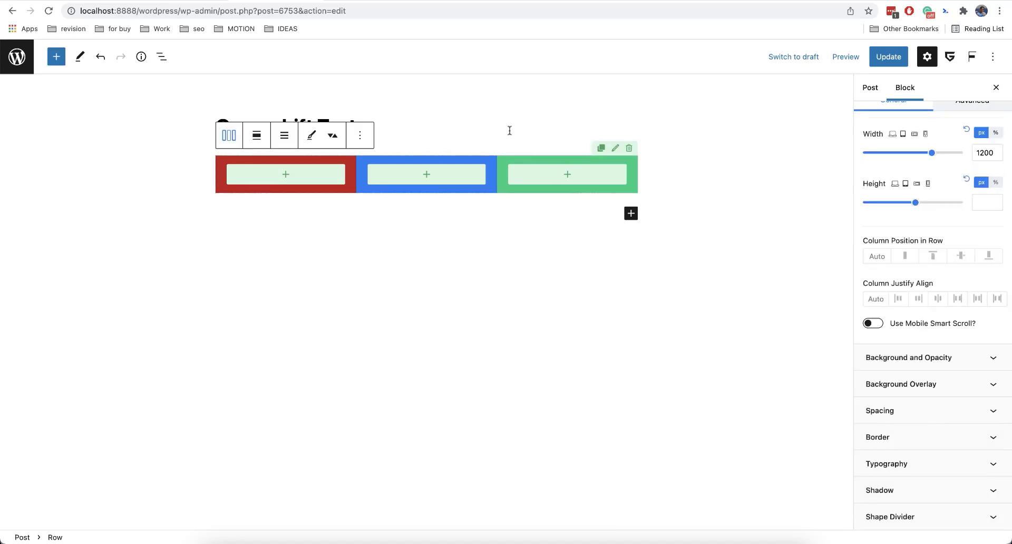
pyautogui.click(264, 132)
pyautogui.click(274, 191)
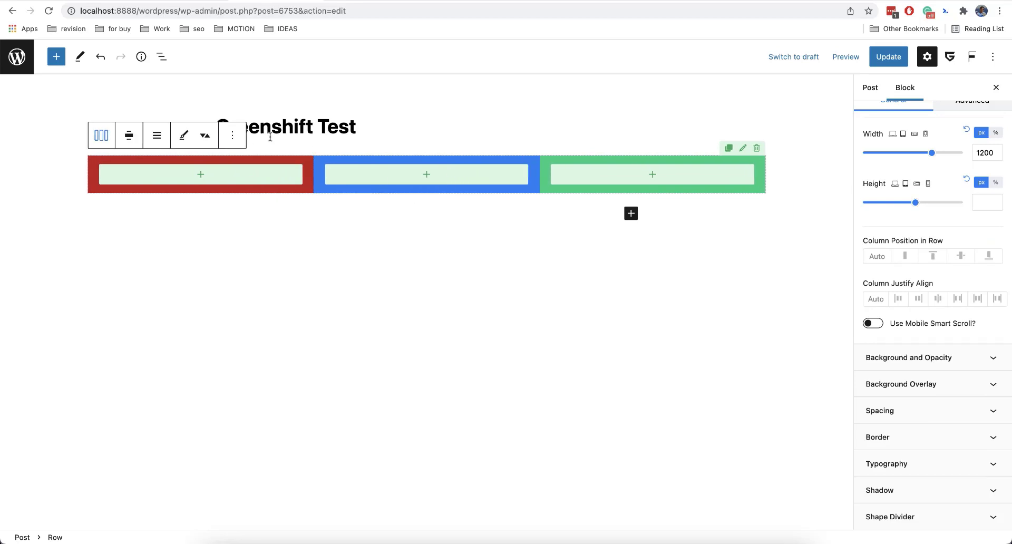
pyautogui.click(129, 135)
pyautogui.click(147, 218)
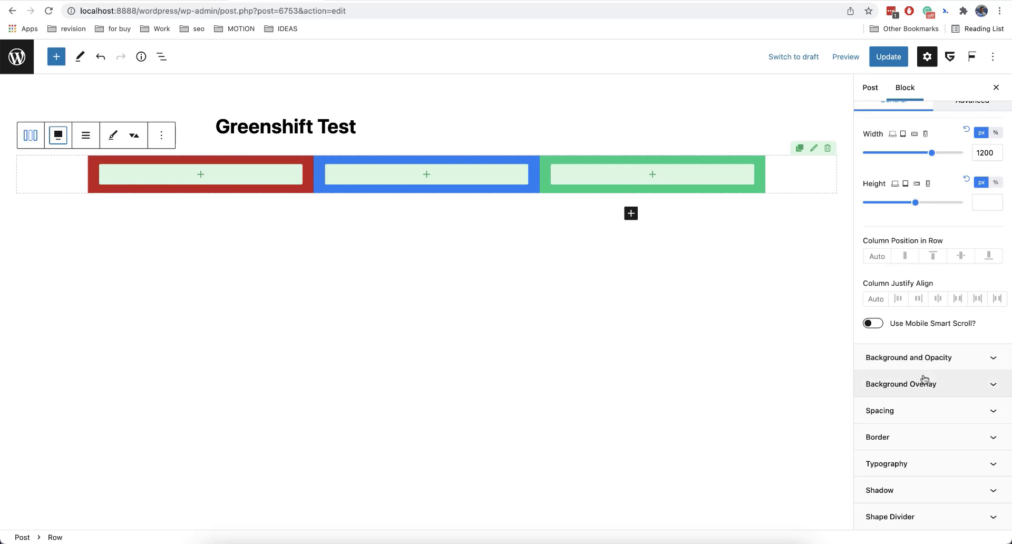
# Try the row's Full content width, then switch it back to Boxed.
pyautogui.scroll(5, 925, 380)
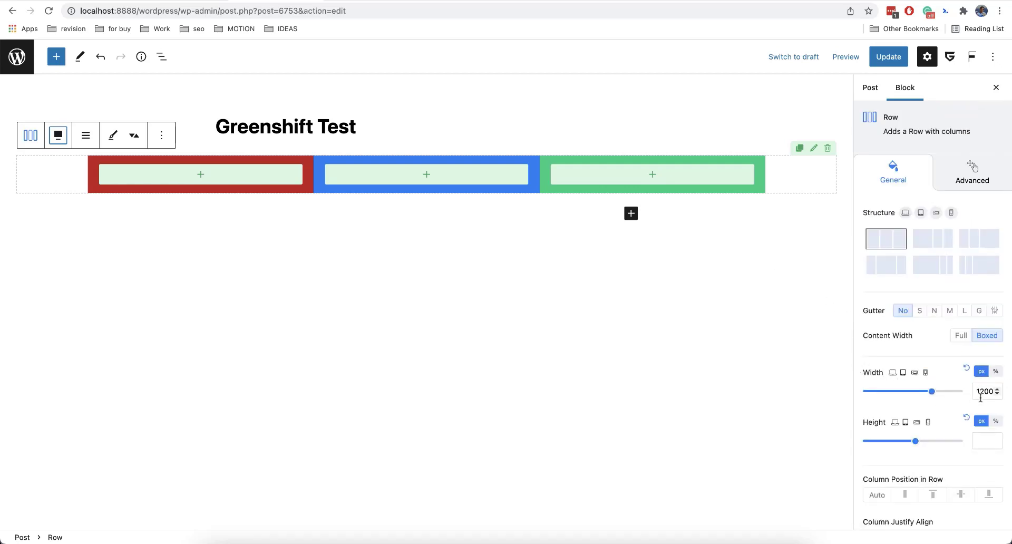
pyautogui.click(961, 339)
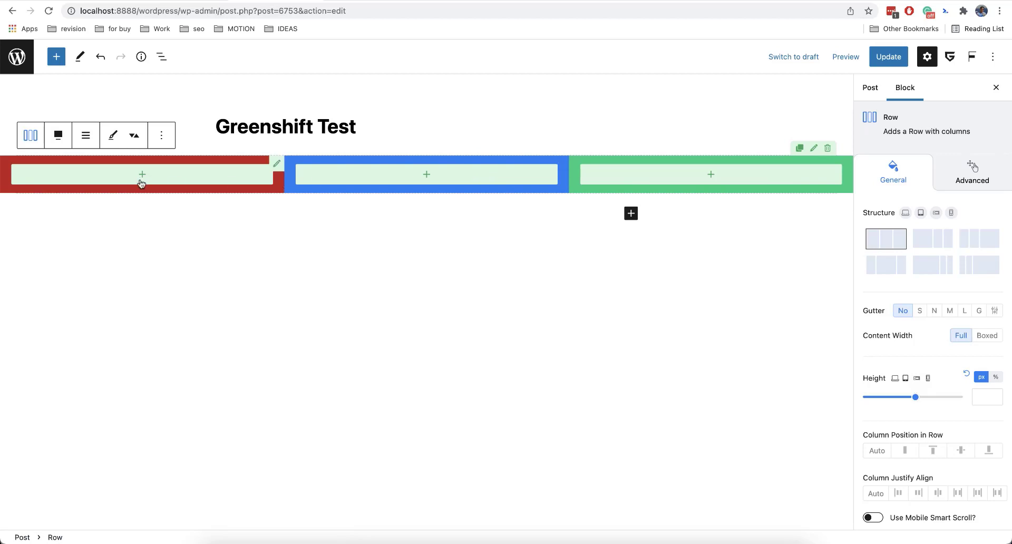
pyautogui.click(987, 338)
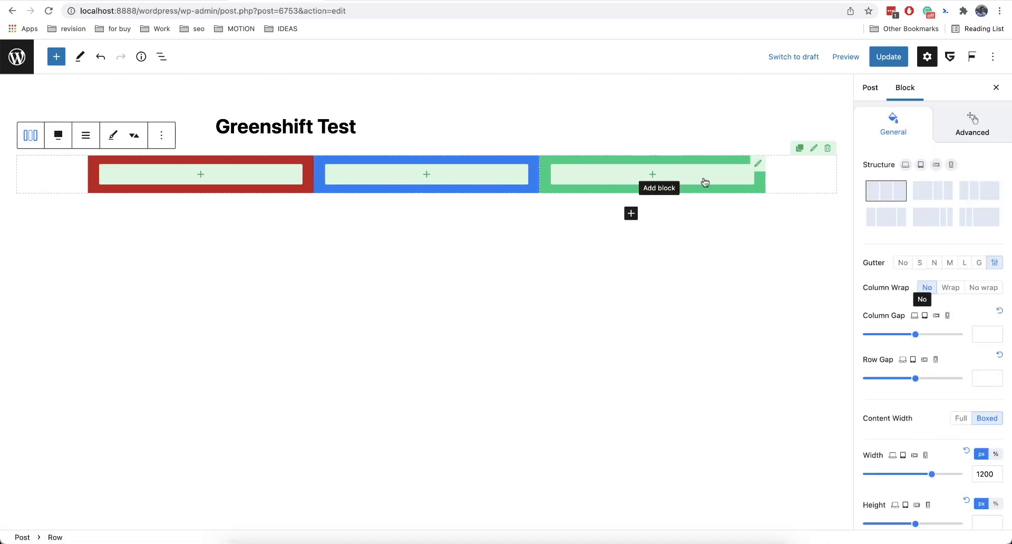
# Switch the row structure to the wide-first-column layout and set the gutter to the custom option after trying the sizes.
pyautogui.click(933, 200)
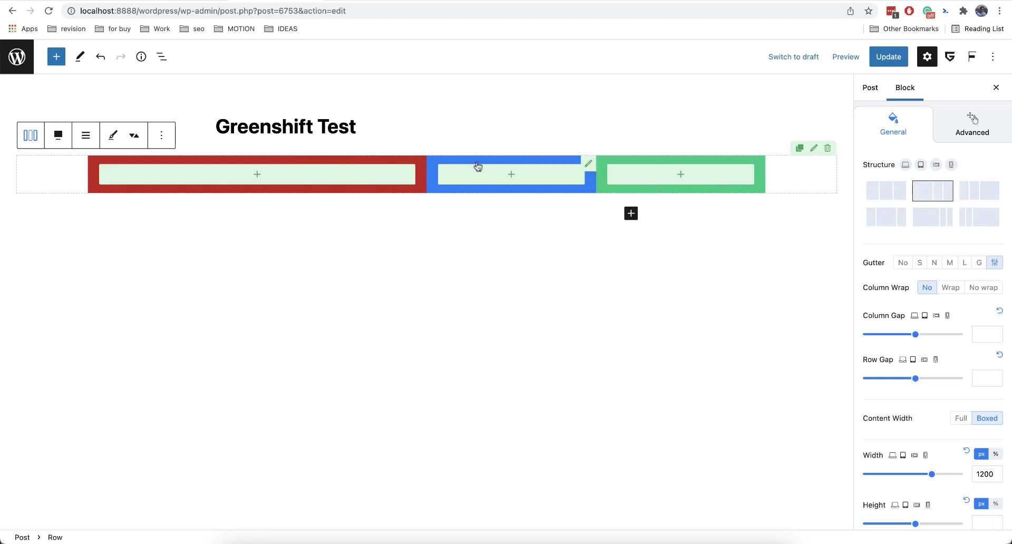
pyautogui.click(934, 263)
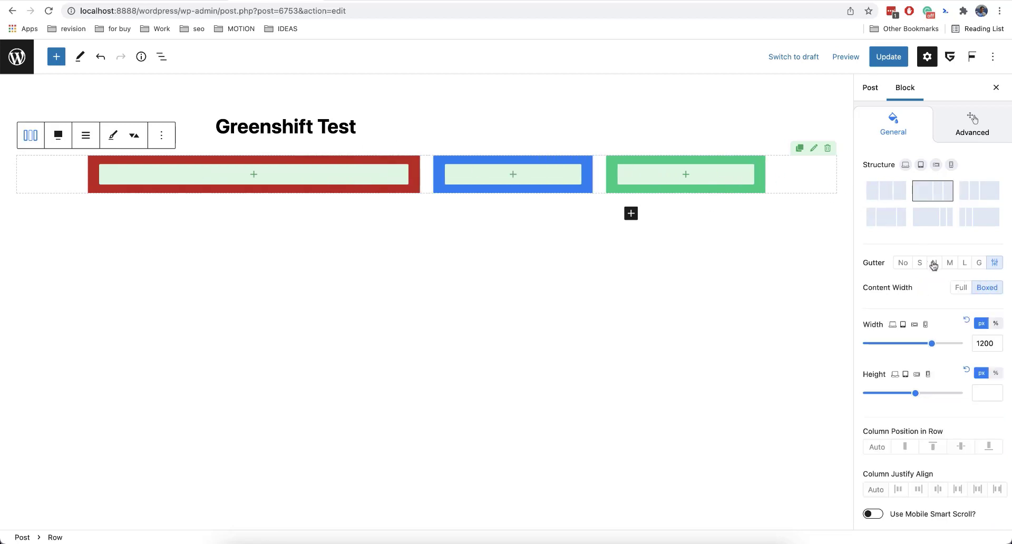
pyautogui.click(950, 263)
pyautogui.click(964, 263)
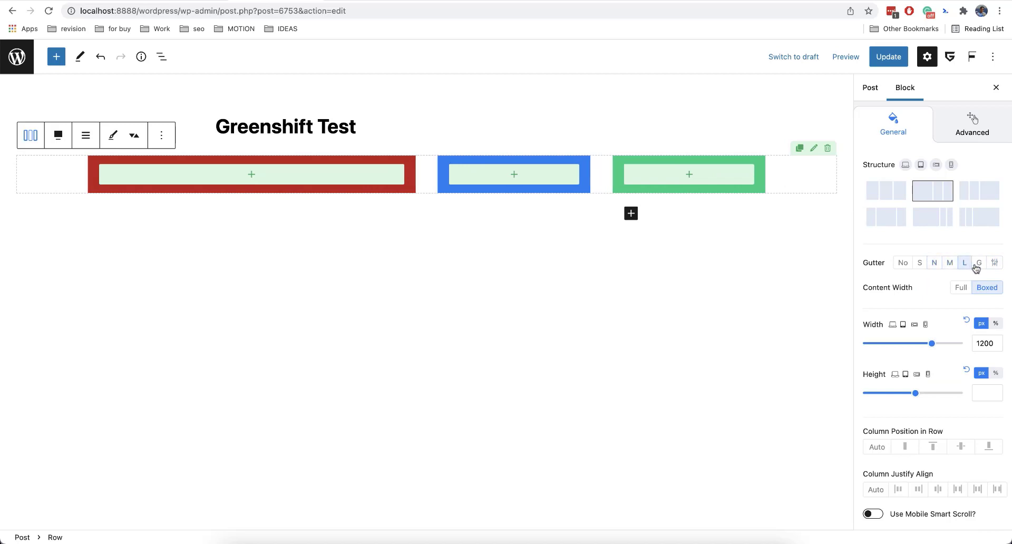
pyautogui.click(979, 264)
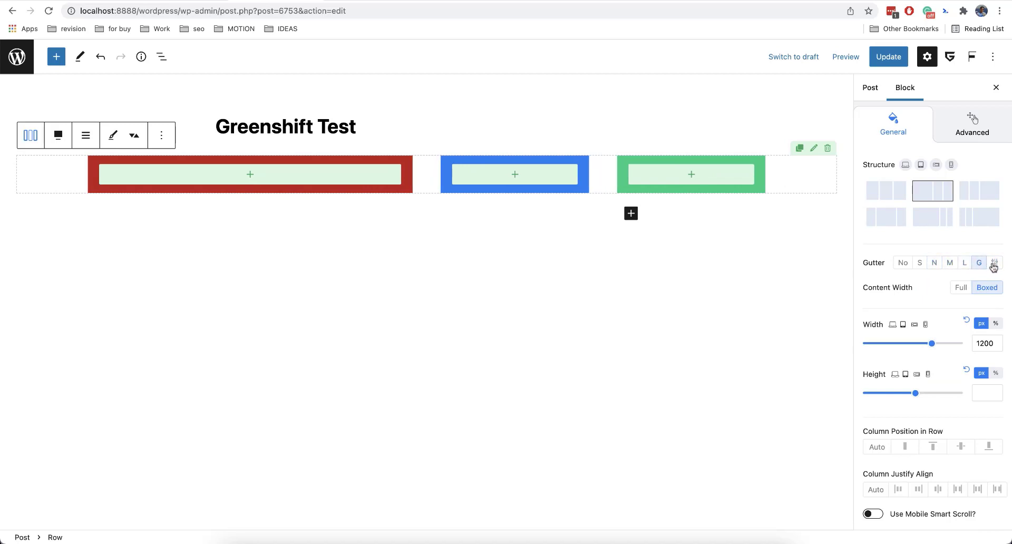
pyautogui.click(996, 264)
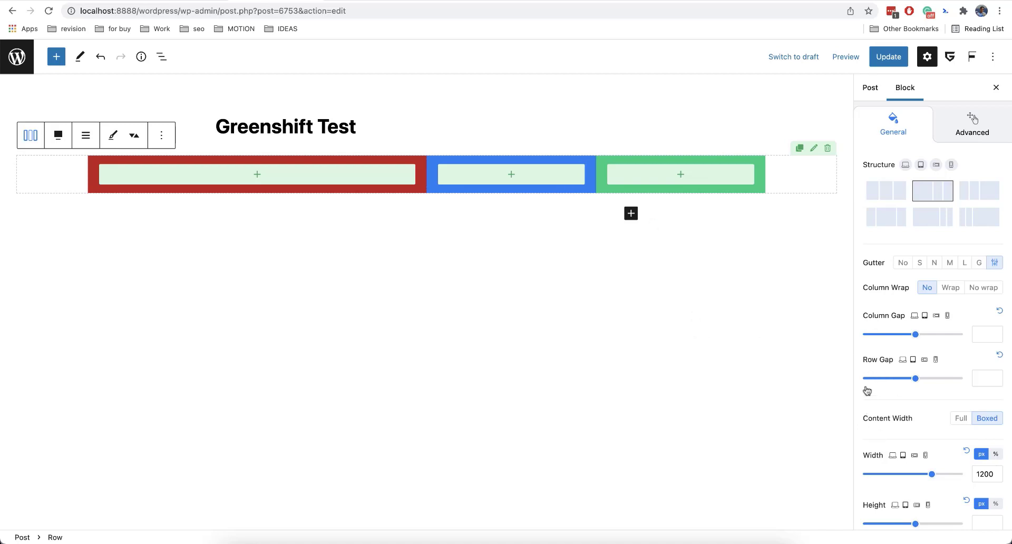
# Set the row gap for mobile devices to 24 px, then return to the desktop view.
pyautogui.click(951, 165)
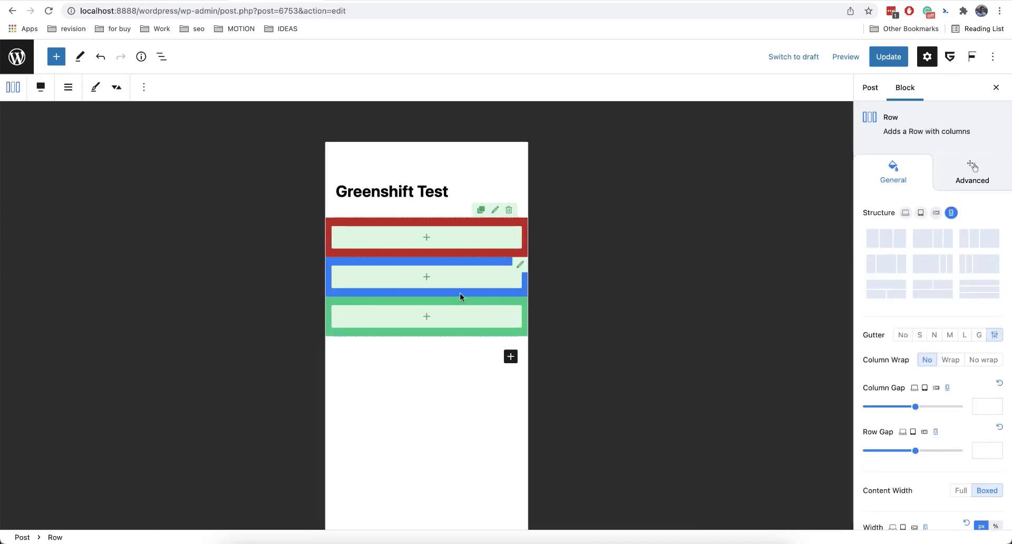
pyautogui.moveTo(932, 449); pyautogui.dragTo(874, 450)
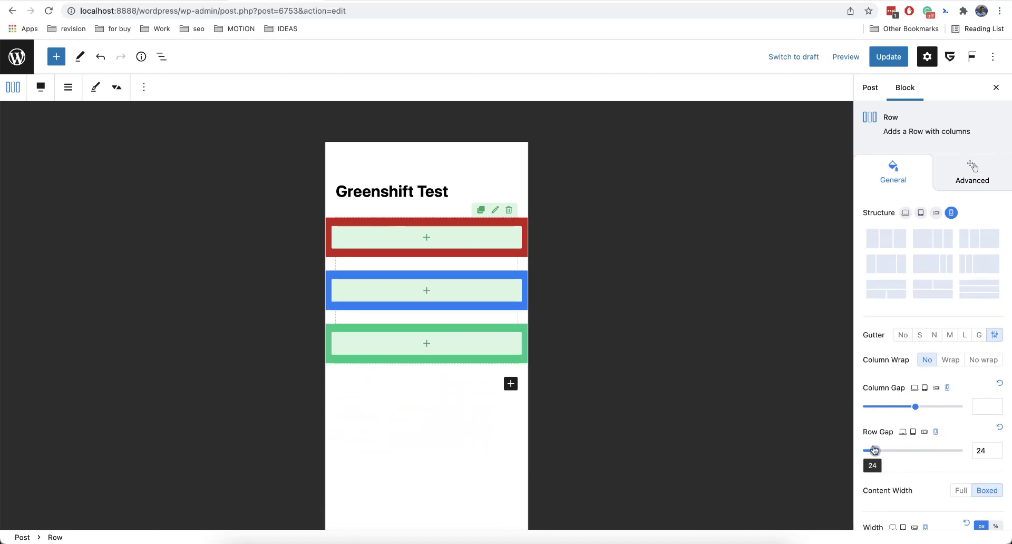
pyautogui.click(906, 212)
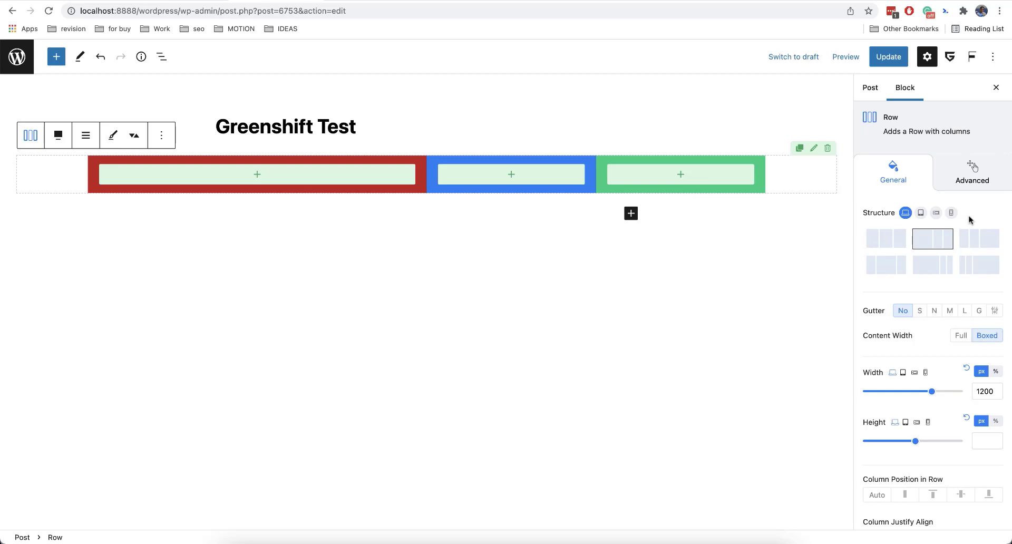
# Set the mobile structure to one full-width column above two half-width columns.
pyautogui.click(956, 213)
pyautogui.scroll(-3, 990, 400)
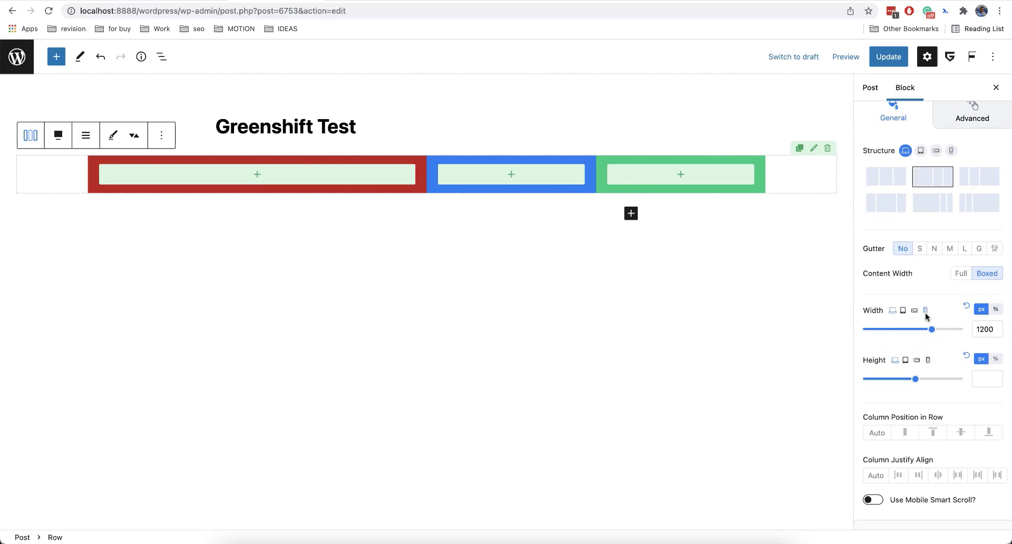
pyautogui.scroll(3, 926, 316)
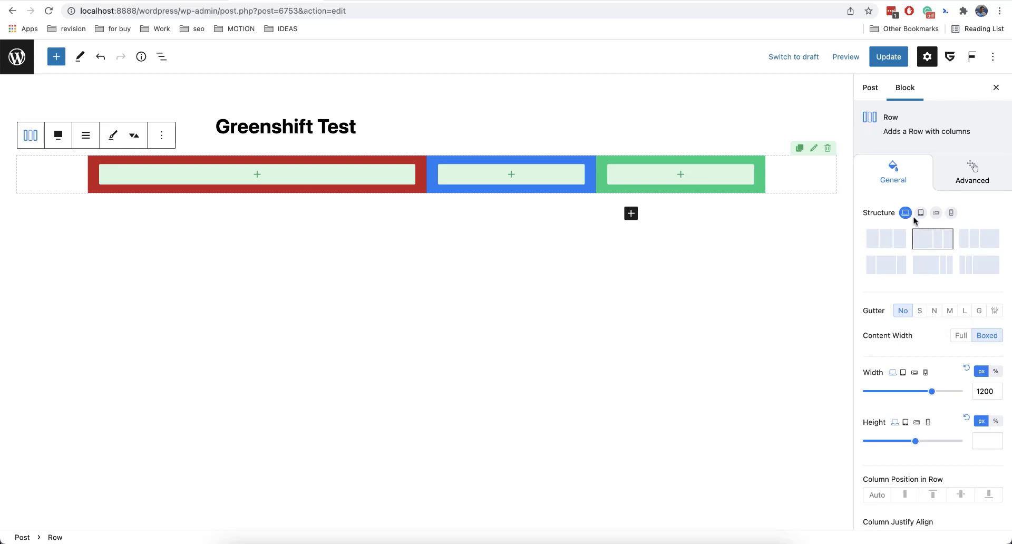
pyautogui.click(951, 212)
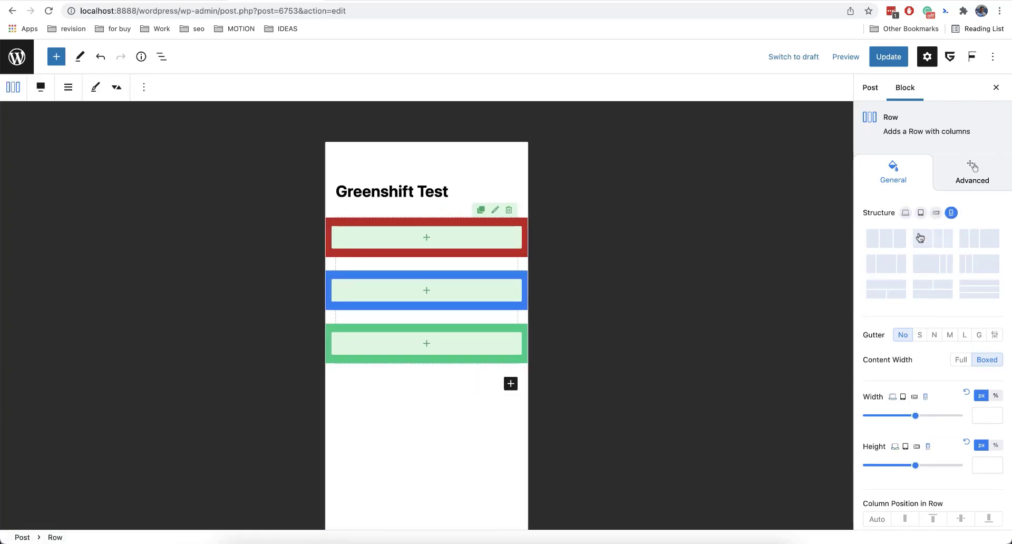
pyautogui.scroll(-3, 934, 249)
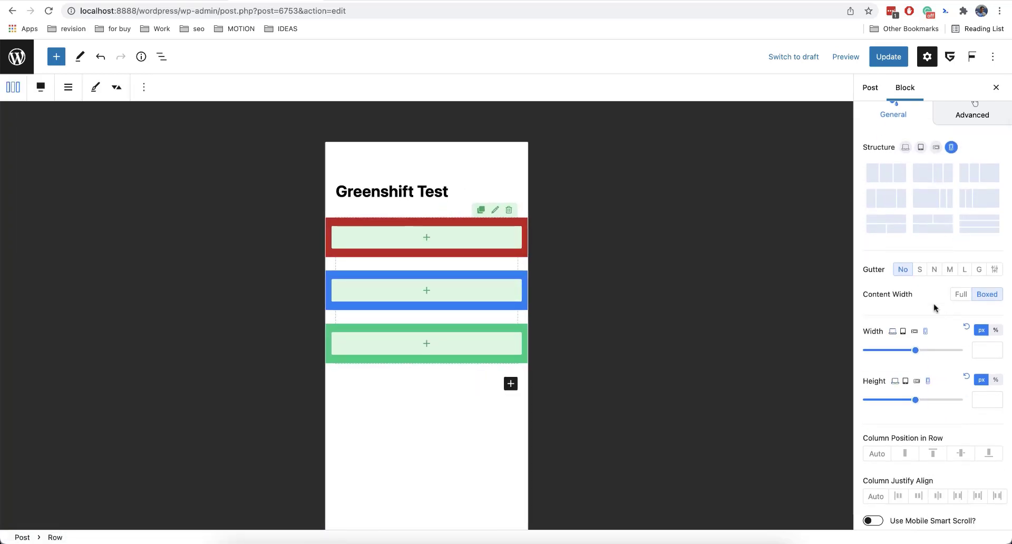
pyautogui.click(973, 228)
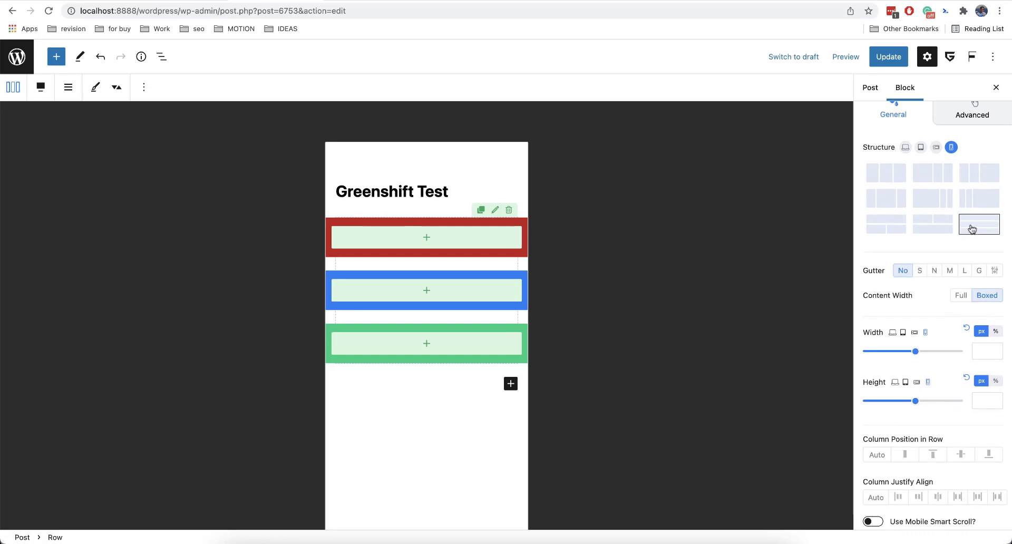
pyautogui.click(900, 227)
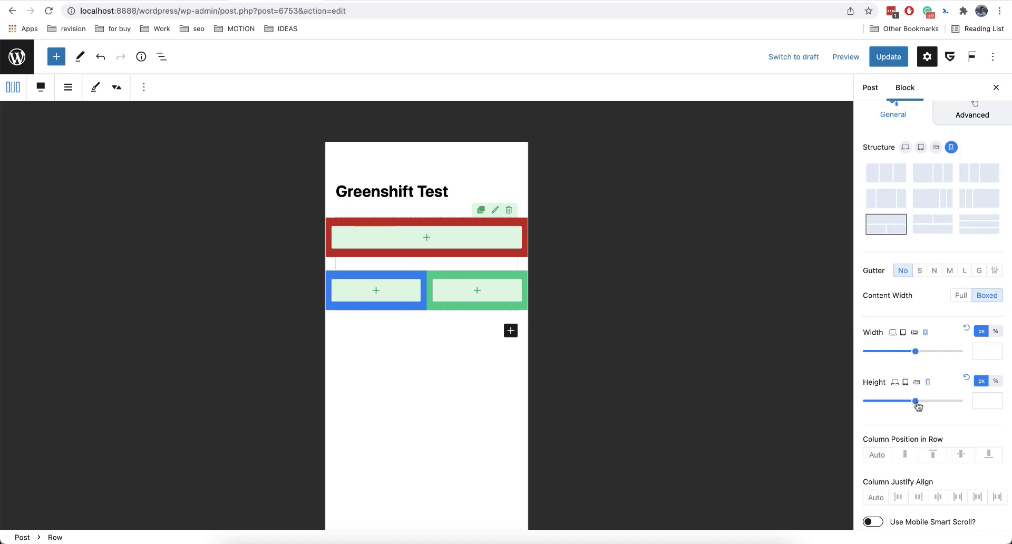
# Try adjusting the mobile row height, then reset it.
pyautogui.moveTo(916, 401)
pyautogui.mouseDown()
pyautogui.moveTo(887, 403)
pyautogui.moveTo(900, 403)
pyautogui.mouseUp()
pyautogui.click(967, 378)
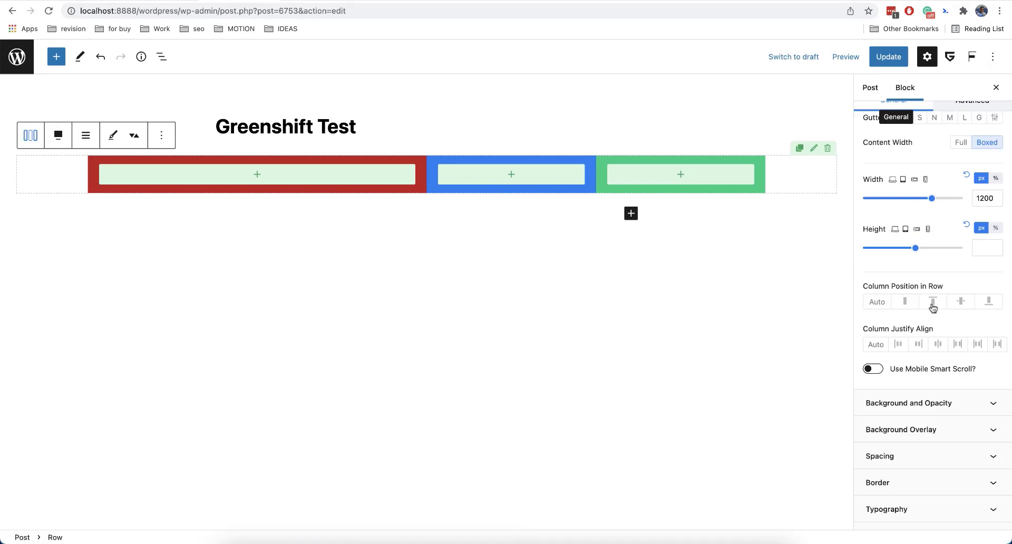
pyautogui.scroll(4, 933, 308)
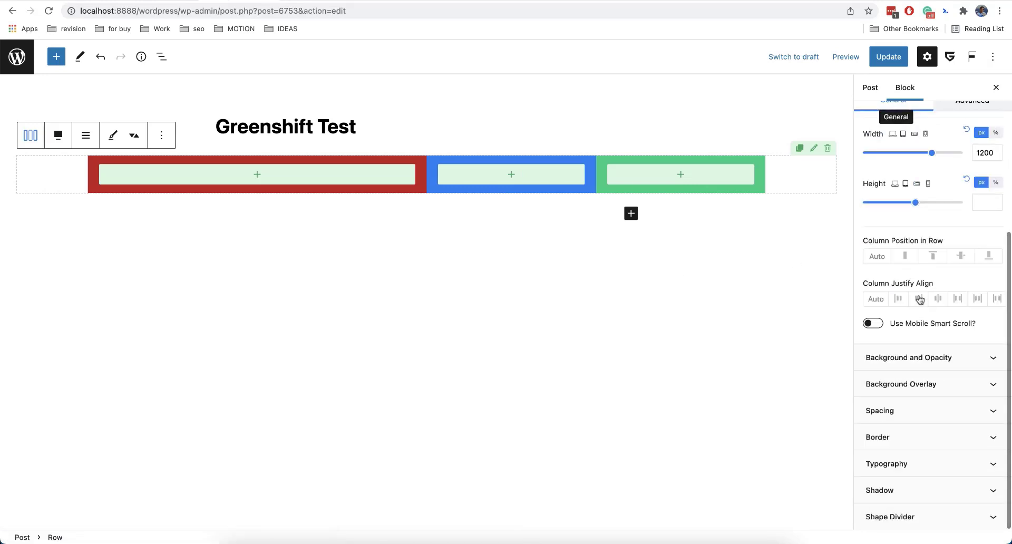
pyautogui.scroll(5, 920, 300)
pyautogui.click(959, 174)
pyautogui.scroll(-1, 917, 303)
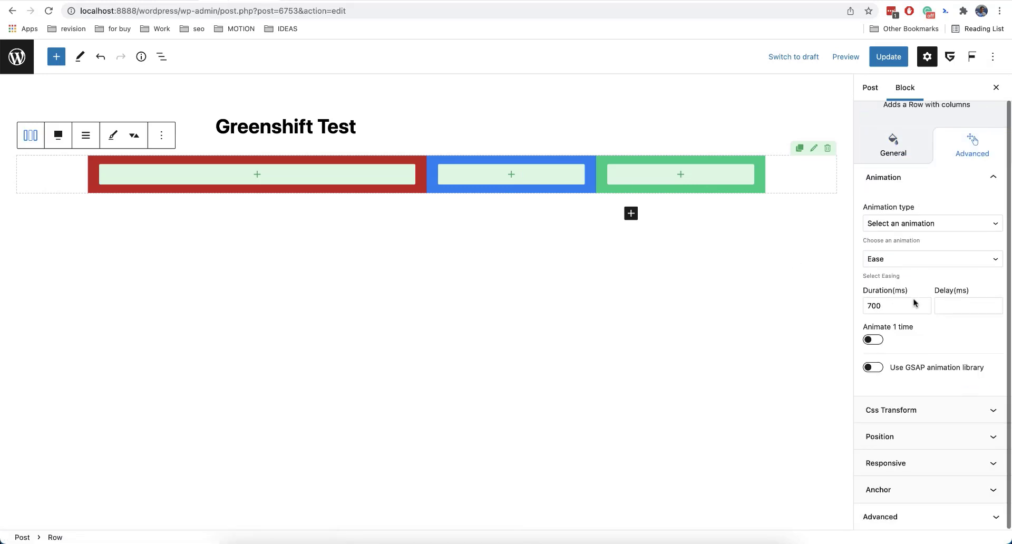
pyautogui.click(890, 462)
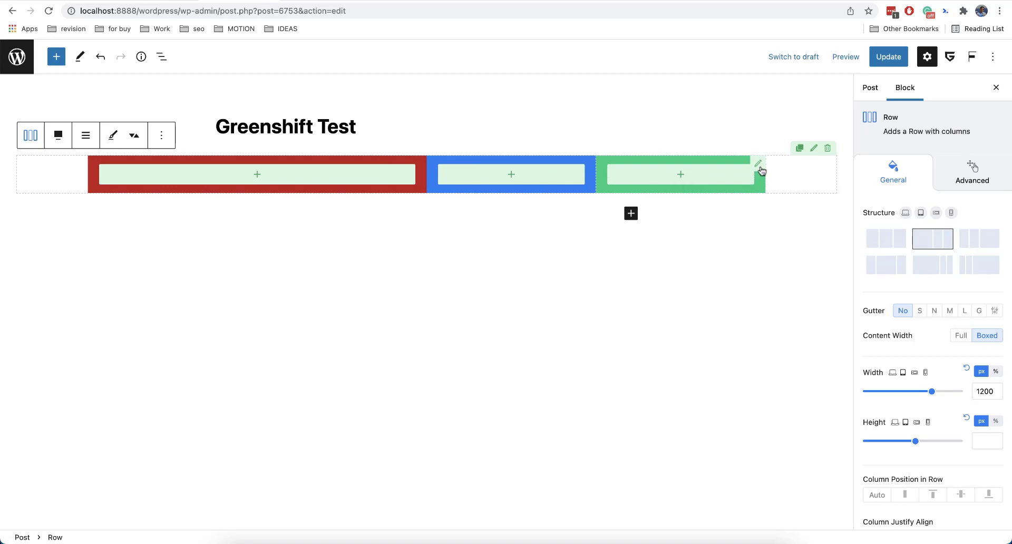
# Set the third (green) column's width to 13%.
pyautogui.click(759, 166)
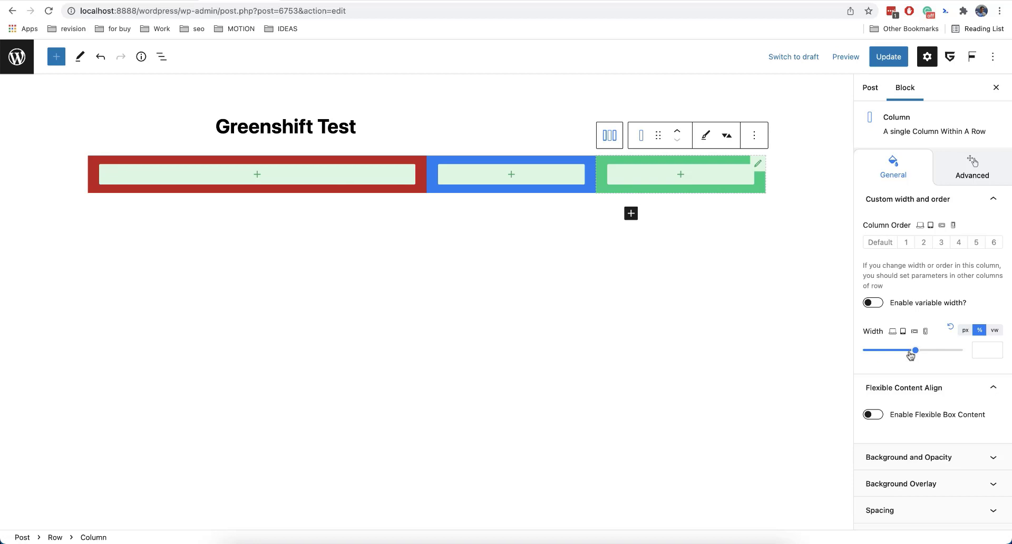
pyautogui.moveTo(909, 355); pyautogui.dragTo(877, 353)
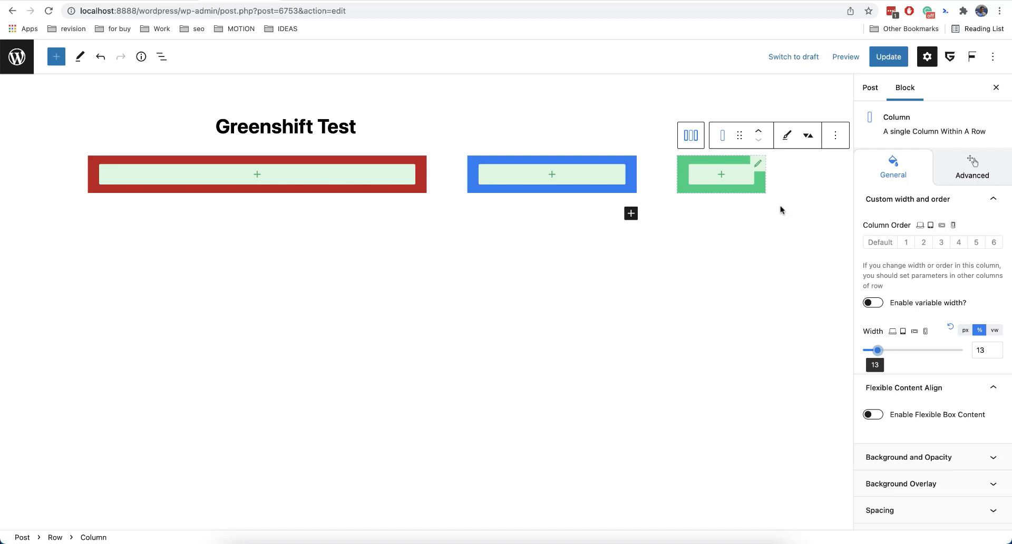
# Try each column justify alignment option on the row, then return it to Auto.
pyautogui.click(693, 137)
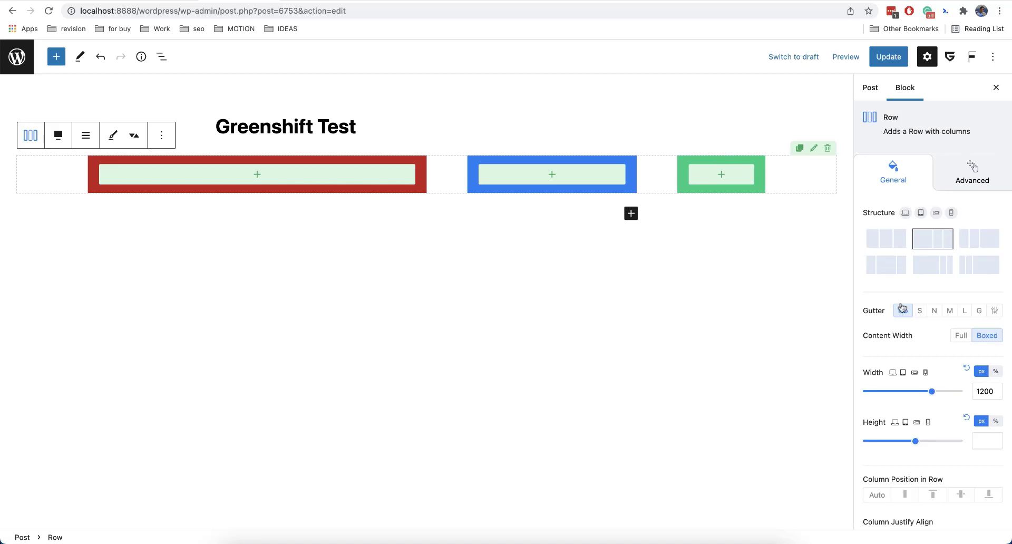
pyautogui.scroll(-5, 928, 354)
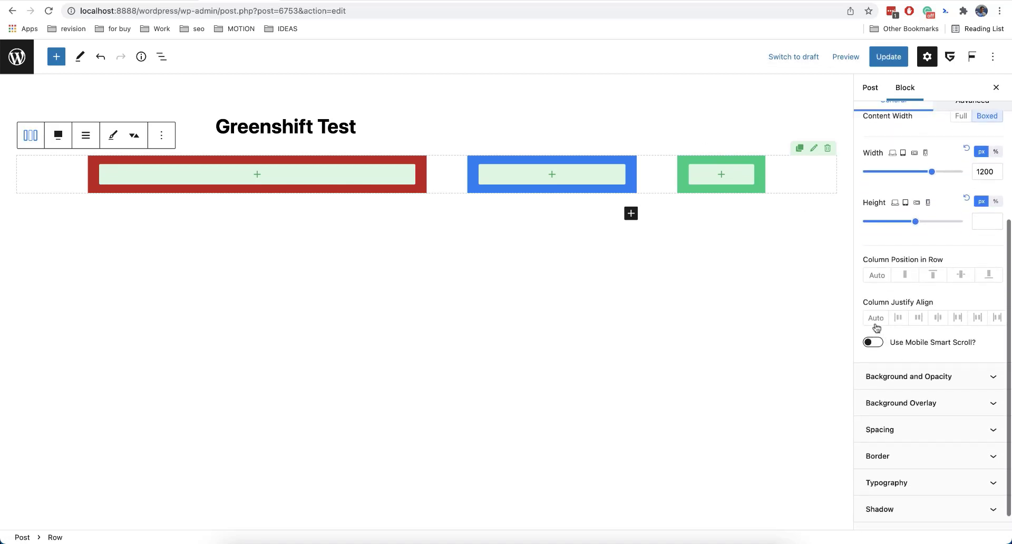
pyautogui.click(917, 318)
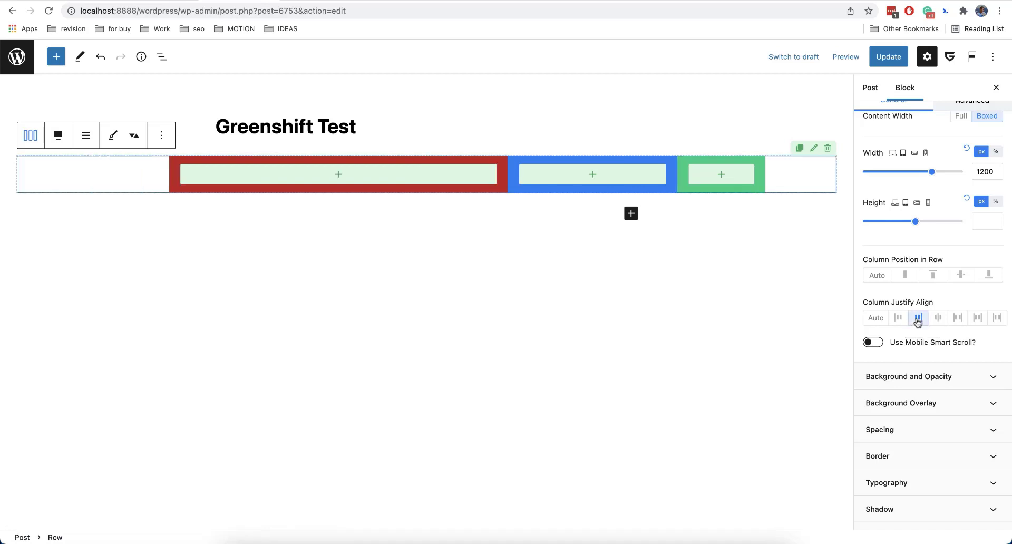
pyautogui.click(938, 318)
pyautogui.click(958, 318)
pyautogui.click(978, 318)
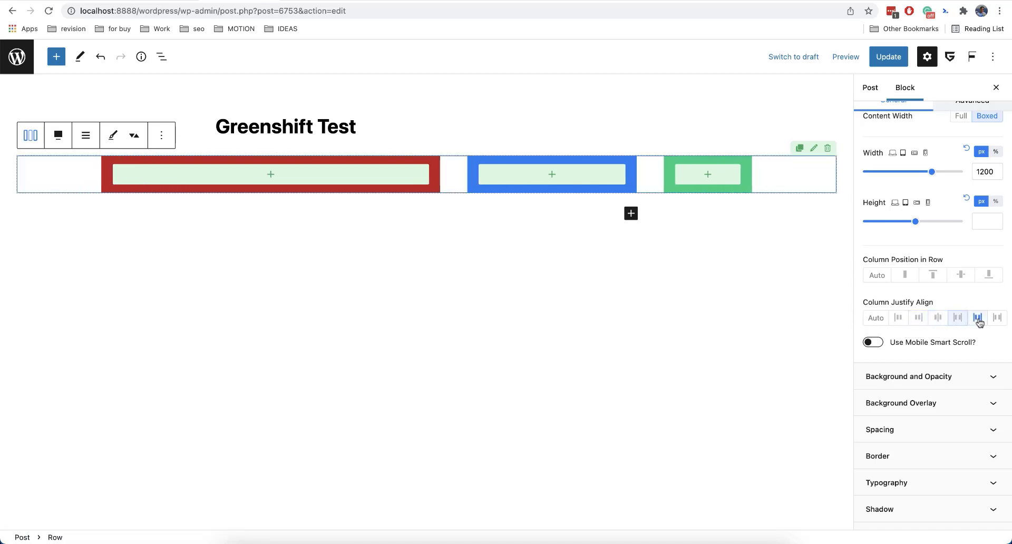
pyautogui.click(997, 318)
pyautogui.click(877, 318)
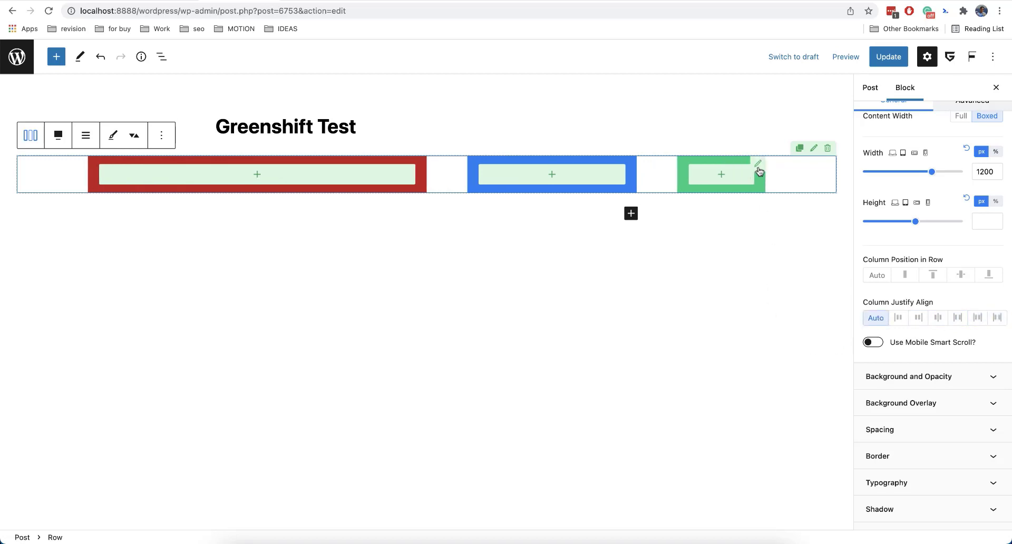
# Insert a new Row block and choose the two equal columns structure.
pyautogui.click(759, 167)
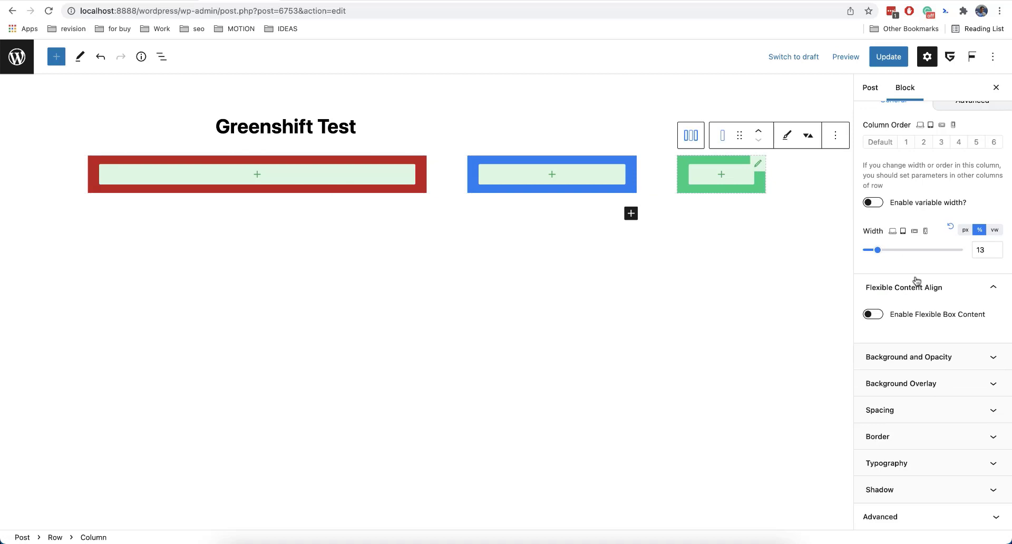
pyautogui.scroll(4, 915, 285)
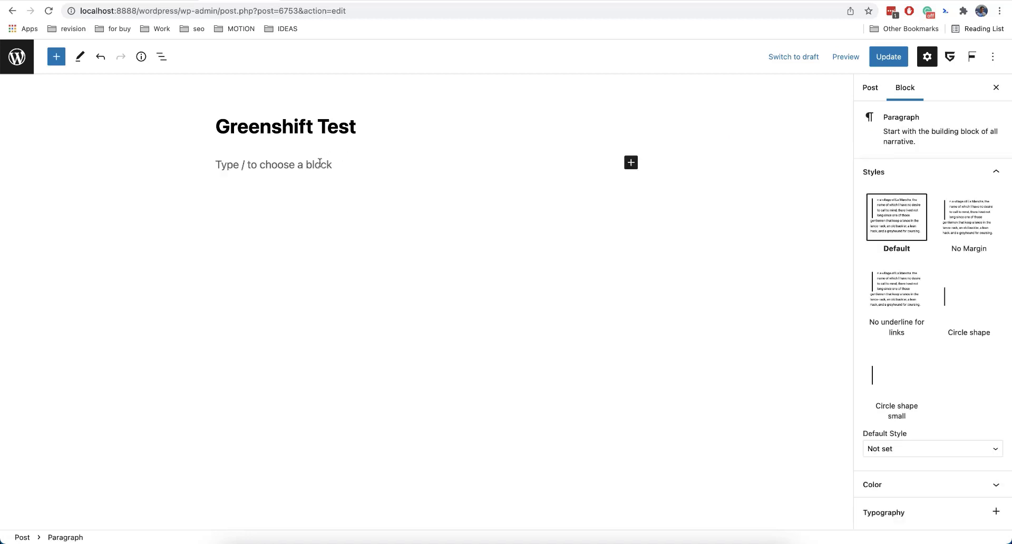
pyautogui.write('/')
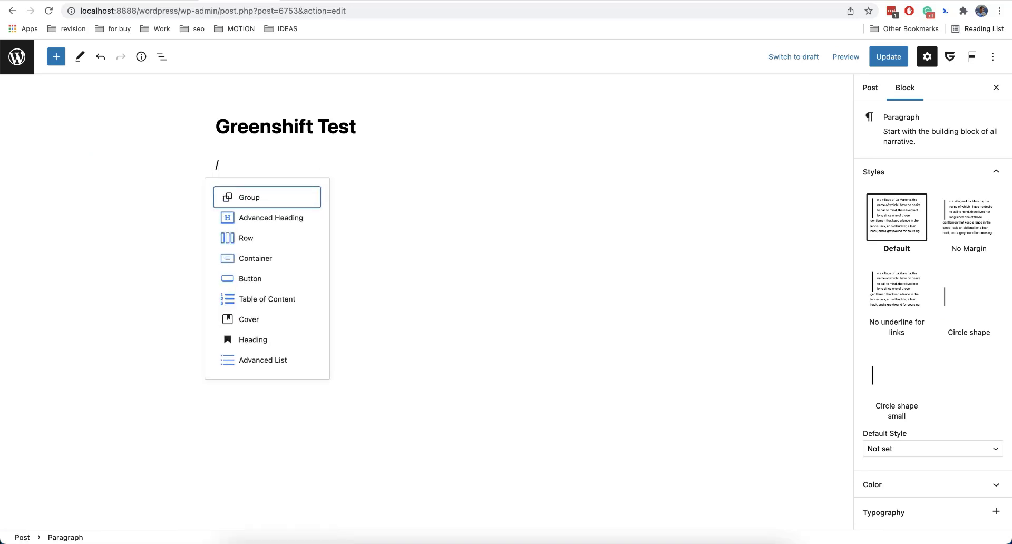
pyautogui.click(248, 239)
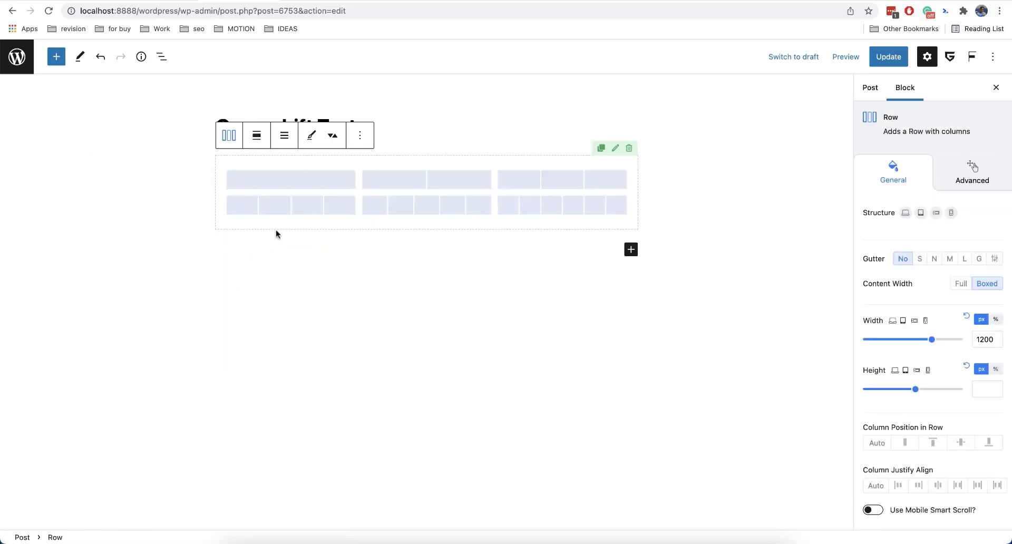
pyautogui.click(395, 184)
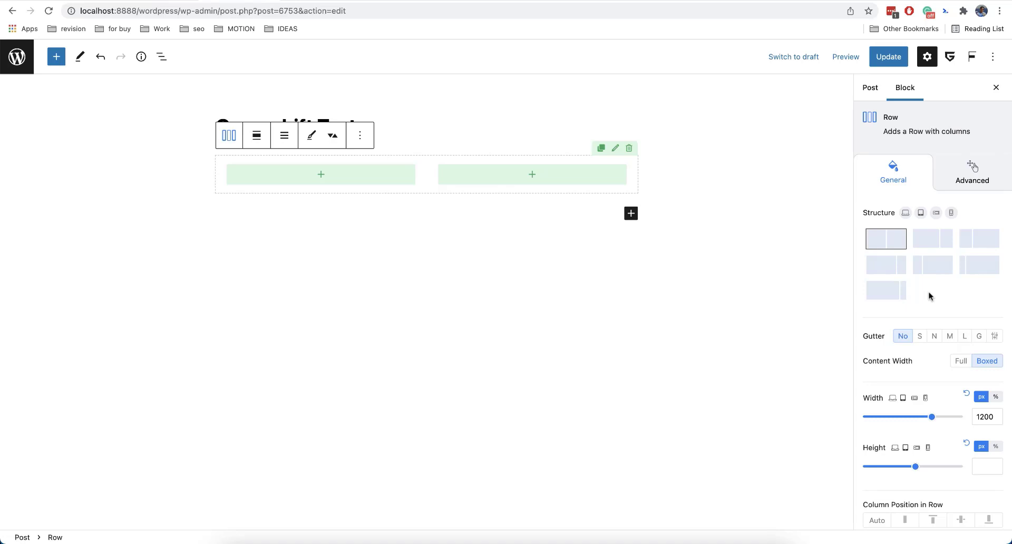
# Set the first column's width to 150 px.
pyautogui.click(416, 168)
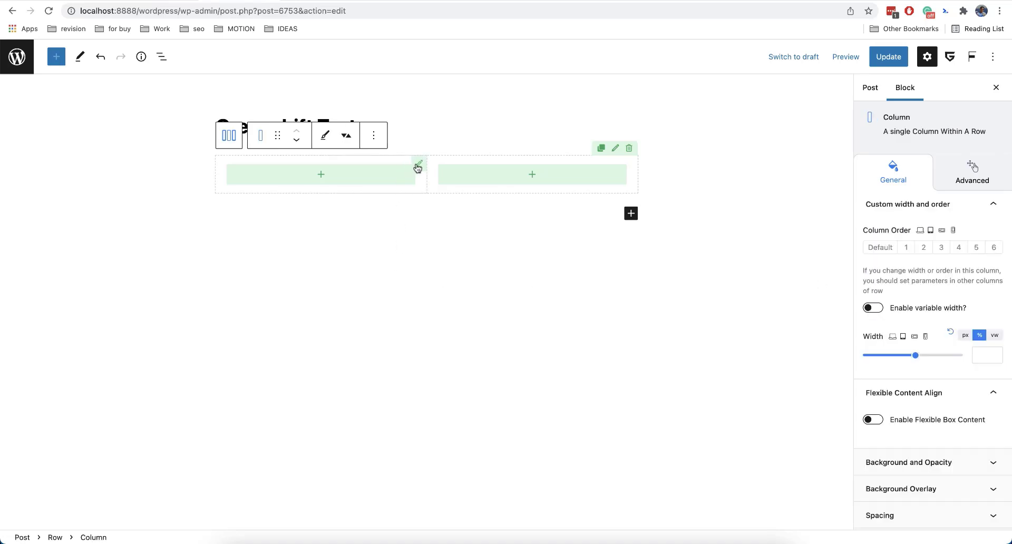
pyautogui.scroll(-2, 898, 334)
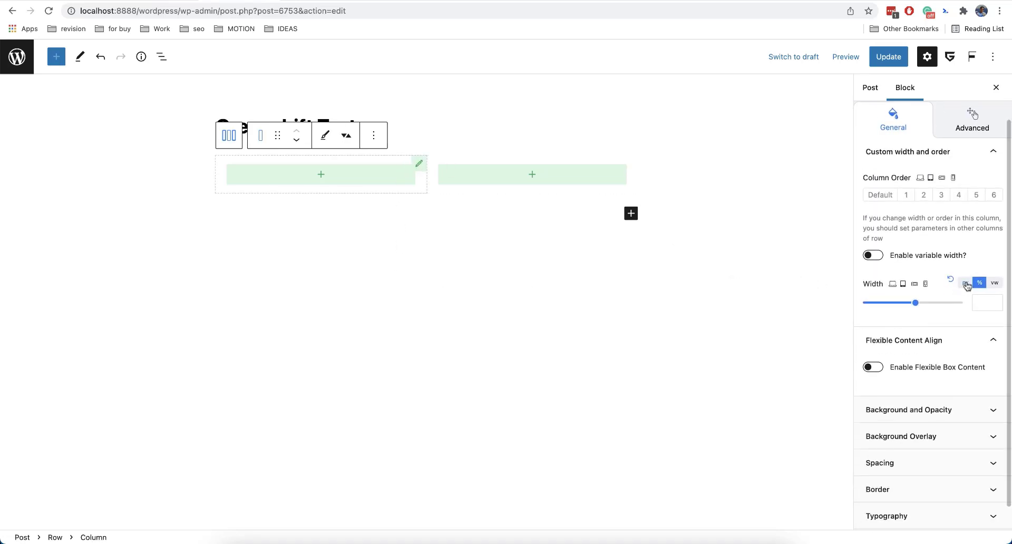
pyautogui.click(966, 282)
pyautogui.click(982, 298)
pyautogui.write('150')
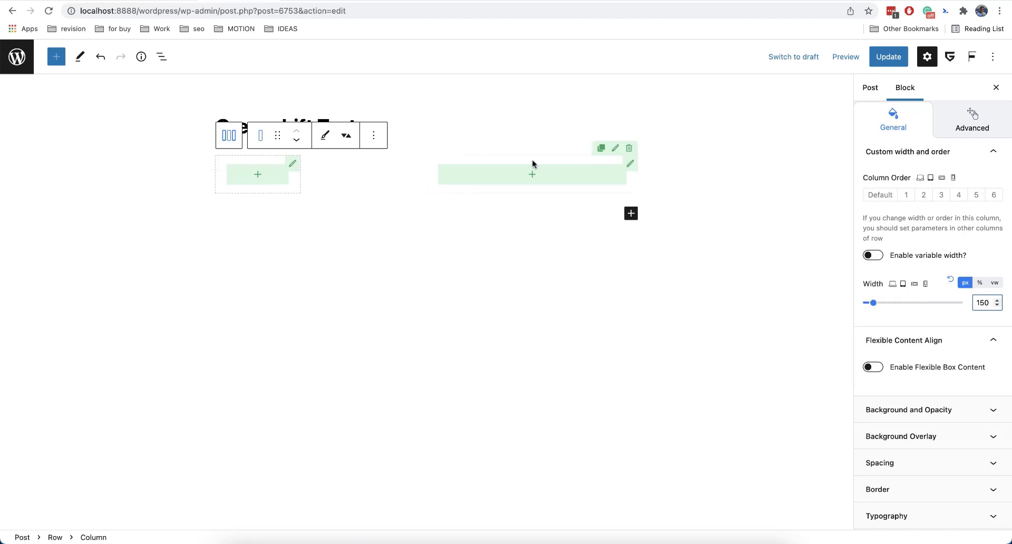
# Enable variable width on the second column and set it to calc(100% - 170px).
pyautogui.click(631, 165)
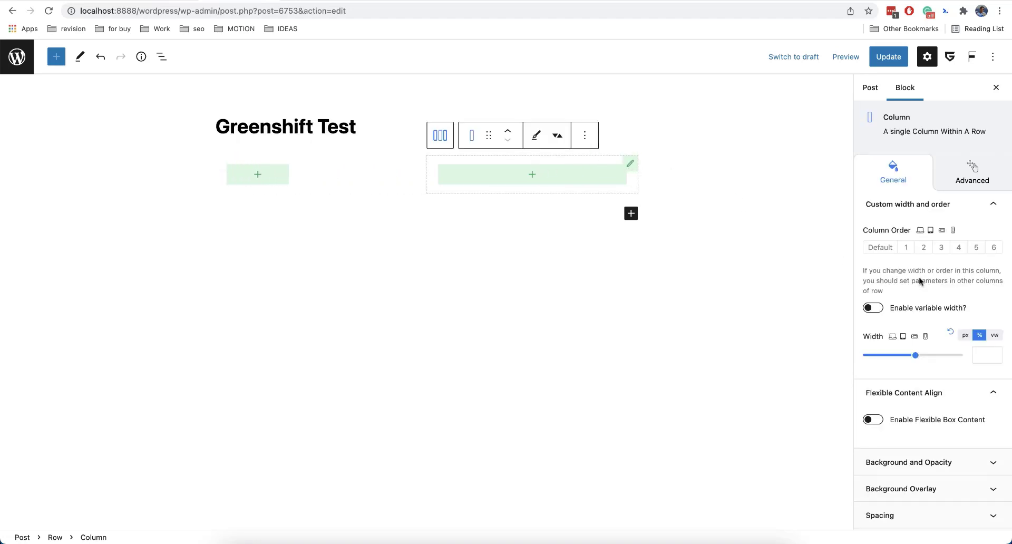
pyautogui.click(878, 308)
pyautogui.scroll(-2, 910, 315)
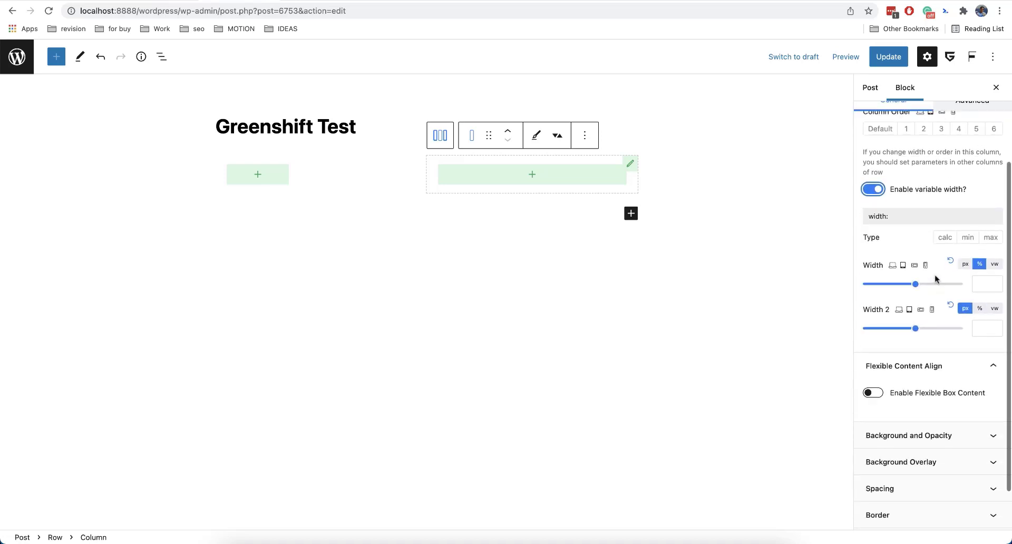
pyautogui.click(944, 240)
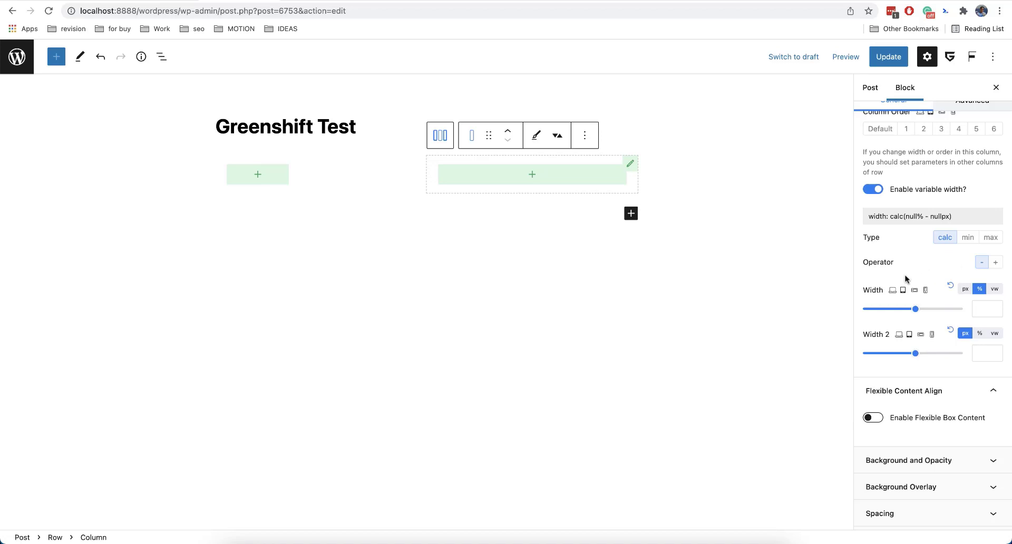
pyautogui.click(986, 307)
pyautogui.write('100')
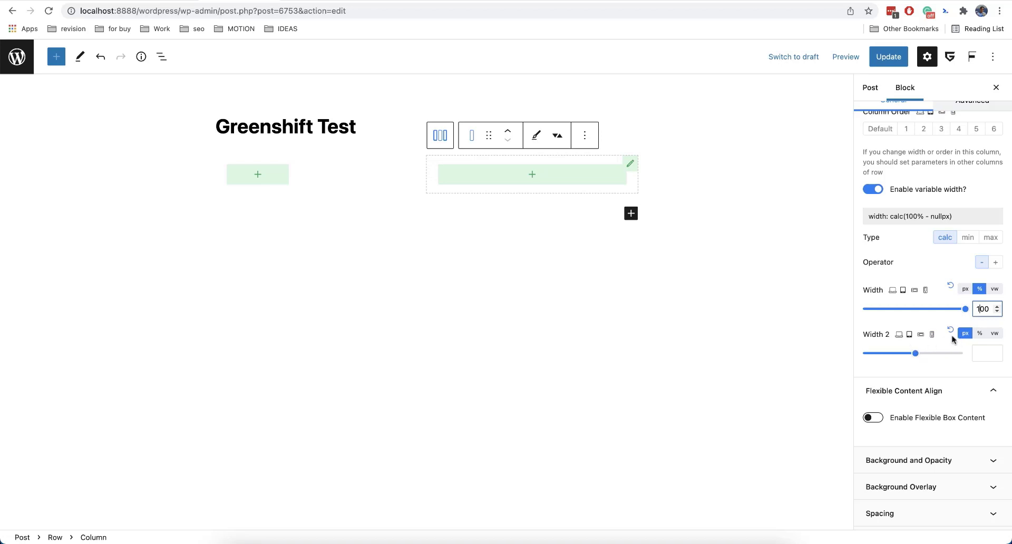
pyautogui.click(978, 354)
pyautogui.write('170')
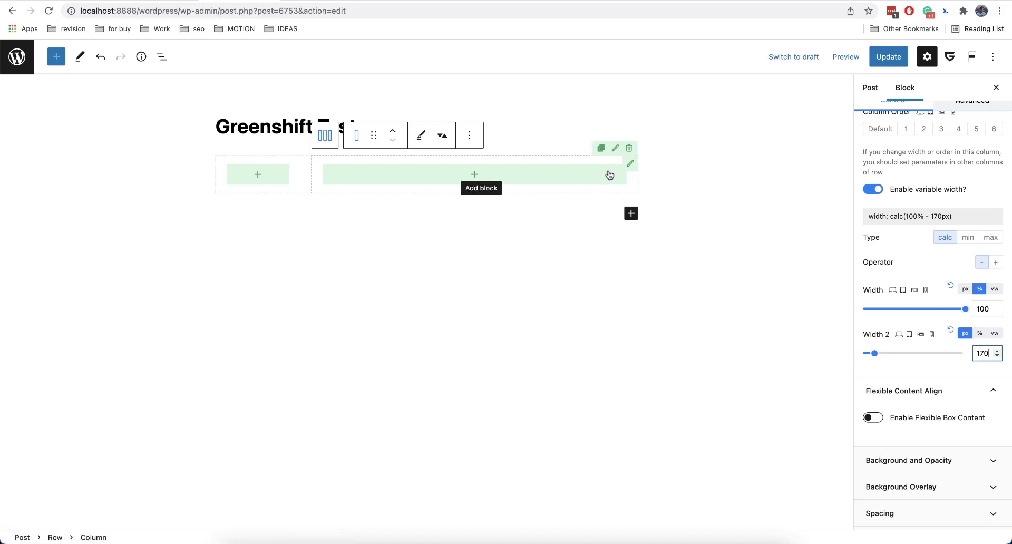
# Preview the two-column layout in mobile and tablet views, then return to desktop.
pyautogui.click(846, 57)
pyautogui.click(790, 129)
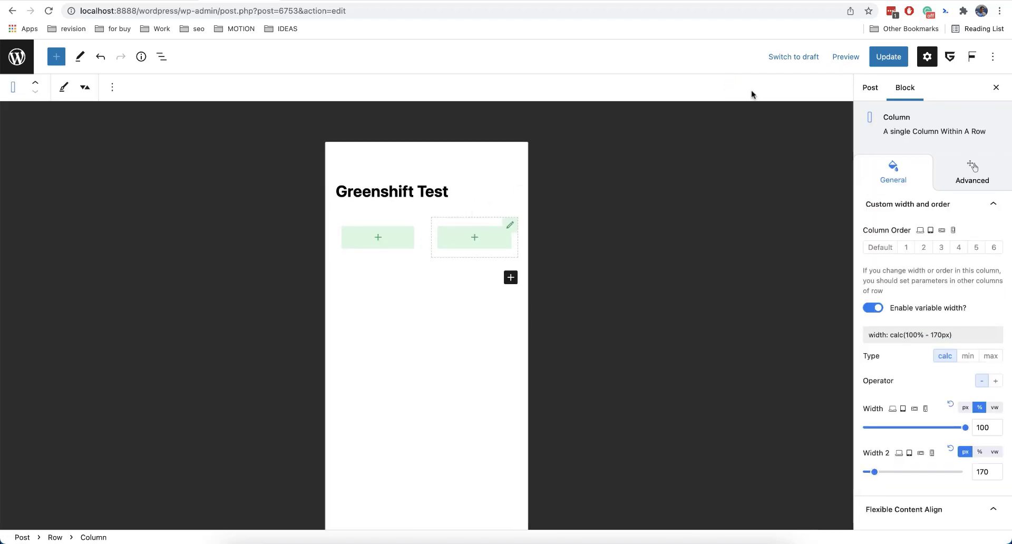
pyautogui.click(844, 62)
pyautogui.click(802, 112)
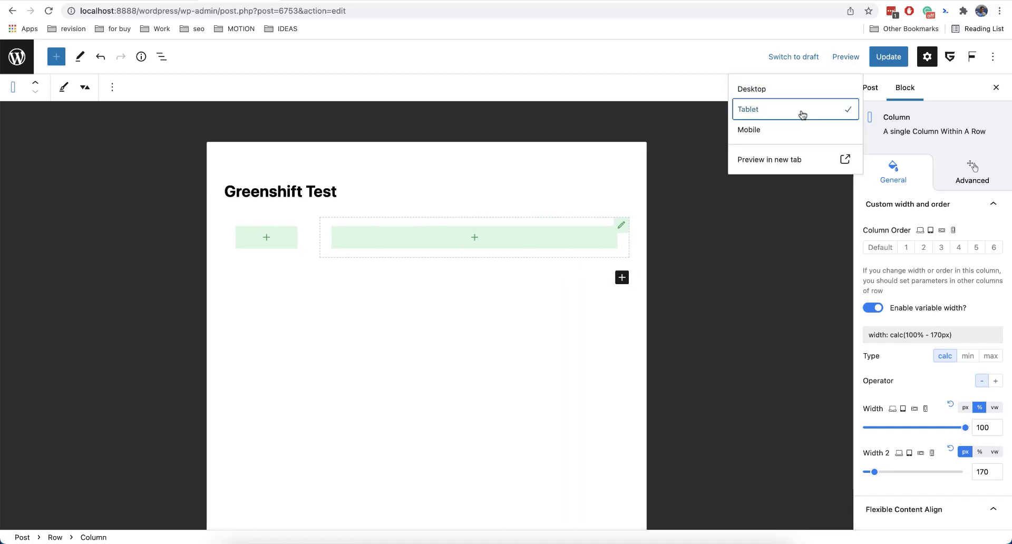
pyautogui.click(759, 89)
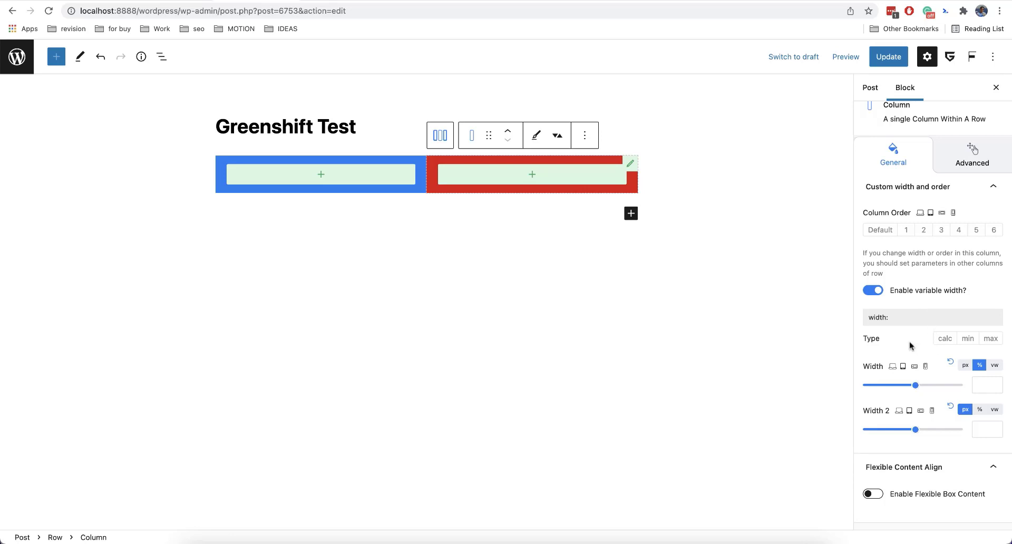
# Switch to the web.dev min-max-clamp article and play its min() function demo, then return to the editor.
pyautogui.scroll(-3, 909, 343)
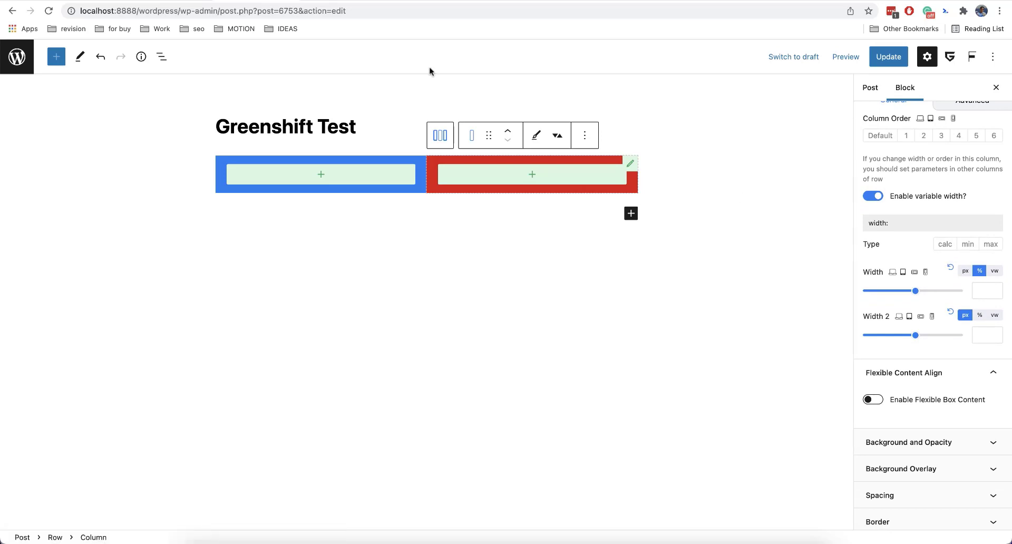
pyautogui.click(348, 3)
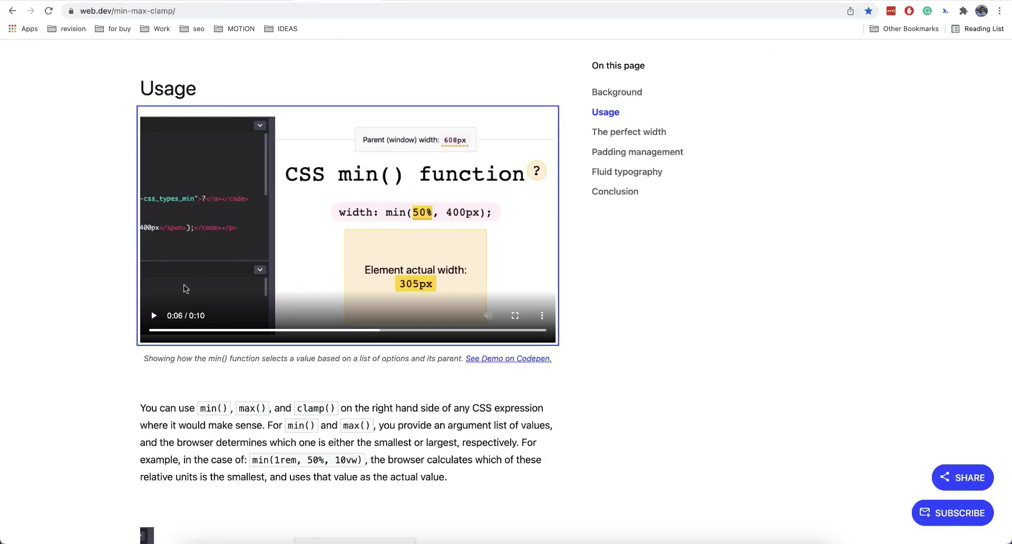
pyautogui.click(153, 315)
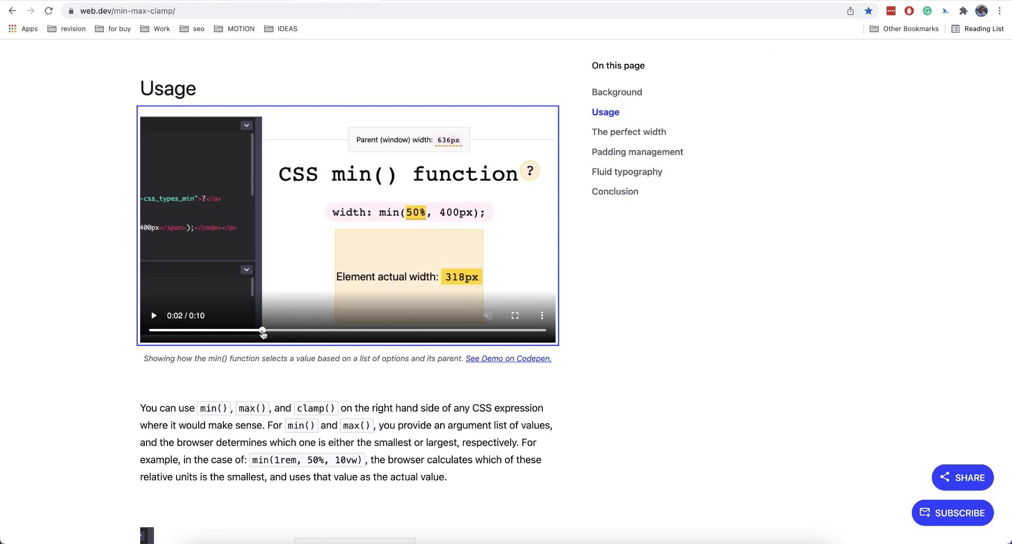
pyautogui.click(245, 1)
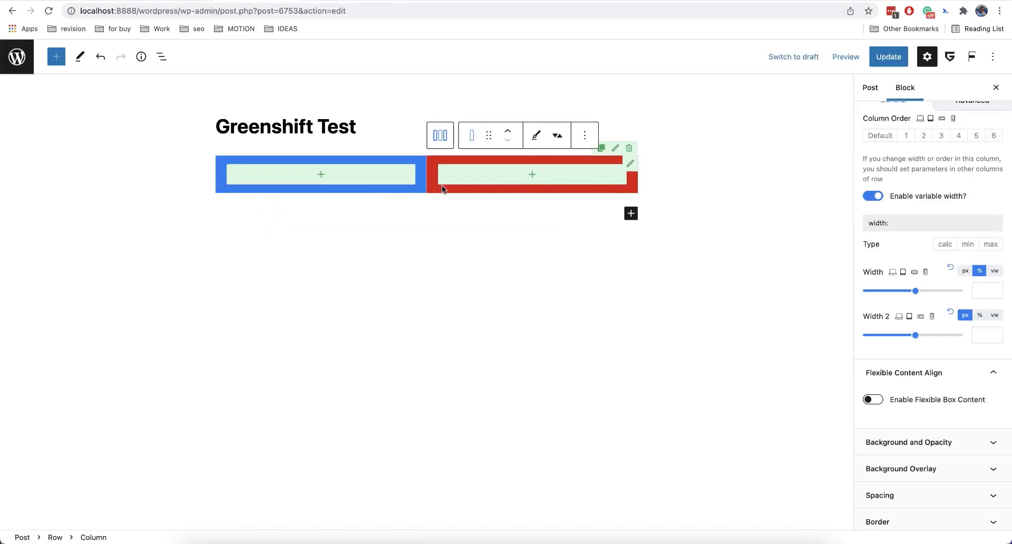
# Add an Advanced Heading block below the row and enable fluid typography for it.
pyautogui.click(608, 218)
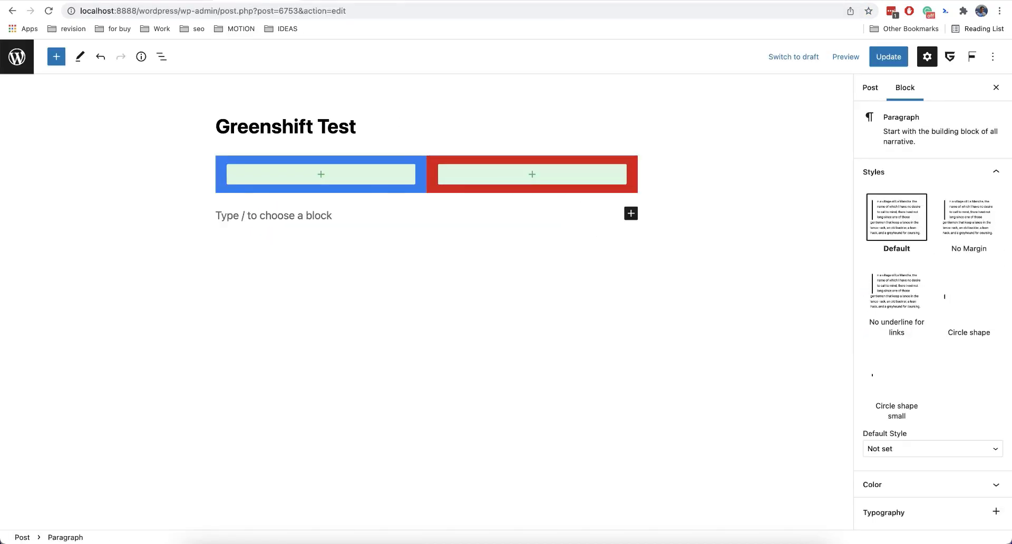
pyautogui.write('/adva')
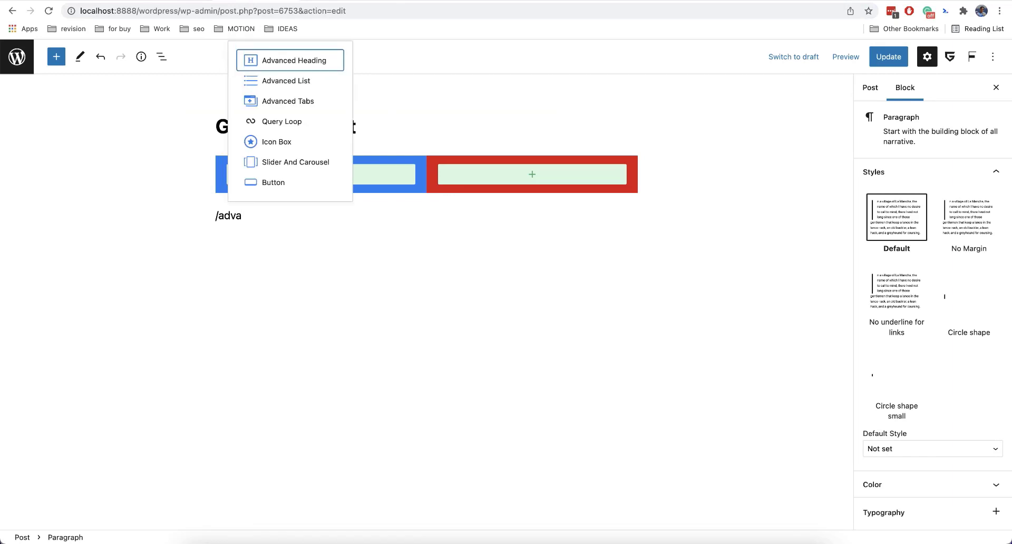
pyautogui.press('Return')
pyautogui.scroll(-6, 915, 403)
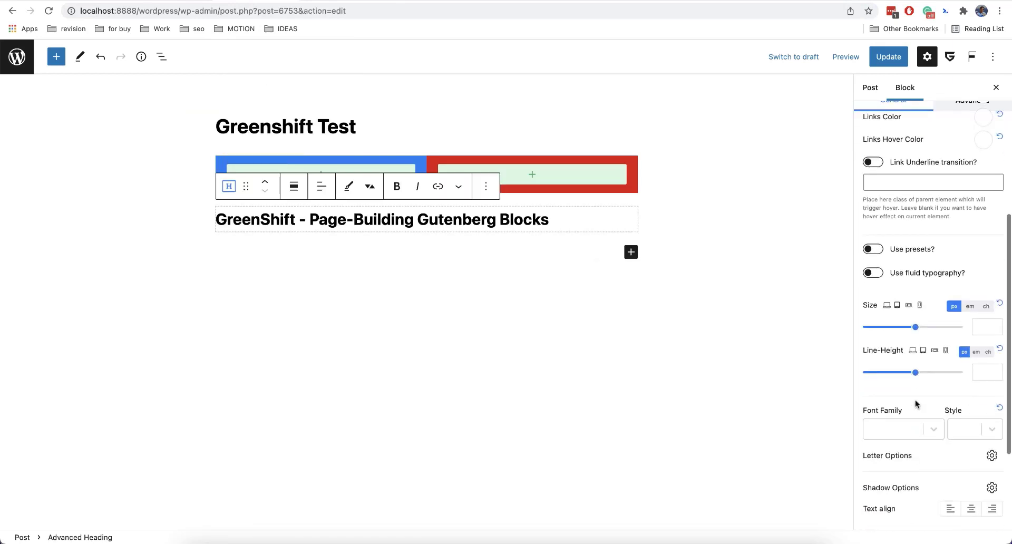
pyautogui.click(873, 273)
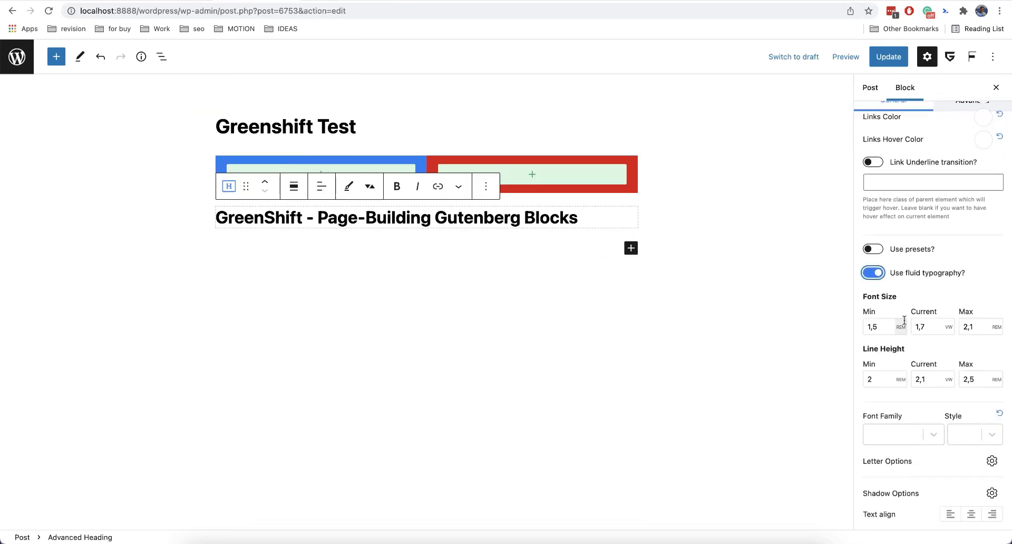
# Remove the Advanced Heading block from the post.
pyautogui.click(486, 187)
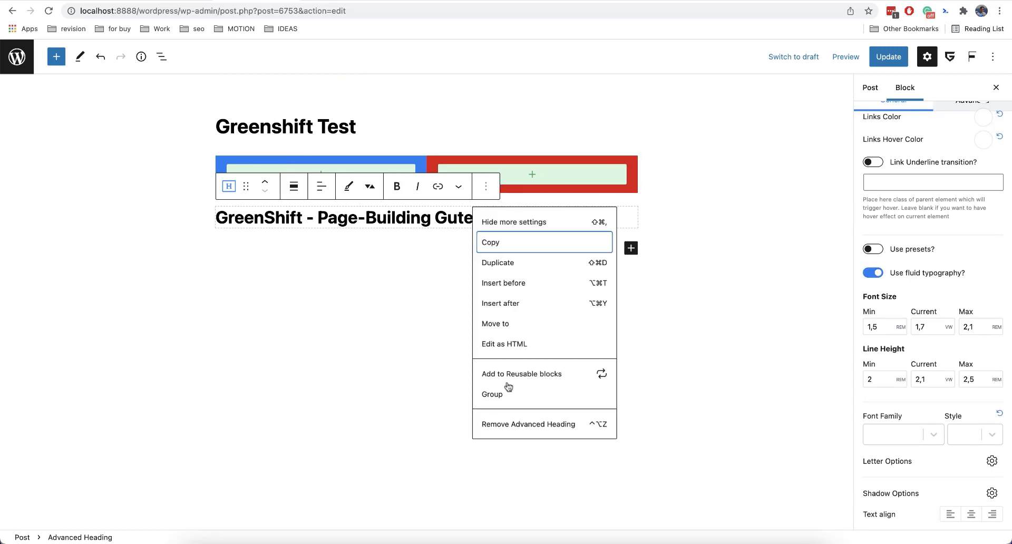
pyautogui.click(505, 425)
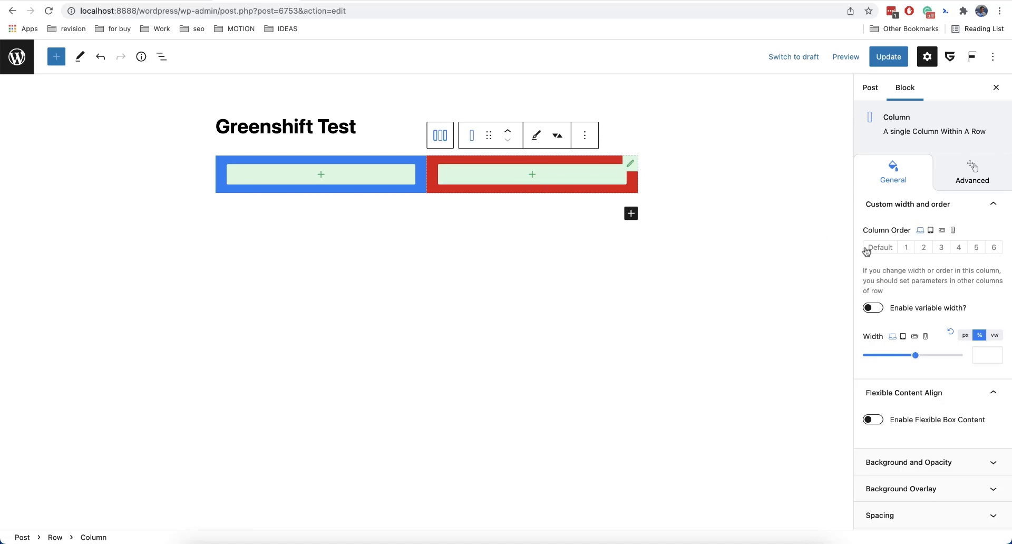
# In the mobile layout, set the first column's order to 2 so it stacks below the second column.
pyautogui.click(954, 231)
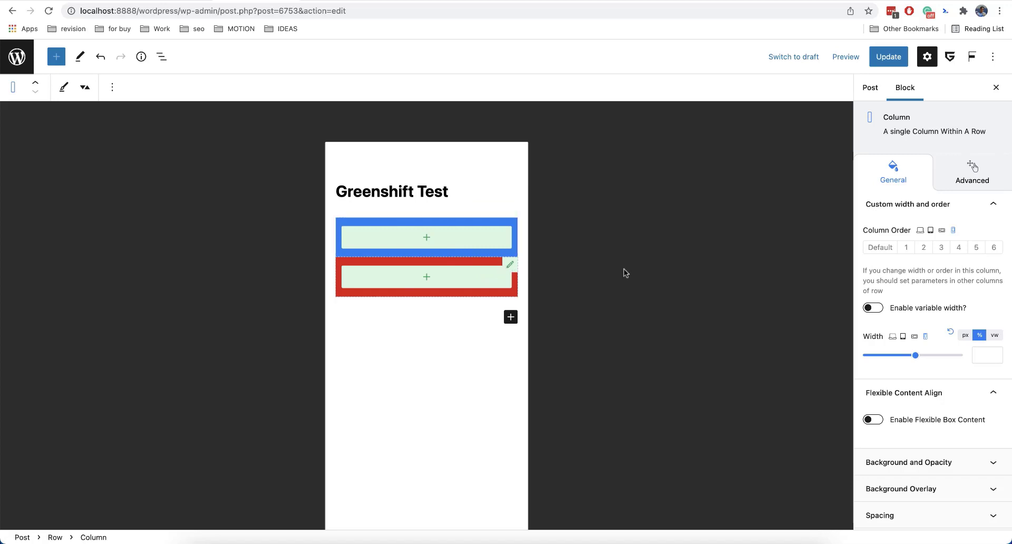
pyautogui.click(909, 248)
pyautogui.click(513, 229)
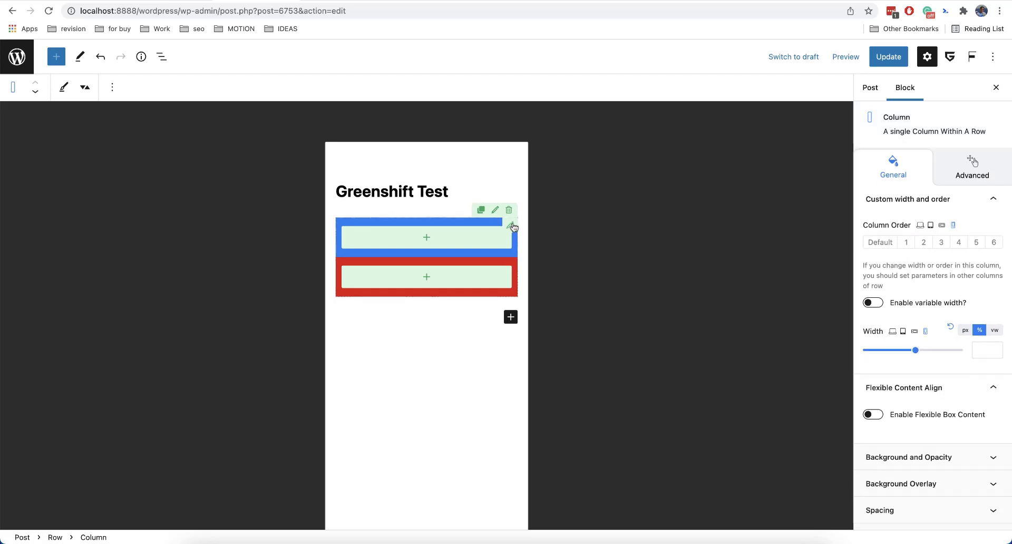
pyautogui.click(922, 244)
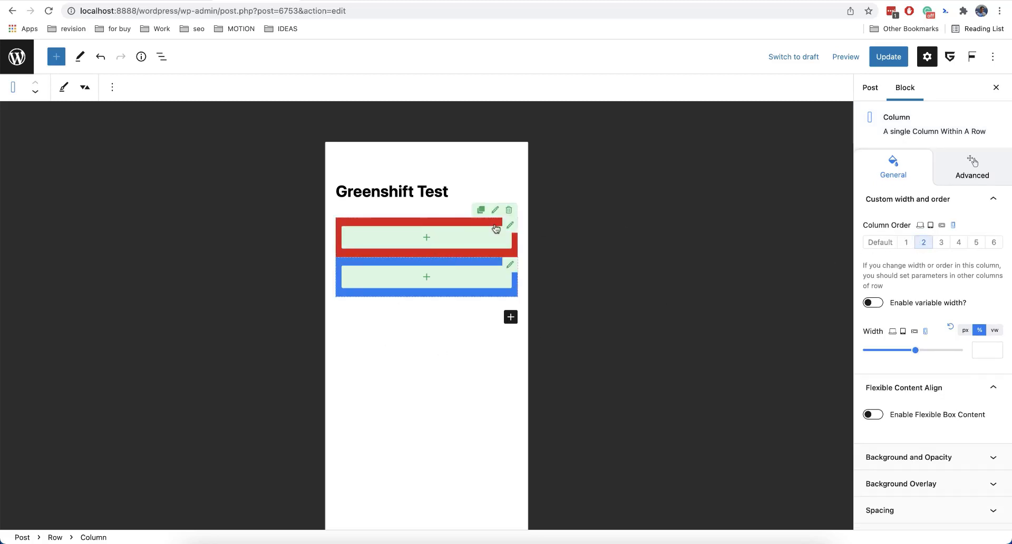
pyautogui.click(920, 226)
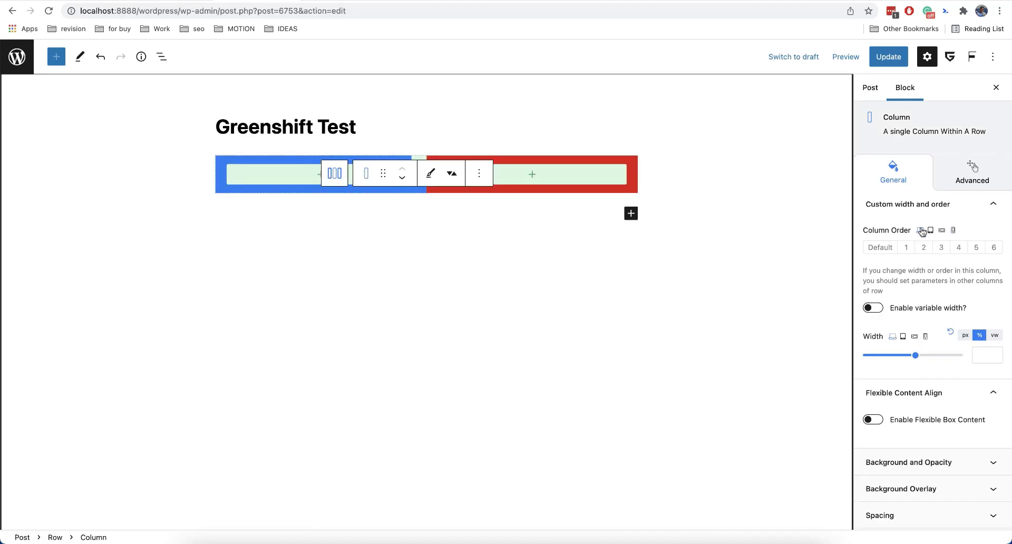
pyautogui.click(953, 230)
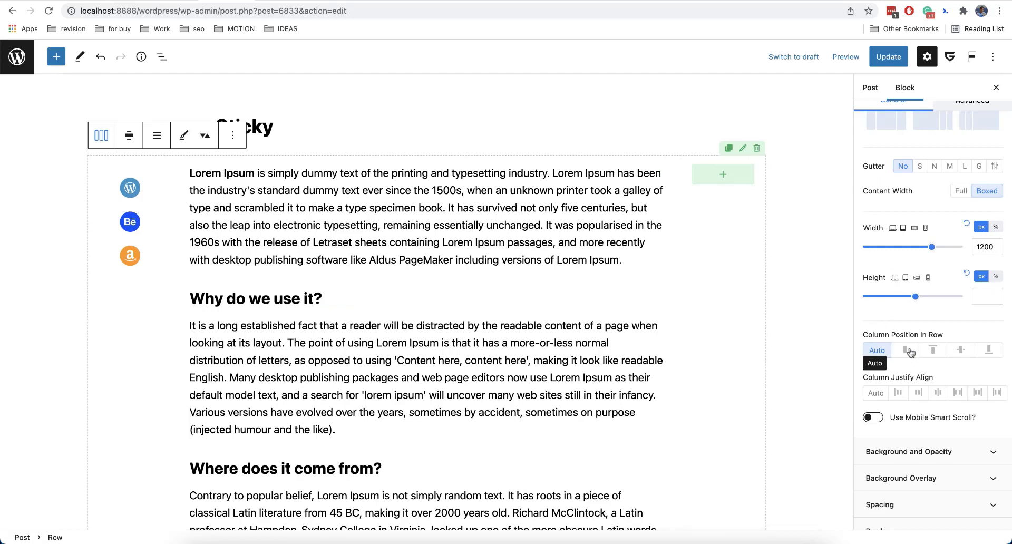
# Try centring the columns vertically in the row, then reset the column position to Auto.
pyautogui.scroll(-1, 562, 288)
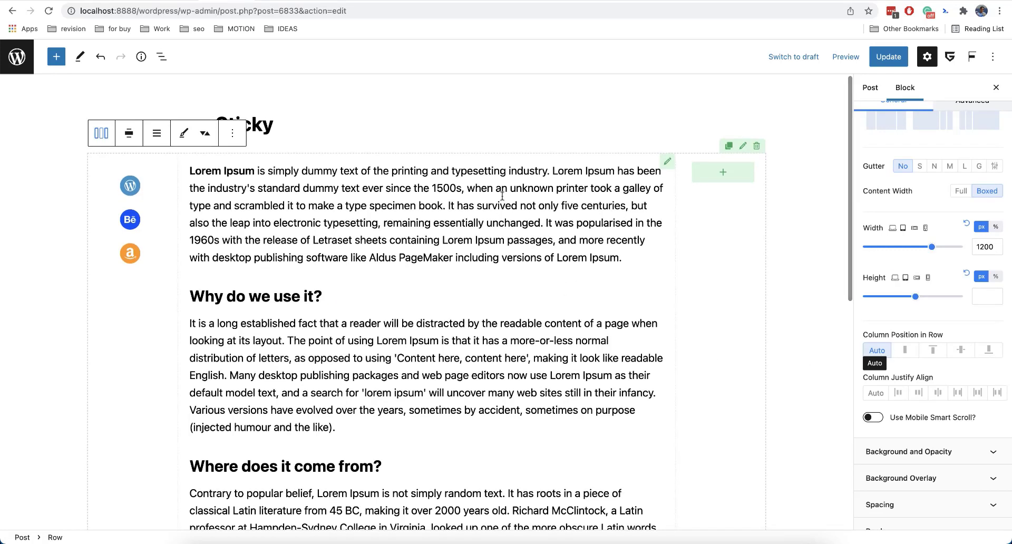
pyautogui.scroll(-5, 336, 316)
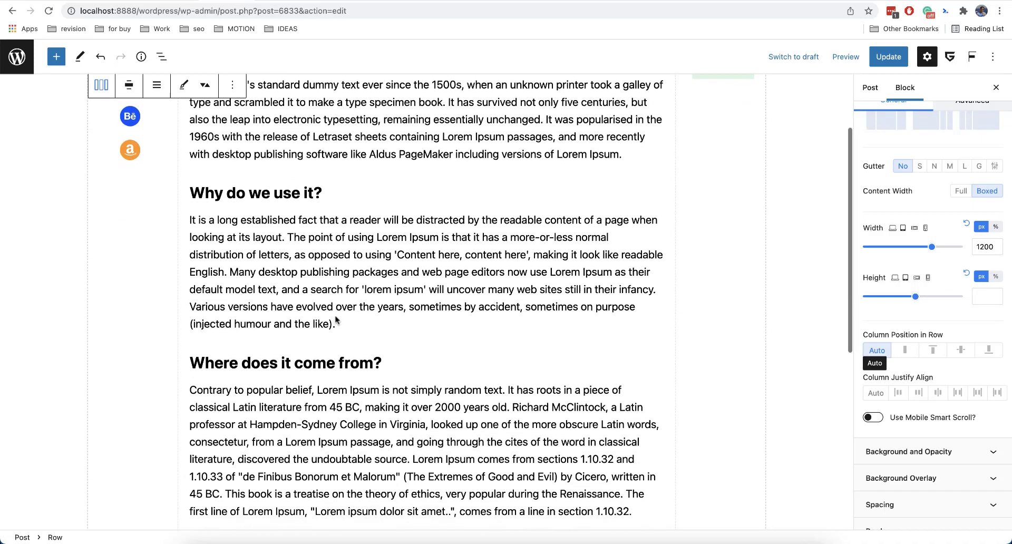
pyautogui.scroll(5, 336, 316)
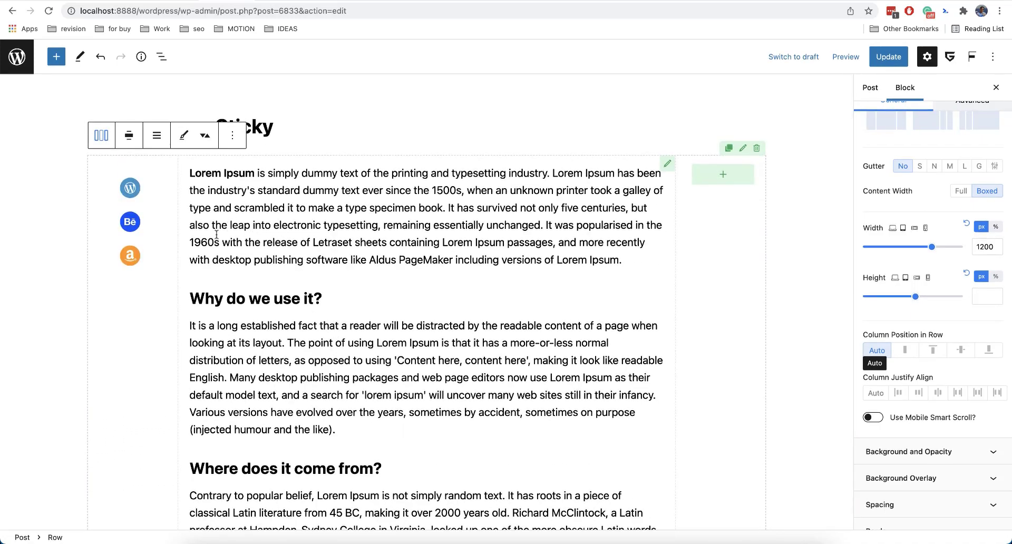
pyautogui.click(961, 350)
pyautogui.scroll(-3, 562, 361)
pyautogui.scroll(3, 562, 360)
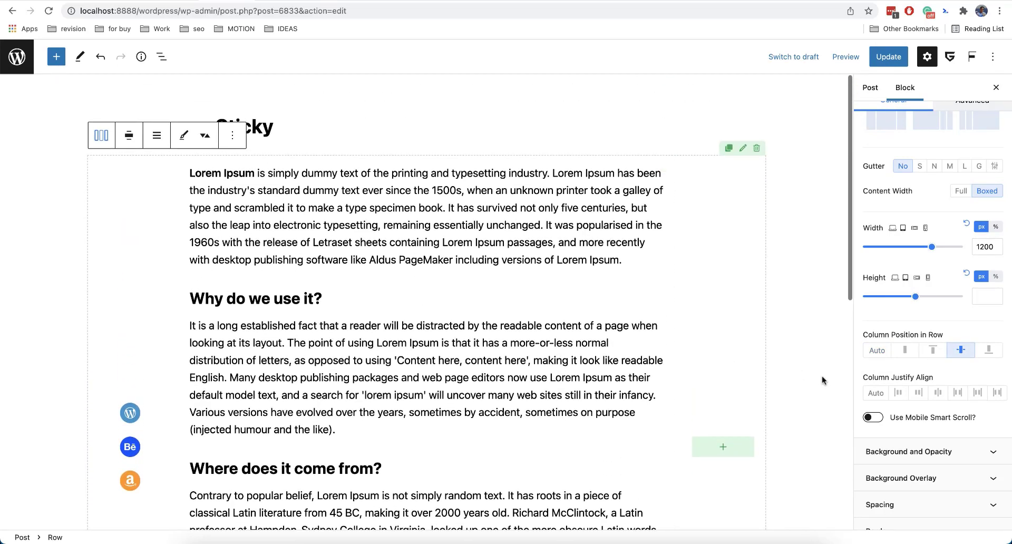
pyautogui.click(876, 351)
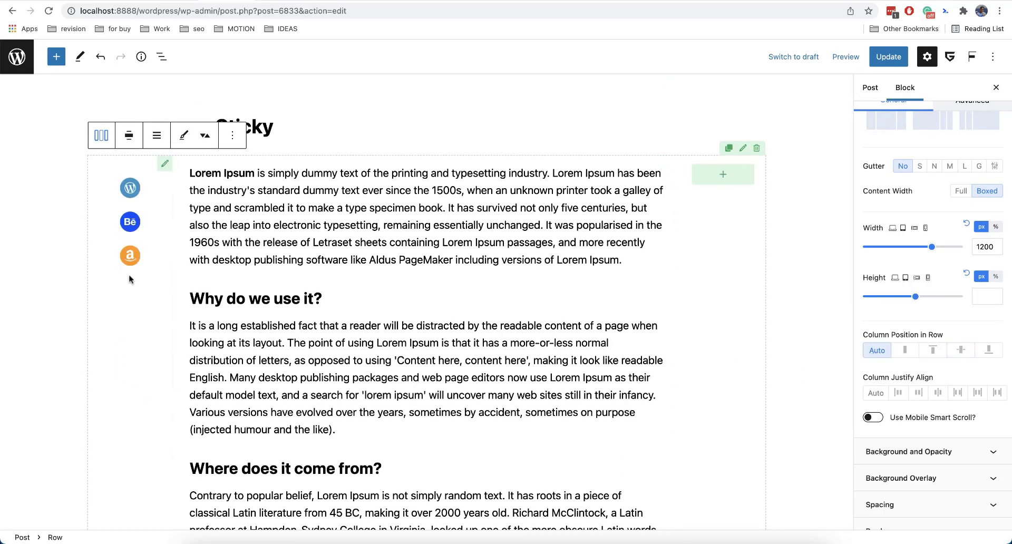
# Set the icons column's position to Sticky in its advanced settings.
pyautogui.click(165, 168)
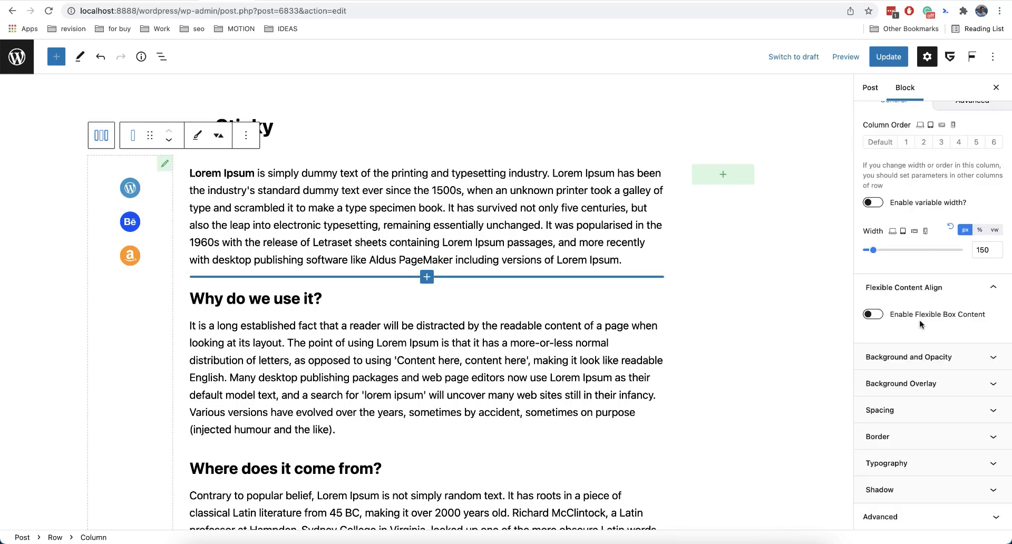
pyautogui.scroll(2, 921, 323)
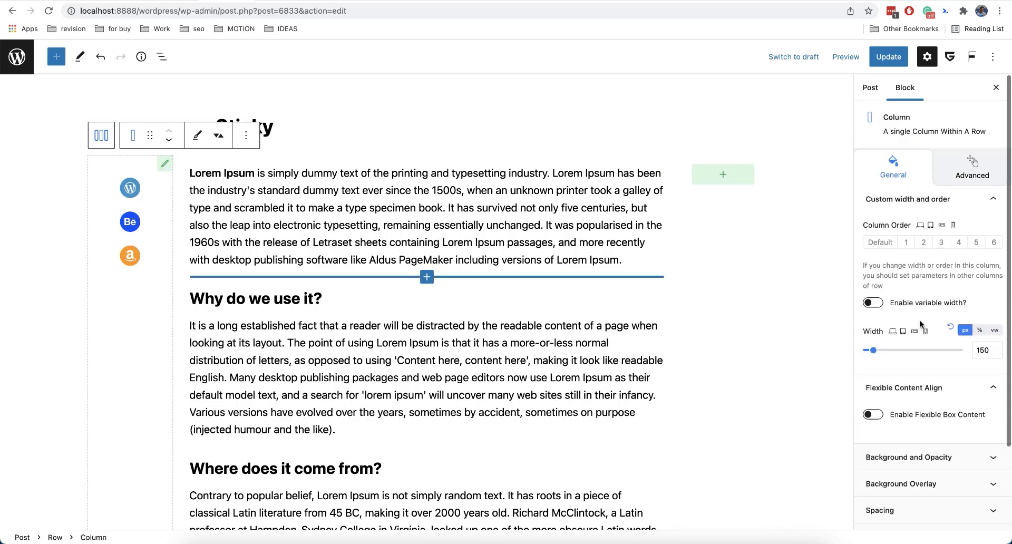
pyautogui.click(952, 178)
pyautogui.scroll(-2, 915, 336)
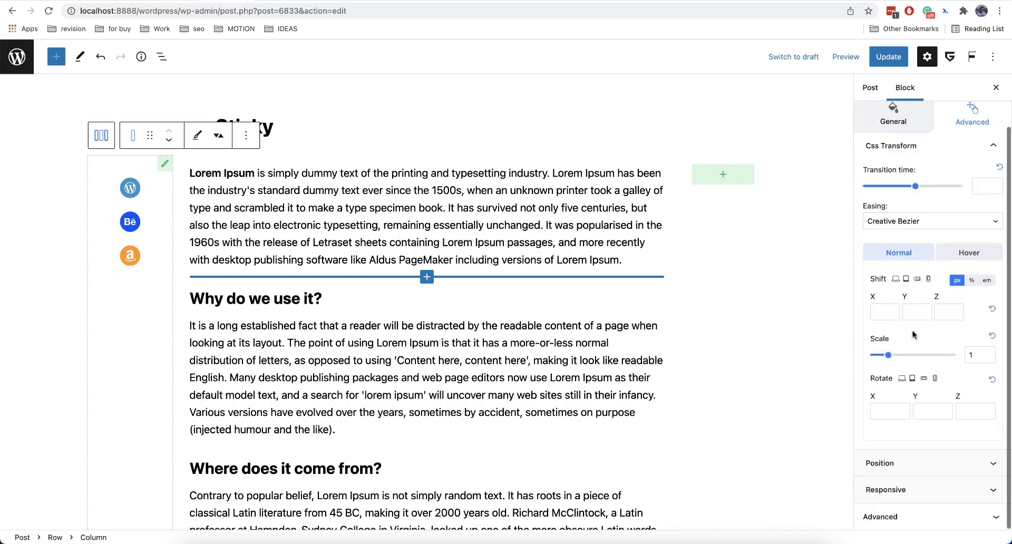
pyautogui.click(903, 463)
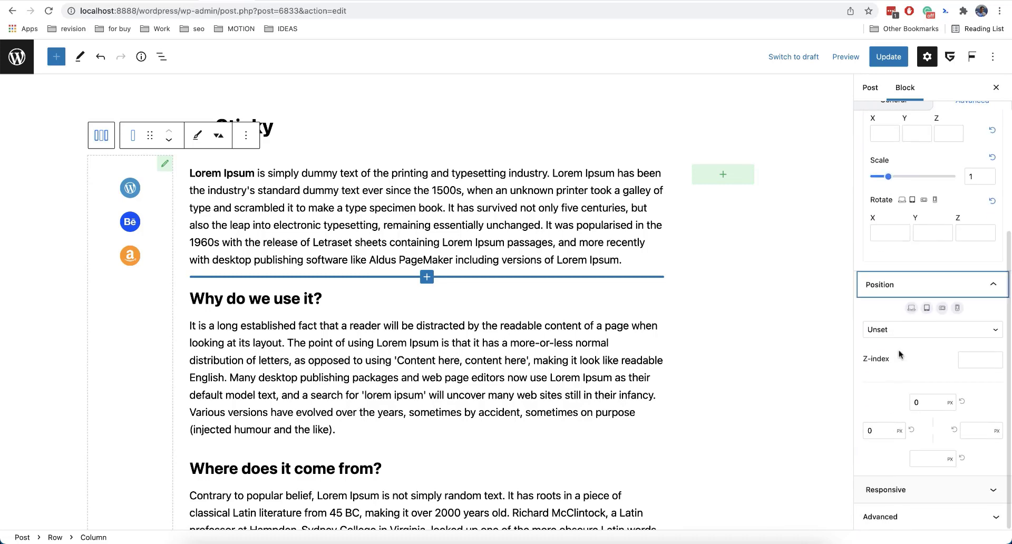
pyautogui.click(907, 332)
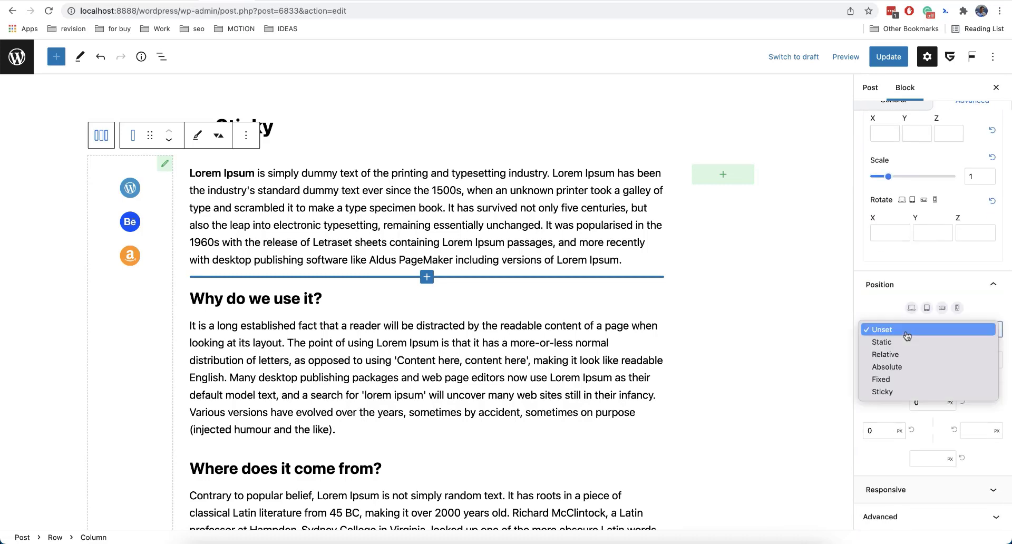
pyautogui.click(909, 392)
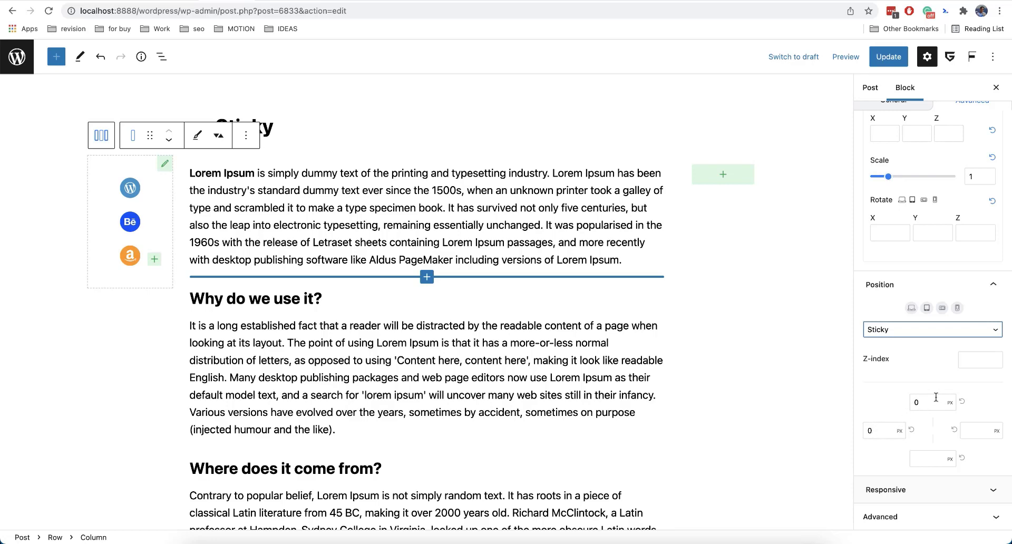
# Scroll through the post to check how the sticky icons column behaves.
pyautogui.scroll(-5, 732, 359)
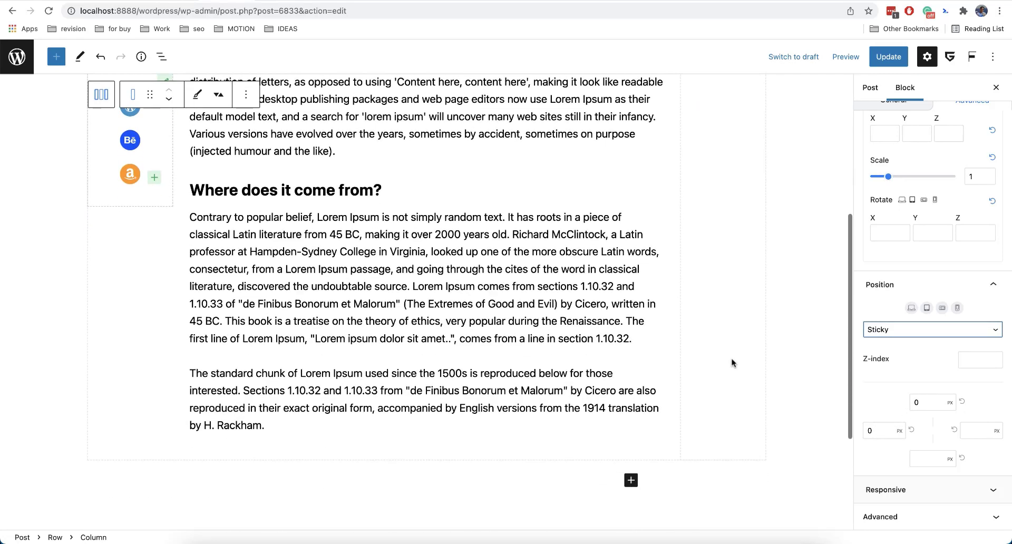
pyautogui.scroll(5, 732, 358)
pyautogui.click(792, 322)
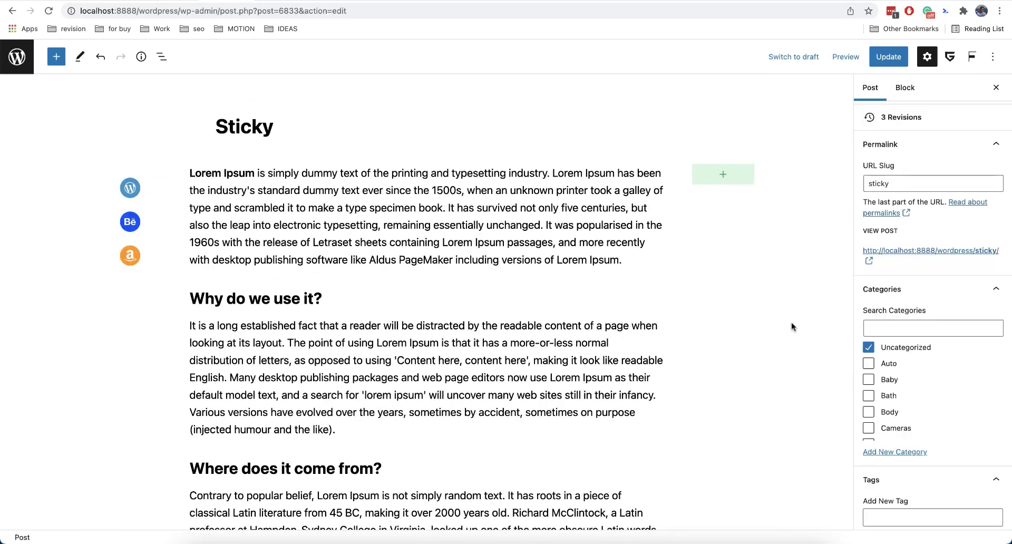
pyautogui.scroll(-3, 792, 321)
pyautogui.scroll(-5, 792, 324)
pyautogui.scroll(8, 792, 325)
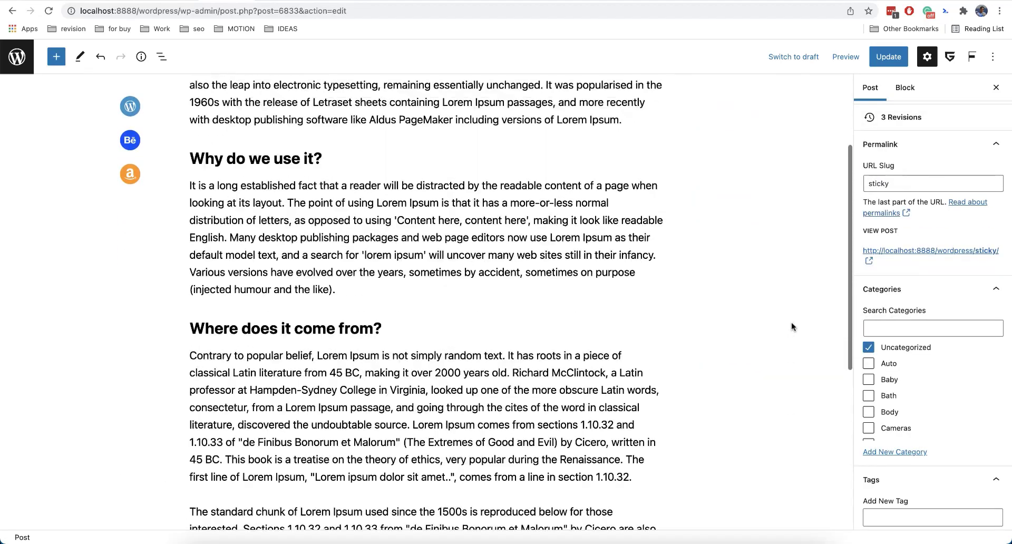
pyautogui.scroll(-6, 792, 321)
pyautogui.scroll(8, 792, 322)
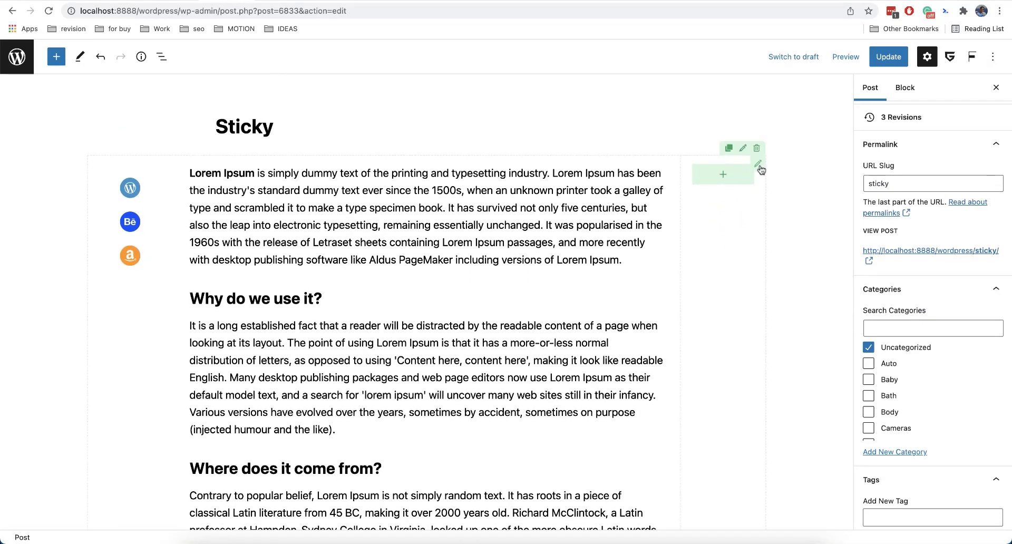
# Make the right-hand column sticky with a top offset of 30 px.
pyautogui.click(762, 170)
pyautogui.scroll(-3, 954, 438)
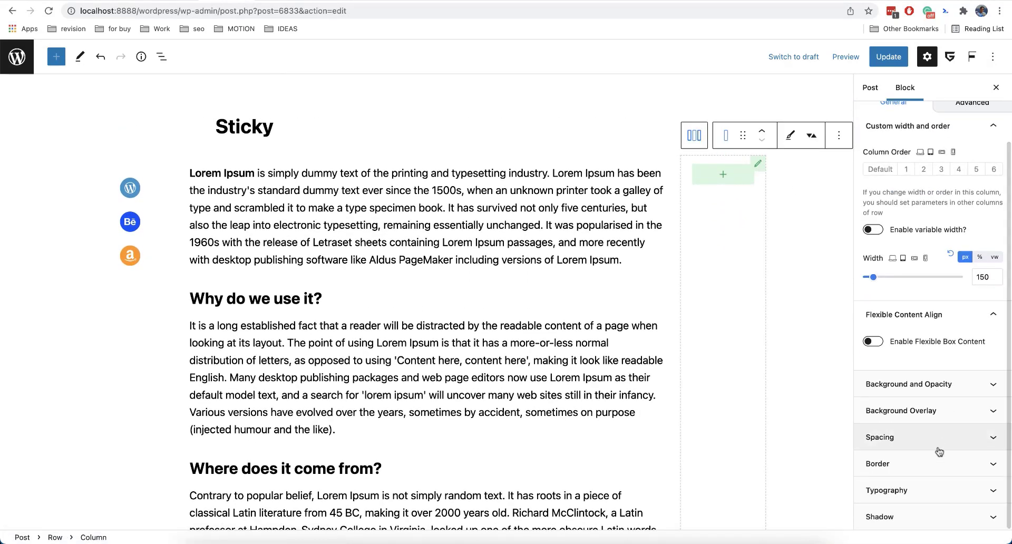
pyautogui.scroll(5, 942, 300)
pyautogui.click(968, 177)
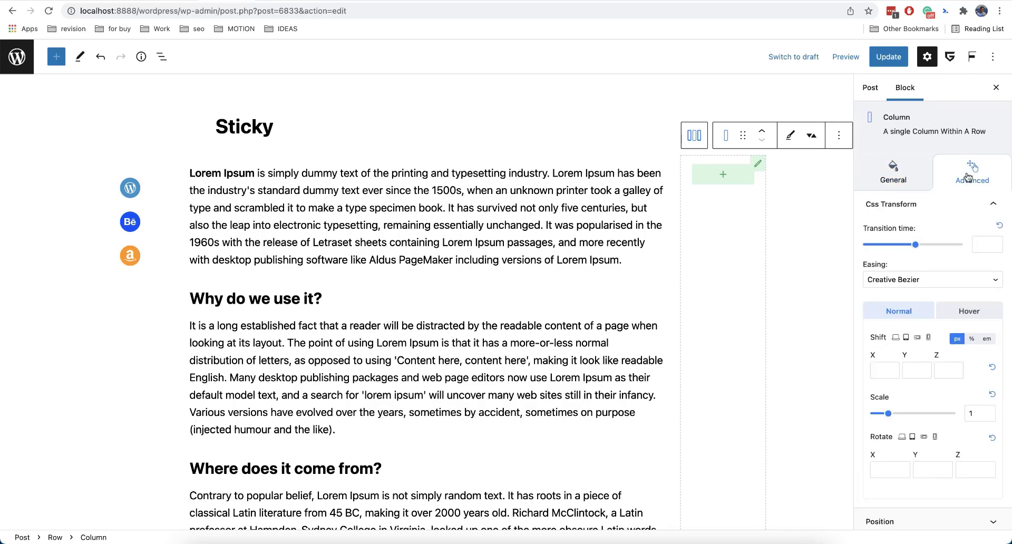
pyautogui.scroll(-1, 929, 304)
pyautogui.click(911, 459)
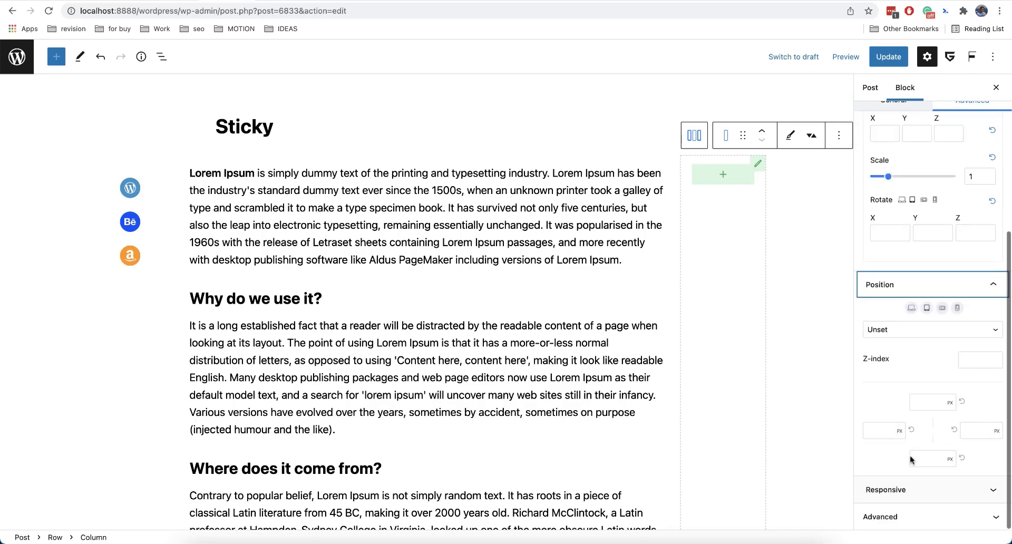
pyautogui.click(931, 331)
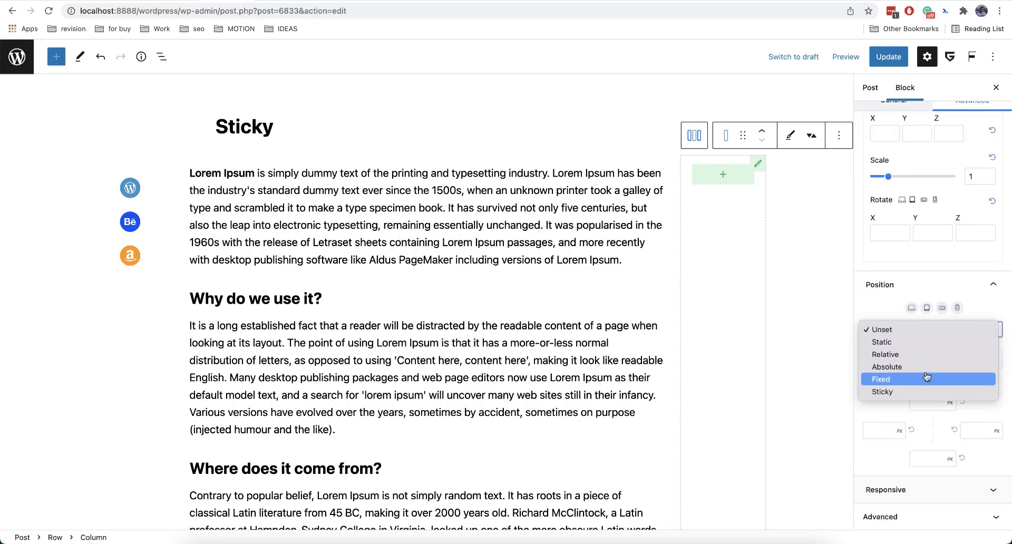
pyautogui.click(922, 393)
pyautogui.click(924, 405)
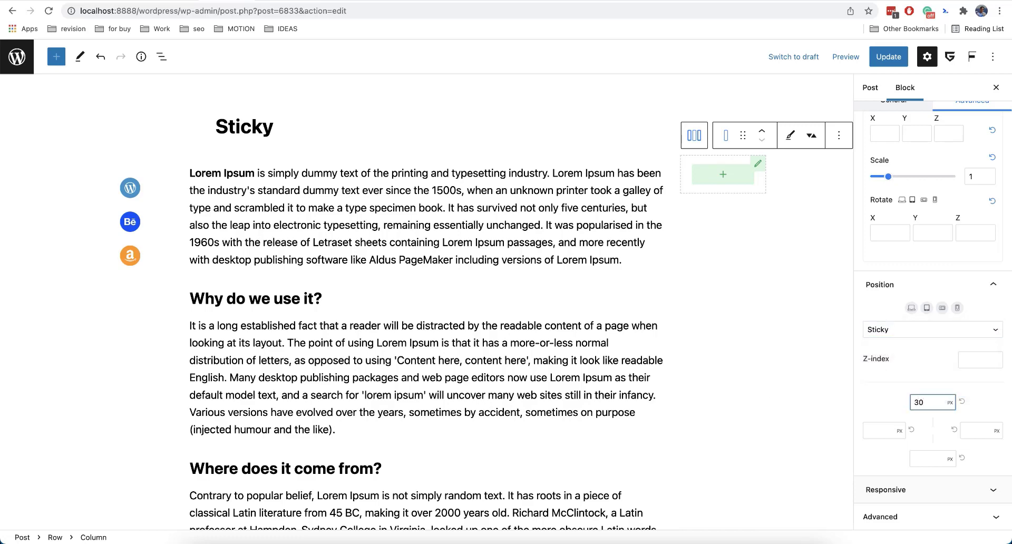
# Scroll through the post to check both sticky columns.
pyautogui.scroll(-6, 725, 340)
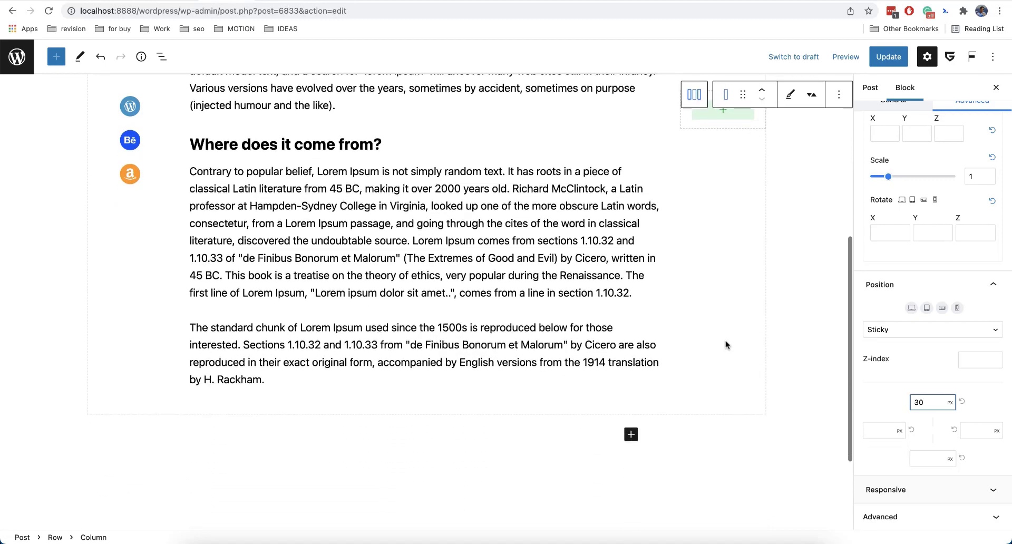
pyautogui.click(800, 322)
pyautogui.scroll(7, 800, 322)
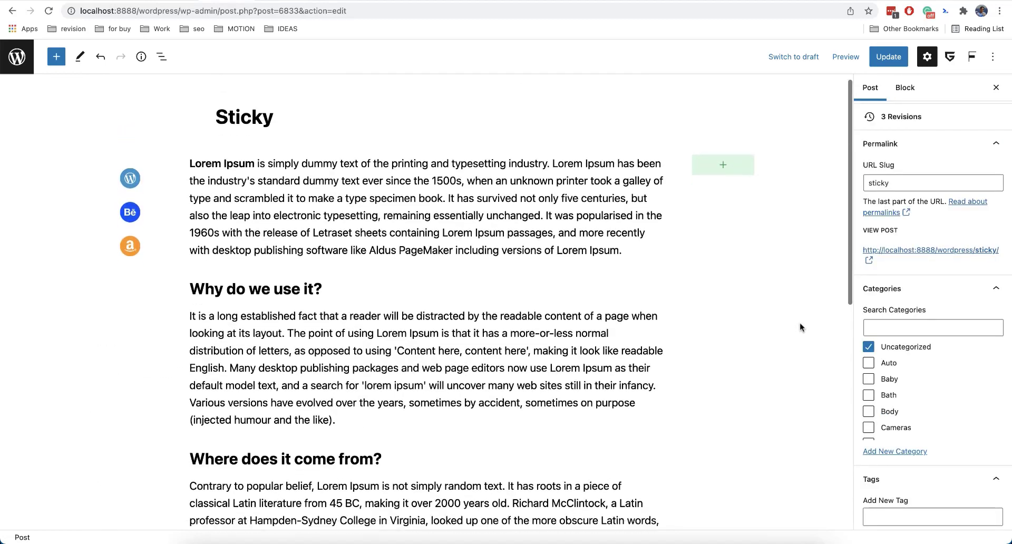
pyautogui.scroll(-8, 799, 323)
pyautogui.scroll(8, 799, 323)
pyautogui.moveTo(757, 161)
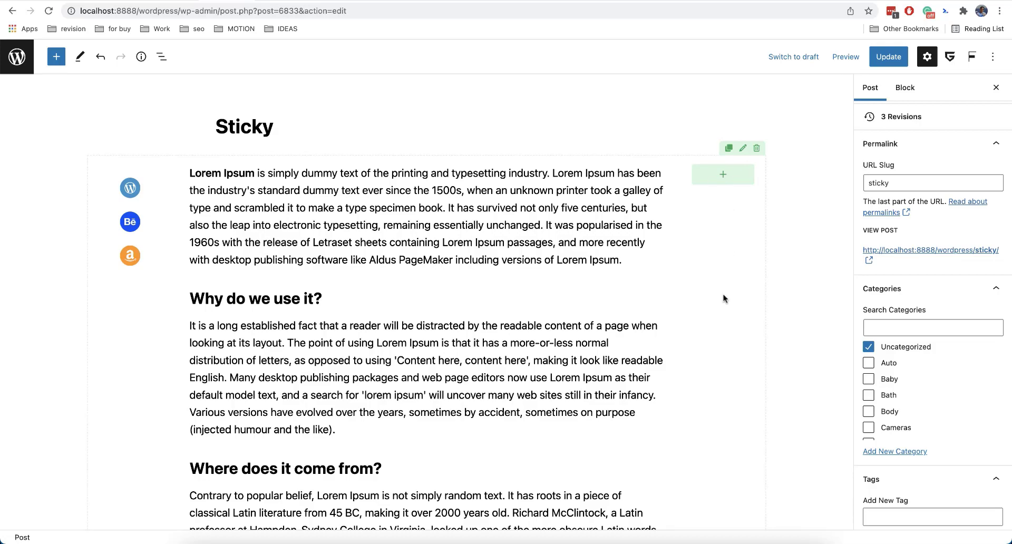
pyautogui.scroll(-8, 723, 296)
pyautogui.scroll(8, 724, 295)
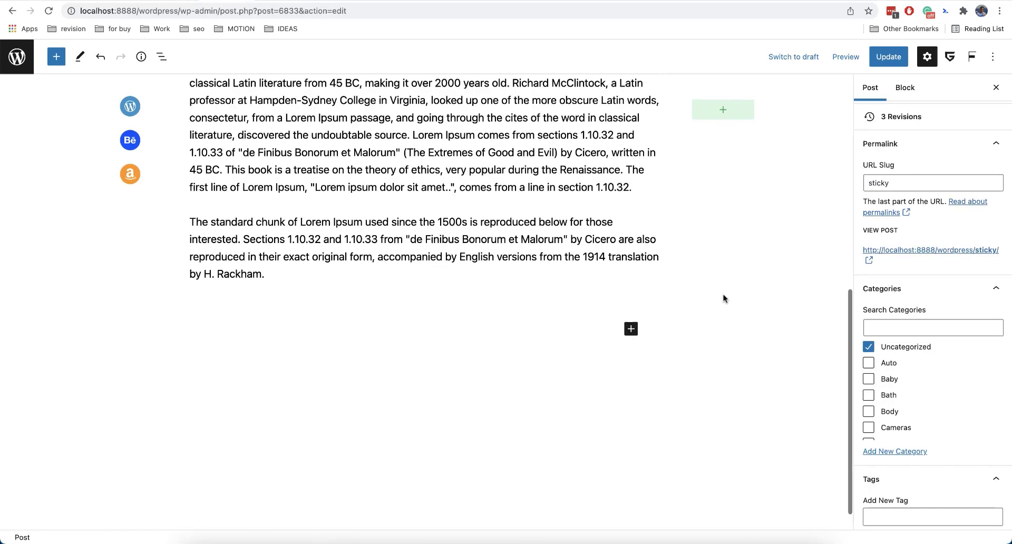
pyautogui.scroll(-5, 724, 295)
pyautogui.scroll(5, 724, 296)
pyautogui.moveTo(711, 217)
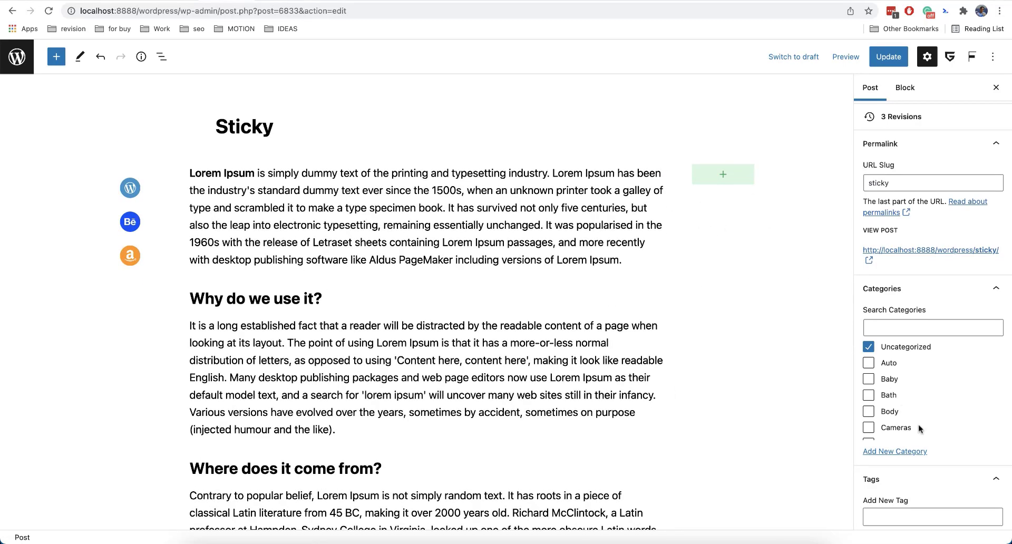
pyautogui.scroll(-8, 956, 400)
pyautogui.scroll(-5, 945, 460)
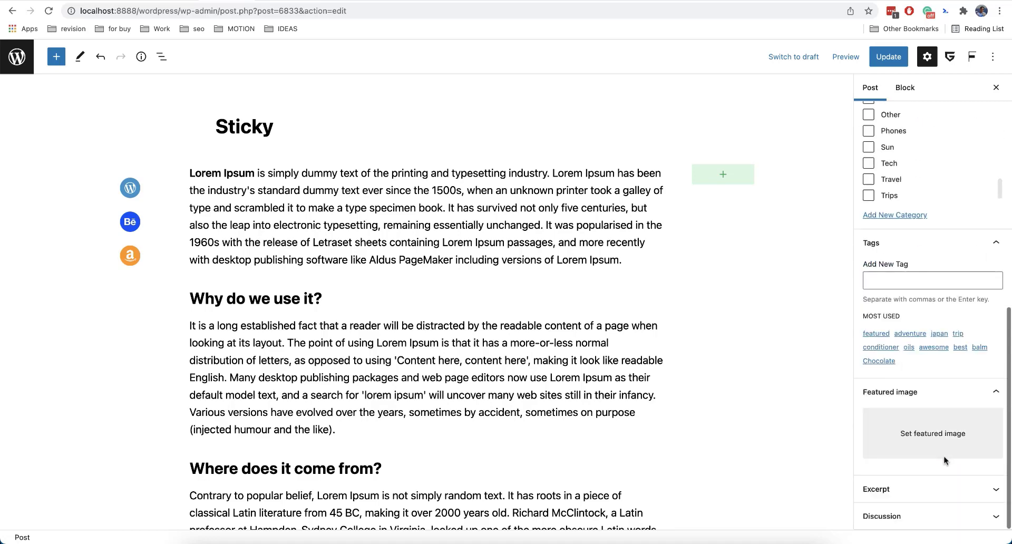
pyautogui.scroll(6, 931, 458)
# Preview the post in mobile view.
pyautogui.moveTo(722, 175)
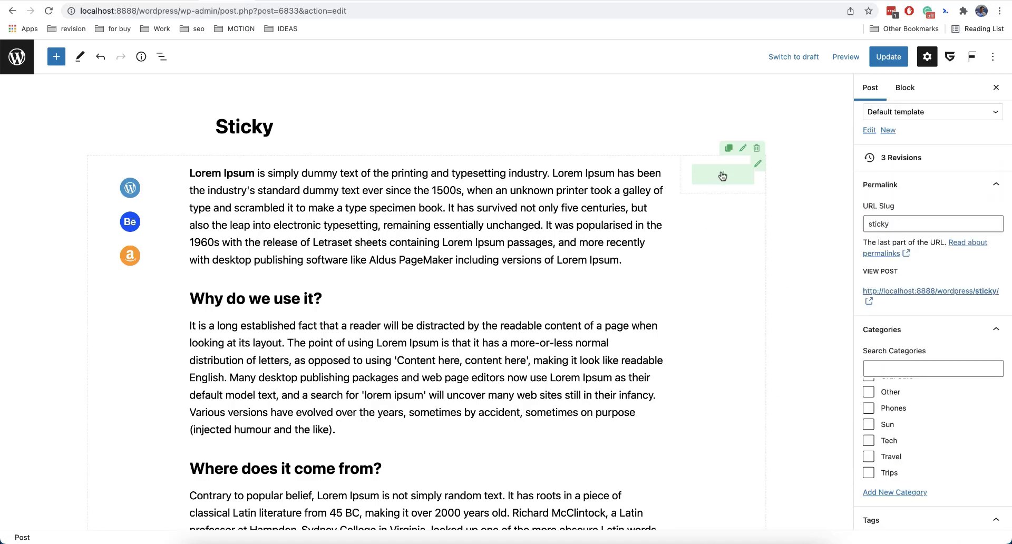
pyautogui.click(844, 60)
pyautogui.click(778, 129)
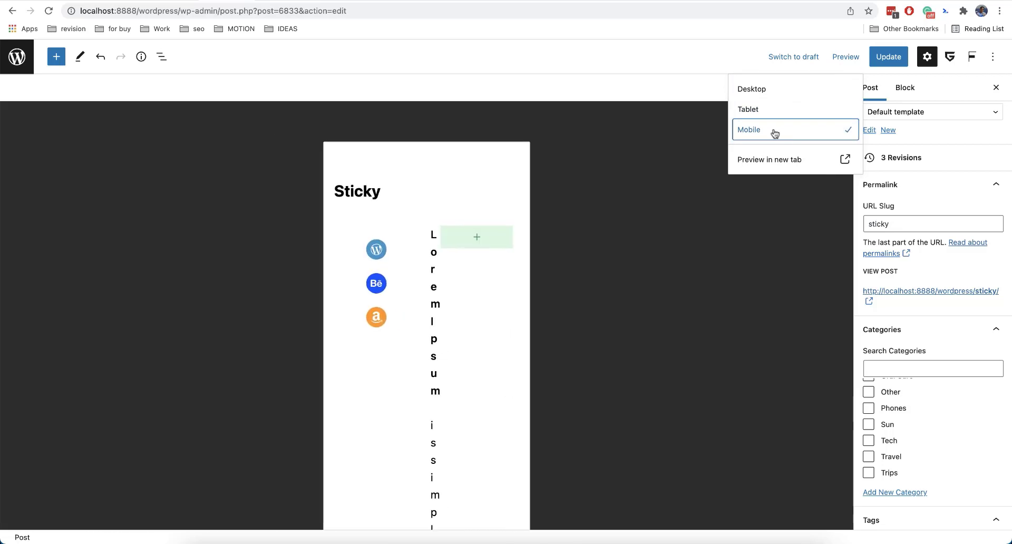
# Set the icons column's position to Static for mobile devices.
pyautogui.scroll(-10, 447, 331)
pyautogui.scroll(10, 447, 331)
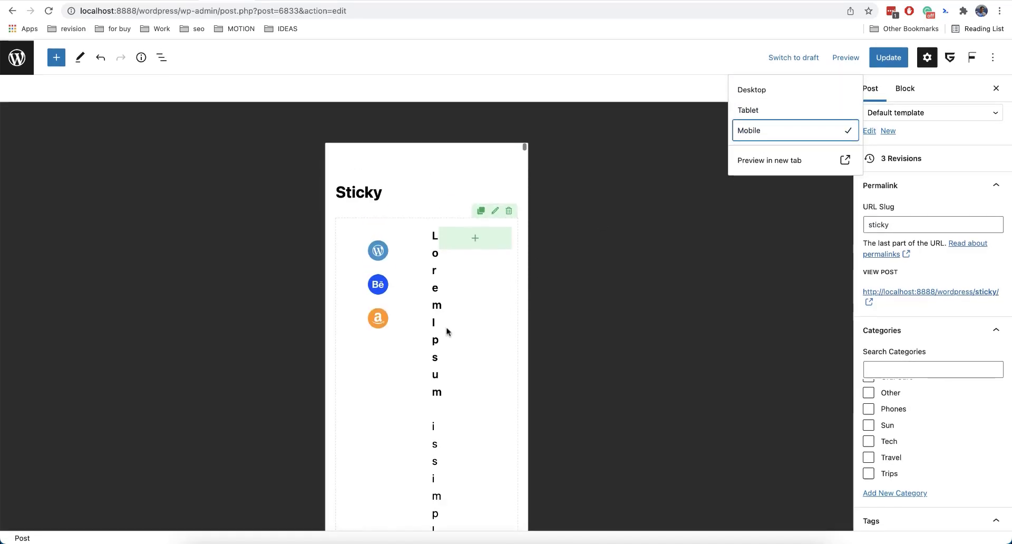
pyautogui.scroll(-10, 408, 317)
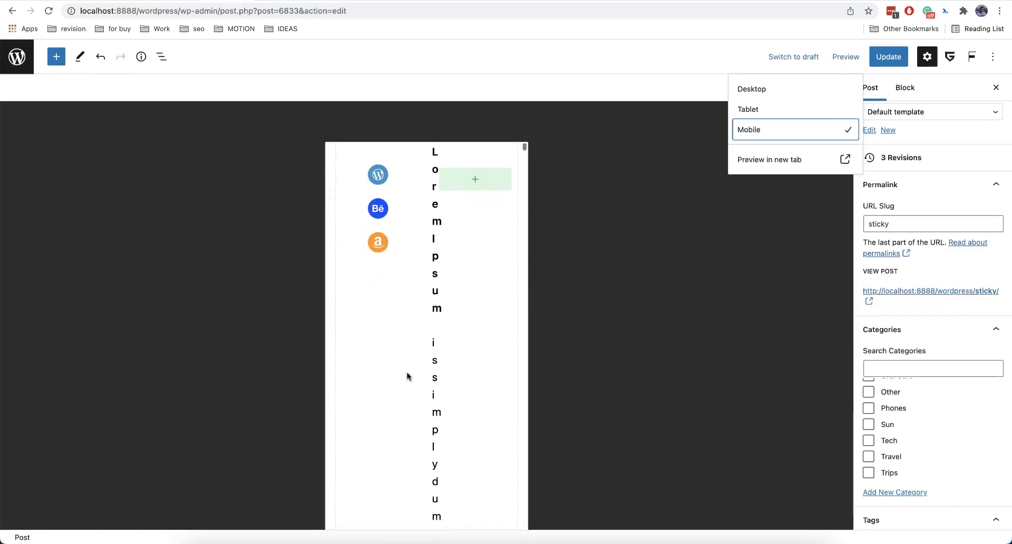
pyautogui.scroll(10, 407, 377)
pyautogui.click(407, 376)
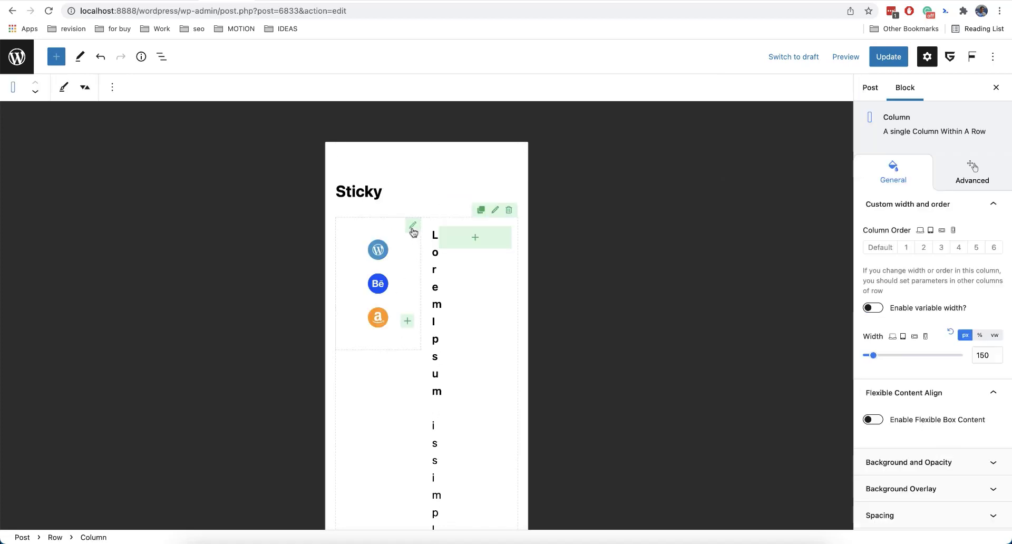
pyautogui.scroll(-3, 952, 398)
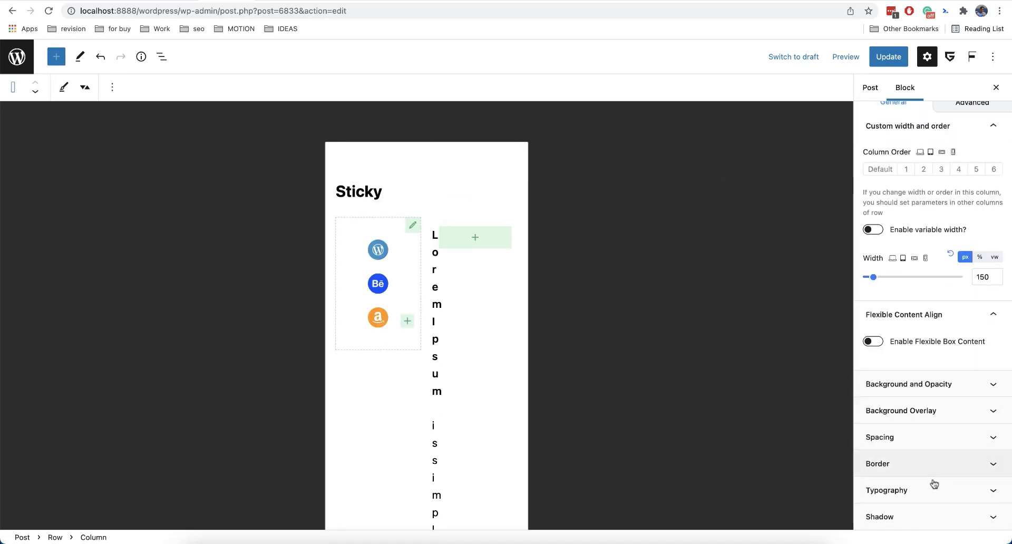
pyautogui.scroll(3, 934, 489)
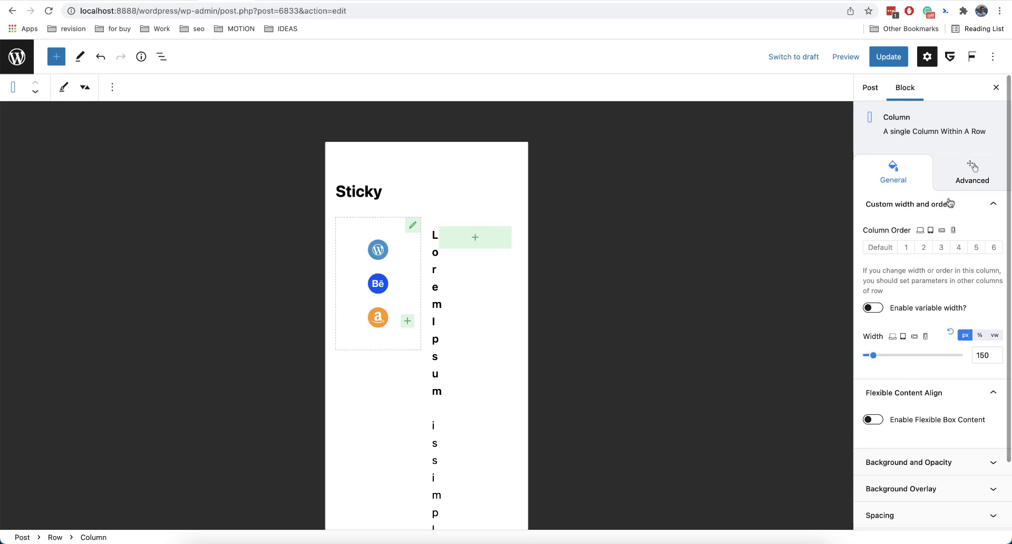
pyautogui.click(958, 182)
pyautogui.scroll(-2, 929, 369)
pyautogui.click(897, 463)
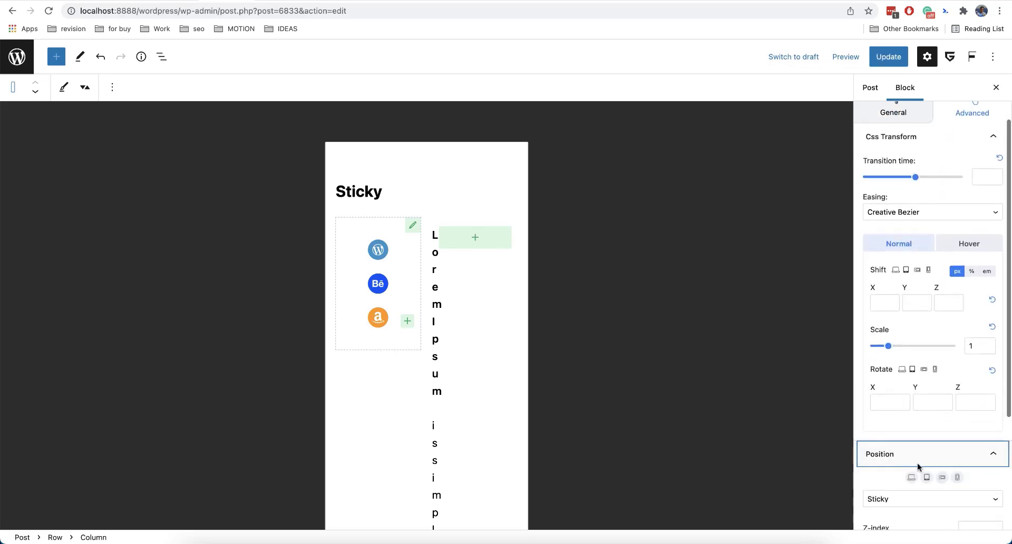
pyautogui.scroll(-5, 899, 365)
pyautogui.click(900, 331)
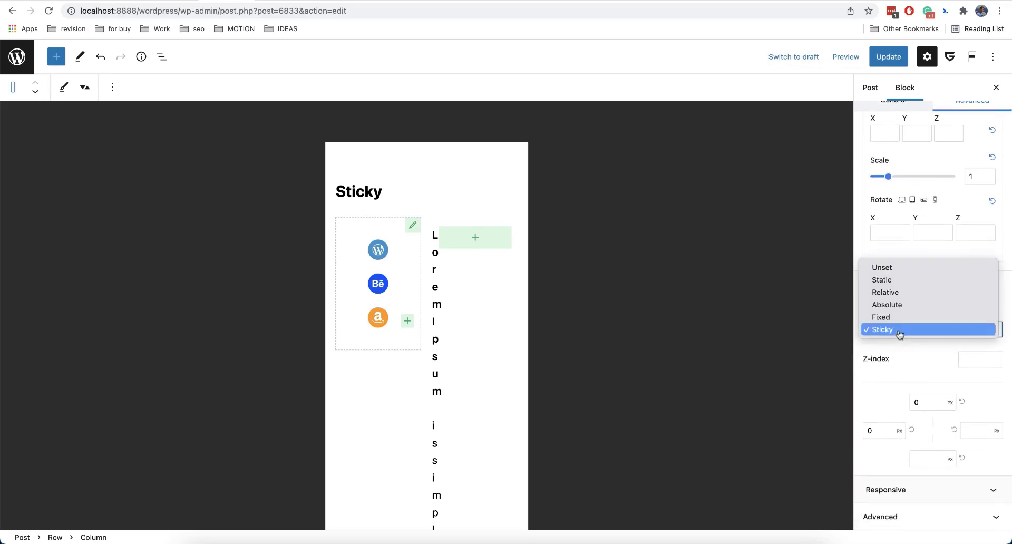
pyautogui.click(917, 381)
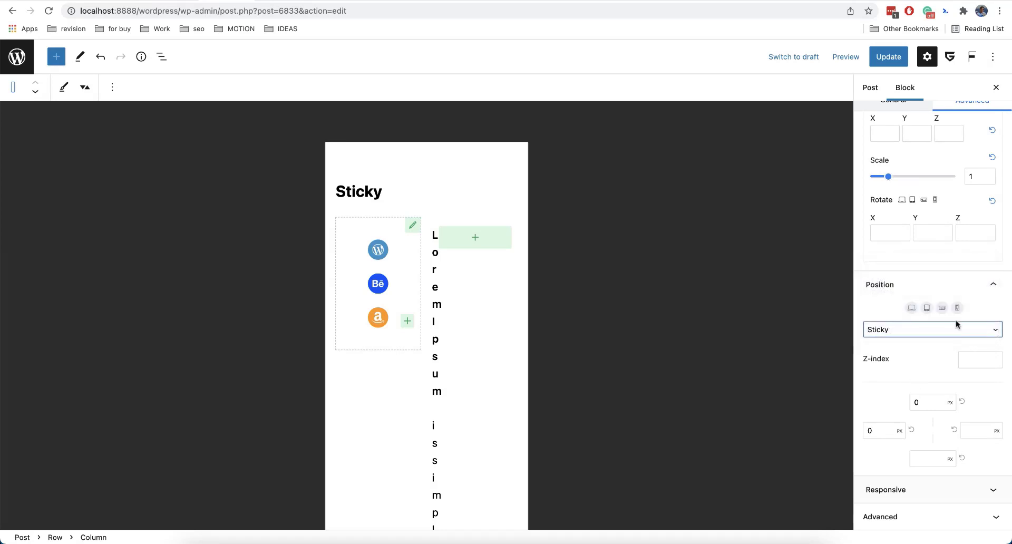
pyautogui.click(957, 308)
pyautogui.click(941, 334)
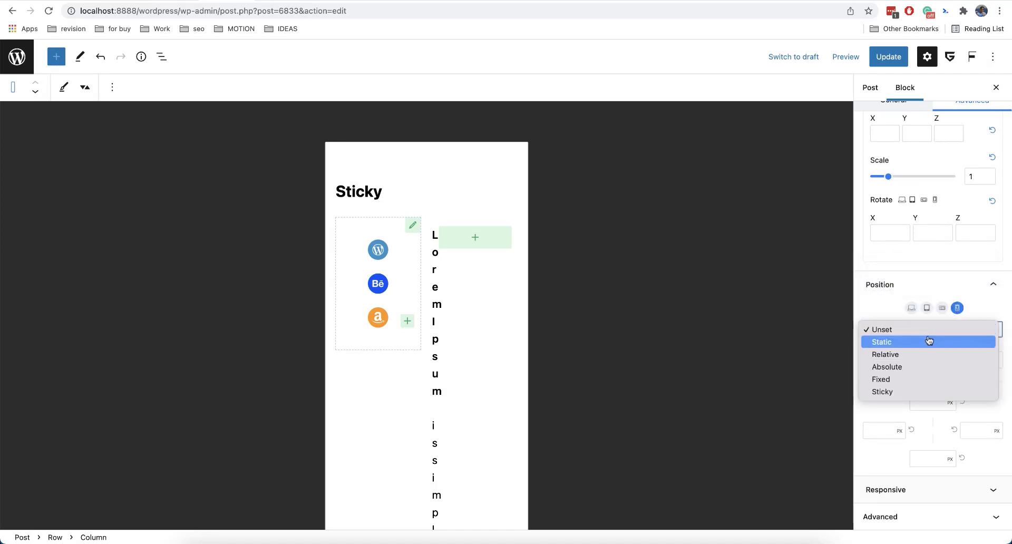
pyautogui.click(929, 342)
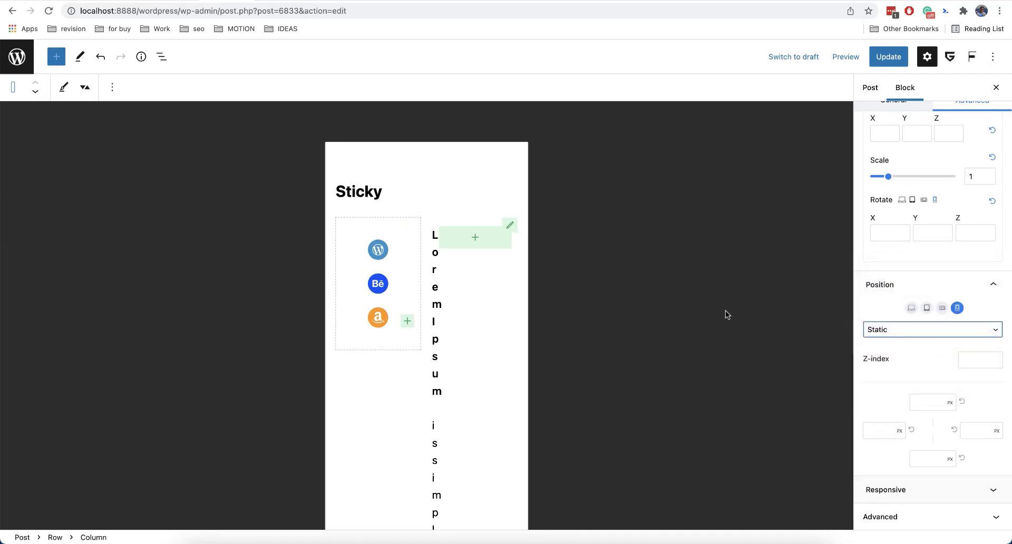
# Scroll through the post and review the text column's general and advanced settings.
pyautogui.scroll(-2, 515, 345)
pyautogui.scroll(-4, 515, 345)
pyautogui.scroll(5, 515, 345)
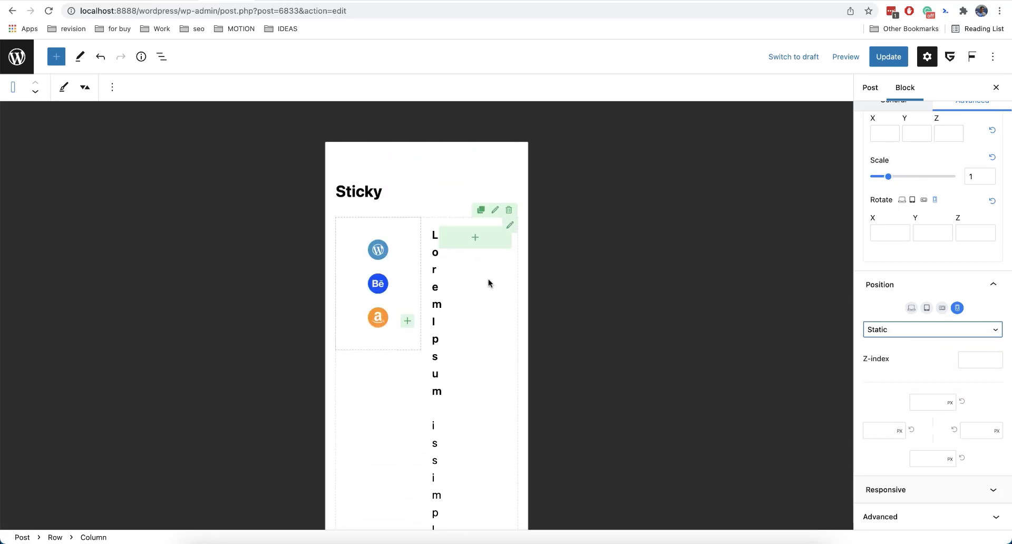
pyautogui.scroll(-2, 919, 295)
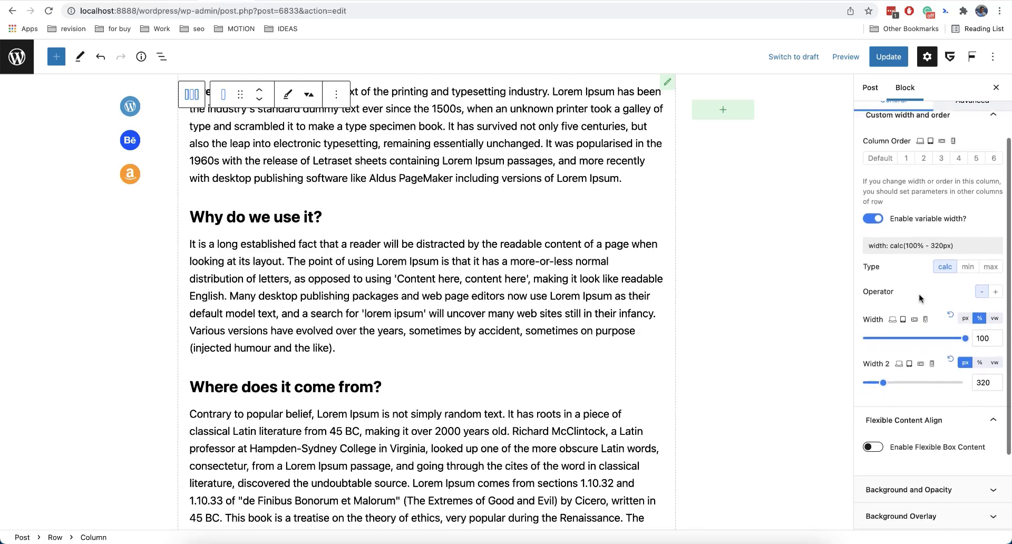
pyautogui.scroll(3, 919, 298)
pyautogui.scroll(3, 659, 245)
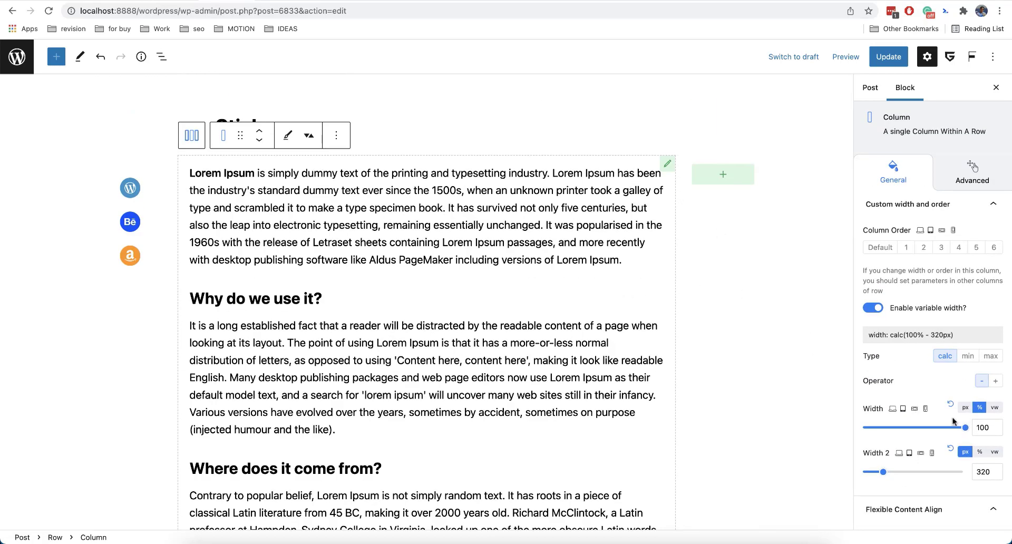
pyautogui.scroll(-5, 918, 448)
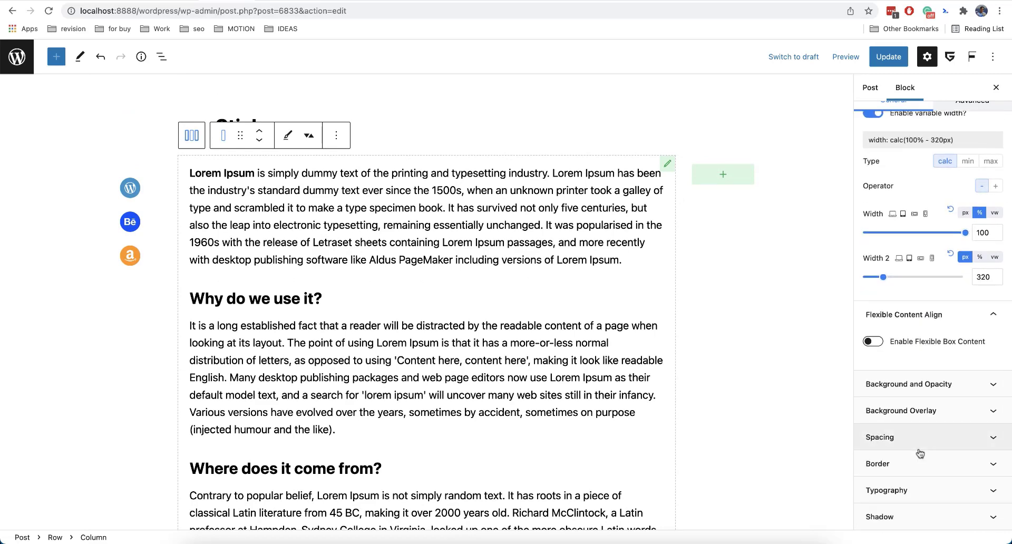
pyautogui.scroll(5, 920, 454)
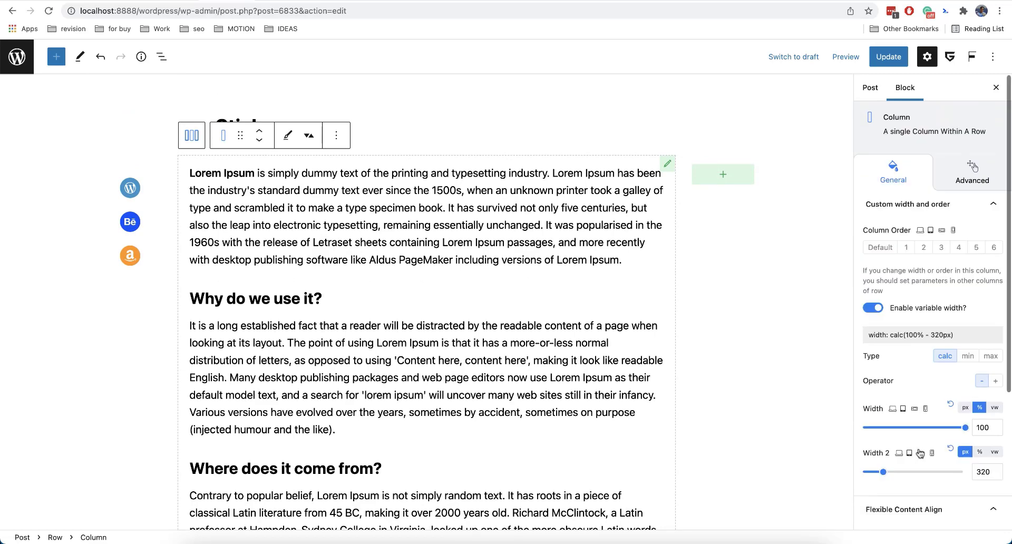
pyautogui.click(957, 182)
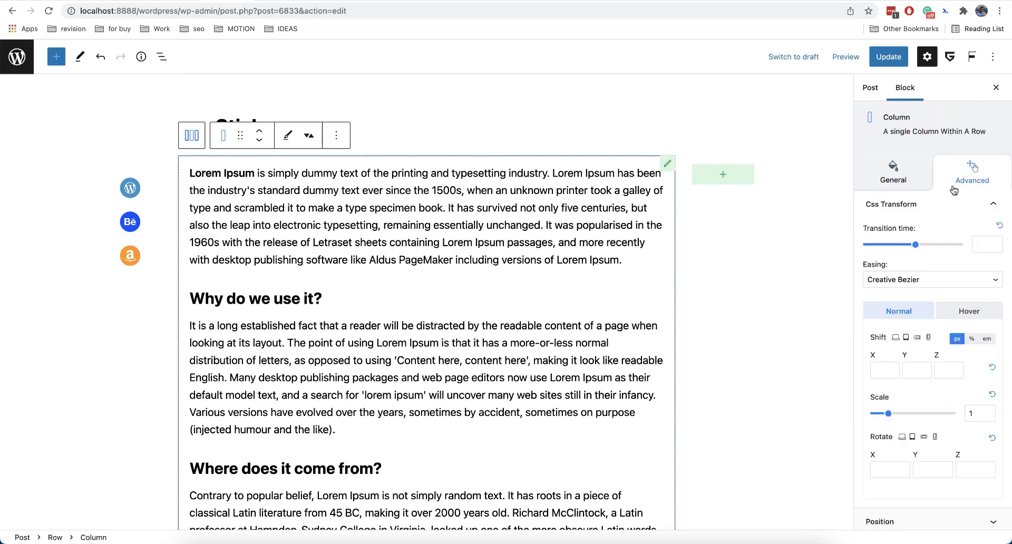
pyautogui.scroll(-2, 920, 363)
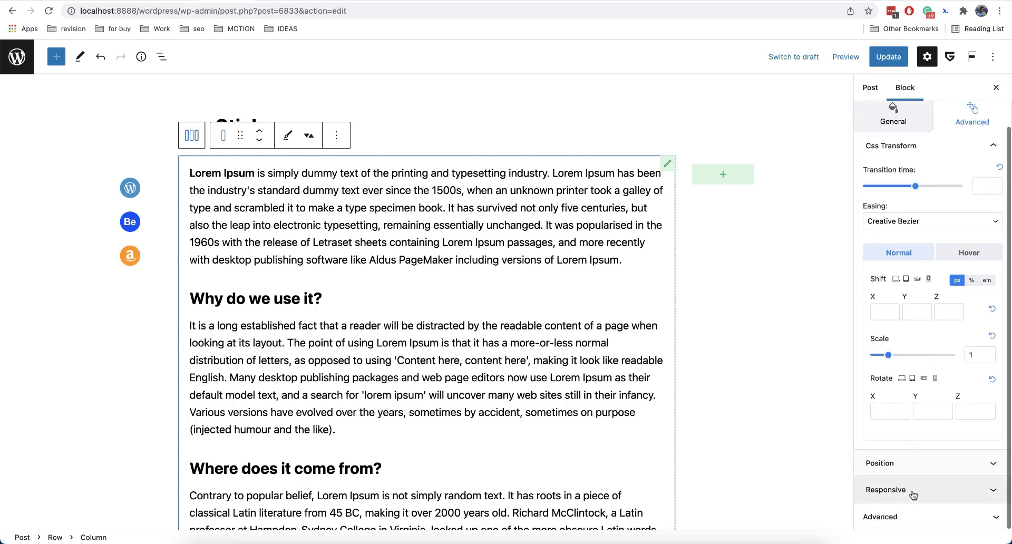
pyautogui.scroll(2, 926, 243)
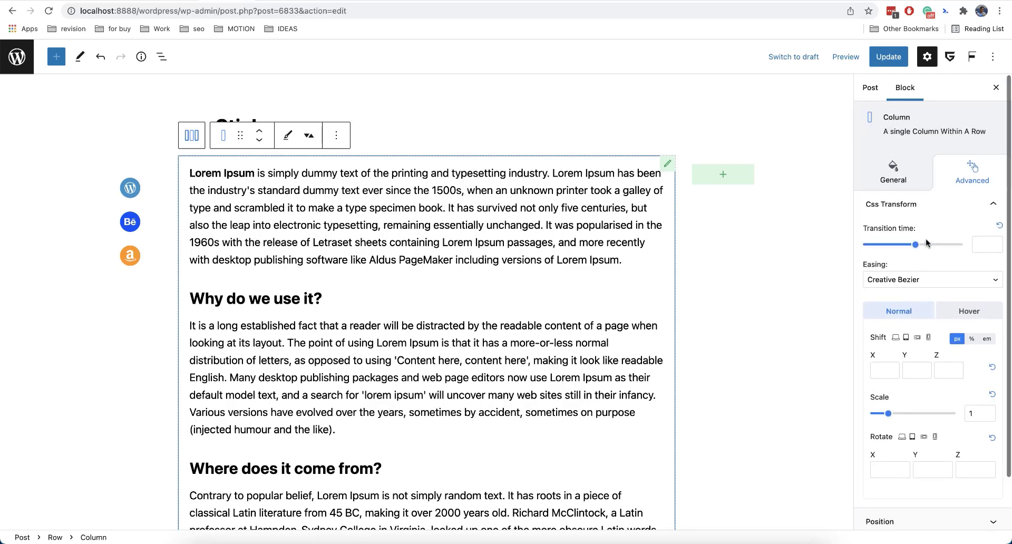
pyautogui.click(910, 190)
pyautogui.scroll(-5, 909, 316)
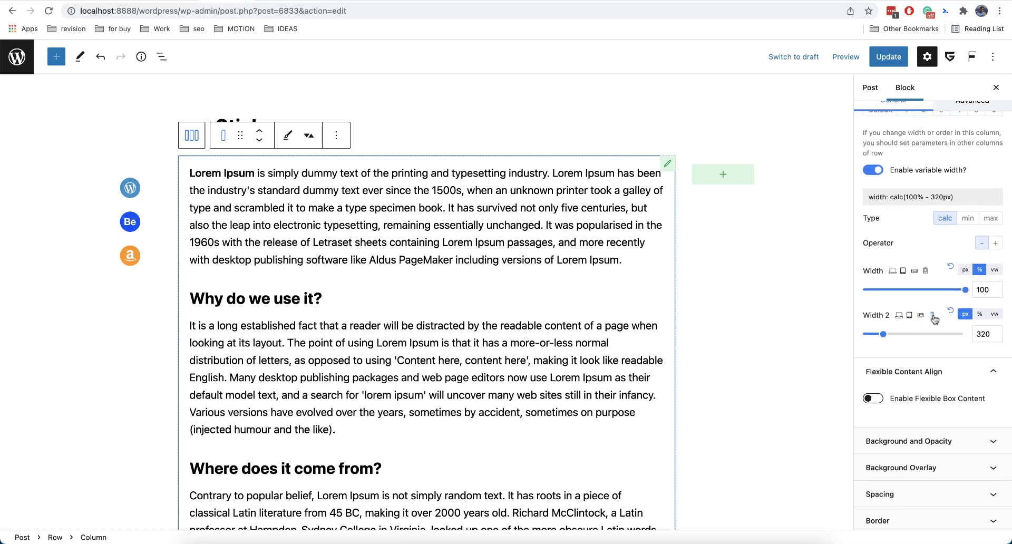
# Set the text column's Width 2 to 1 px for mobile devices.
pyautogui.click(934, 317)
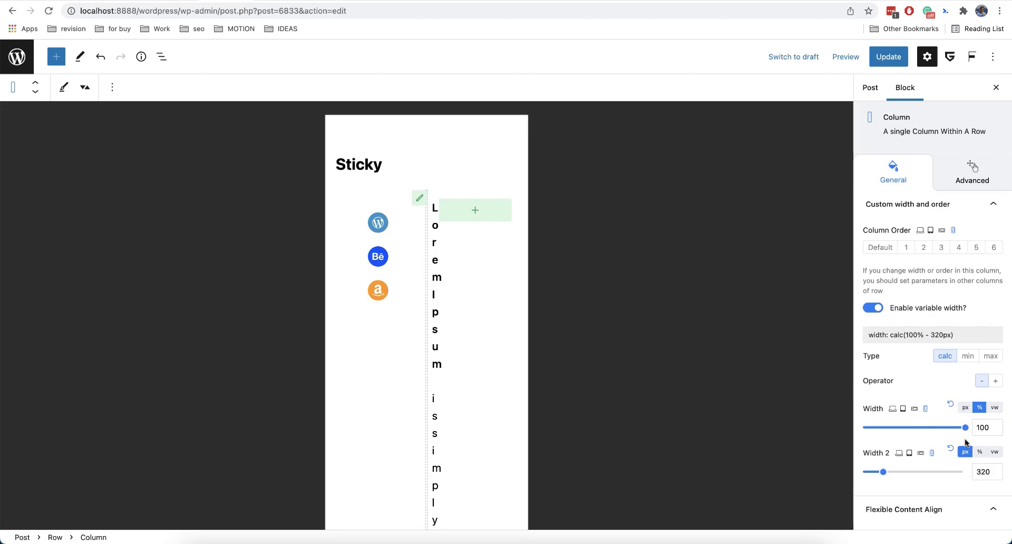
pyautogui.moveTo(990, 472); pyautogui.dragTo(975, 471)
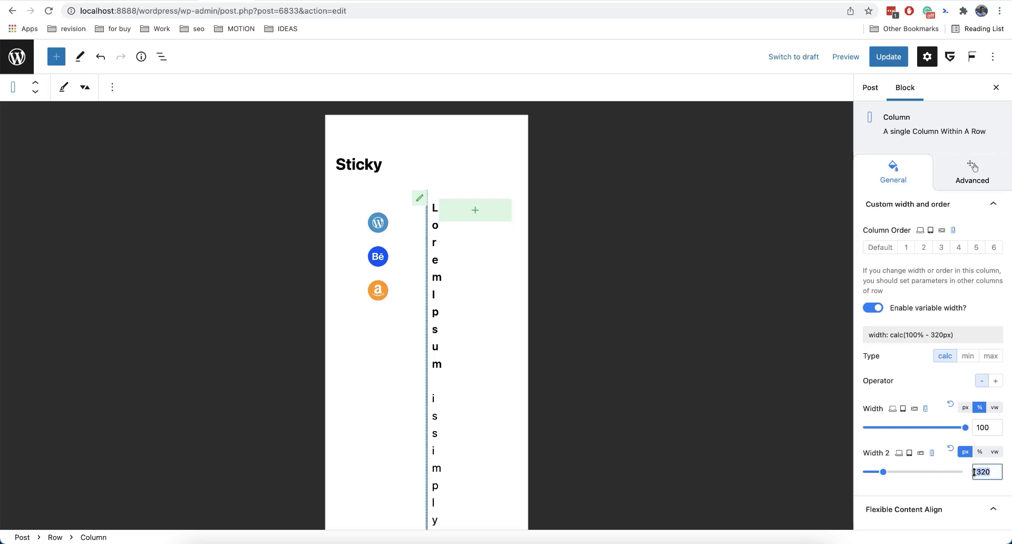
pyautogui.write('0')
pyautogui.write('1')
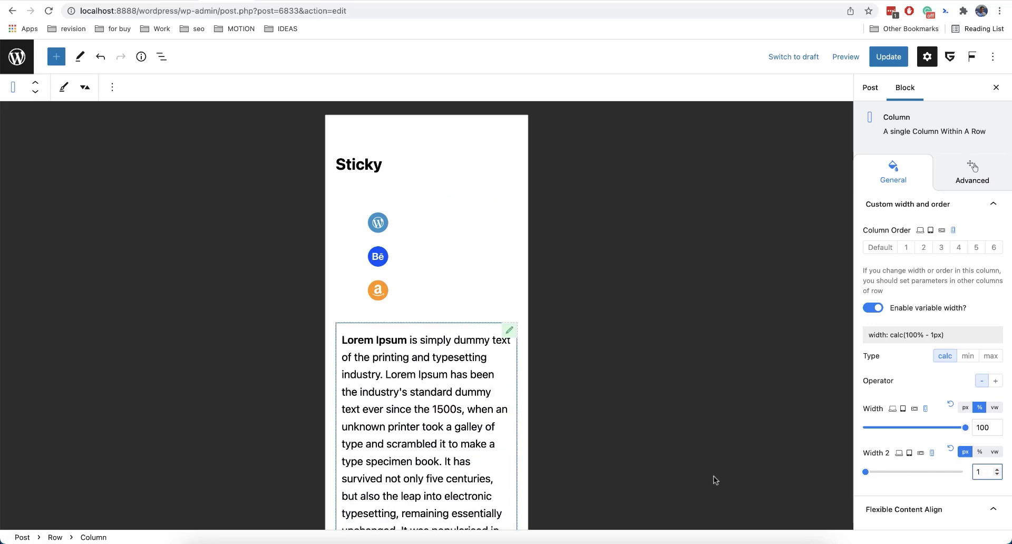
# Scroll through the post to check the stacked mobile layout.
pyautogui.scroll(-3, 462, 415)
pyautogui.scroll(3, 462, 415)
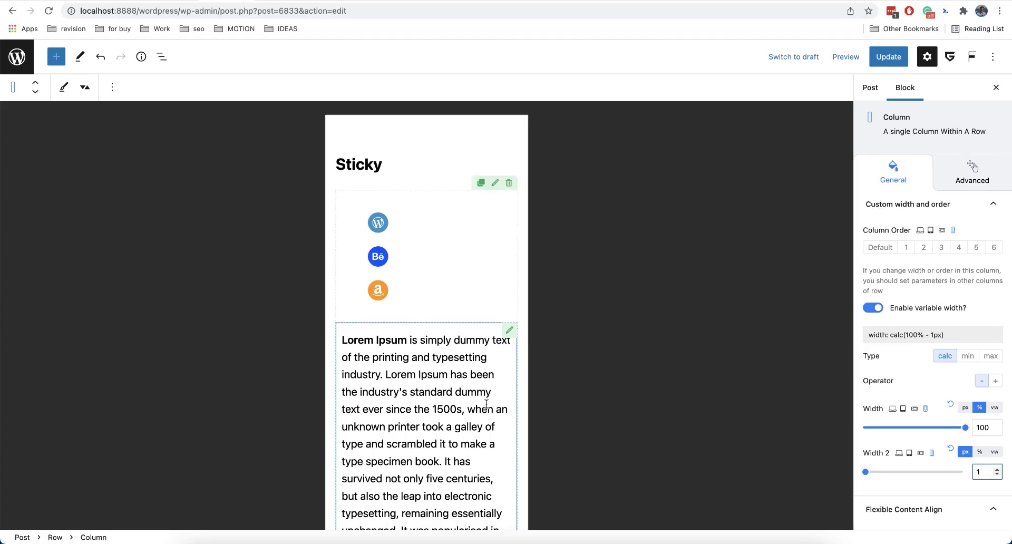
pyautogui.scroll(-15, 486, 404)
pyautogui.scroll(15, 486, 404)
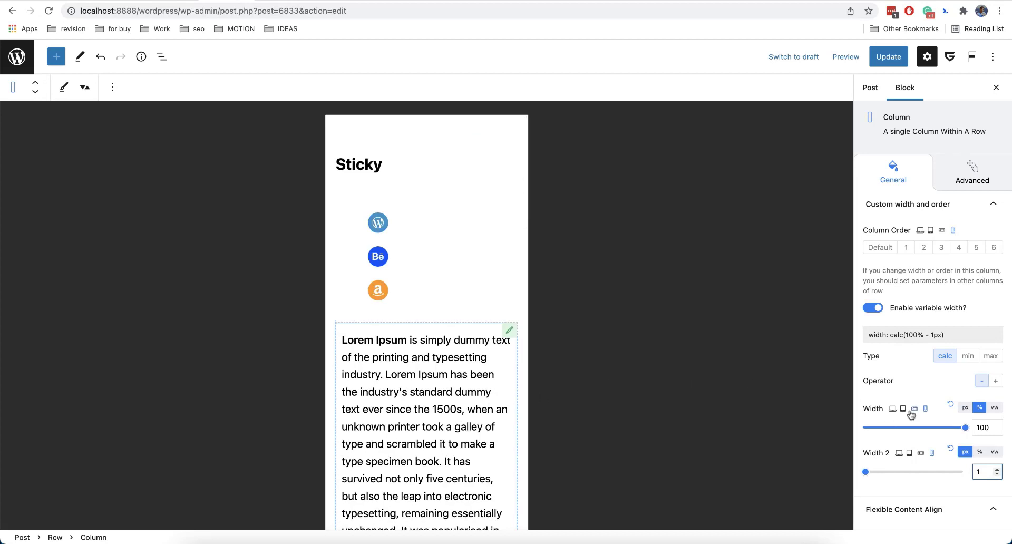
pyautogui.click(931, 393)
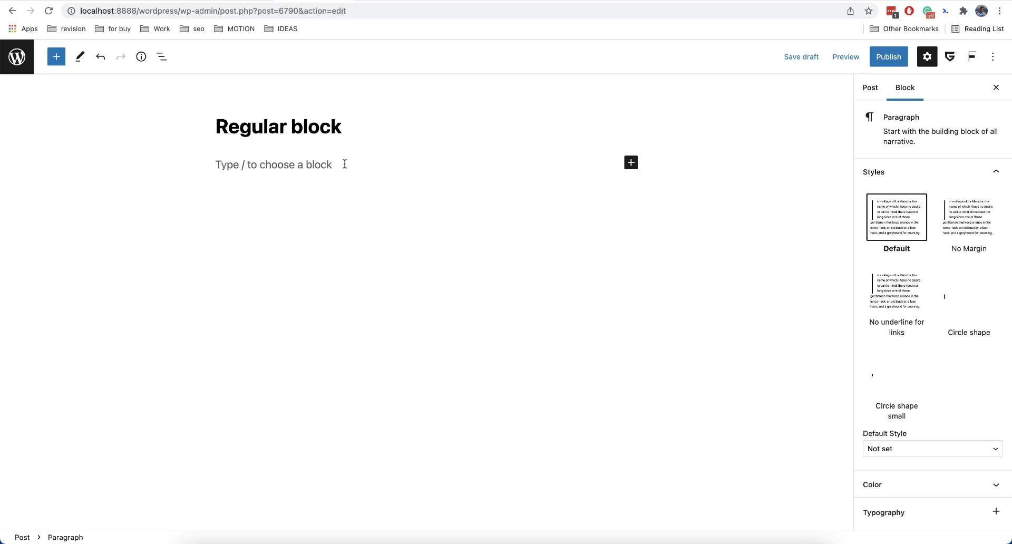
# Insert the 'Pricing table with list, buttons.' pattern into the Regular block post.
pyautogui.click(59, 64)
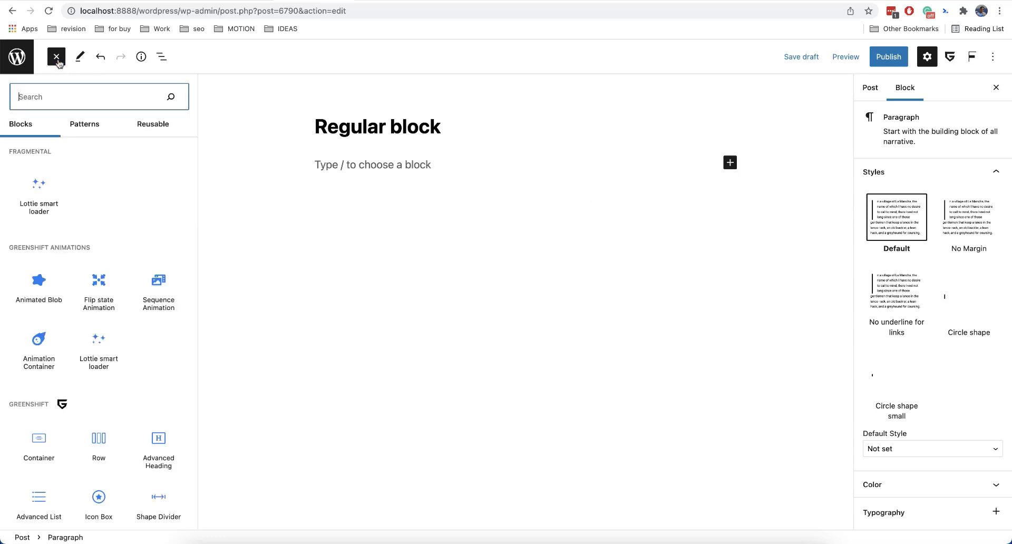
pyautogui.click(82, 128)
pyautogui.click(76, 157)
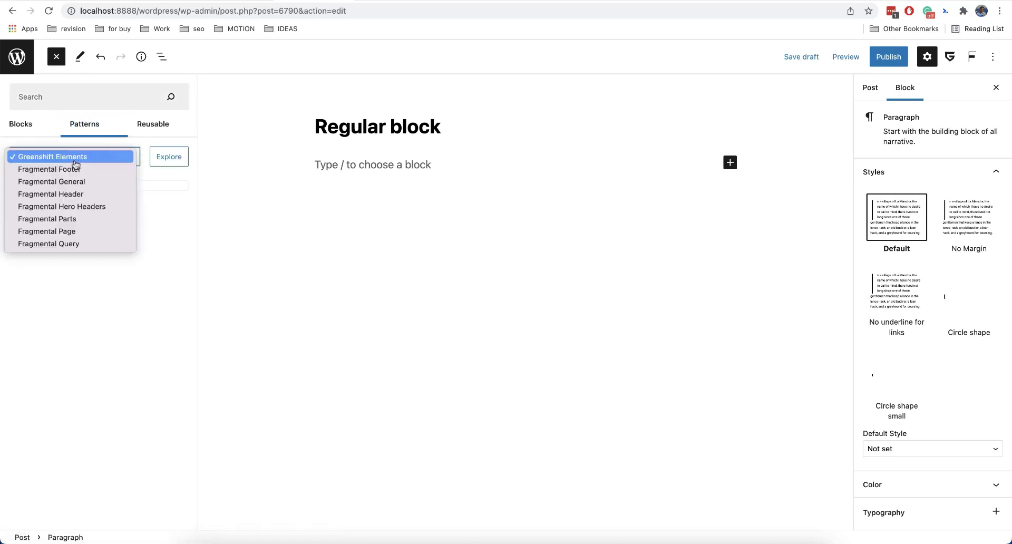
pyautogui.click(97, 185)
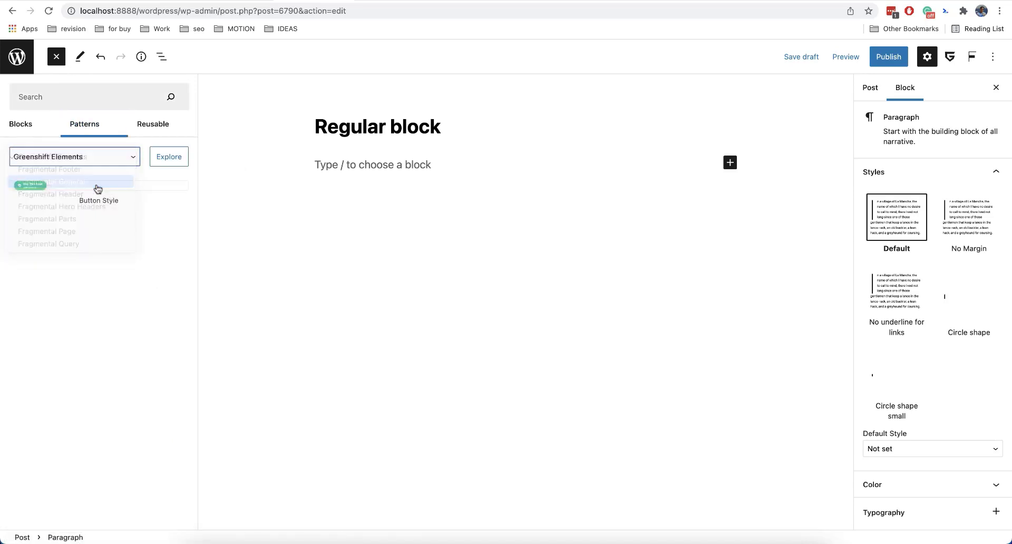
pyautogui.scroll(-15, 101, 275)
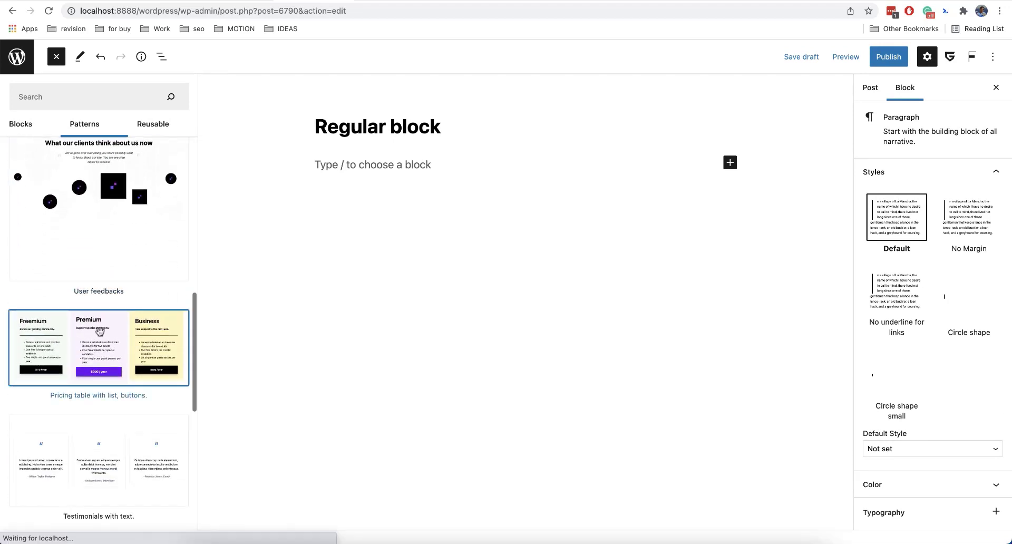
pyautogui.click(98, 347)
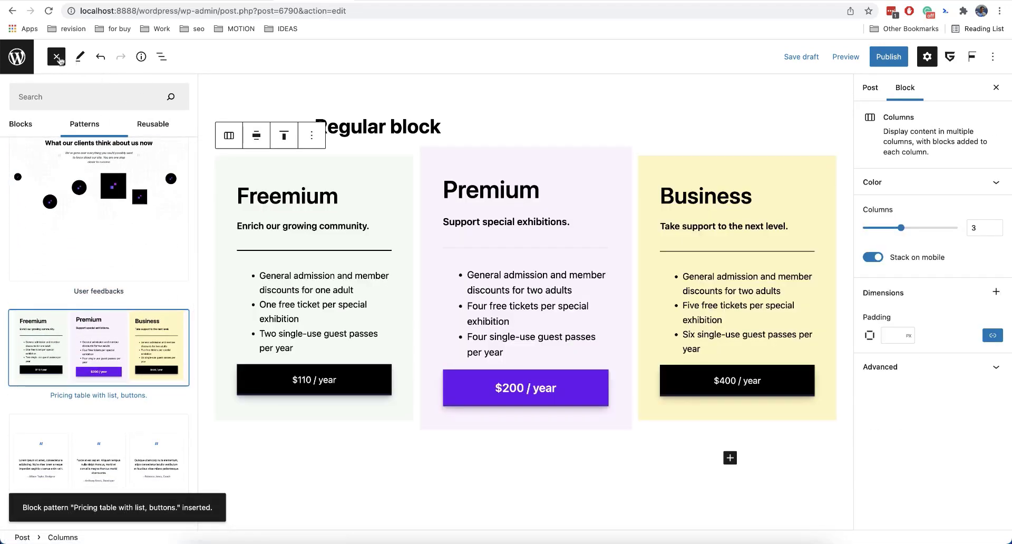
pyautogui.click(56, 56)
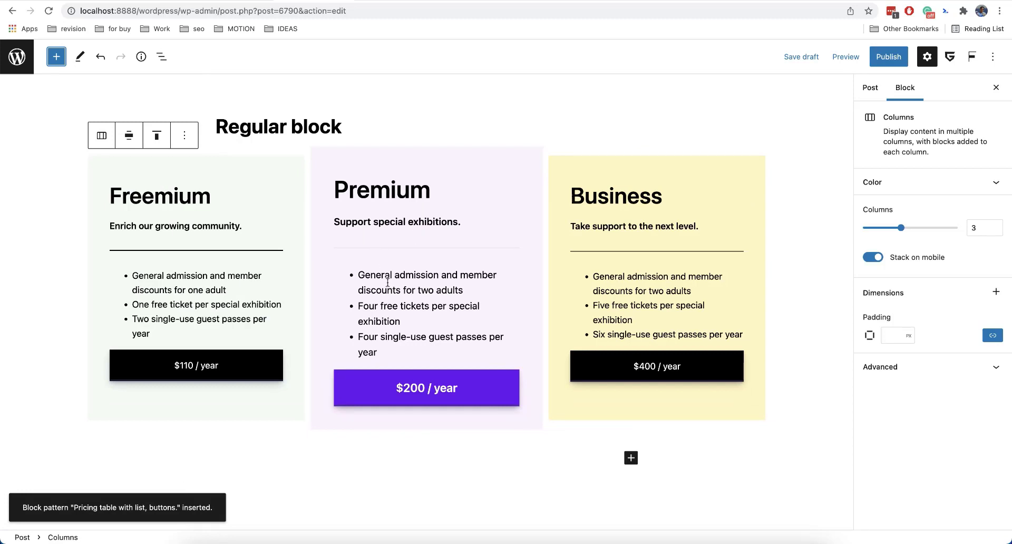
# Preview the pricing table in mobile view and scroll through it.
pyautogui.click(840, 69)
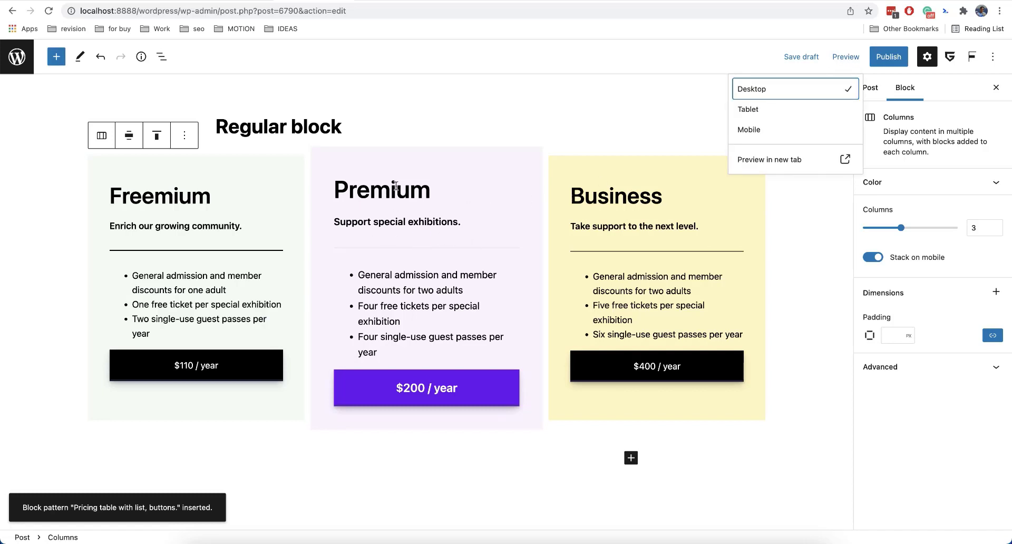
pyautogui.click(747, 130)
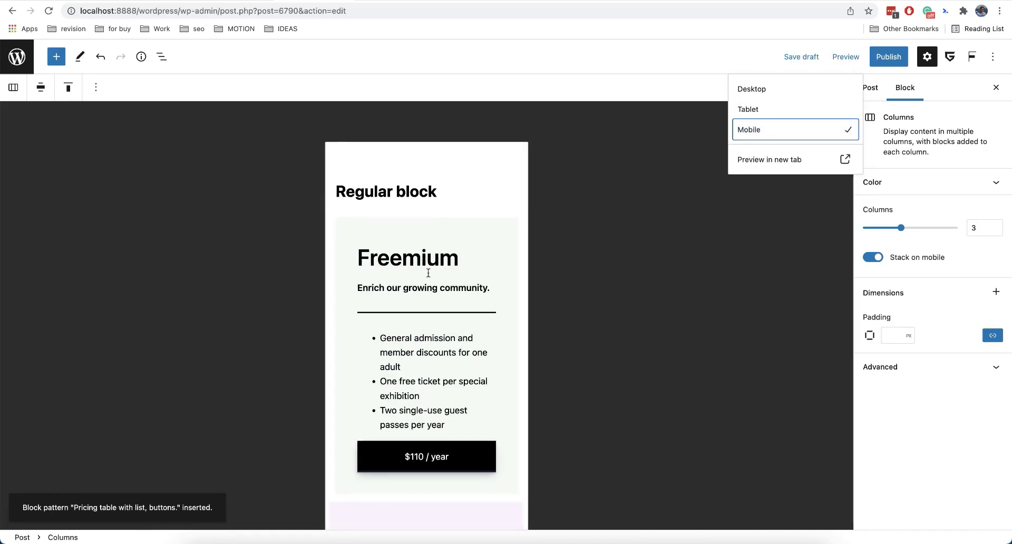
pyautogui.scroll(-8, 428, 273)
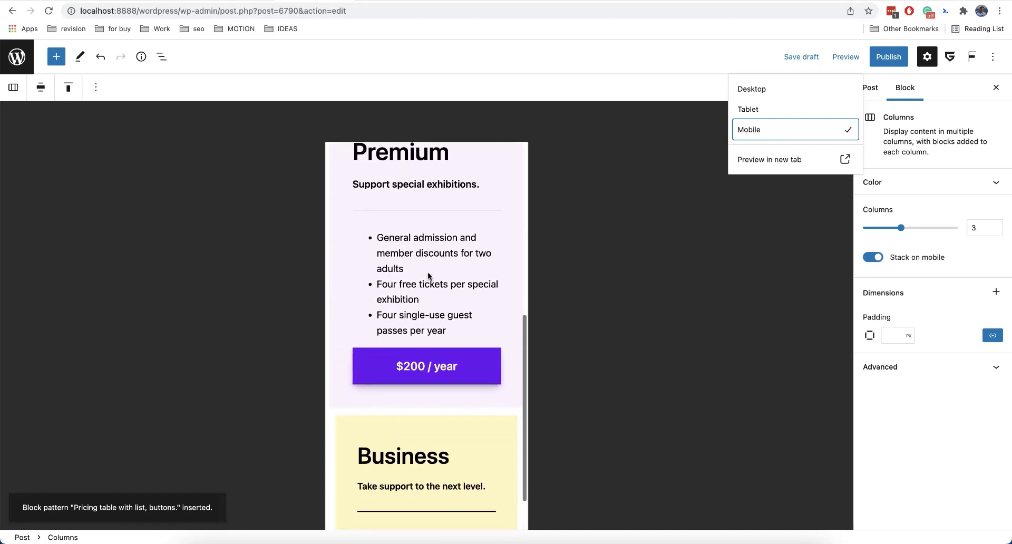
pyautogui.scroll(-6, 417, 369)
pyautogui.scroll(20, 410, 377)
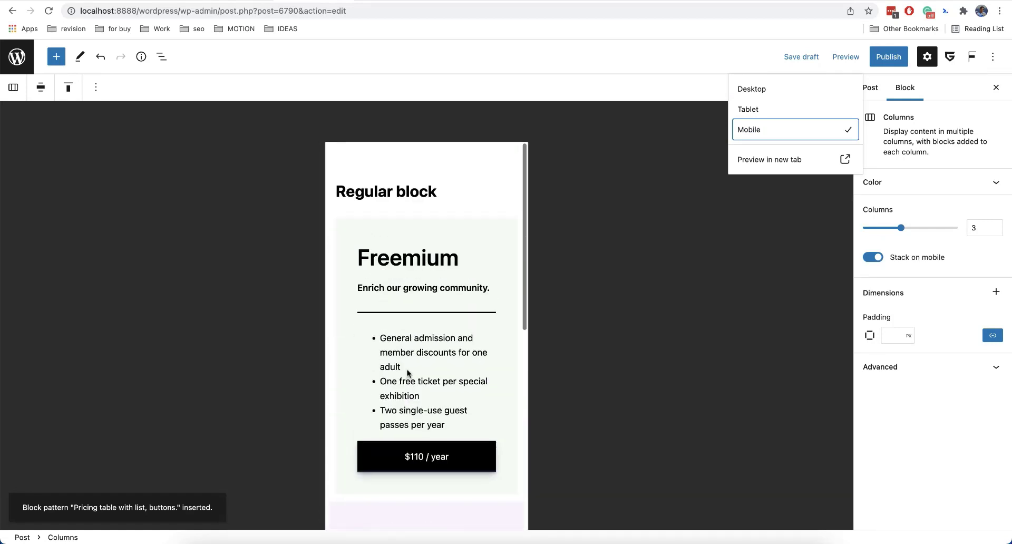
# Return the preview to Desktop and enable Use Mobile Smart Scroll on the Greenshift Test pricing row.
pyautogui.click(753, 90)
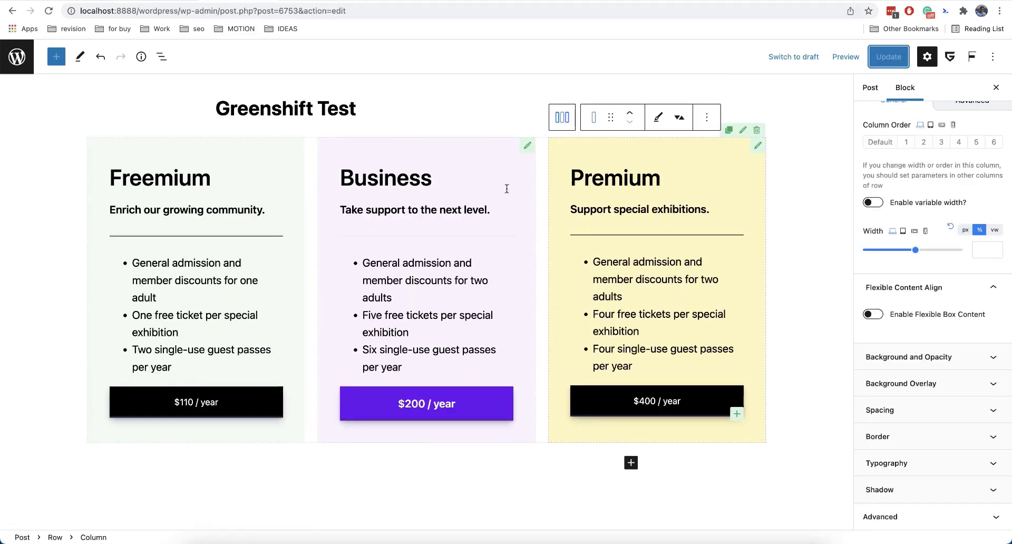
pyautogui.click(743, 131)
pyautogui.scroll(-5, 915, 314)
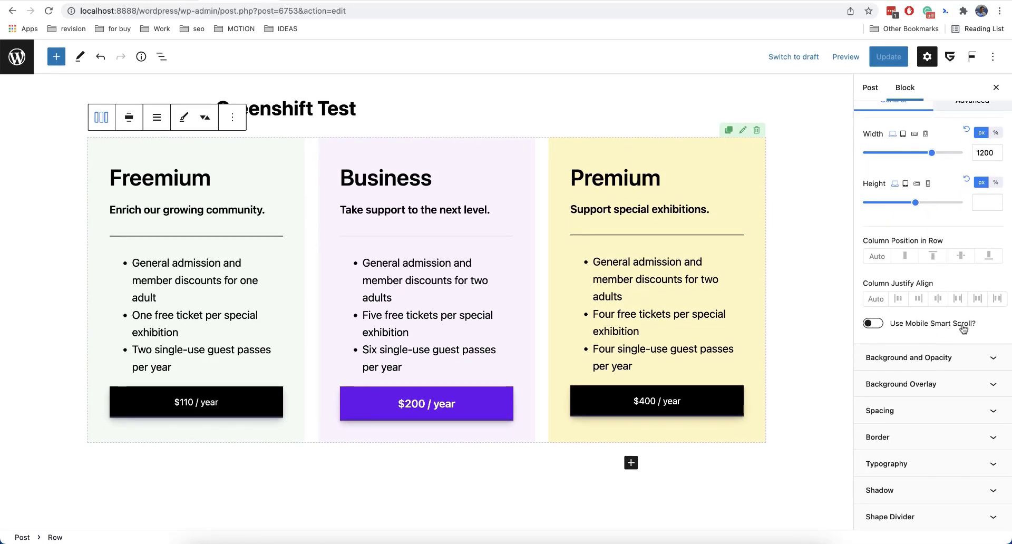
pyautogui.click(878, 326)
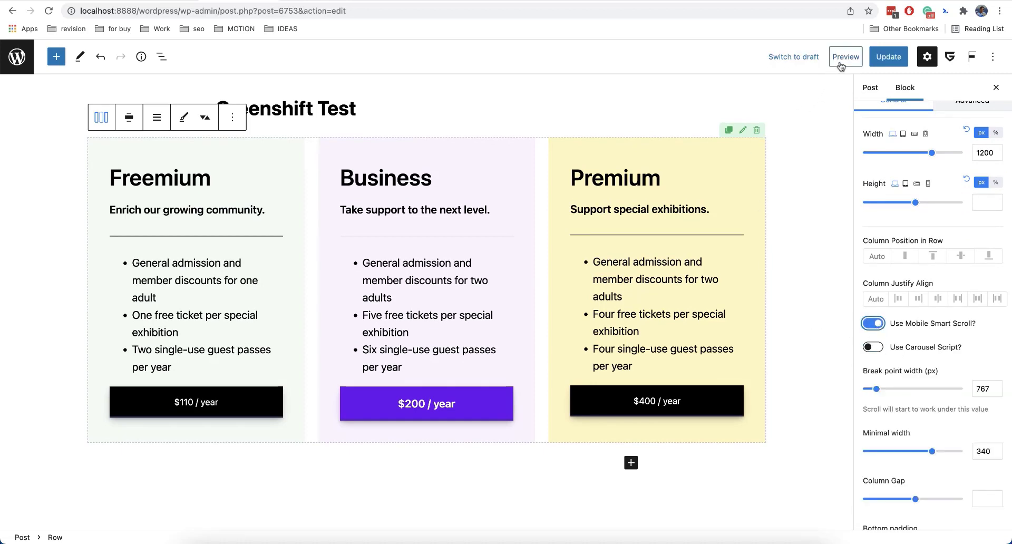
pyautogui.scroll(-3, 903, 422)
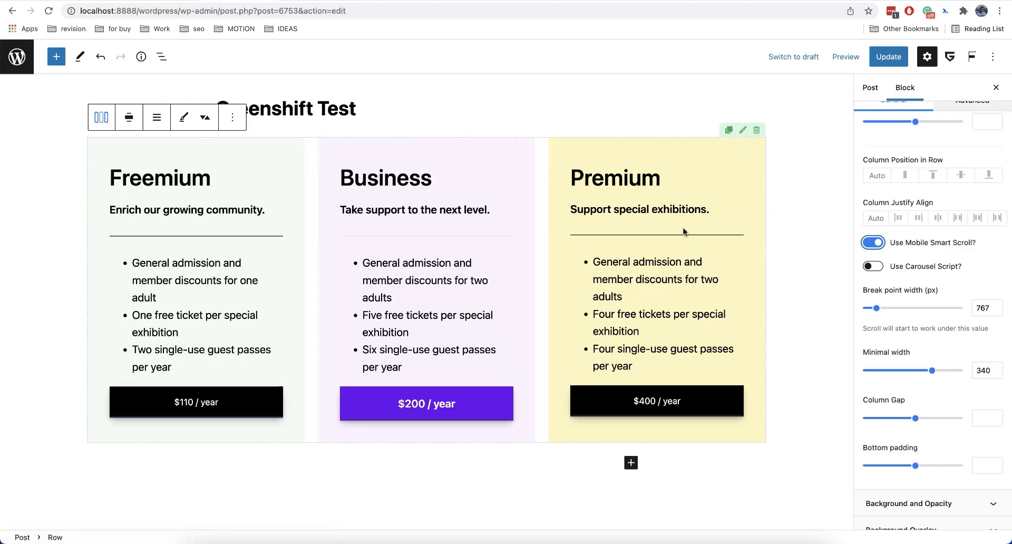
# Switch the preview to Mobile and scroll sideways through the row's columns.
pyautogui.click(849, 59)
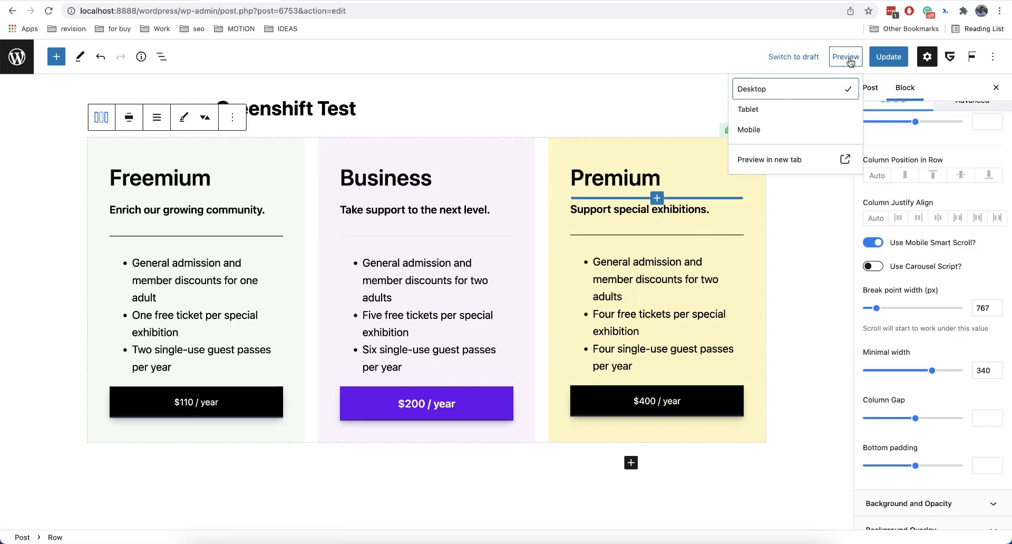
pyautogui.click(787, 131)
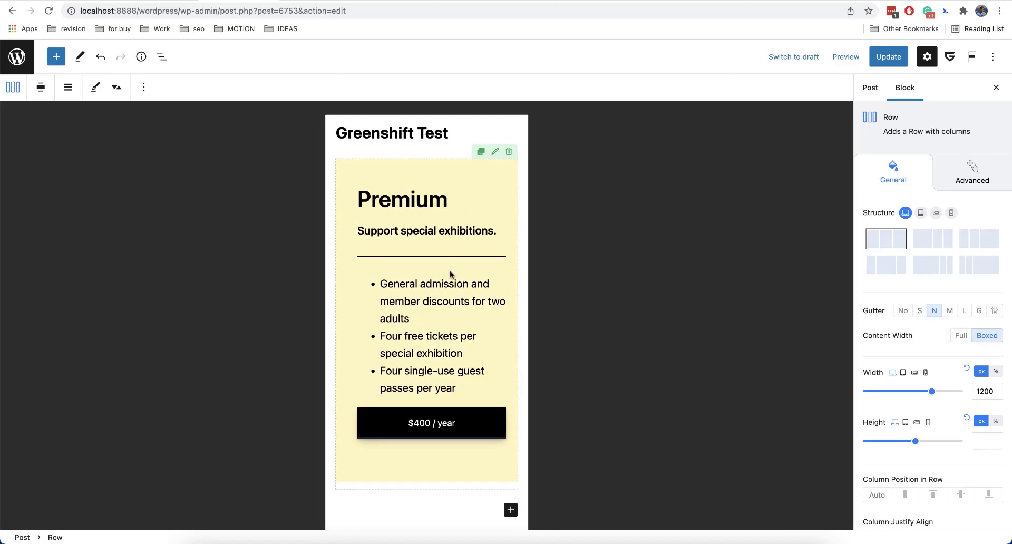
pyautogui.scroll(-2, 450, 273)
pyautogui.scroll(1, 451, 271)
pyautogui.hscroll(5, 450, 273)
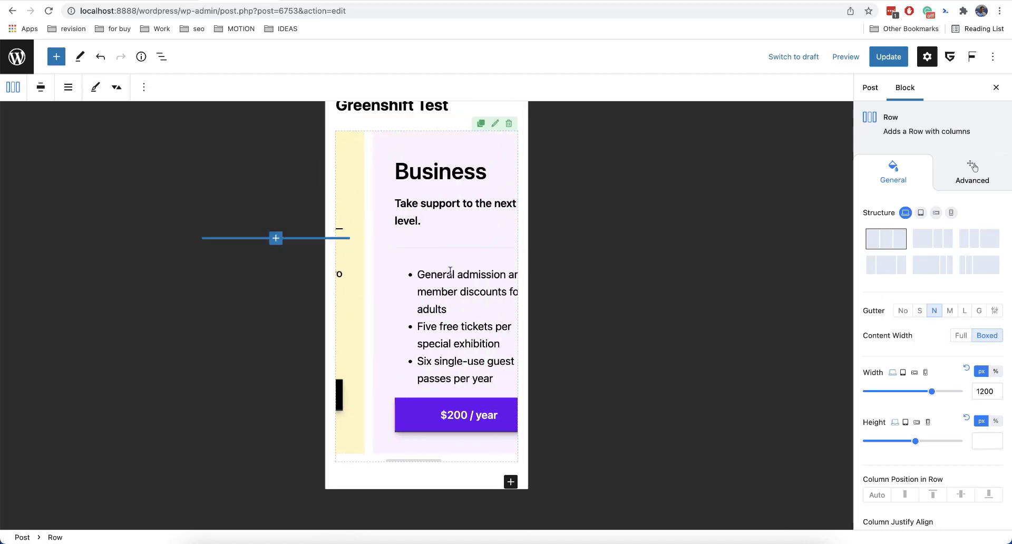
pyautogui.hscroll(-3, 450, 271)
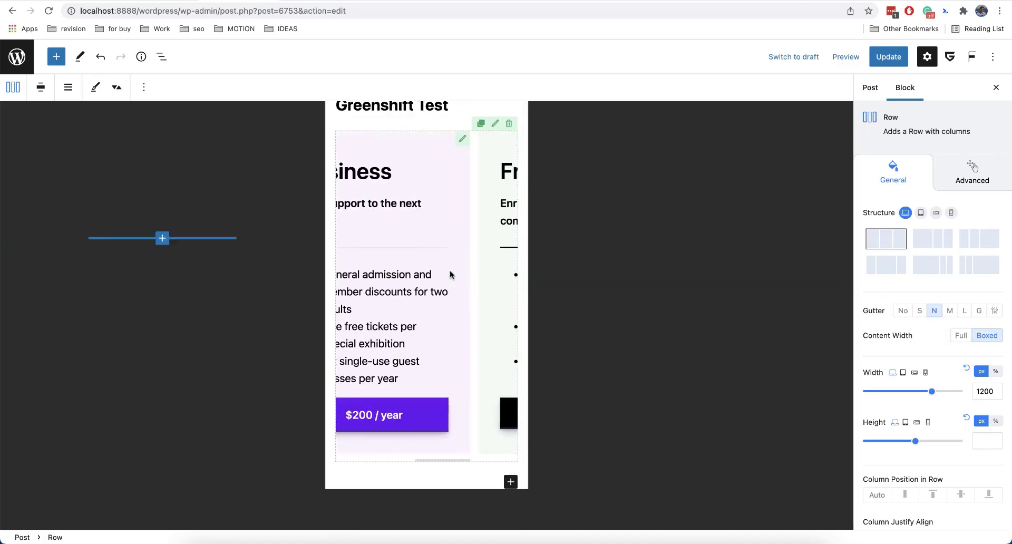
pyautogui.hscroll(-3, 450, 271)
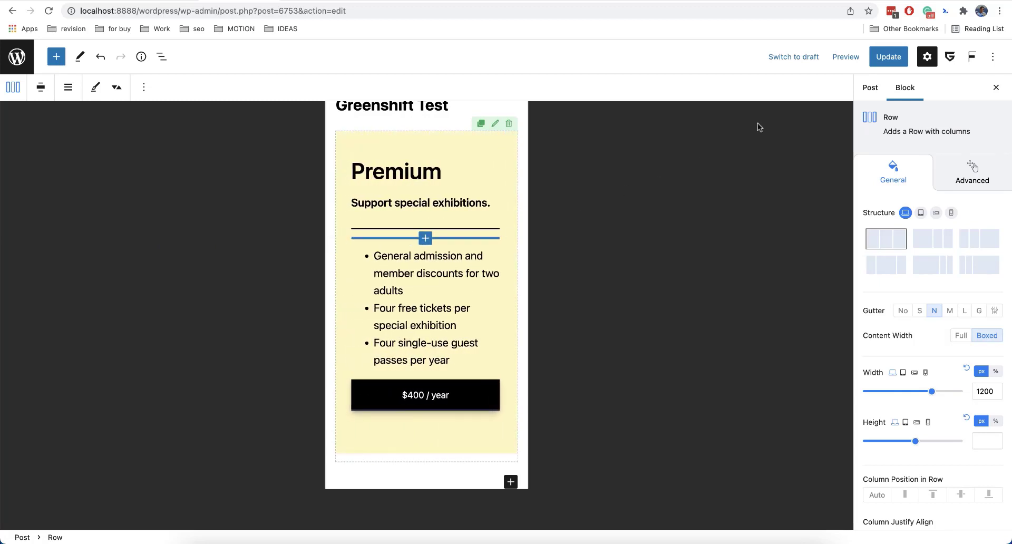
pyautogui.click(844, 62)
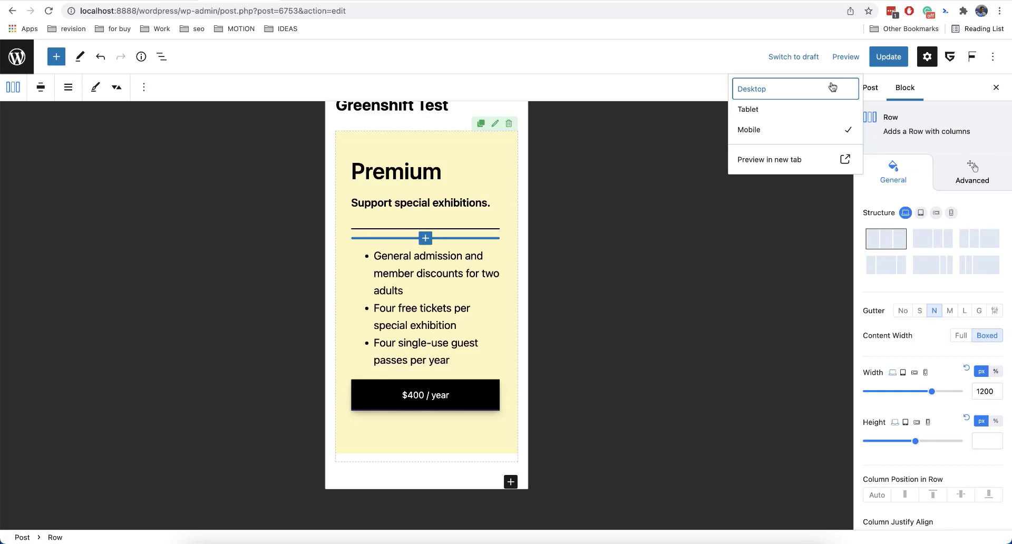
pyautogui.hscroll(5, 493, 265)
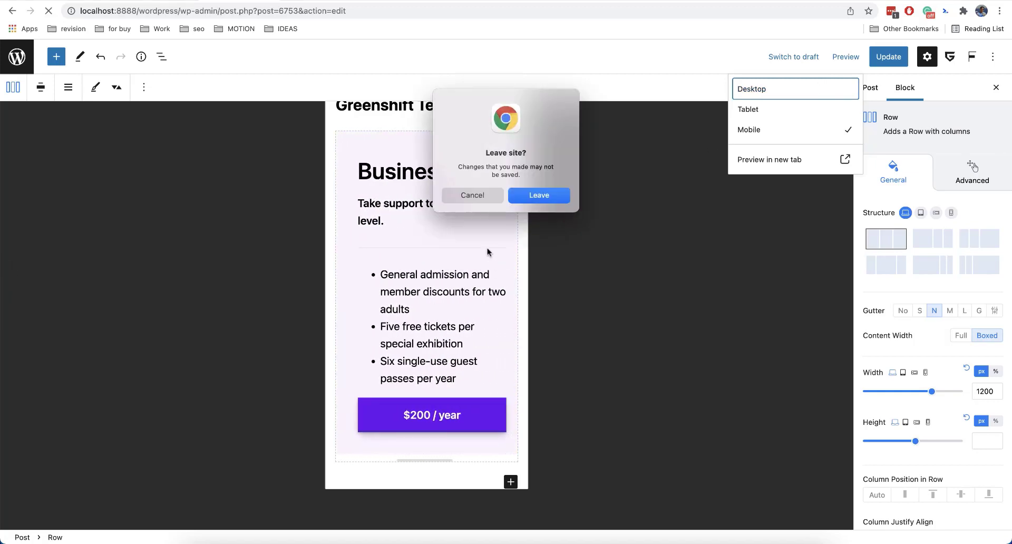
pyautogui.click(475, 197)
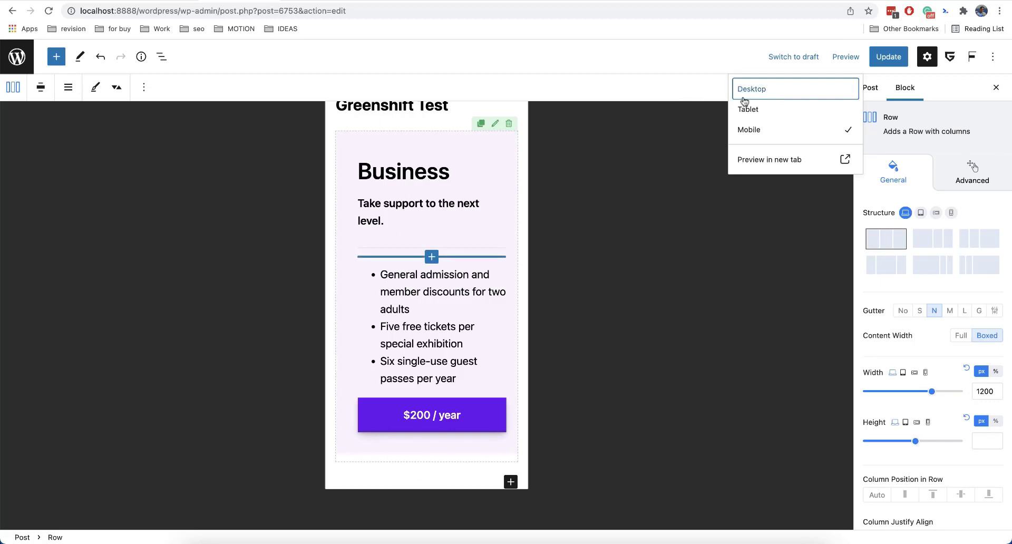
# Enable Use Carousel Script in the row's mobile scroll settings.
pyautogui.scroll(-1, 908, 332)
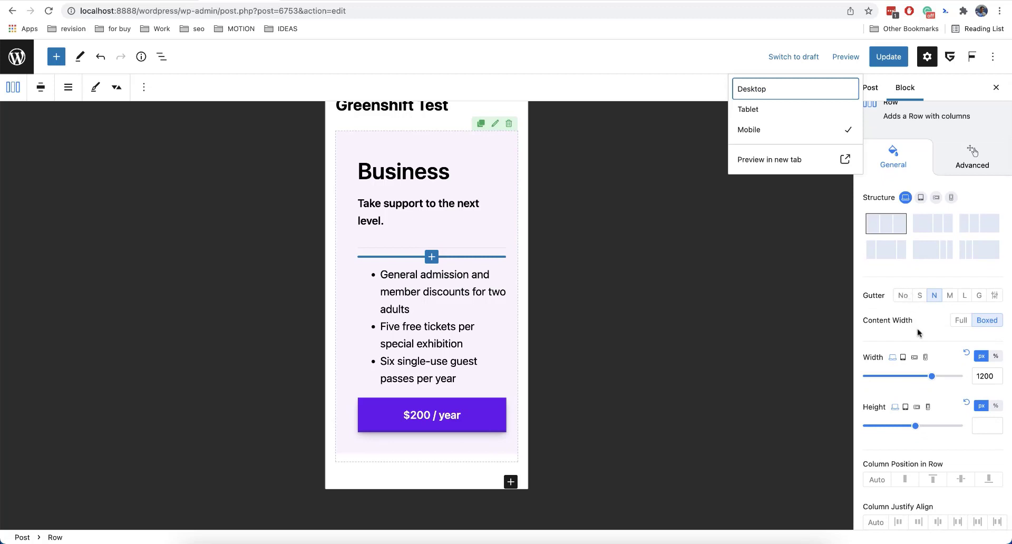
pyautogui.click(924, 330)
pyautogui.scroll(-5, 925, 331)
pyautogui.scroll(-3, 925, 331)
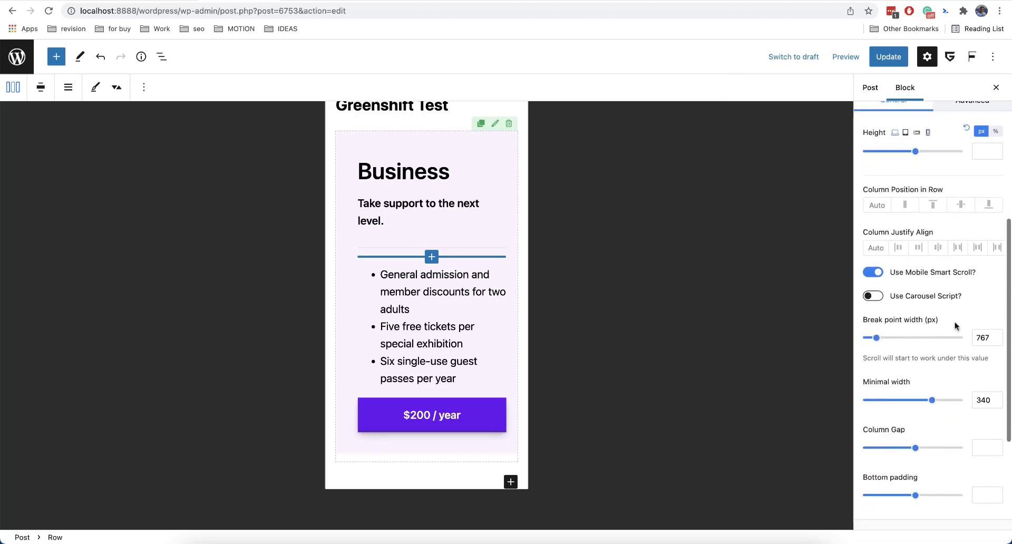
pyautogui.click(875, 297)
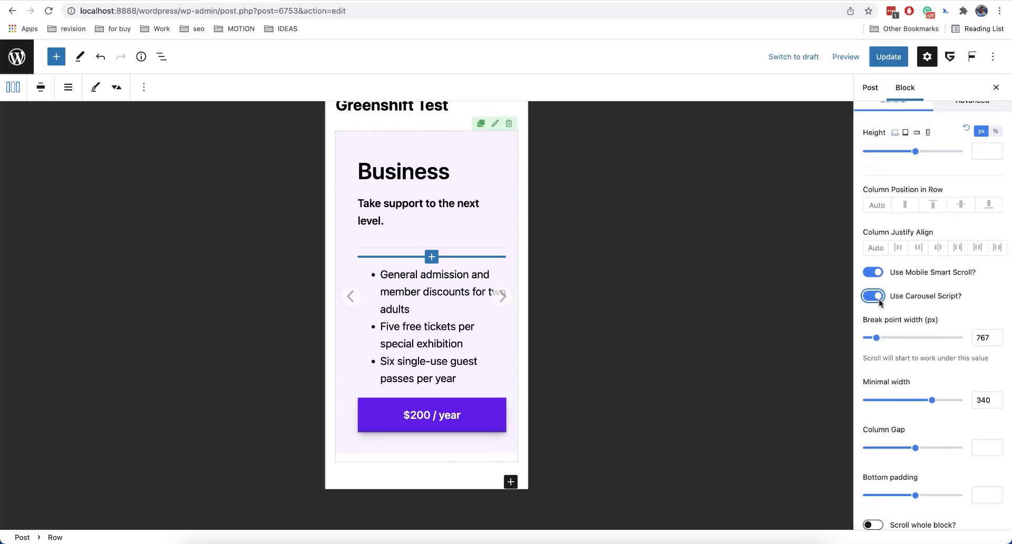
# Step through the carousel slides with its next arrow in the mobile preview.
pyautogui.click(504, 297)
pyautogui.click(504, 297)
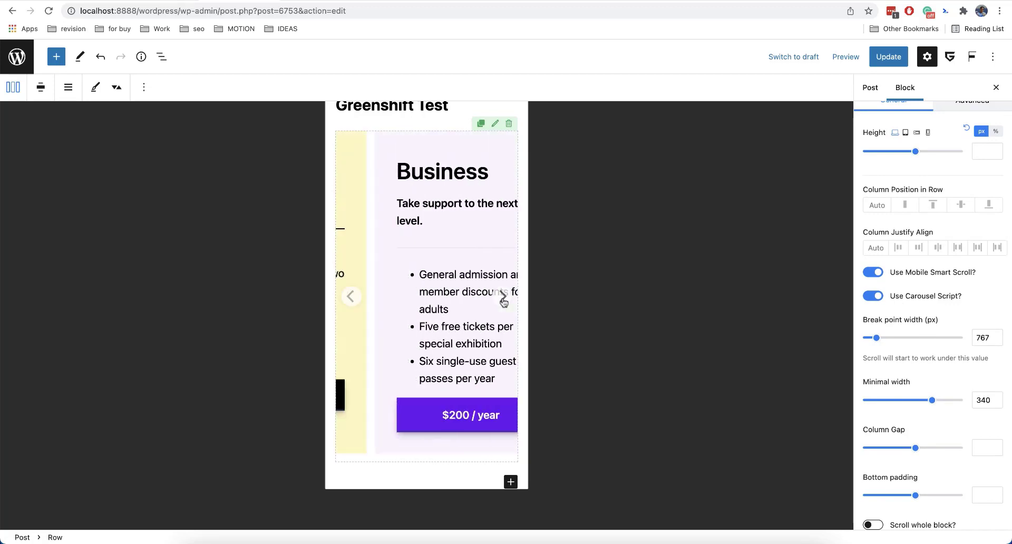
pyautogui.click(503, 298)
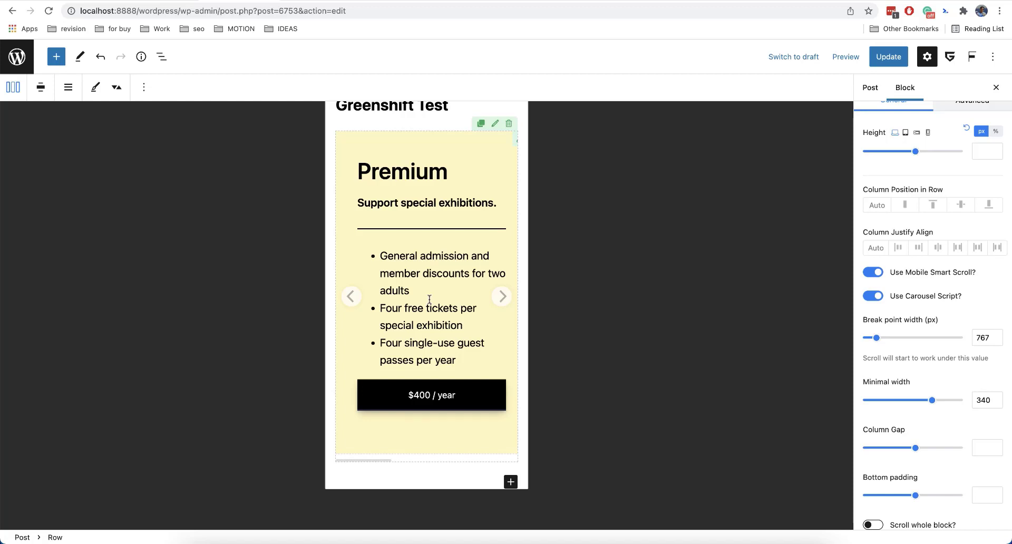
# Turn on Autoplay for the row carousel.
pyautogui.scroll(-2, 440, 293)
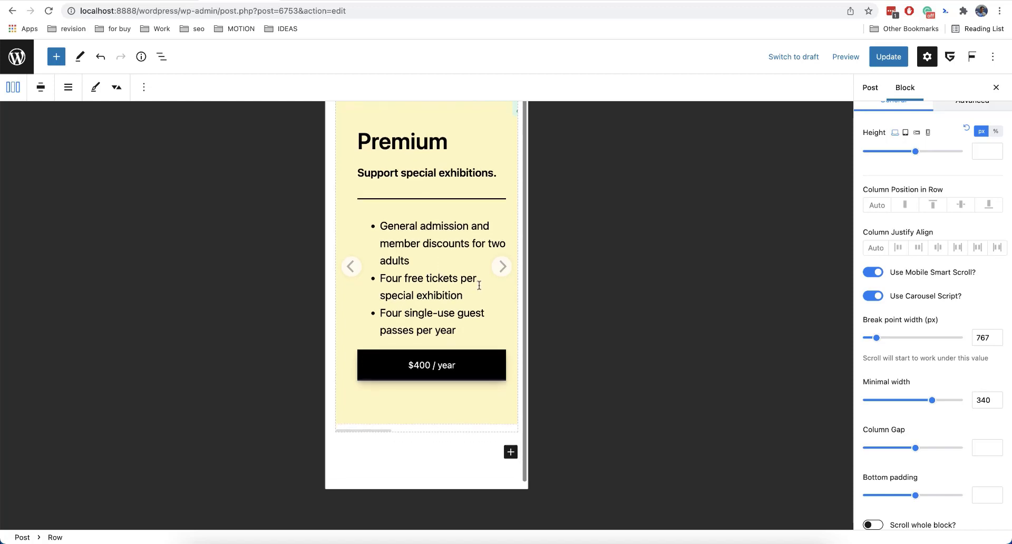
pyautogui.scroll(-5, 914, 341)
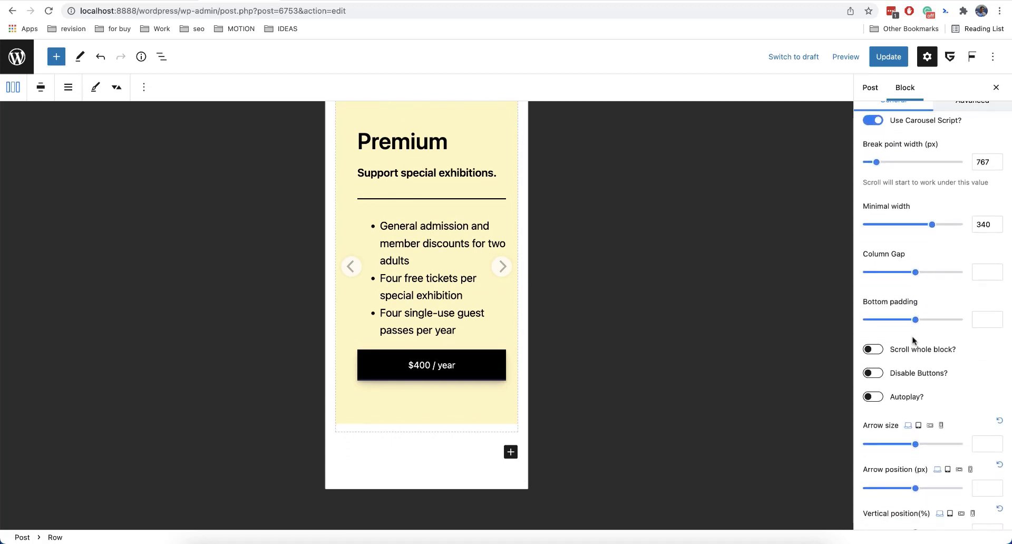
pyautogui.scroll(-3, 915, 342)
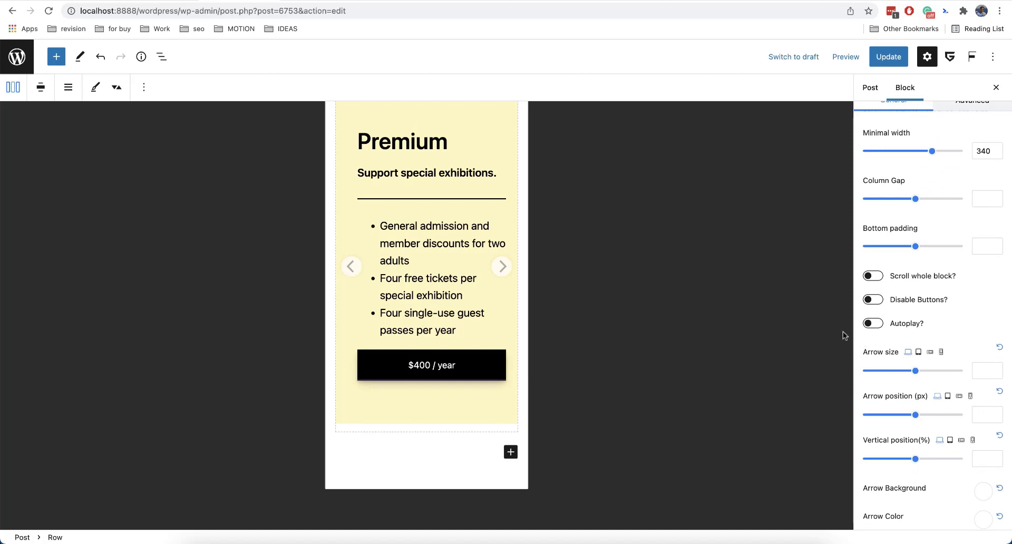
pyautogui.click(881, 326)
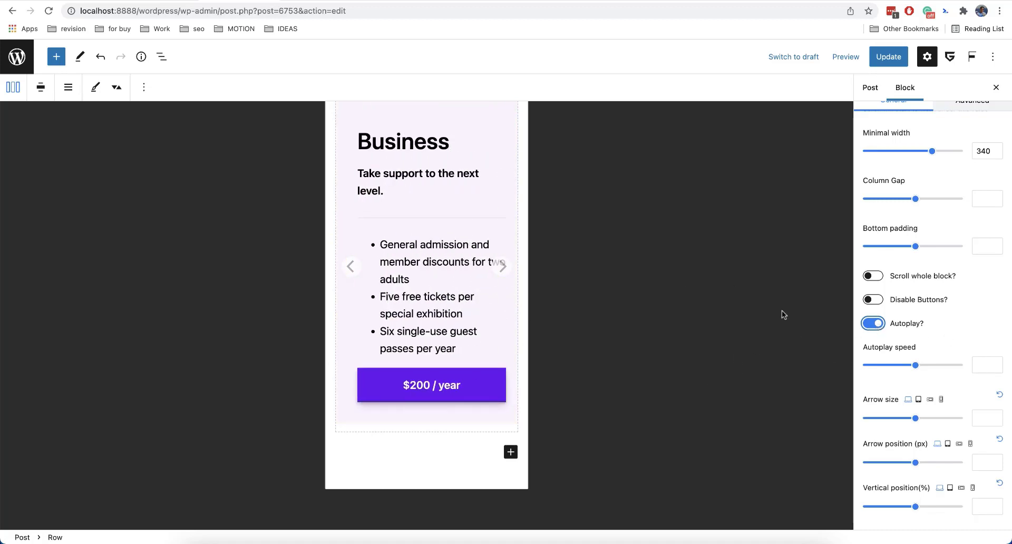
# Set the carousel Arrow size to 42 and Arrow position to -13 px.
pyautogui.scroll(-5, 942, 334)
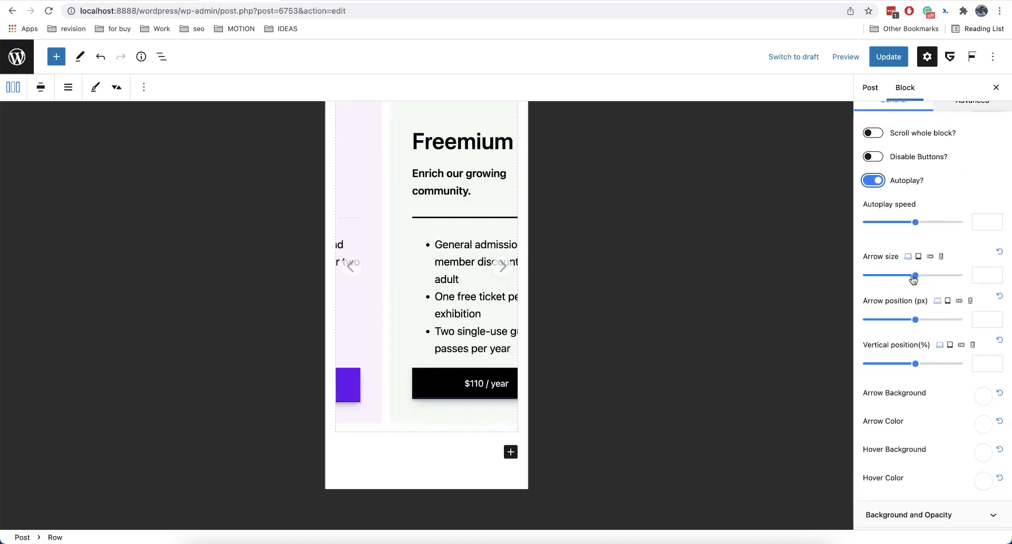
pyautogui.moveTo(916, 279); pyautogui.dragTo(895, 280)
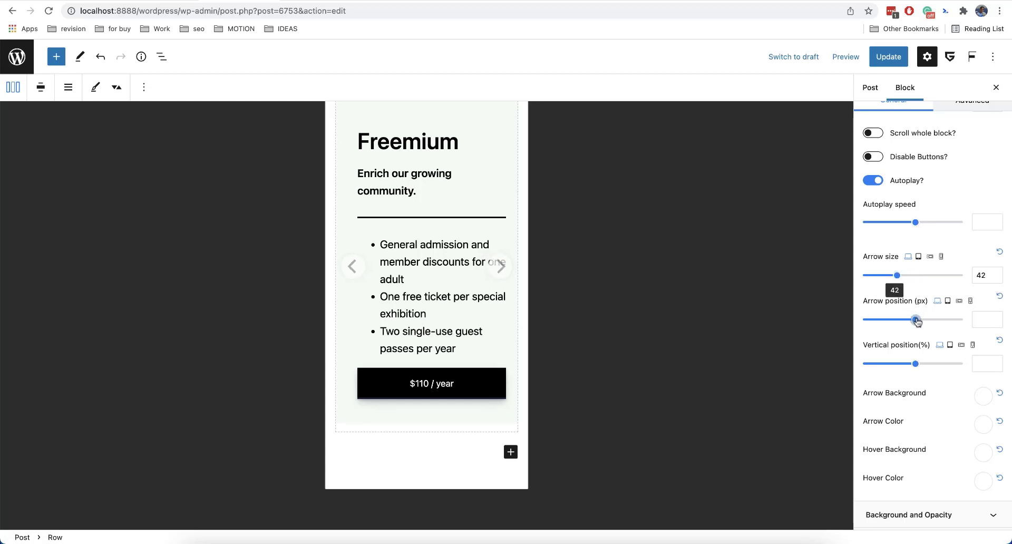
pyautogui.moveTo(916, 320); pyautogui.dragTo(912, 321)
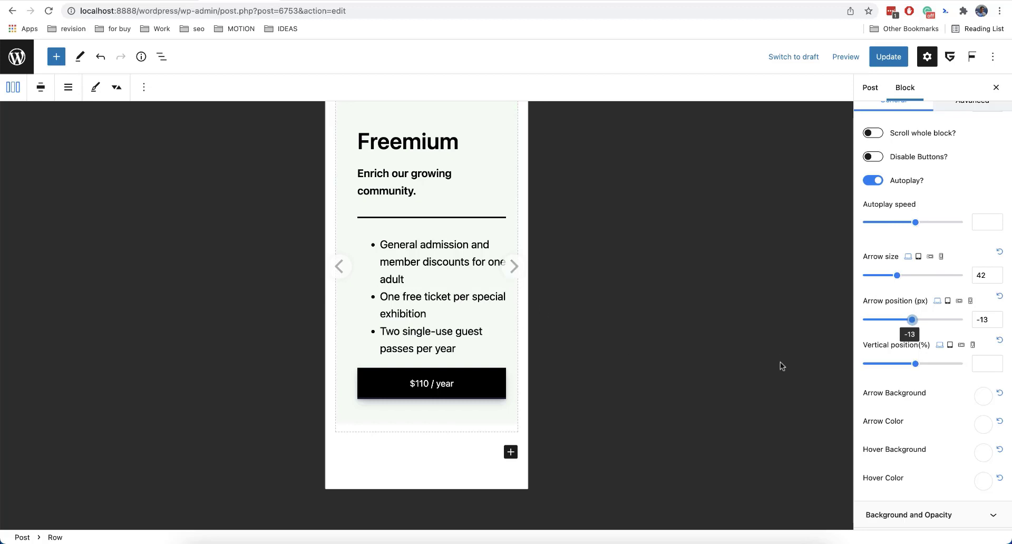
# Select the Business column and set its CSS Transform Scale to 1,19 in the Advanced settings.
pyautogui.scroll(-3, 928, 380)
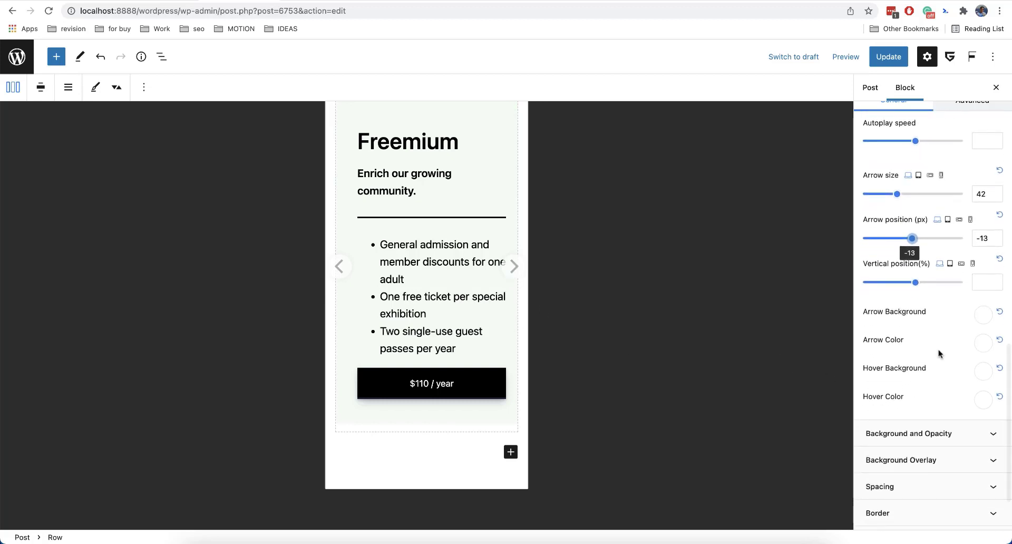
pyautogui.scroll(2, 938, 350)
pyautogui.scroll(5, 938, 349)
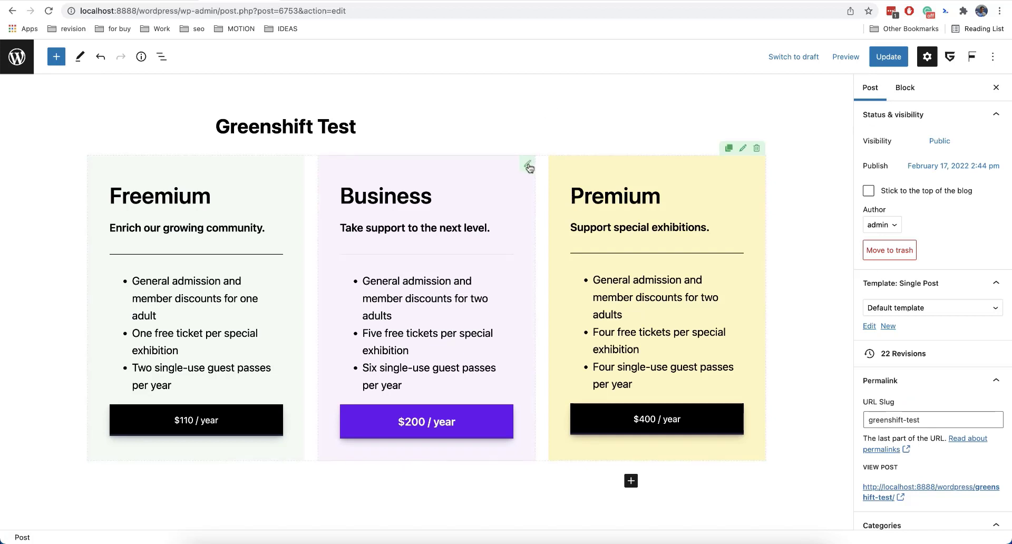
pyautogui.click(529, 166)
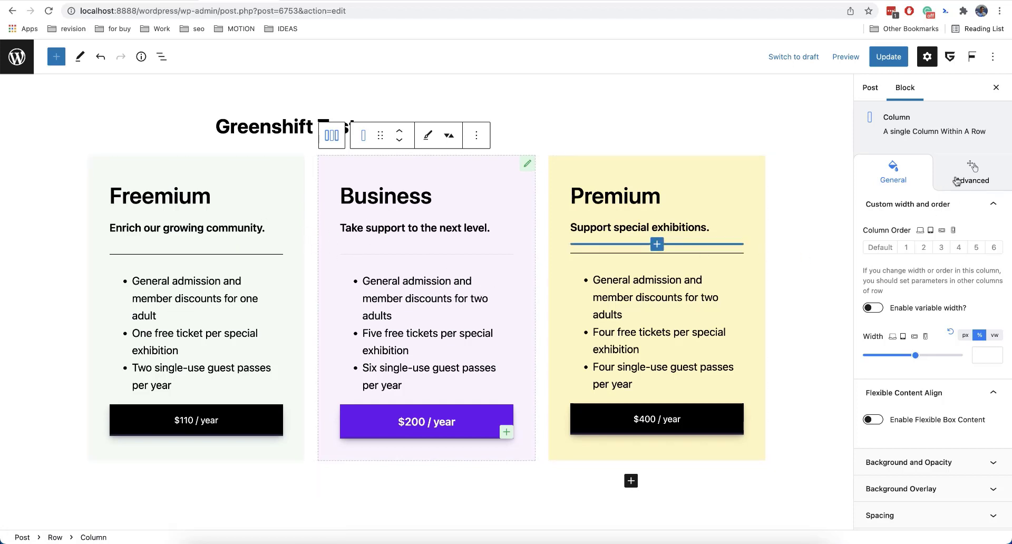
pyautogui.click(957, 181)
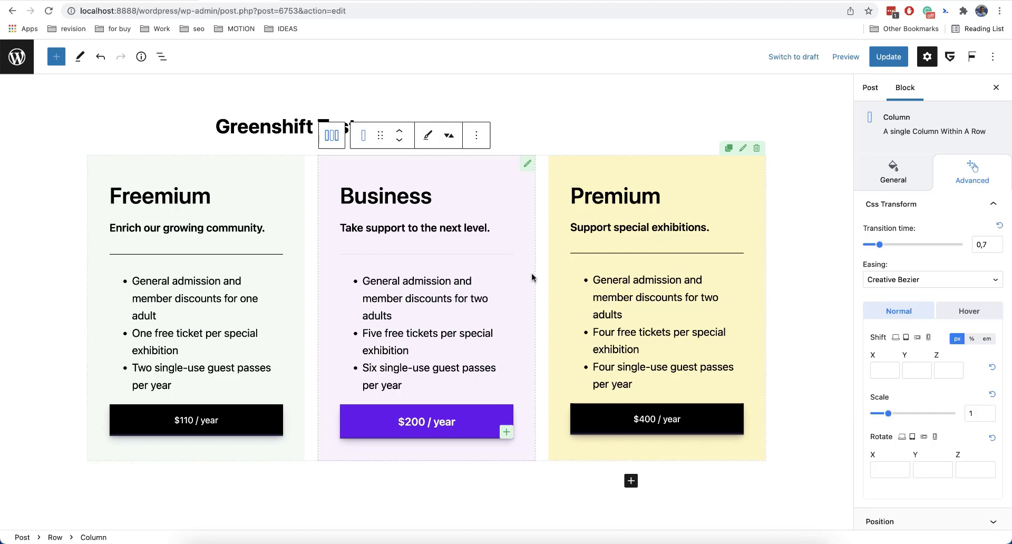
pyautogui.scroll(-1, 482, 290)
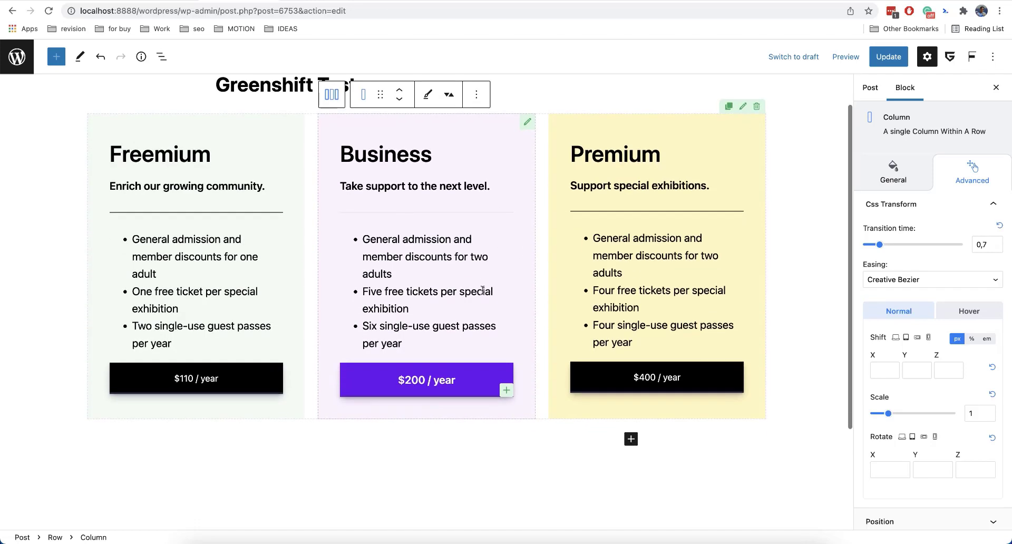
pyautogui.scroll(1, 482, 290)
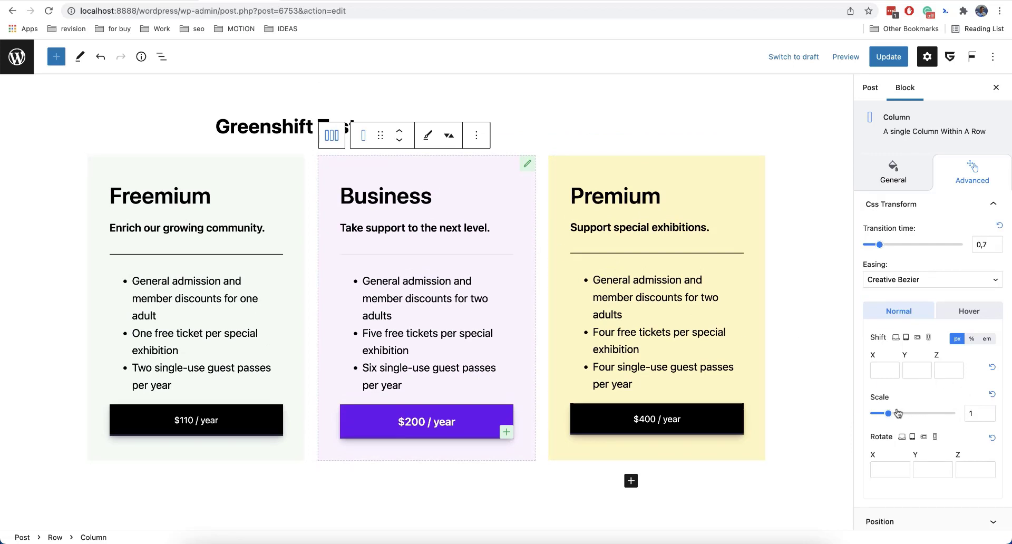
pyautogui.click(988, 411)
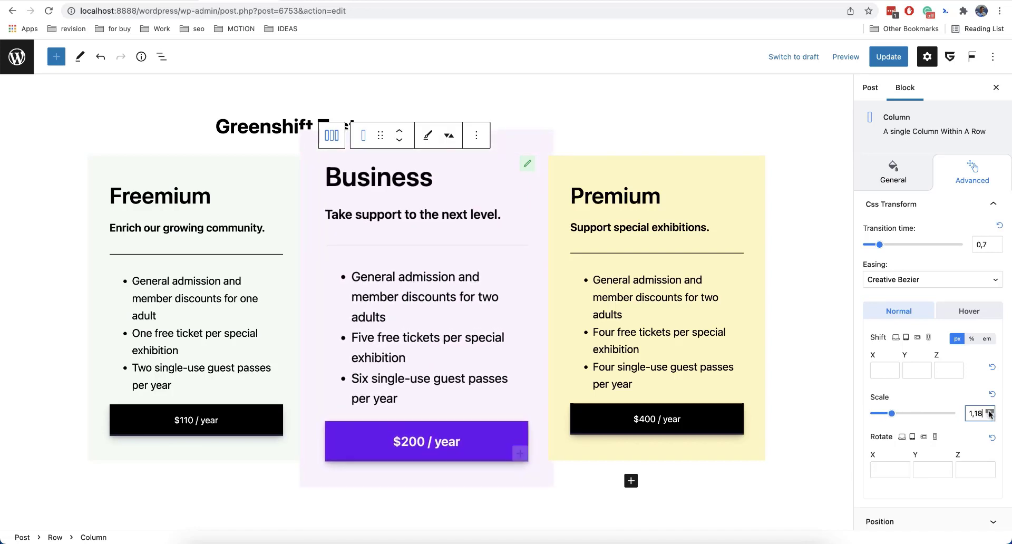
# Set the Business column's Position to Relative.
pyautogui.scroll(-2, 348, 370)
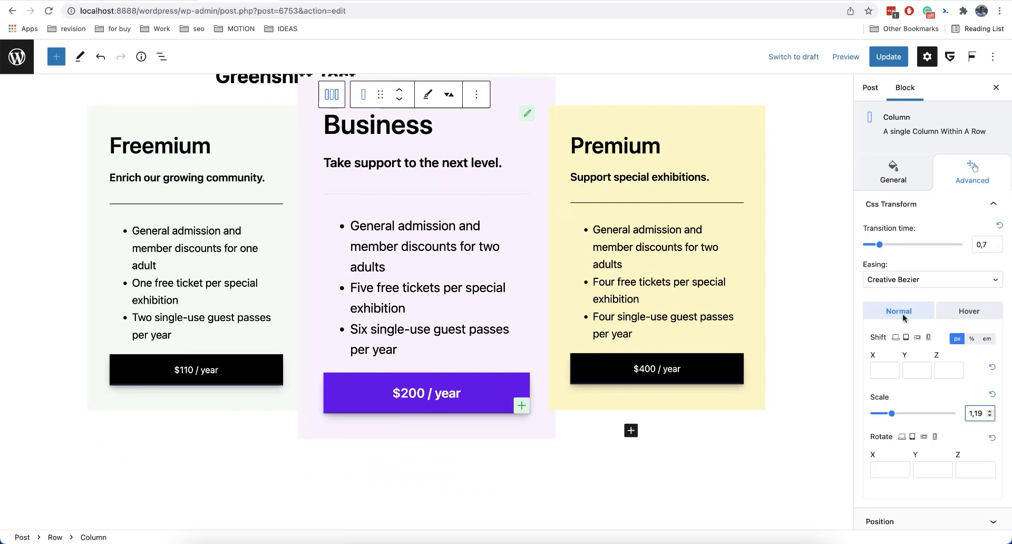
pyautogui.scroll(-2, 922, 406)
pyautogui.click(916, 463)
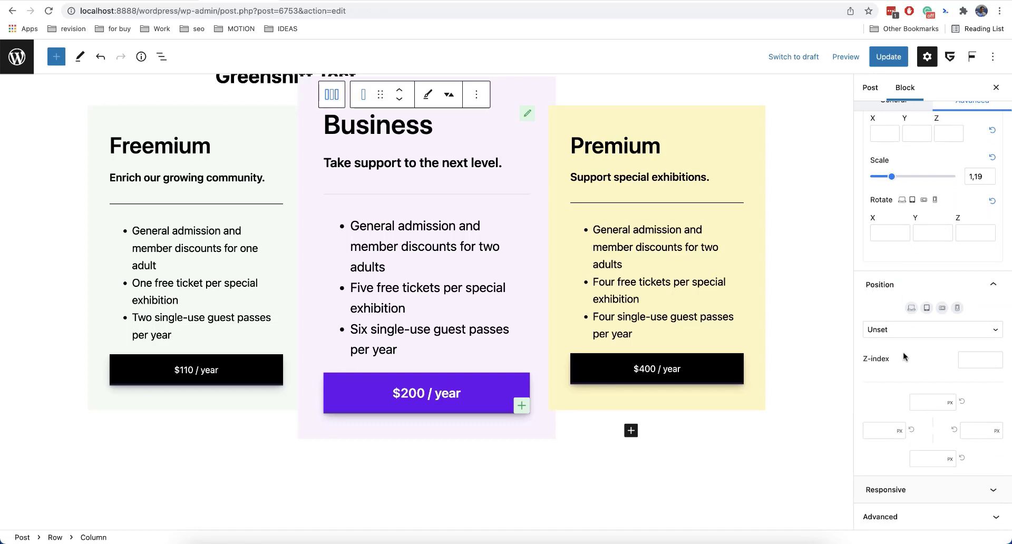
pyautogui.click(923, 332)
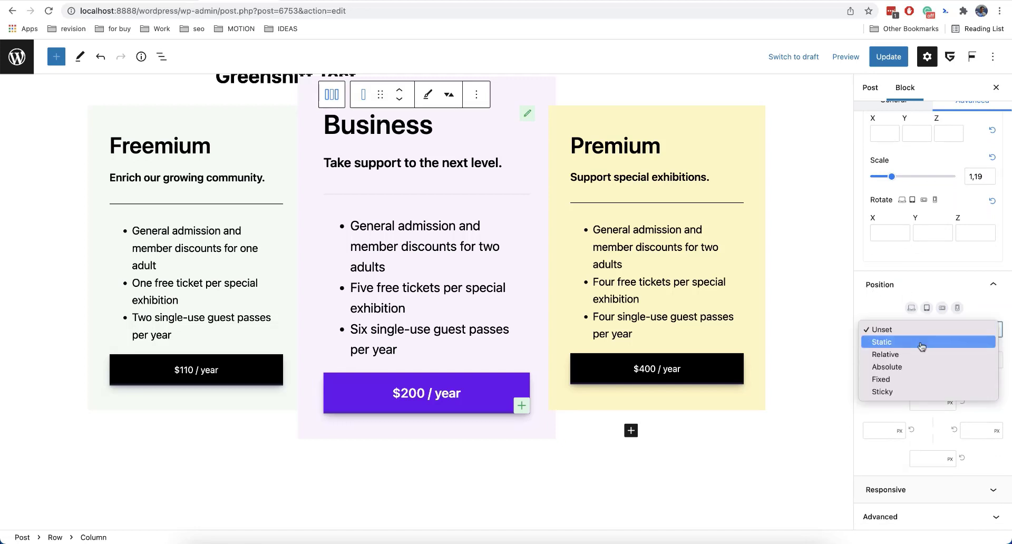
pyautogui.click(917, 355)
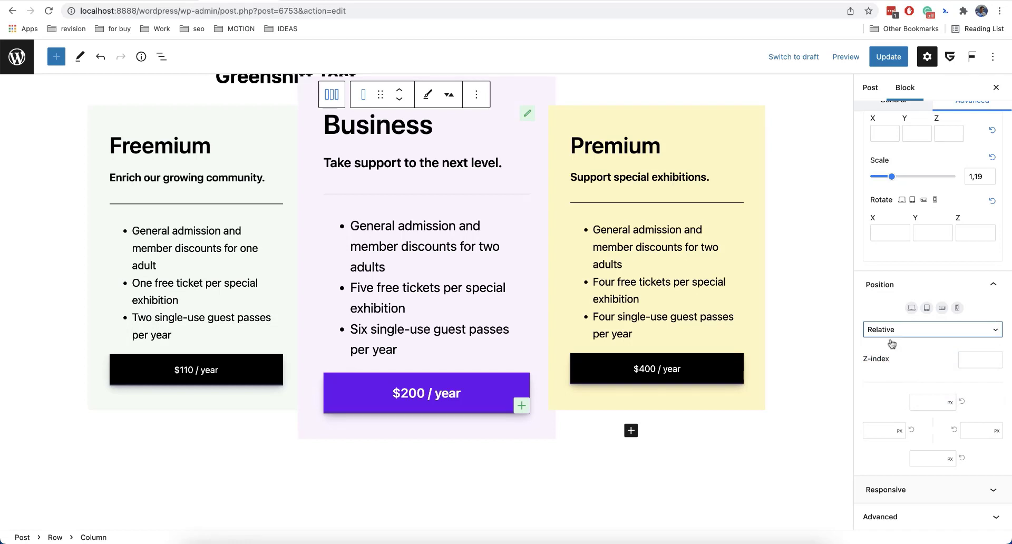
# Set the Business column's Z-index to 2.
pyautogui.click(974, 360)
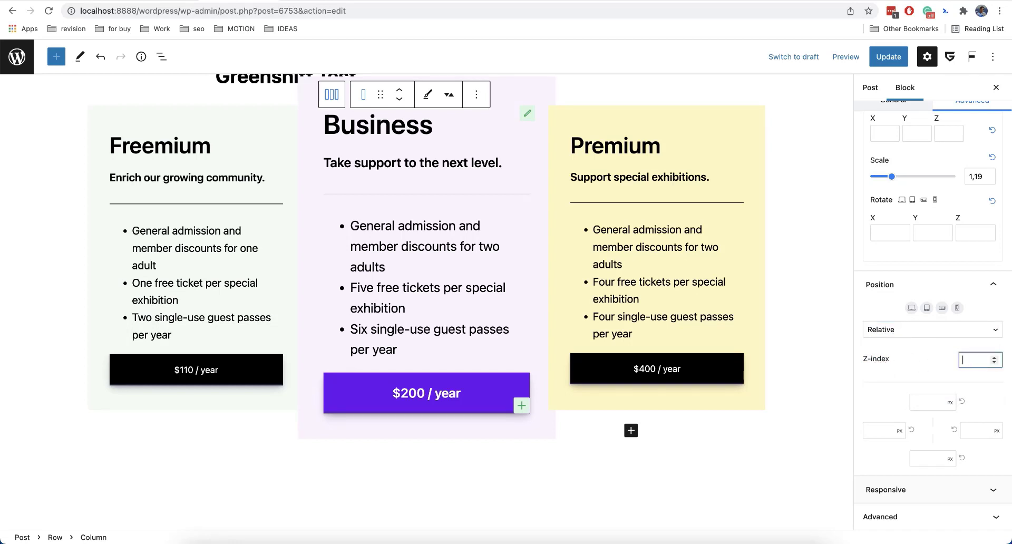
pyautogui.click(937, 369)
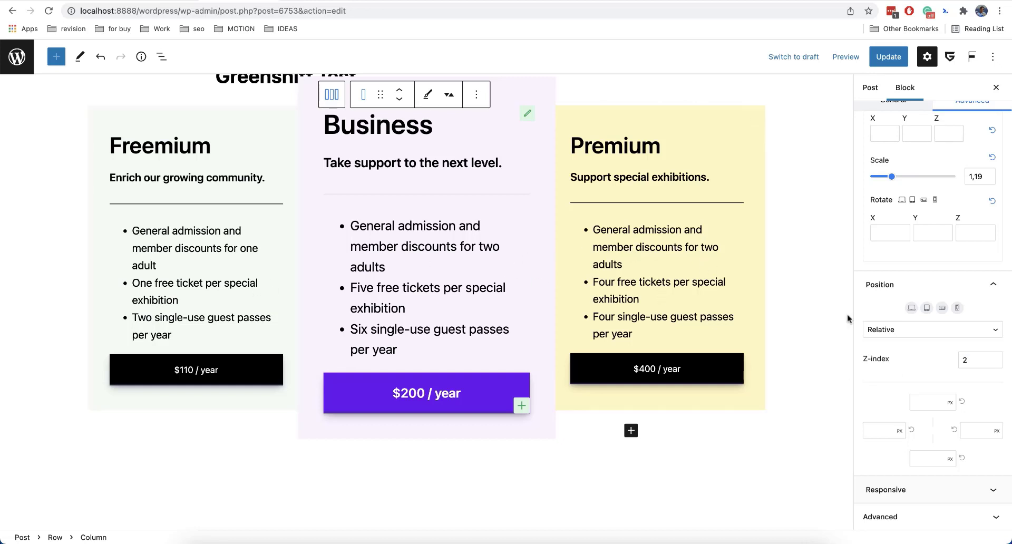
pyautogui.scroll(5, 899, 355)
pyautogui.scroll(-1, 898, 355)
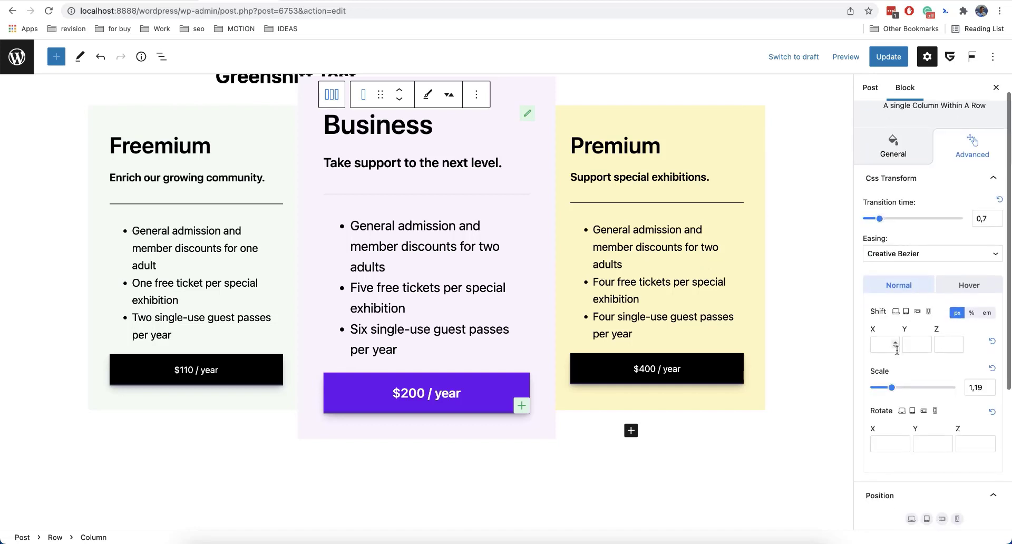
# Set the Business column's Hover state transform Scale to 1,4.
pyautogui.click(957, 289)
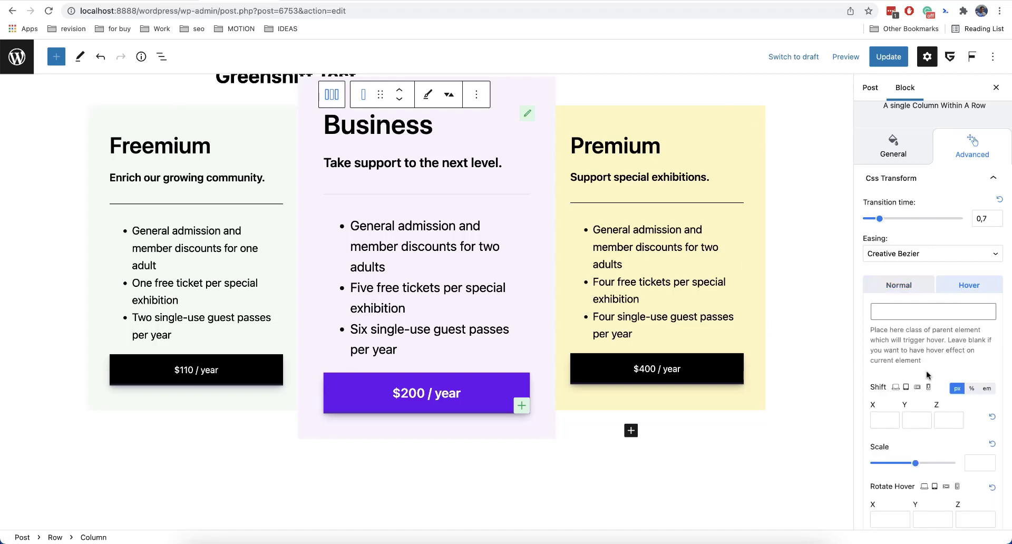
pyautogui.scroll(-1, 934, 386)
pyautogui.click(982, 429)
pyautogui.write('0,2')
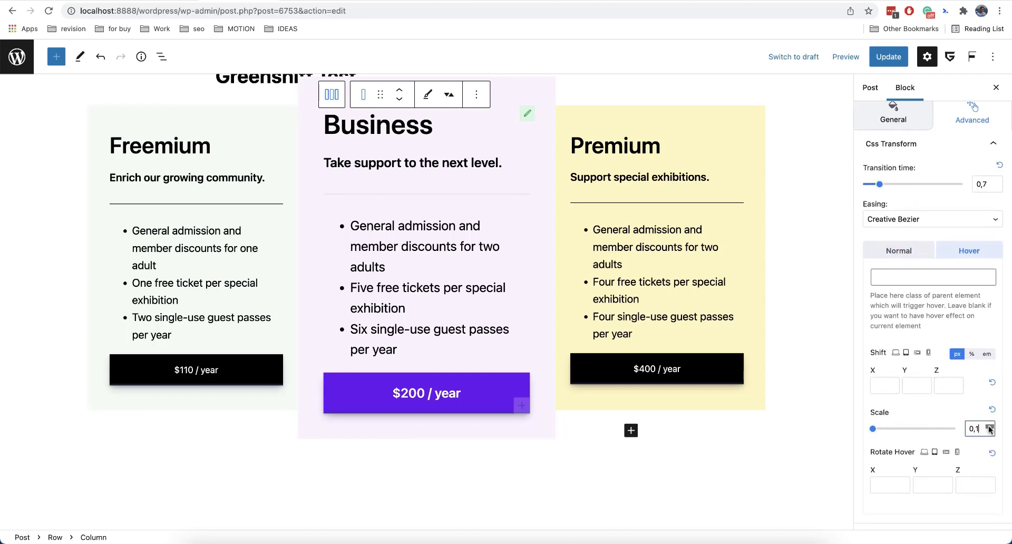
pyautogui.click(990, 426)
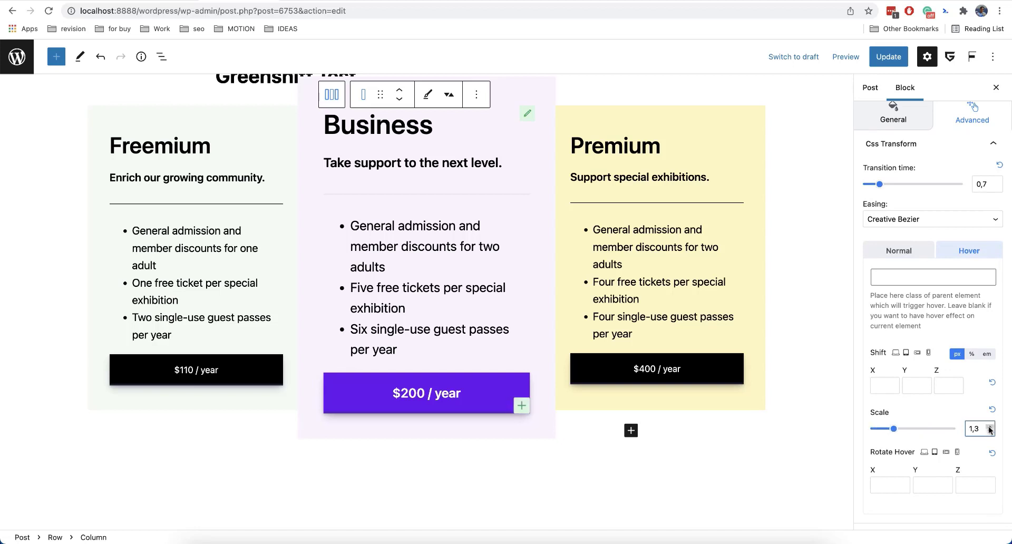
pyautogui.click(990, 431)
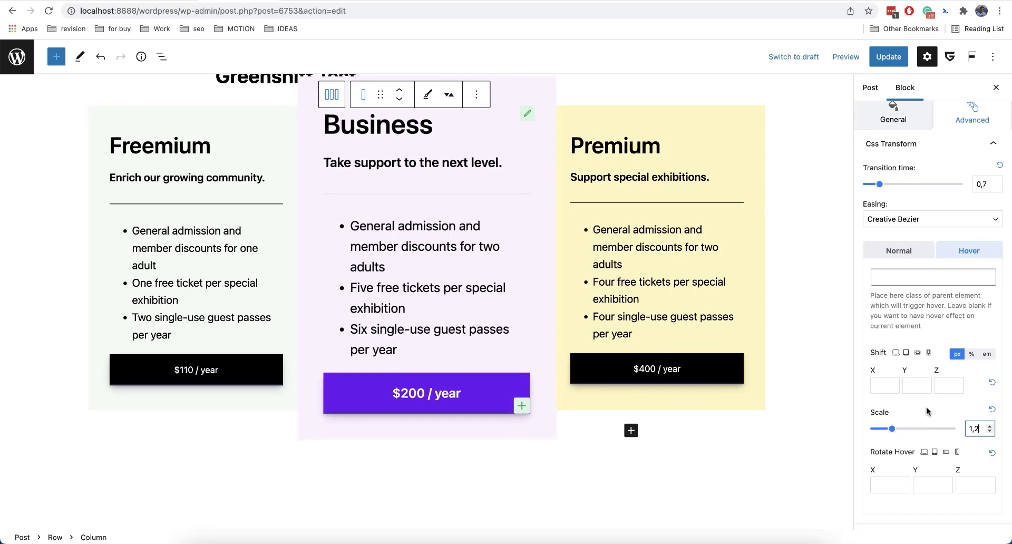
pyautogui.click(991, 427)
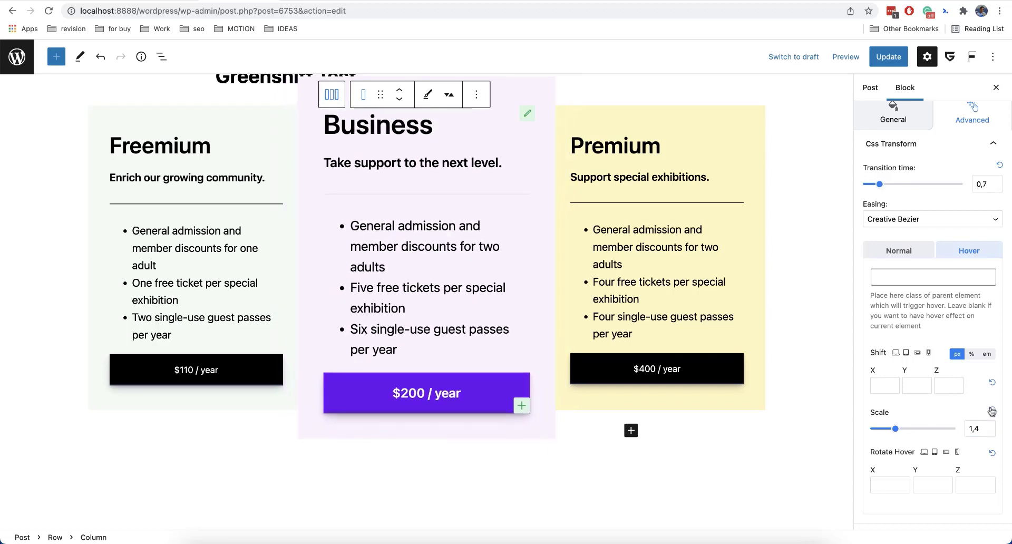
# Set the Normal state Shift Y of the Business column to -20 px.
pyautogui.click(891, 251)
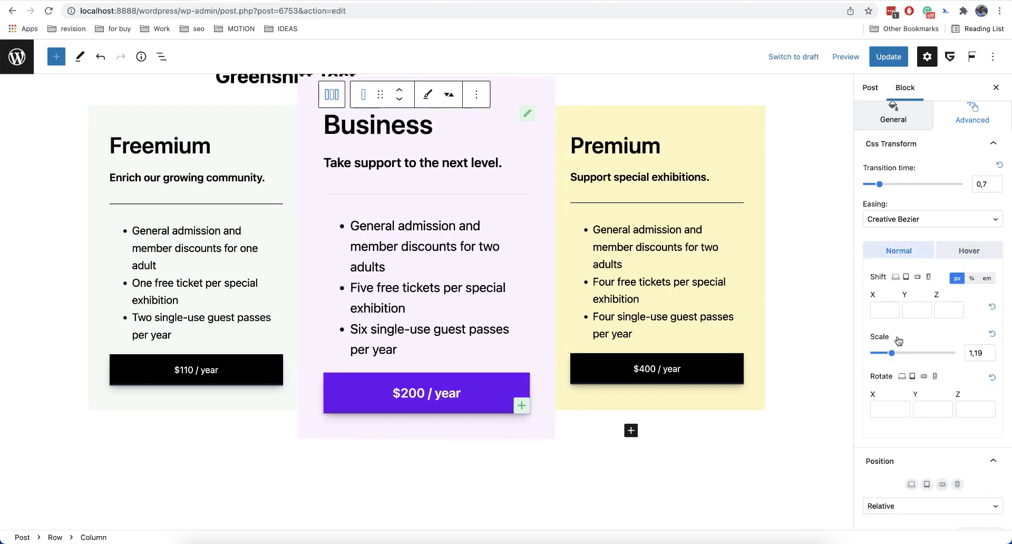
pyautogui.click(914, 312)
pyautogui.write('-20')
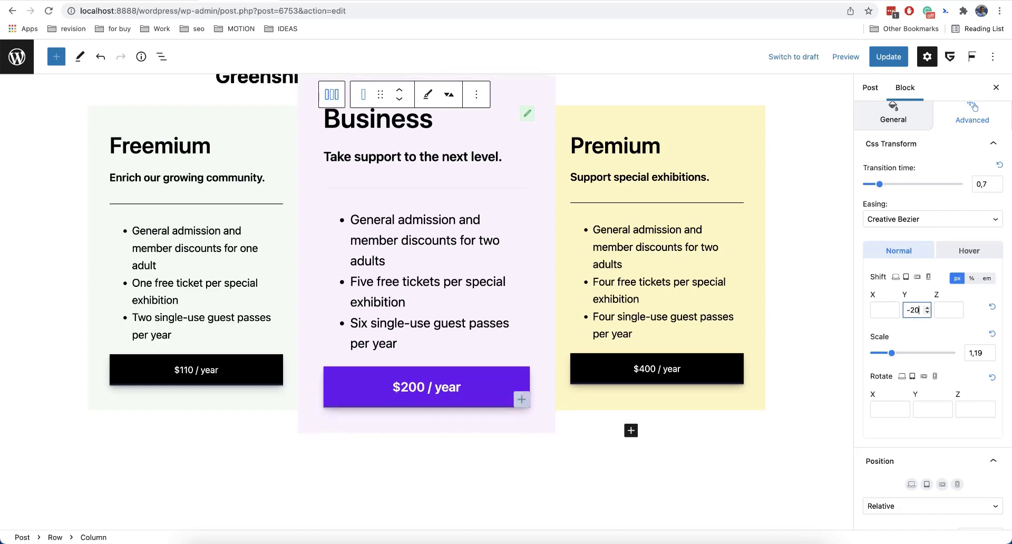
pyautogui.scroll(2, 799, 289)
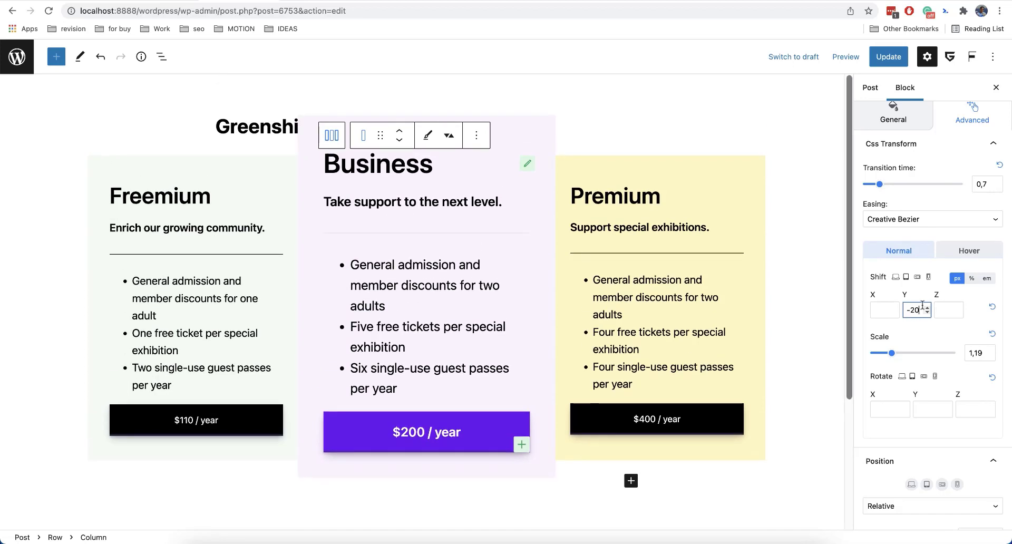
pyautogui.click(954, 297)
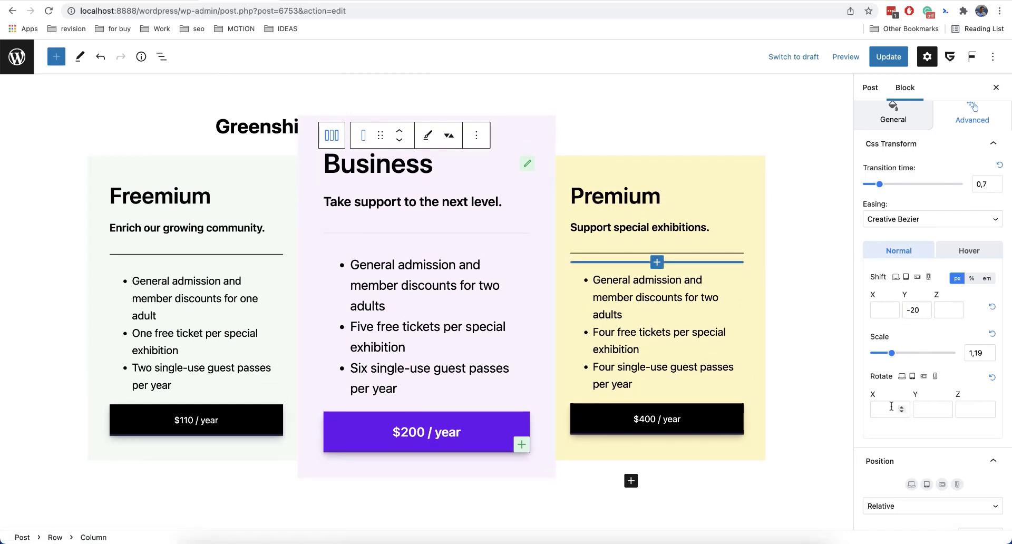
# Set the Business column's Rotate Z to 10 in the Hover state.
pyautogui.click(969, 407)
pyautogui.write('10')
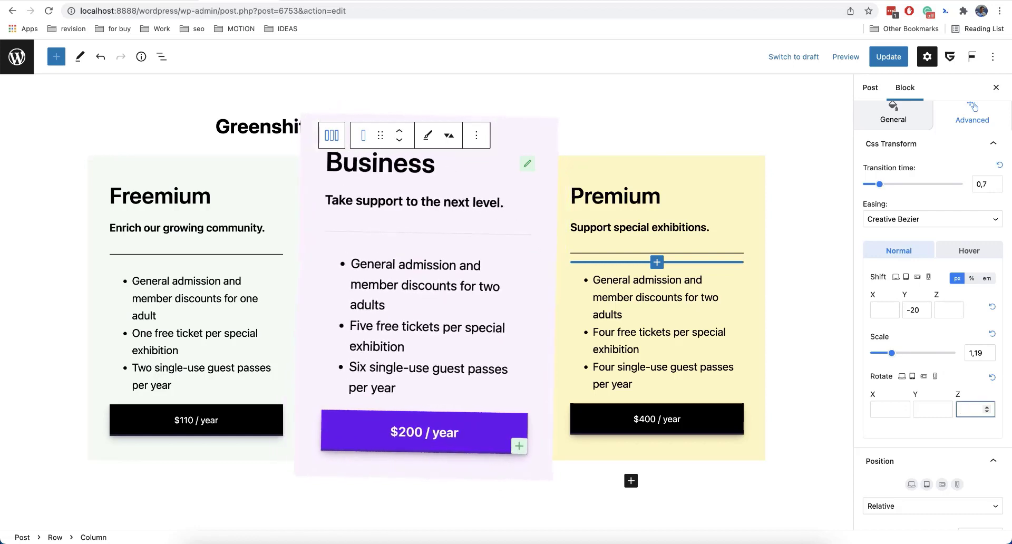
pyautogui.click(976, 252)
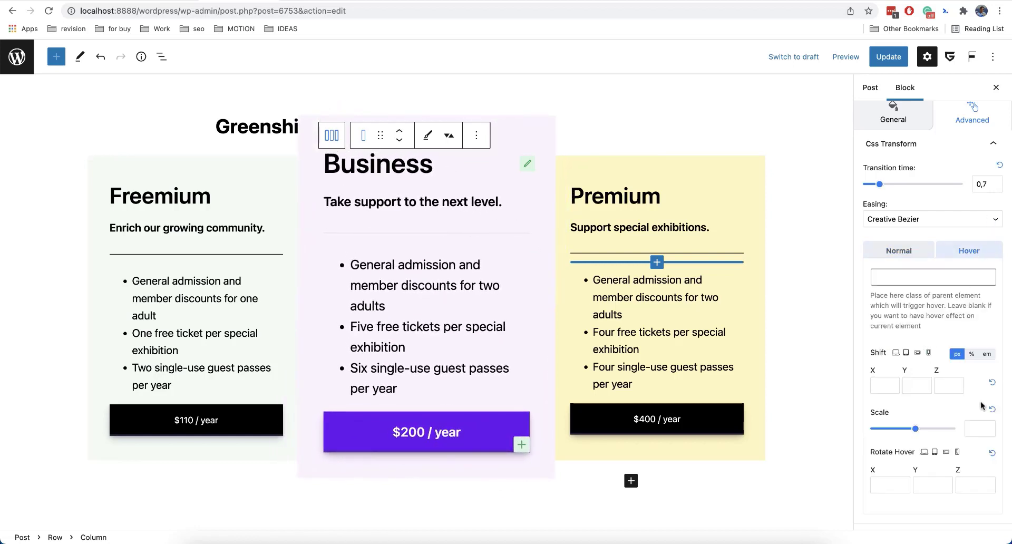
pyautogui.scroll(-3, 981, 400)
pyautogui.click(968, 407)
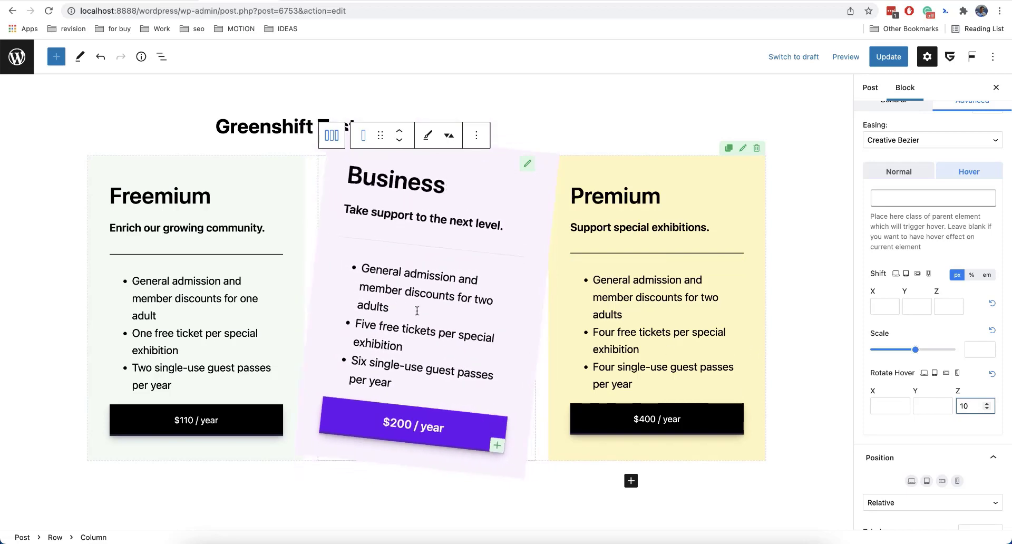
# Set the transform Transition time to 0,5 and Easing to Creative Bezier 3.
pyautogui.scroll(5, 958, 351)
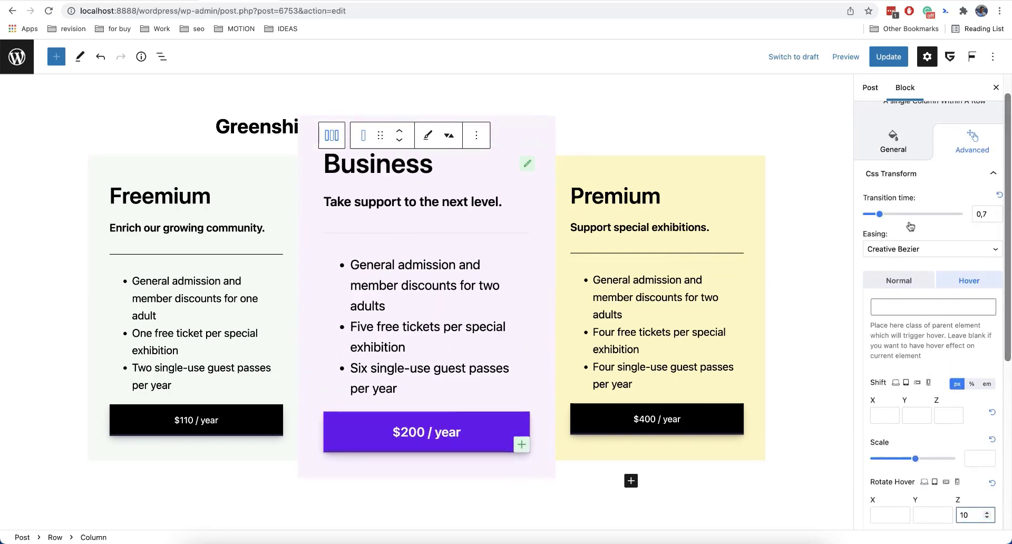
pyautogui.moveTo(880, 214); pyautogui.dragTo(875, 214)
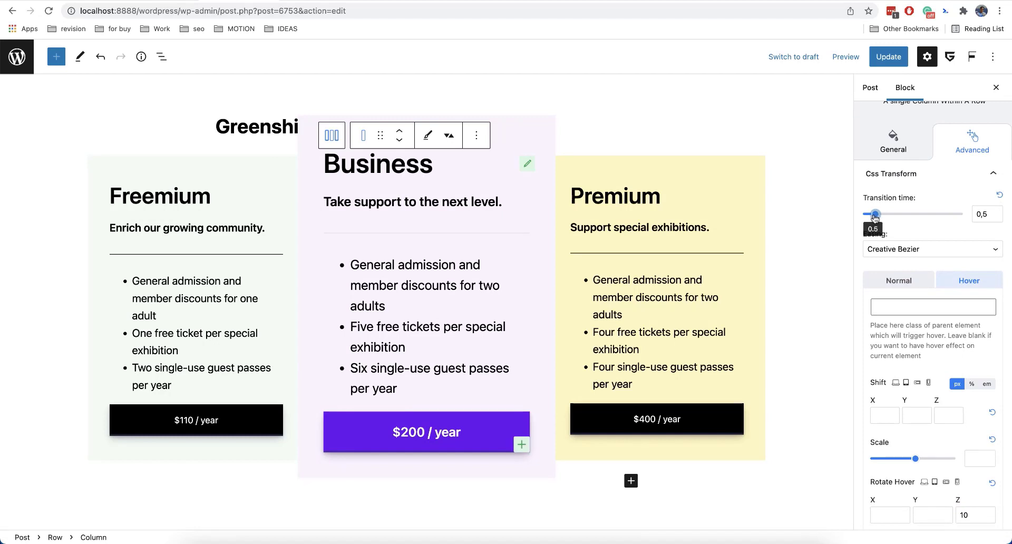
pyautogui.click(891, 250)
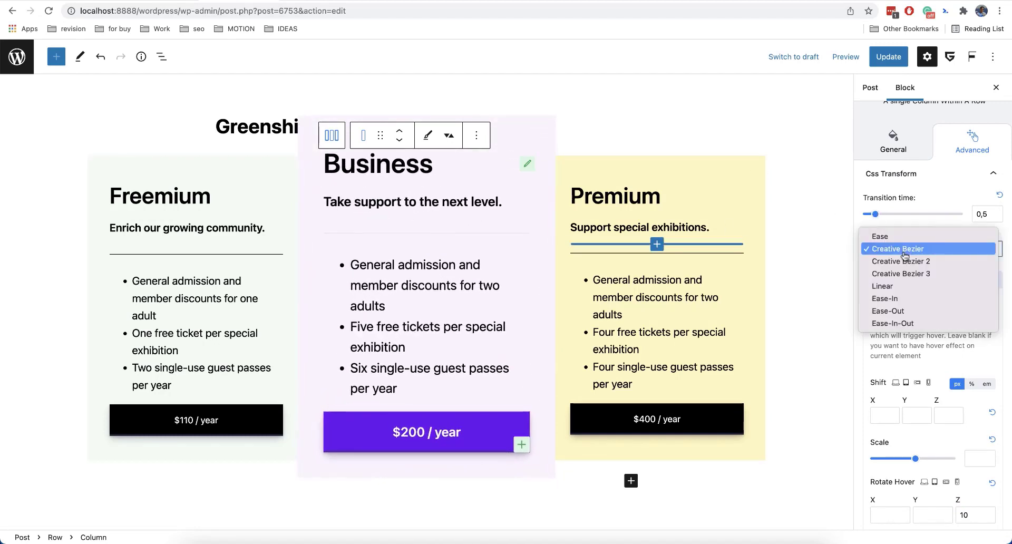
pyautogui.click(937, 311)
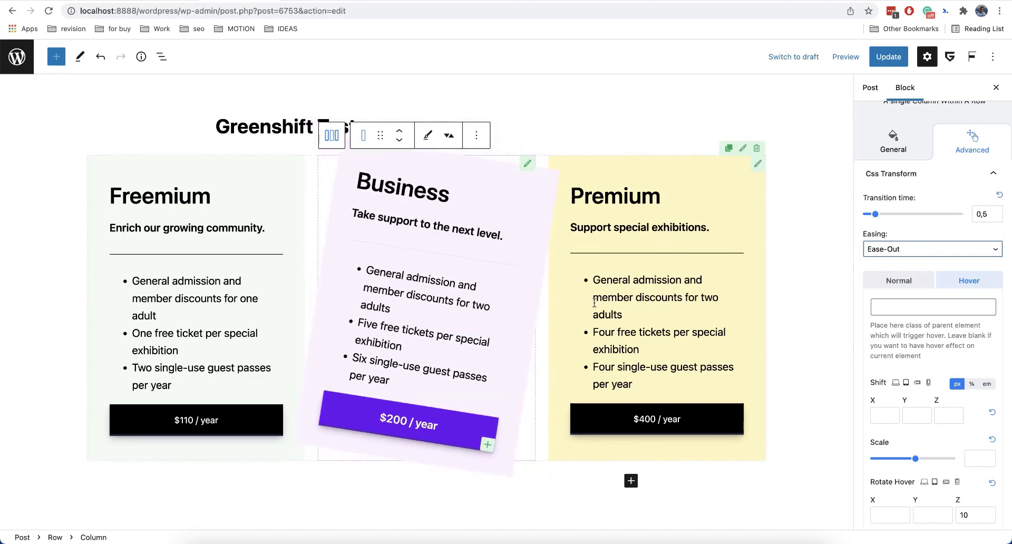
pyautogui.click(928, 248)
pyautogui.click(933, 213)
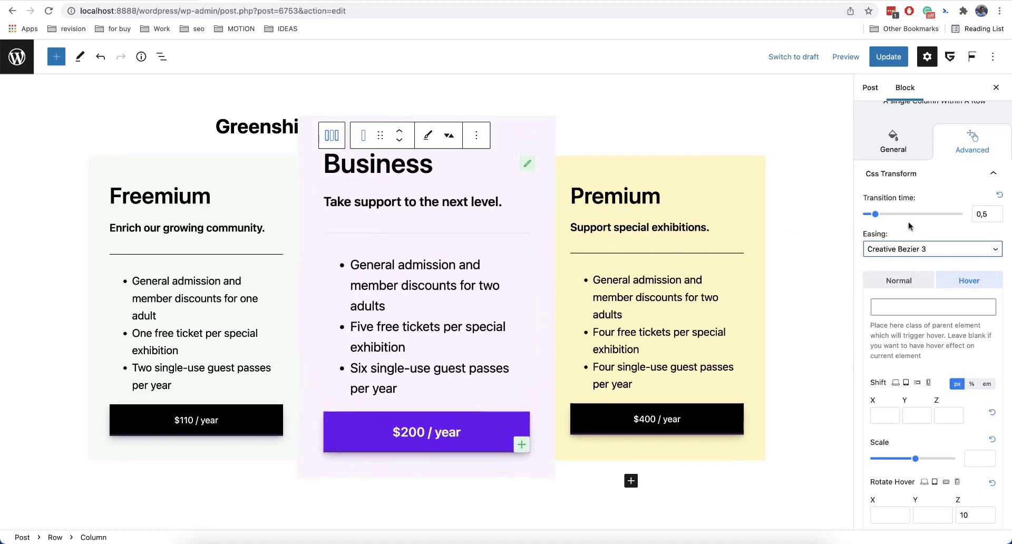
# Review the Business column's Normal state transform settings.
pyautogui.scroll(-5, 970, 202)
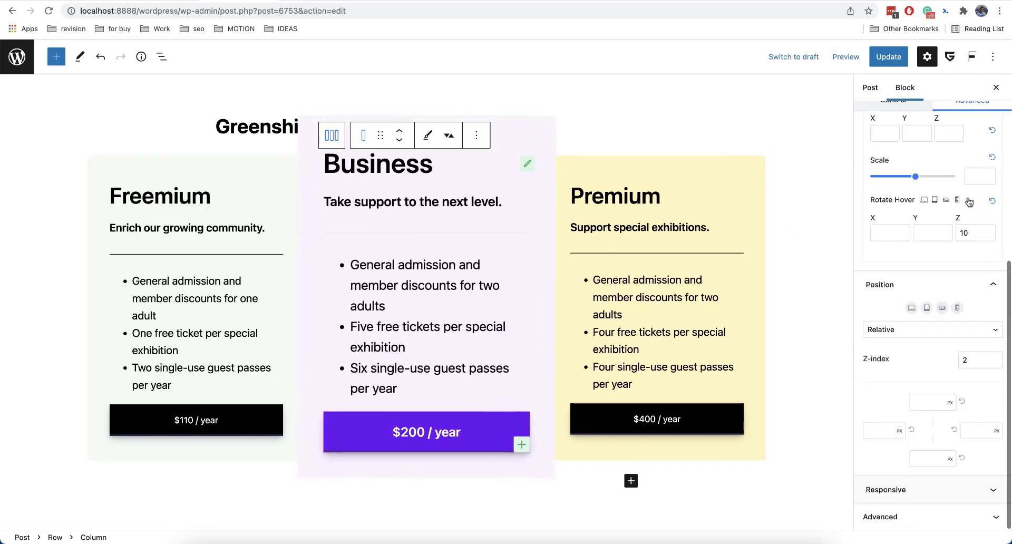
pyautogui.scroll(5, 960, 282)
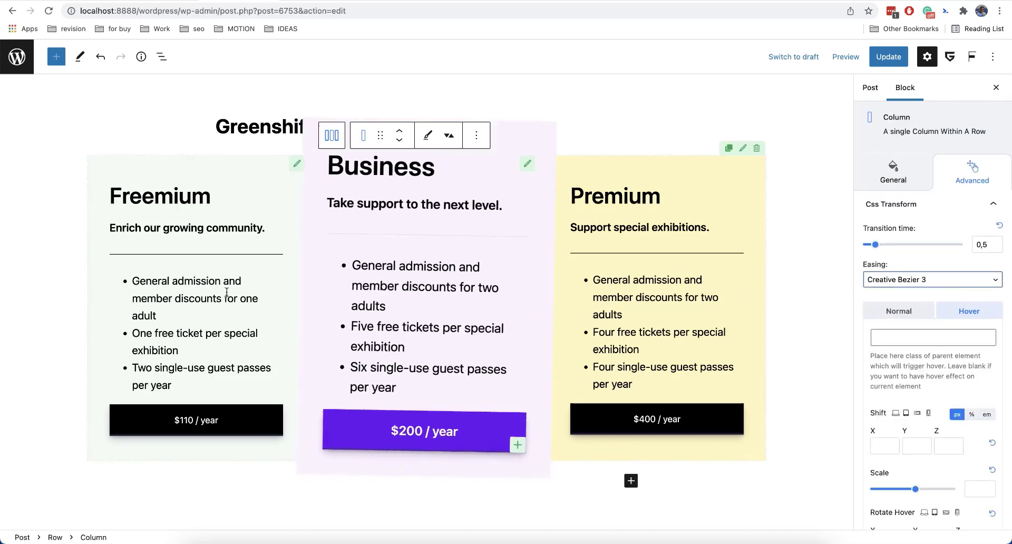
pyautogui.click(900, 312)
pyautogui.scroll(-2, 901, 317)
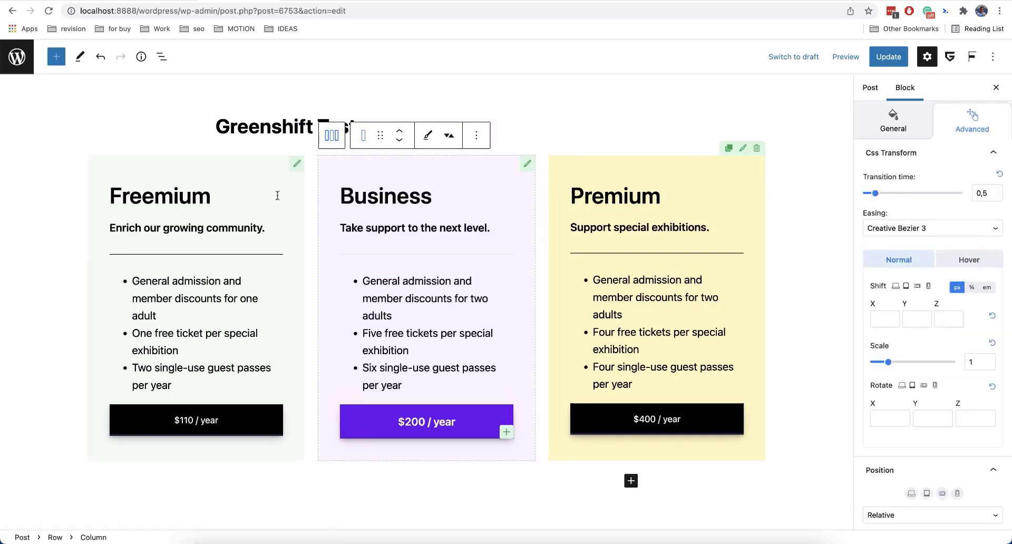
# Select the Freemium column and inspect its spacing, margin and padding settings.
pyautogui.click(296, 171)
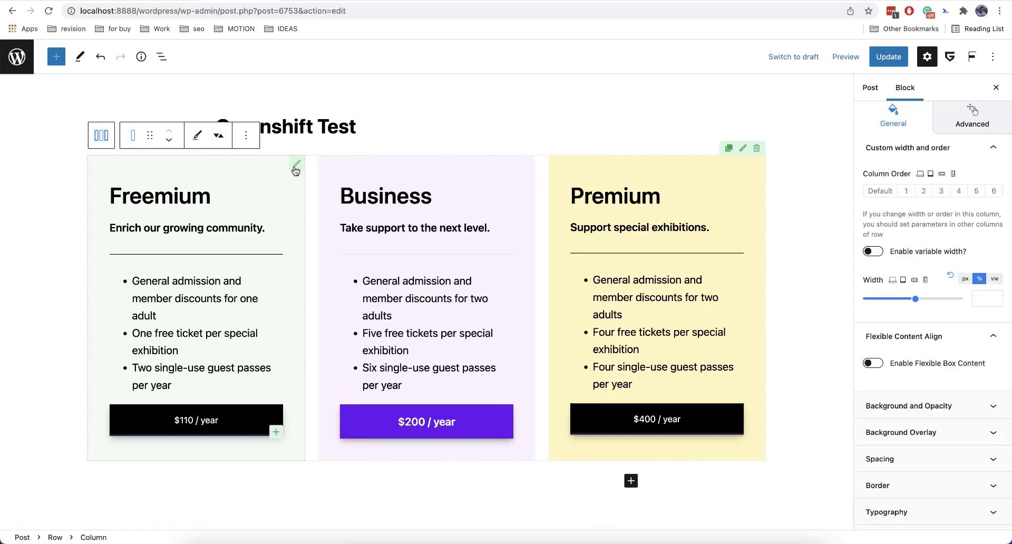
pyautogui.click(914, 467)
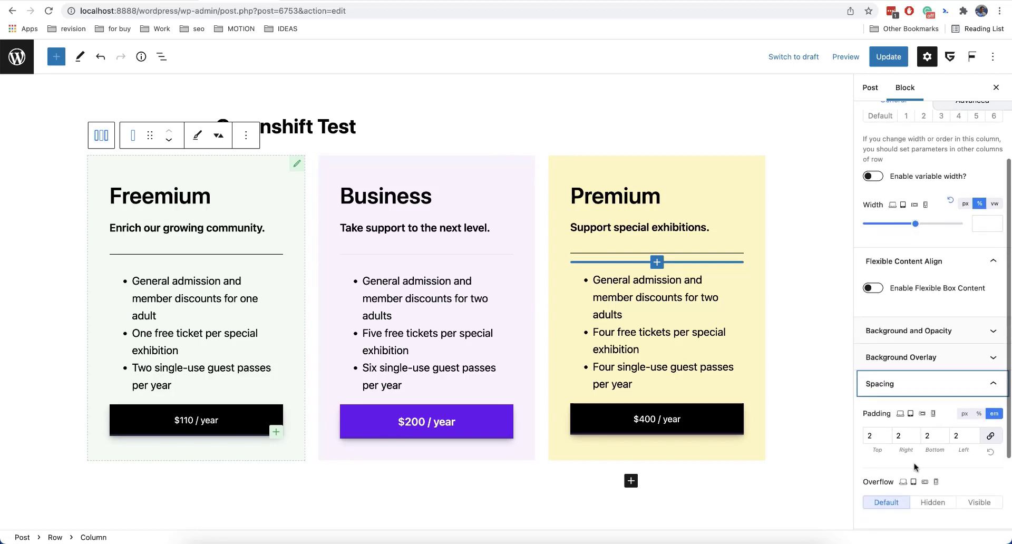
pyautogui.scroll(-2, 915, 466)
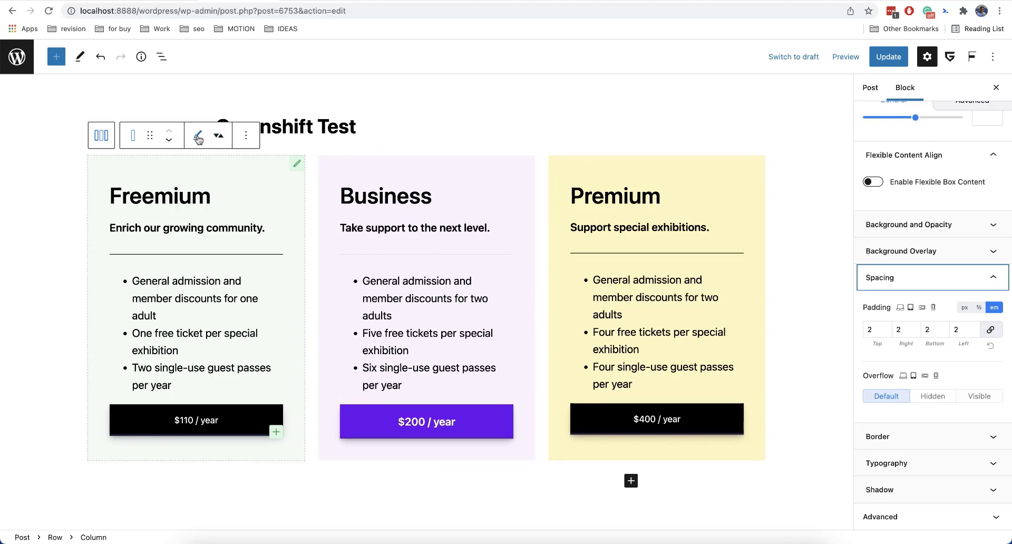
pyautogui.click(219, 136)
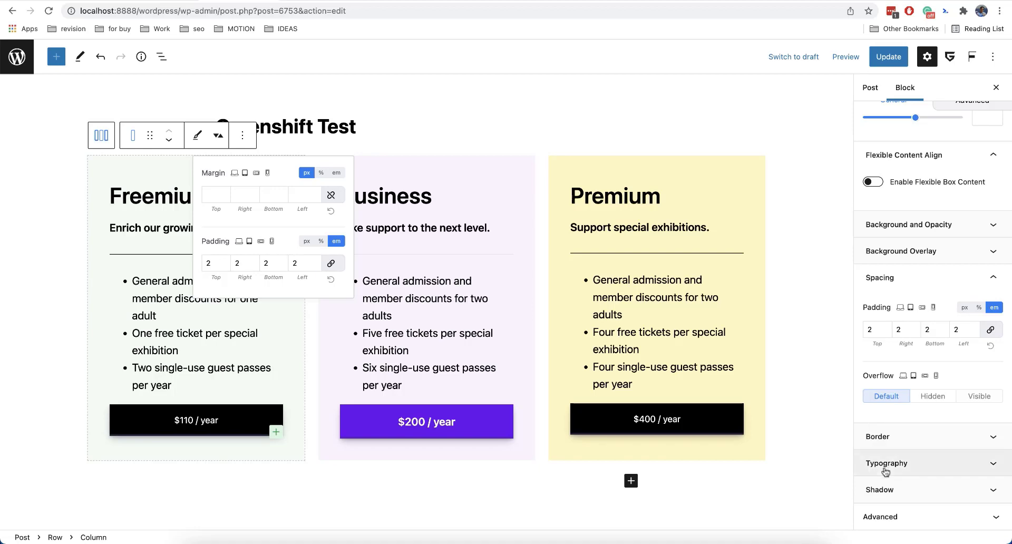
pyautogui.scroll(10, 885, 464)
pyautogui.scroll(-10, 886, 469)
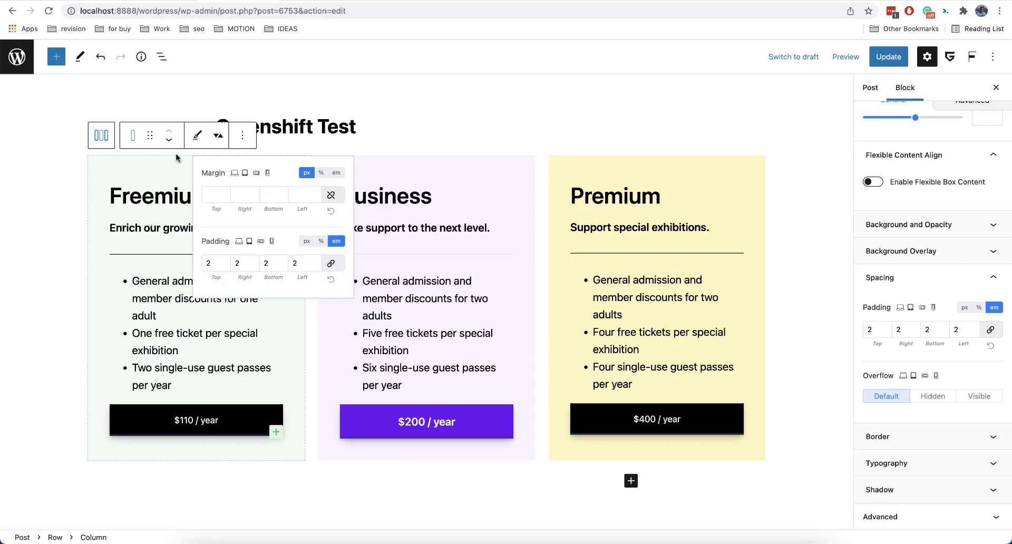
pyautogui.click(218, 136)
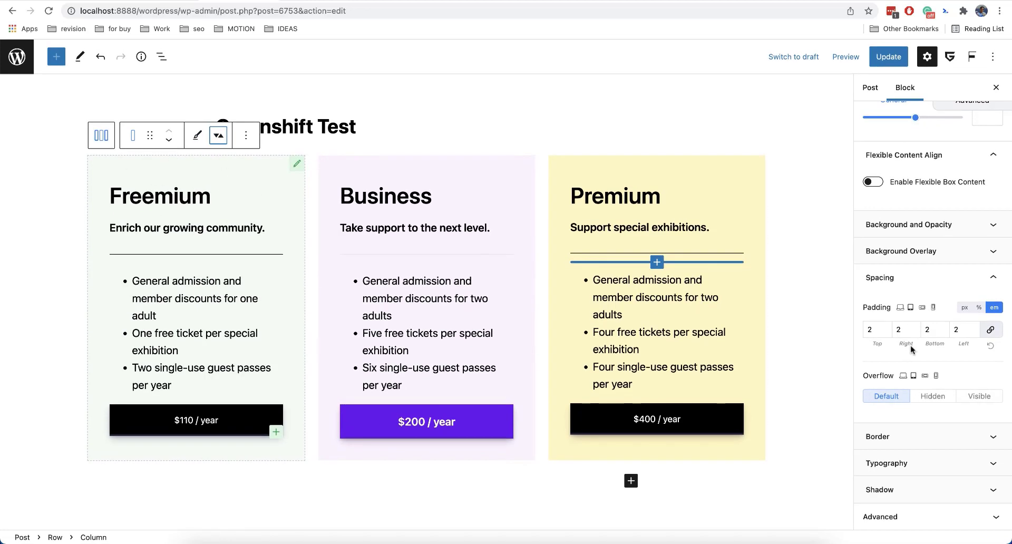
# Give the Freemium column a solid border with 20 px round corners.
pyautogui.click(924, 438)
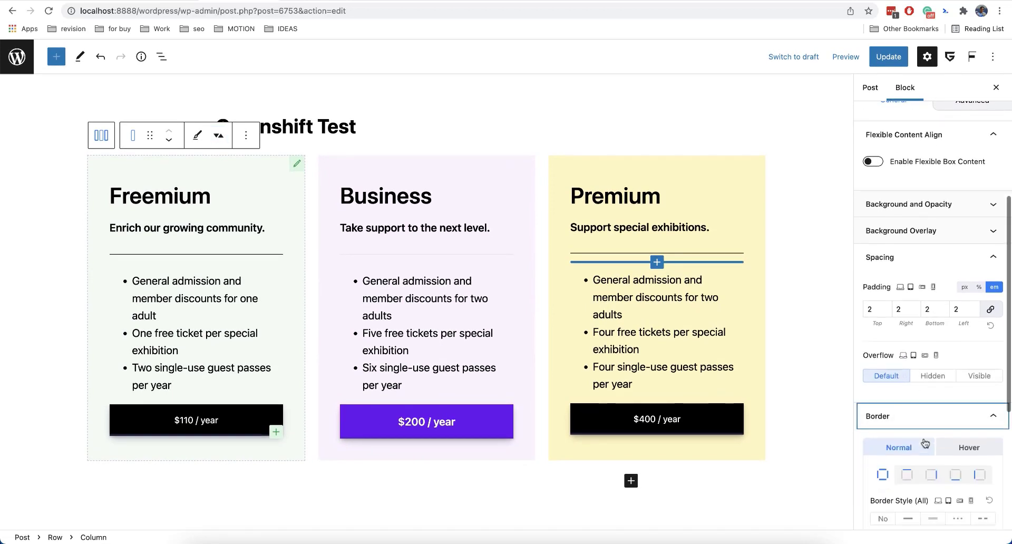
pyautogui.scroll(-5, 926, 443)
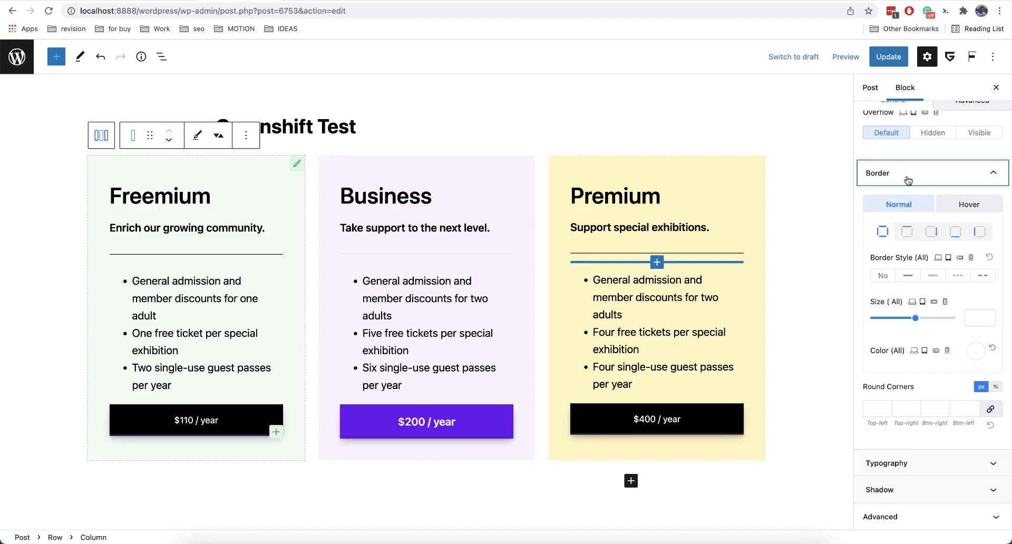
pyautogui.click(916, 278)
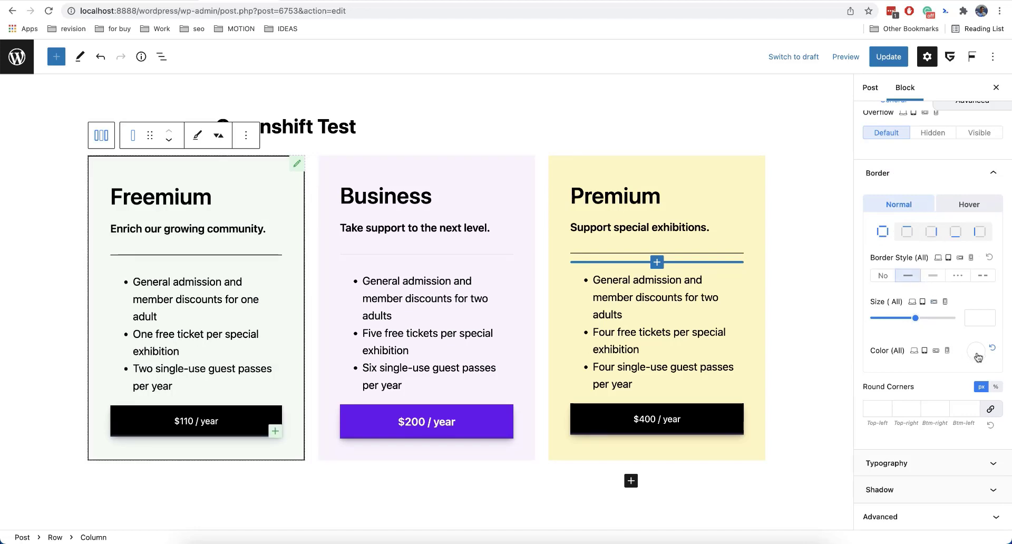
pyautogui.click(939, 409)
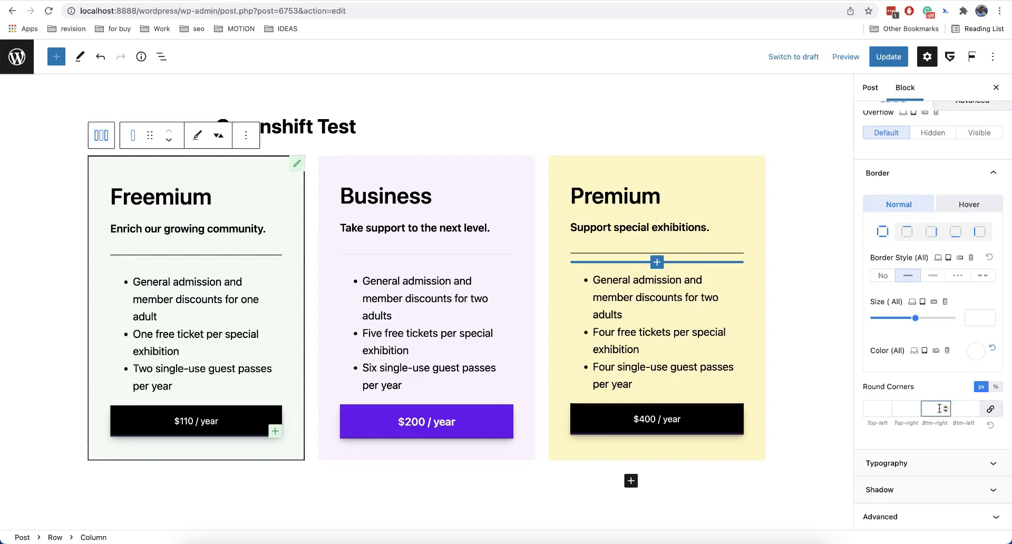
pyautogui.write('20')
pyautogui.click(931, 396)
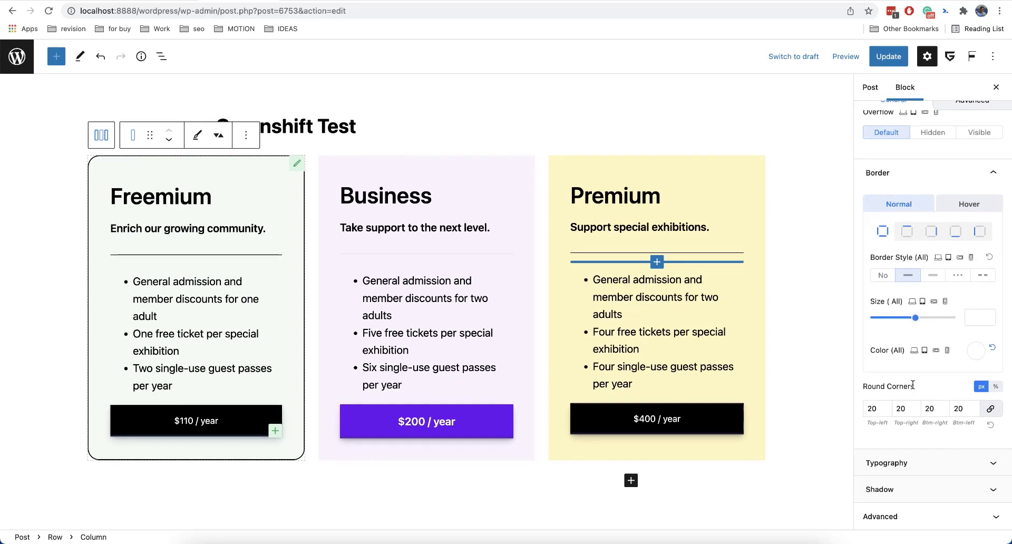
# Open the Freemium column's Shadow settings and apply the first Normal-state shadow preset.
pyautogui.click(902, 490)
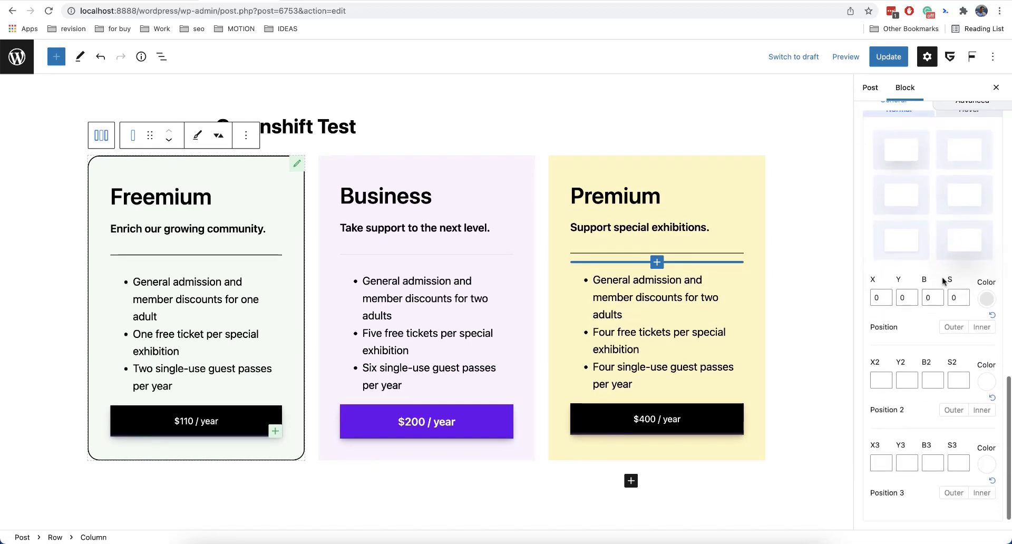
pyautogui.scroll(5, 944, 280)
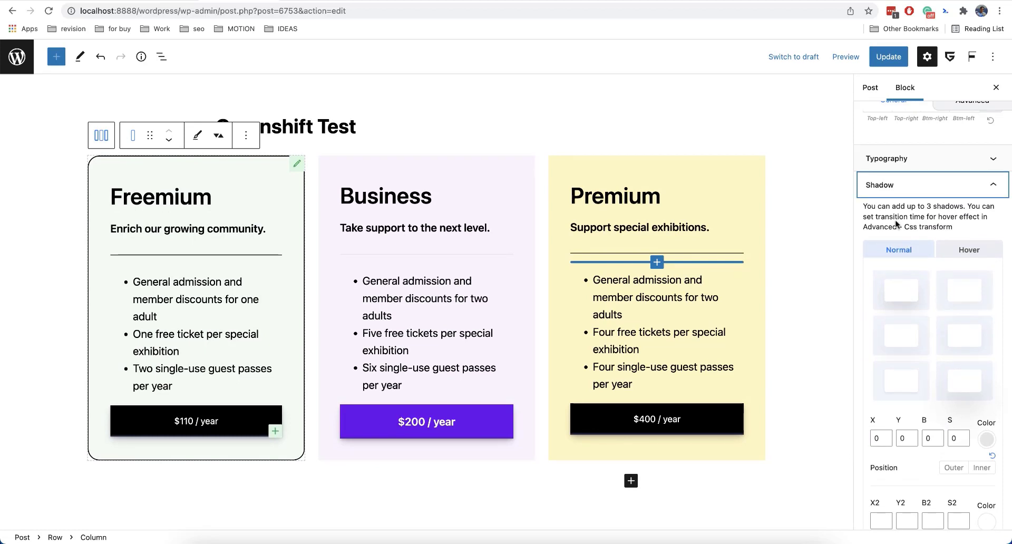
pyautogui.click(908, 298)
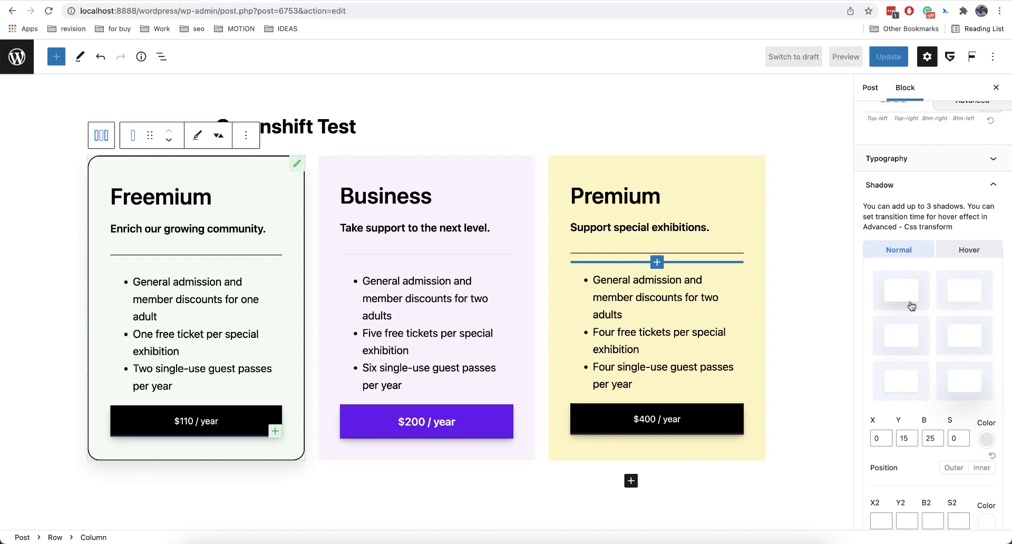
pyautogui.scroll(-3, 910, 299)
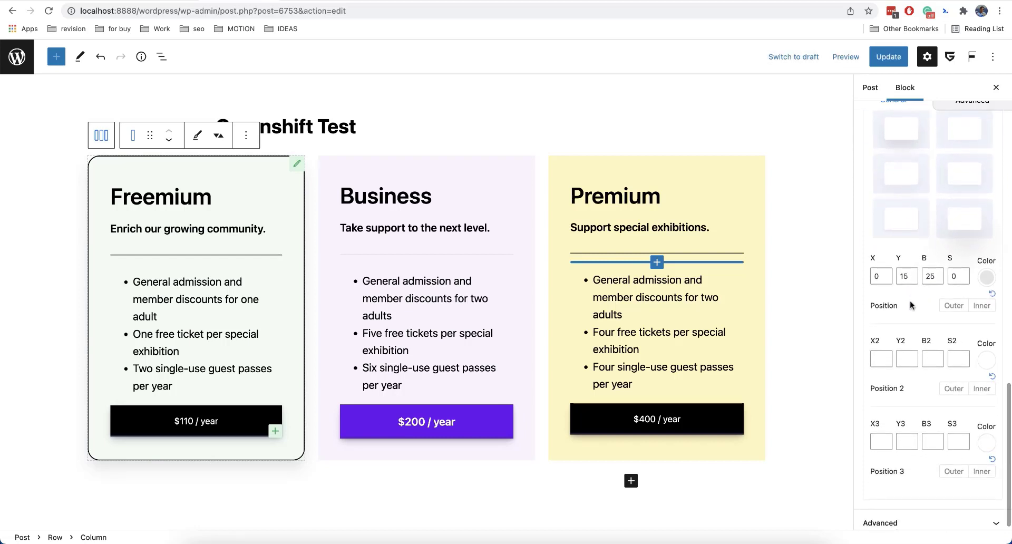
pyautogui.scroll(2, 911, 300)
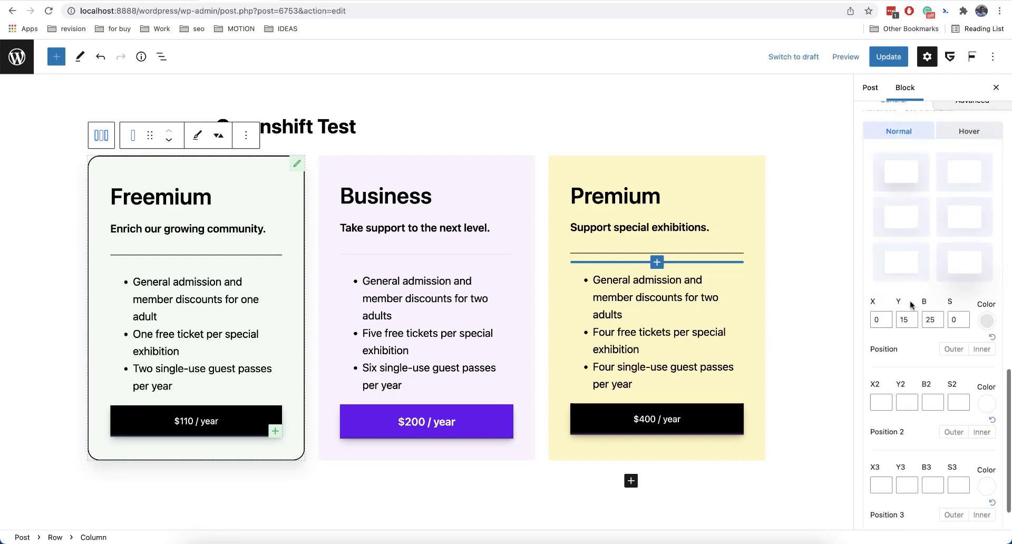
pyautogui.scroll(-2, 913, 305)
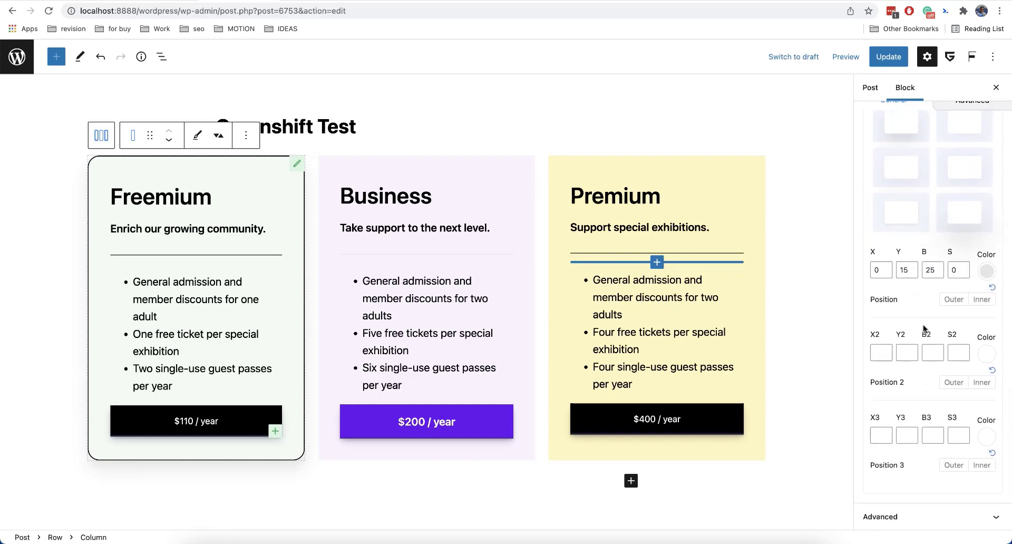
pyautogui.scroll(2, 901, 395)
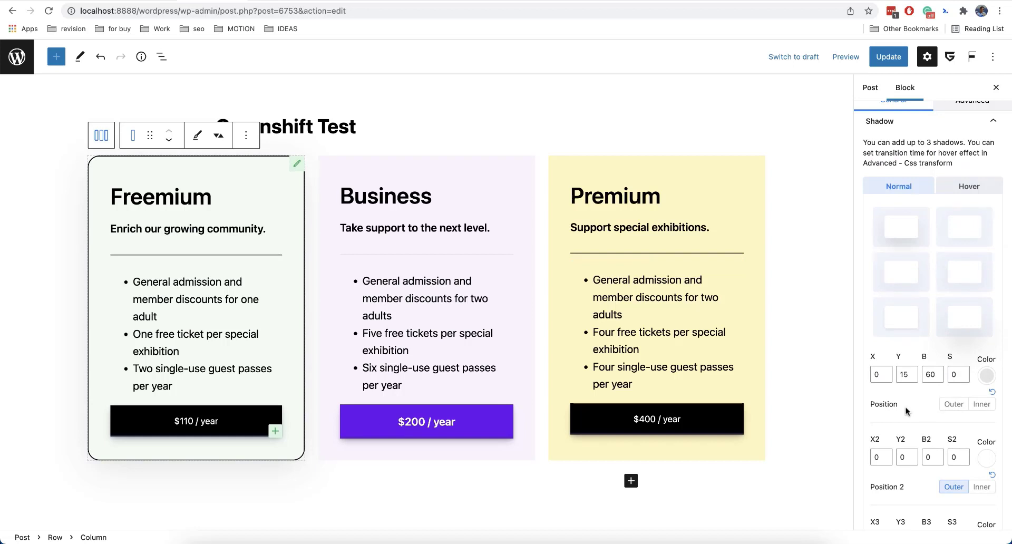
# Add a second Normal-state shadow to the Freemium column with X2 and Y2 of 5 and black color #000000.
pyautogui.scroll(-2, 918, 413)
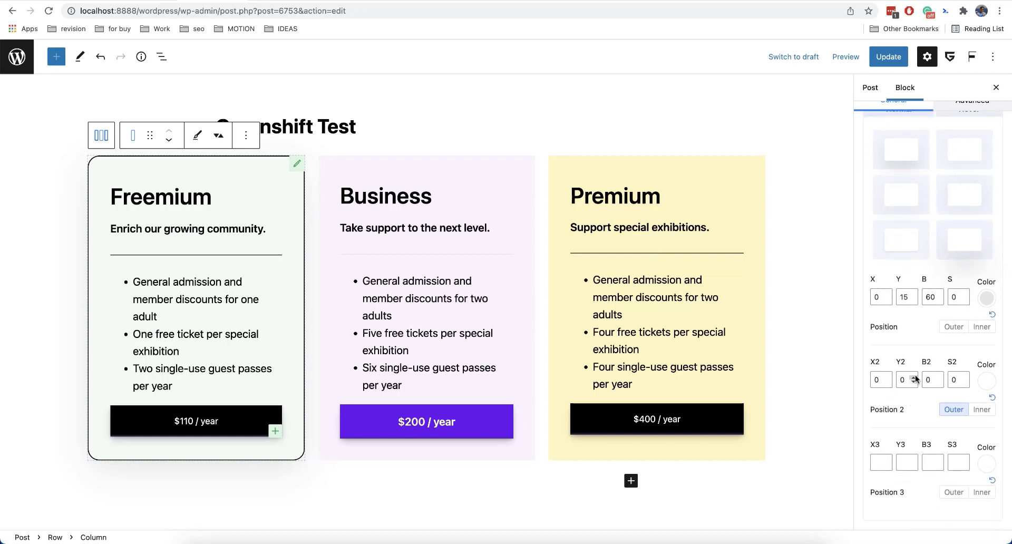
pyautogui.click(883, 380)
pyautogui.write('5')
pyautogui.press('Tab')
pyautogui.write('5')
pyautogui.click(987, 380)
pyautogui.moveTo(897, 187); pyautogui.dragTo(864, 195)
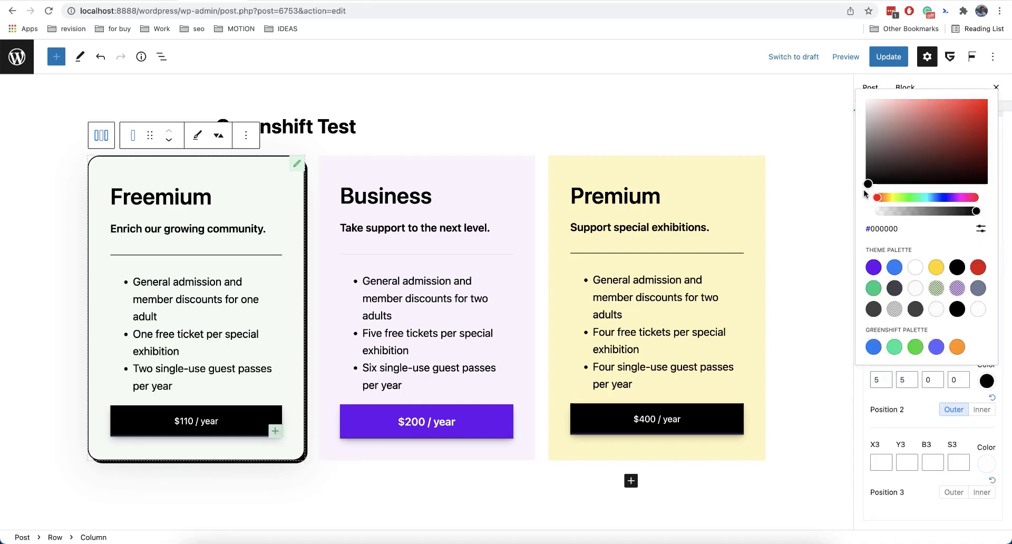
pyautogui.click(912, 411)
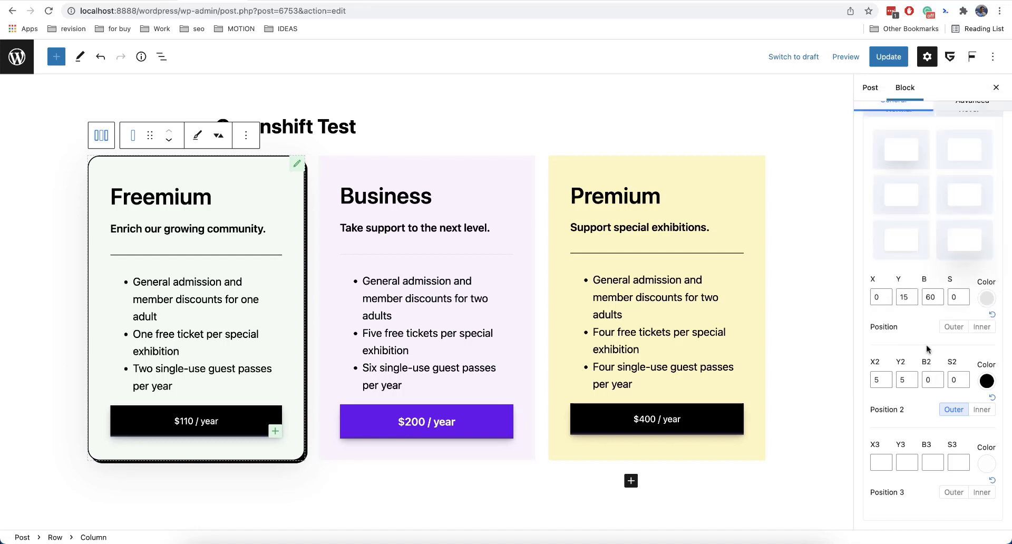
pyautogui.doubleClick(926, 299)
pyautogui.click(811, 250)
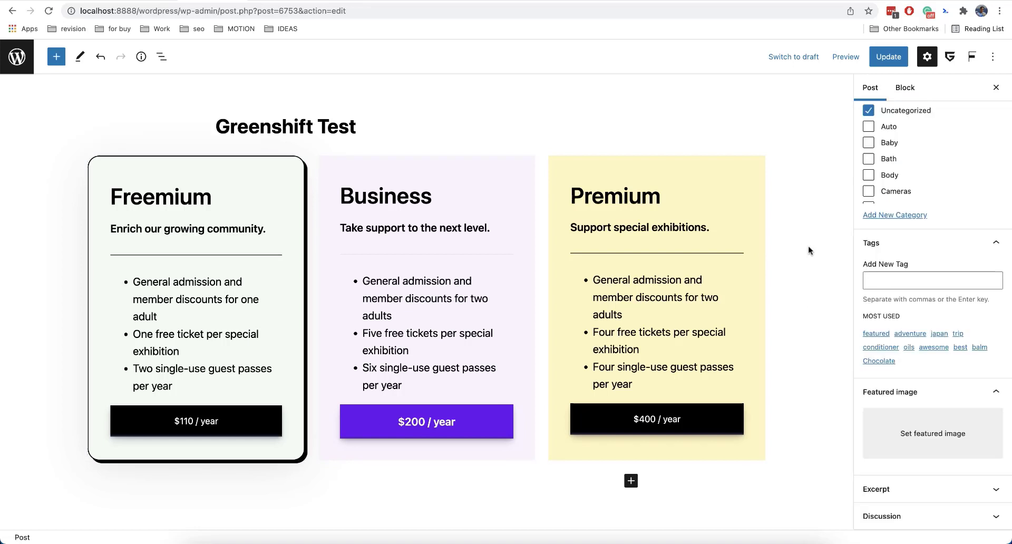
# Select the Freemium column and apply the first shadow preset to its Hover state.
pyautogui.scroll(-3, 796, 280)
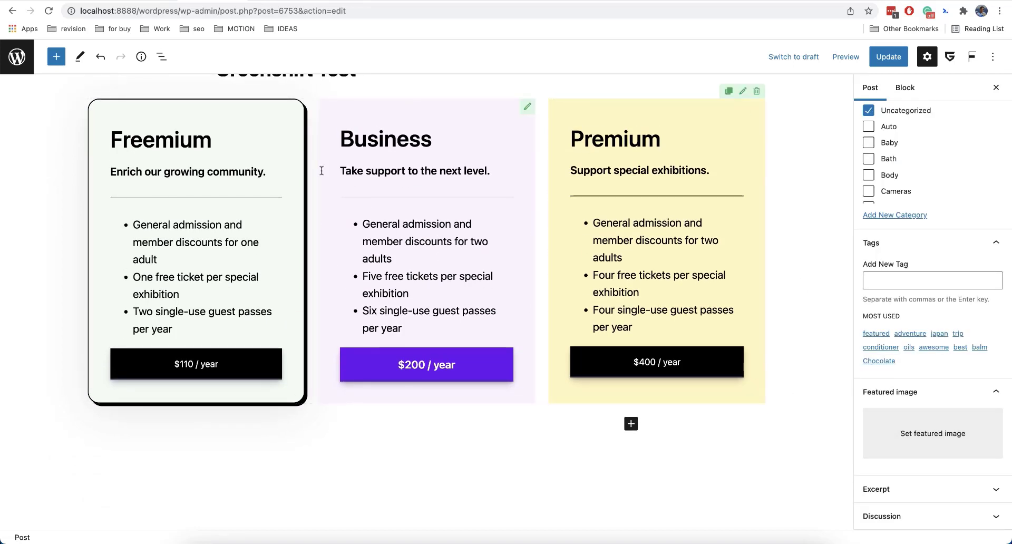
pyautogui.scroll(1, 254, 150)
pyautogui.click(255, 149)
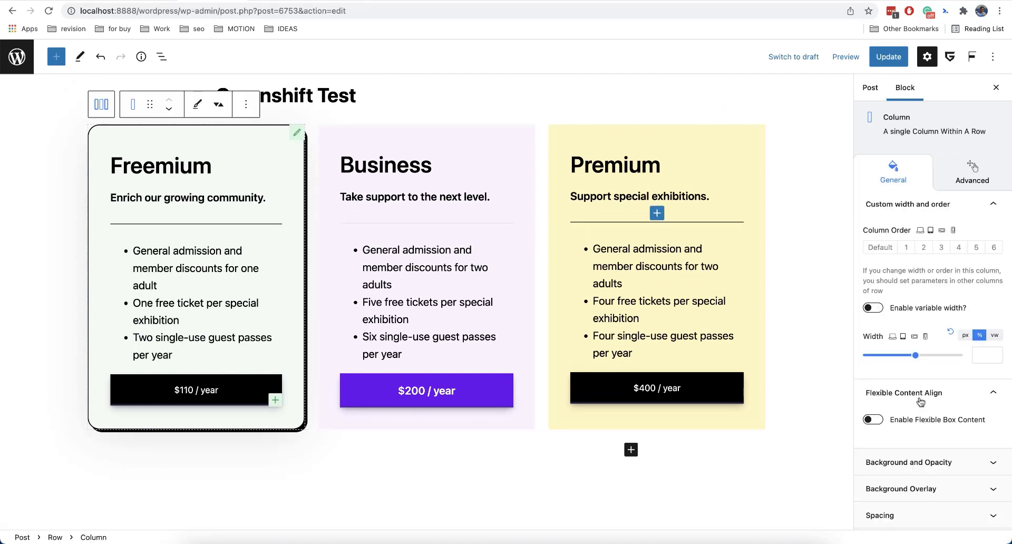
pyautogui.scroll(-5, 928, 408)
pyautogui.click(906, 517)
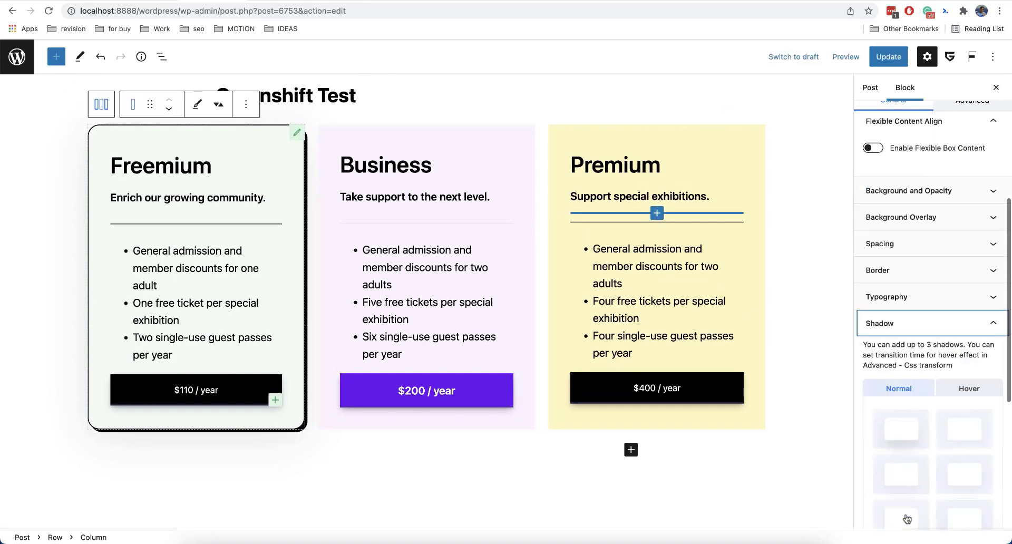
pyautogui.scroll(5, 928, 369)
pyautogui.click(966, 337)
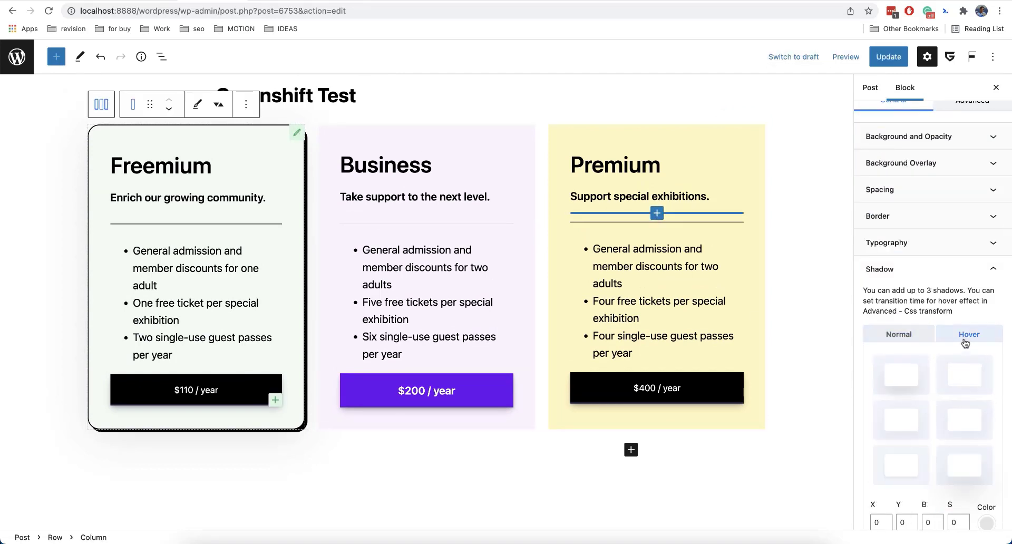
pyautogui.scroll(-3, 966, 343)
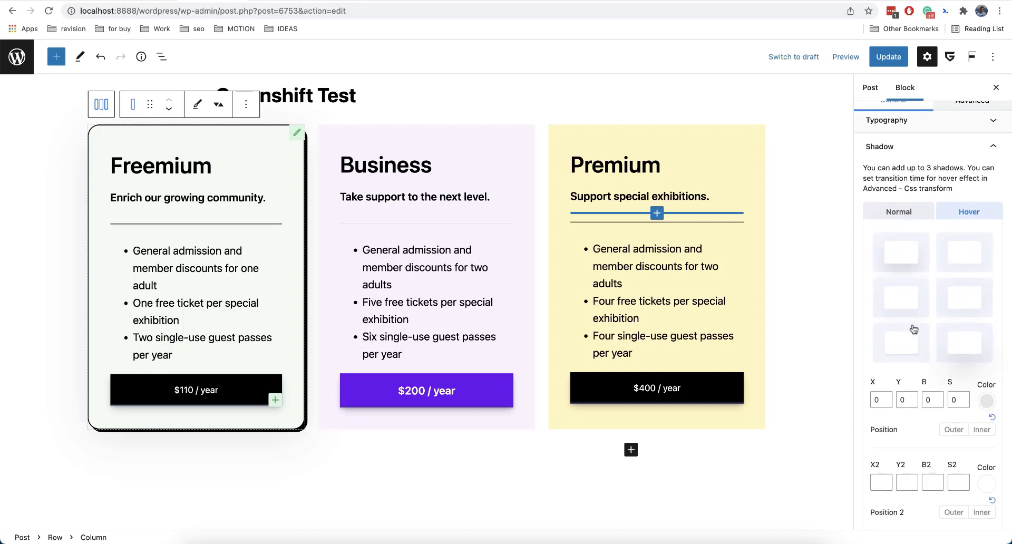
pyautogui.click(908, 260)
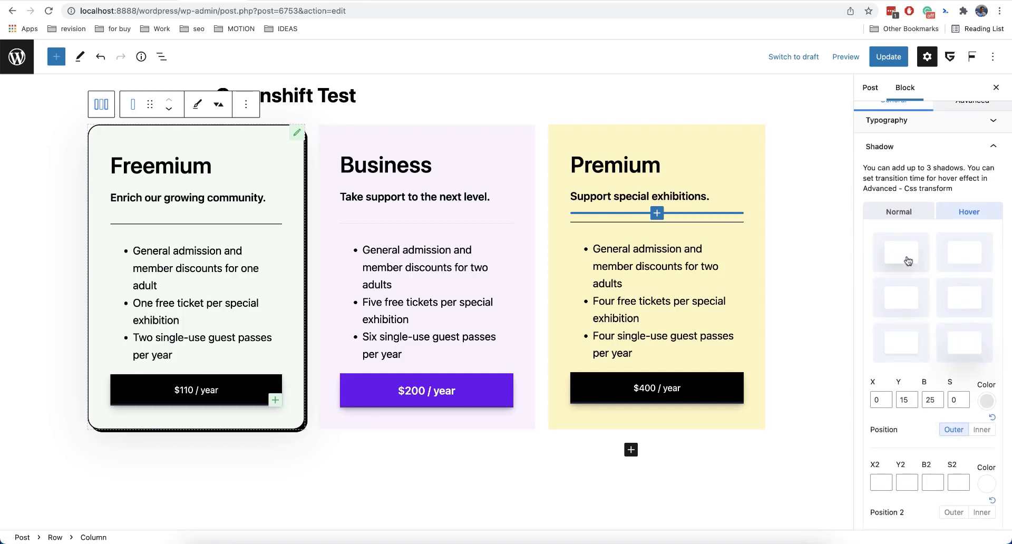
pyautogui.click(818, 234)
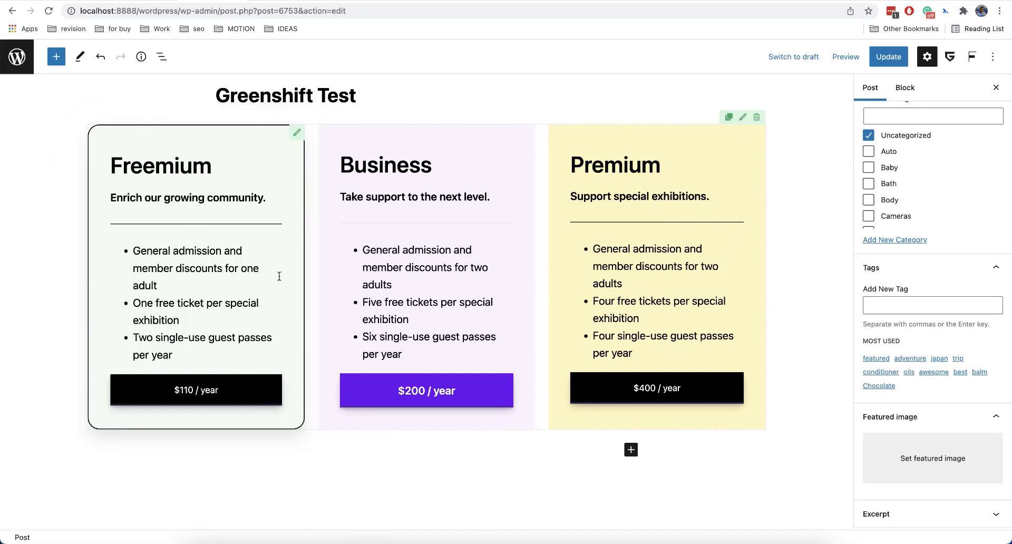
# Set the Freemium column's CSS transform Transition time to 0.5.
pyautogui.scroll(5, 896, 316)
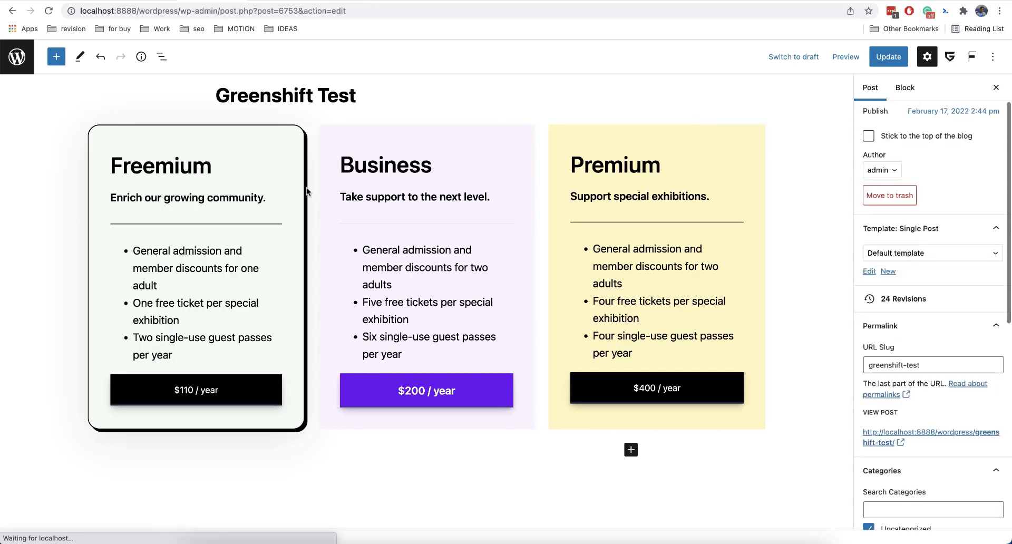
pyautogui.click(297, 136)
pyautogui.scroll(-2, 932, 352)
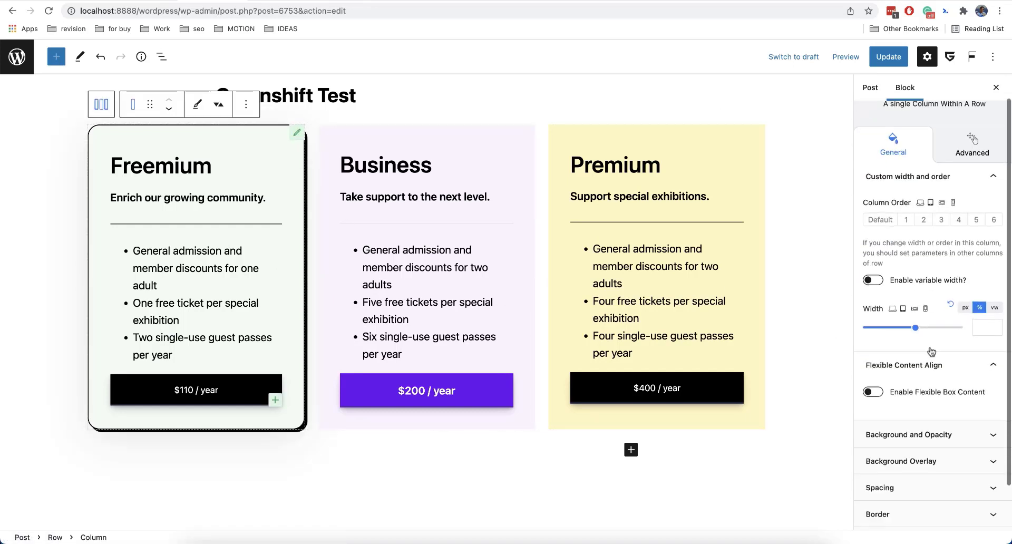
pyautogui.scroll(2, 932, 352)
pyautogui.click(960, 191)
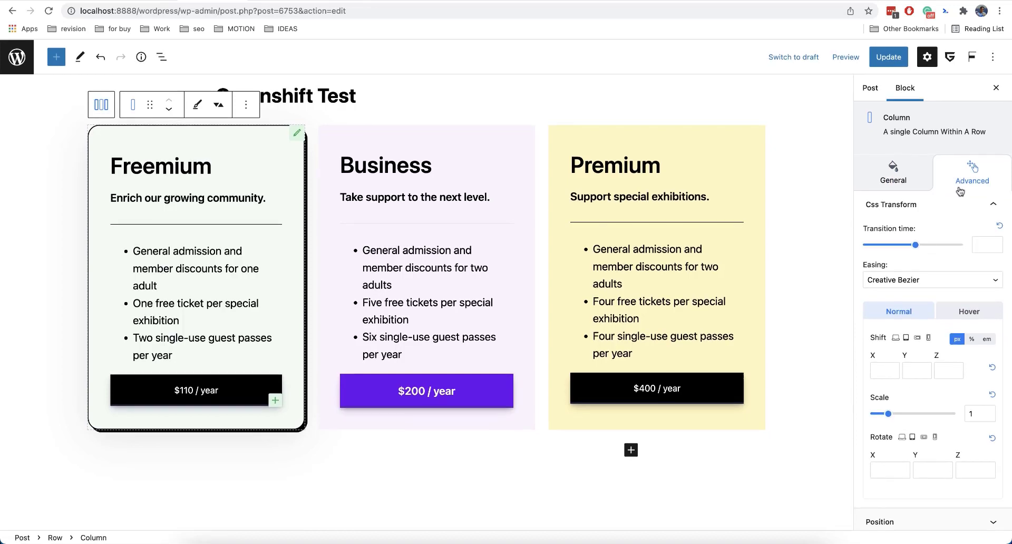
pyautogui.scroll(-1, 955, 216)
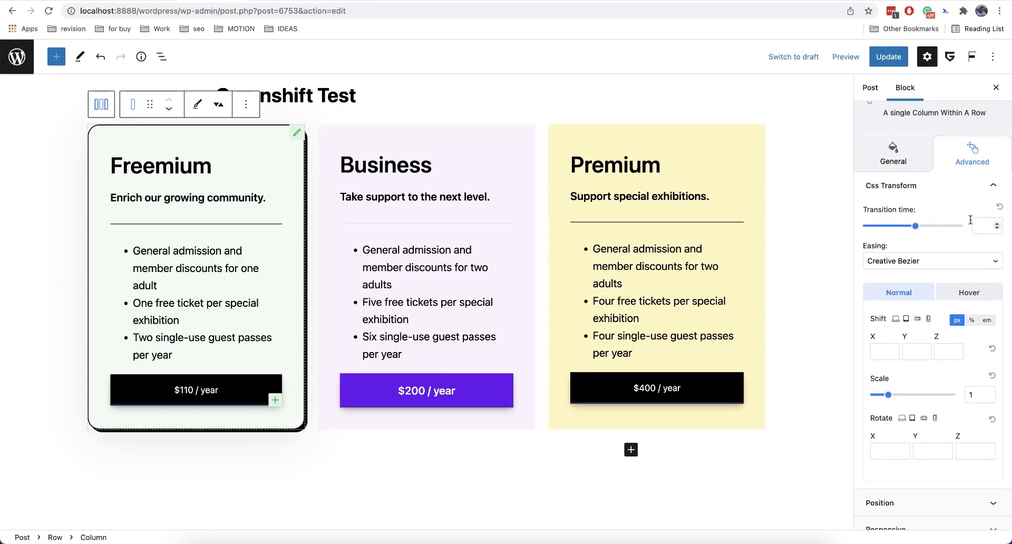
pyautogui.write('0.5')
pyautogui.click(820, 183)
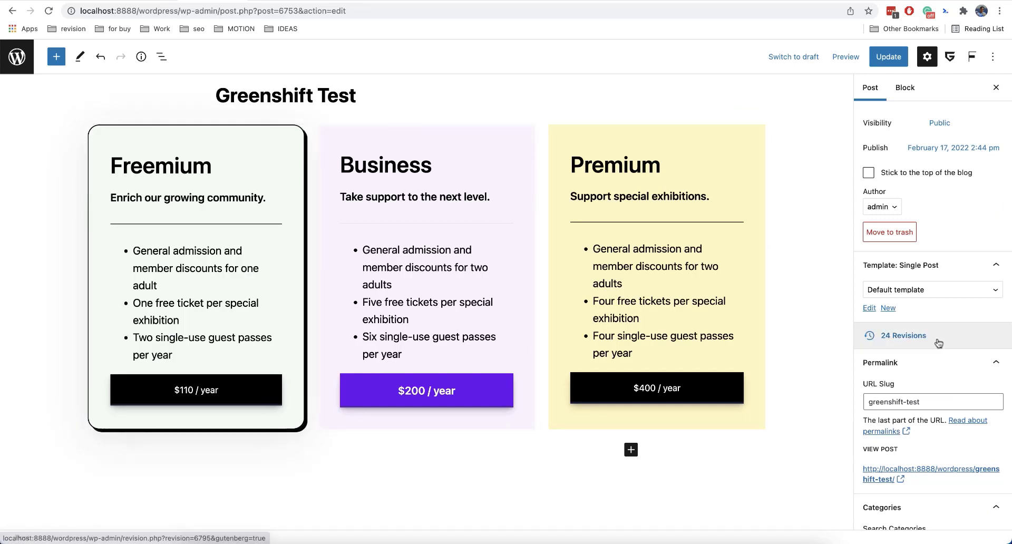
# Open the Freemium column's Hover transform settings and set a vertical Shift offset.
pyautogui.click(294, 139)
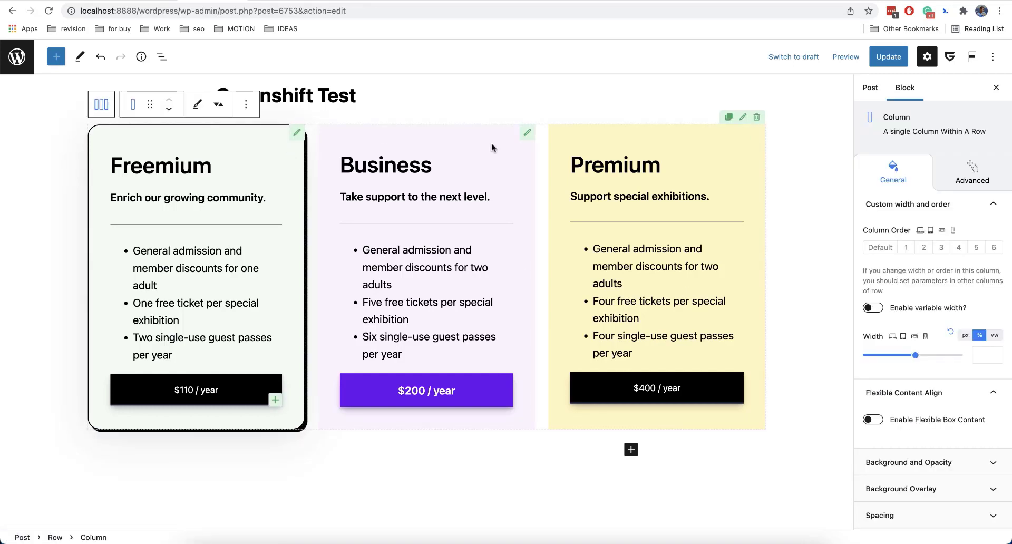
pyautogui.click(973, 181)
pyautogui.scroll(-2, 953, 352)
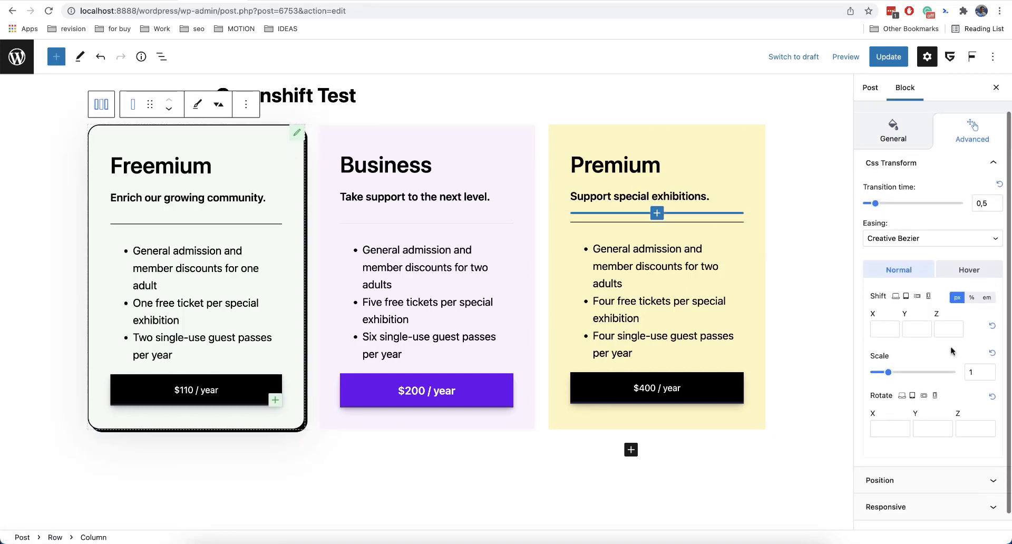
pyautogui.click(963, 261)
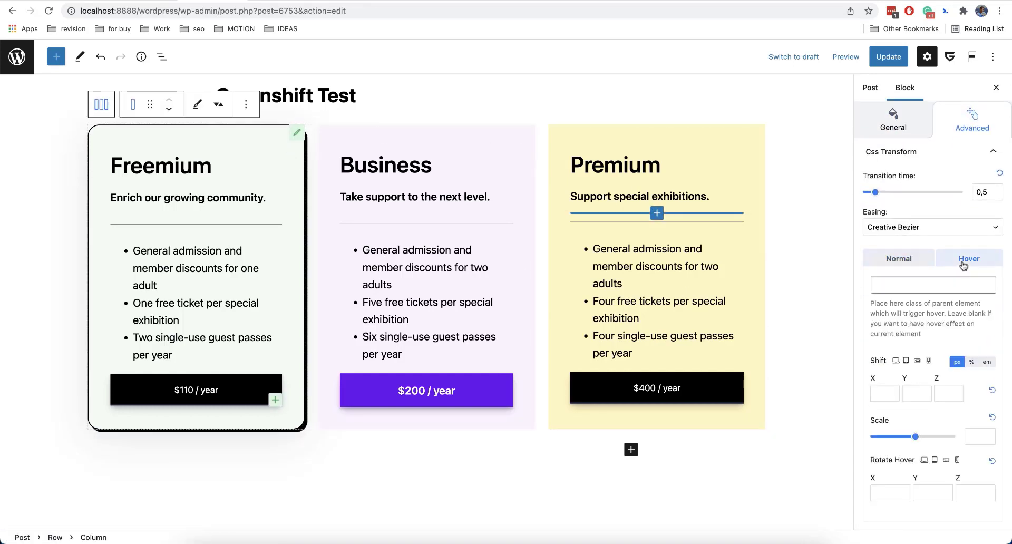
pyautogui.click(913, 392)
pyautogui.click(822, 357)
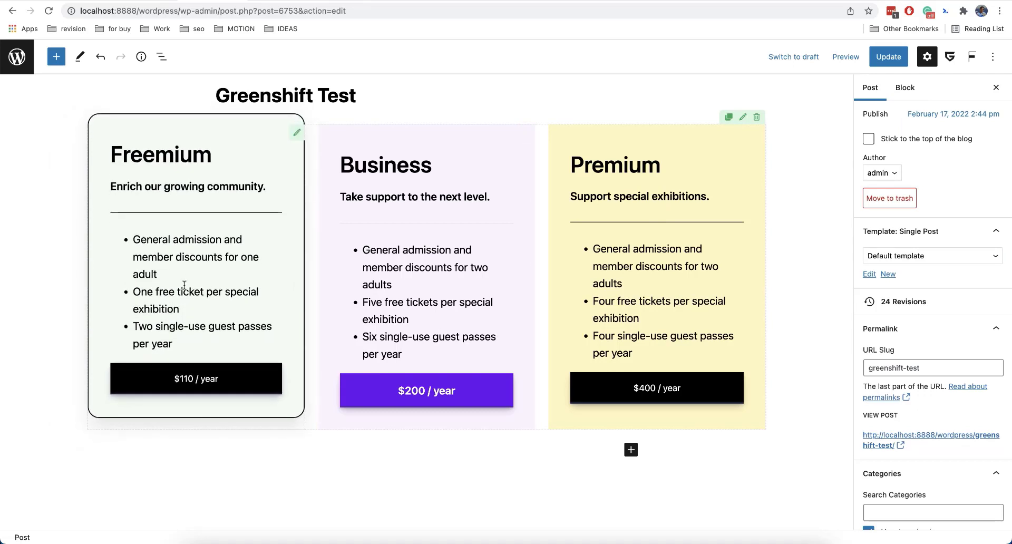
# Set the Business column's hover transform Scale to 1.2 and paste gspb_row as the parent class triggering hover.
pyautogui.scroll(-8, 950, 343)
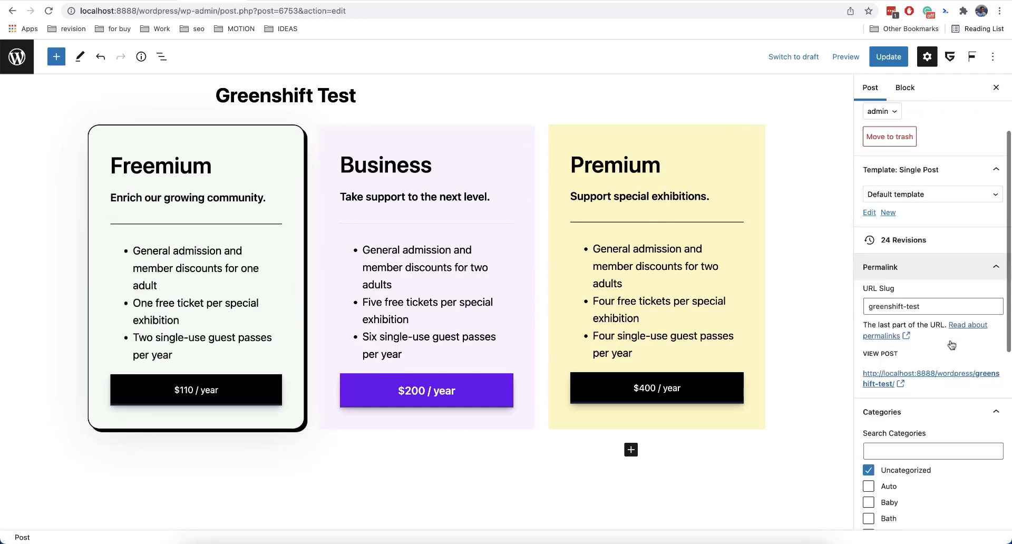
pyautogui.click(291, 138)
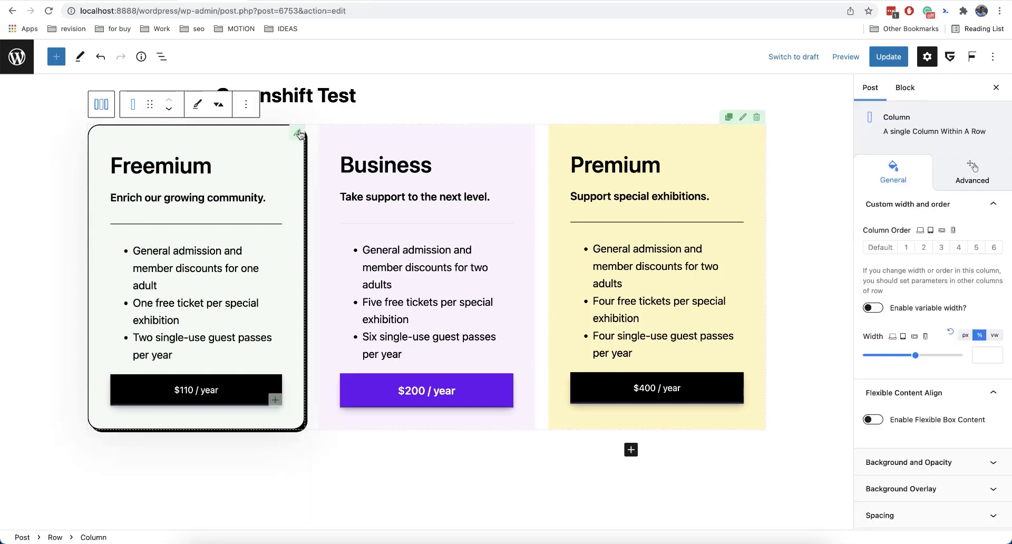
pyautogui.scroll(-3, 953, 314)
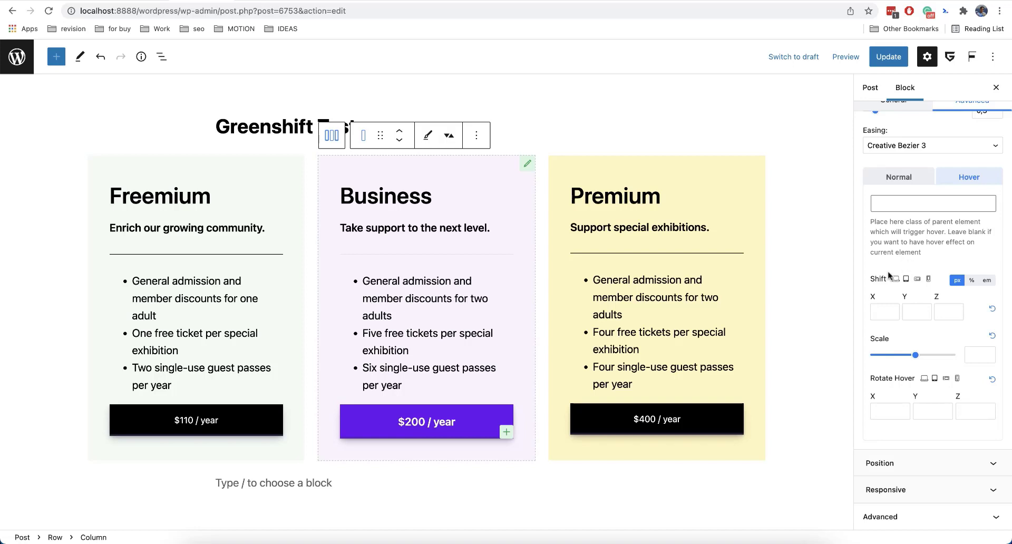
pyautogui.click(979, 355)
pyautogui.write('1.2')
pyautogui.click(922, 201)
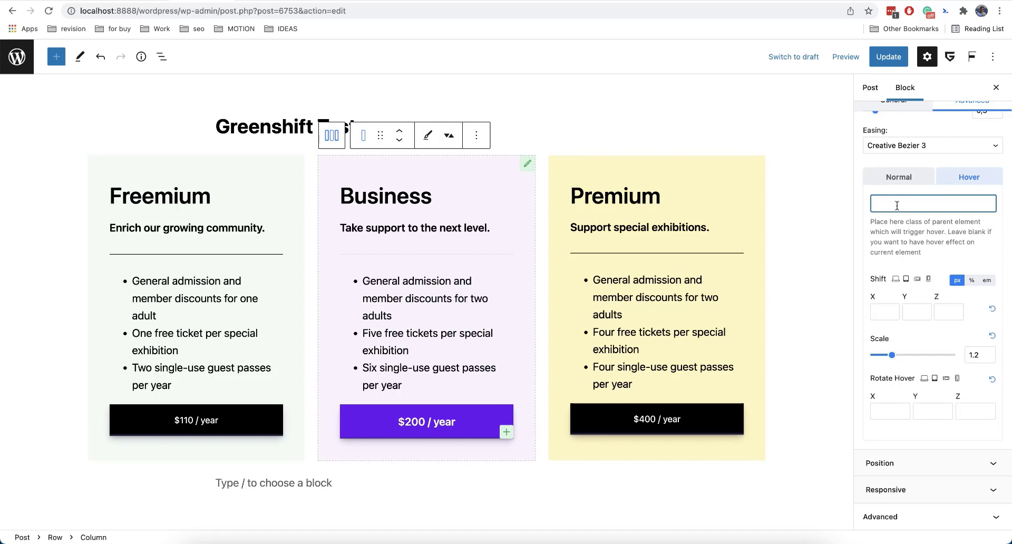
pyautogui.write('gspb_row')
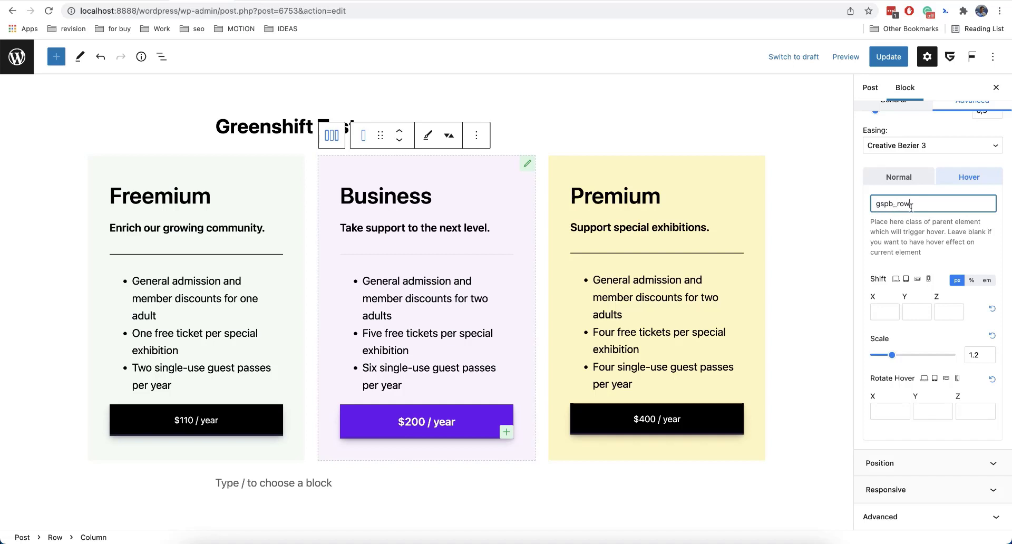
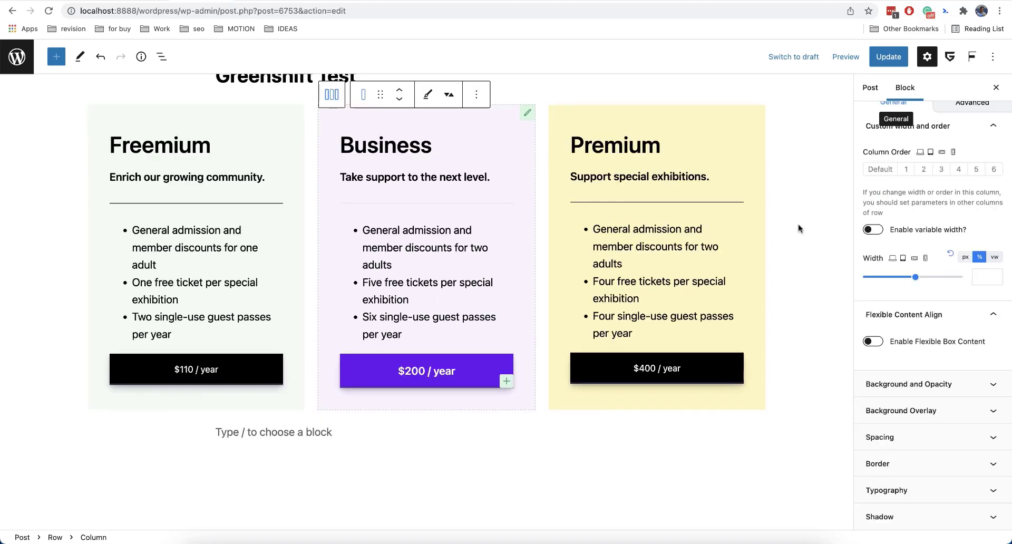
# Insert a Greenshift Container block in a new line below the pricing row.
pyautogui.scroll(1, 799, 228)
pyautogui.scroll(-5, 792, 274)
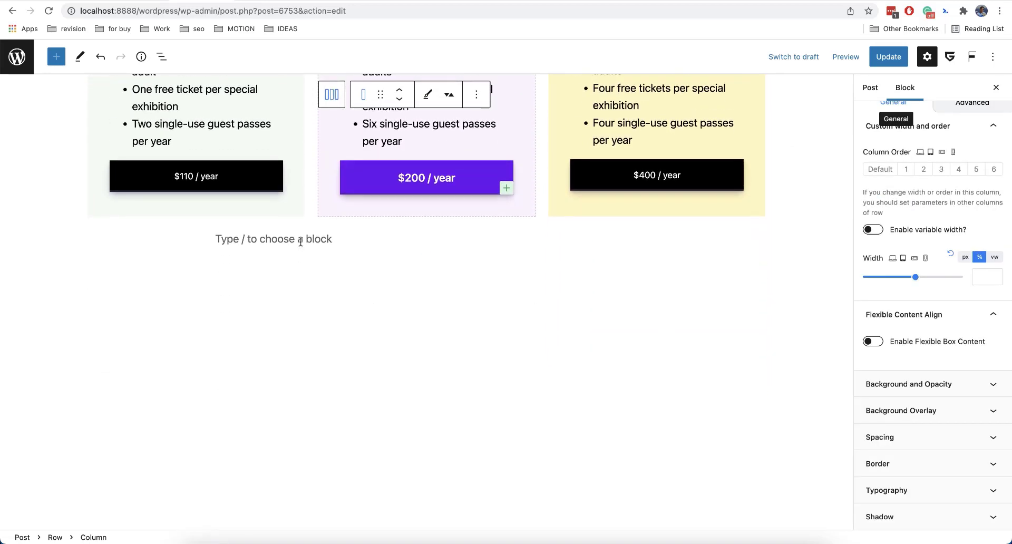
pyautogui.click(301, 242)
pyautogui.press('Return')
pyautogui.press('Return')
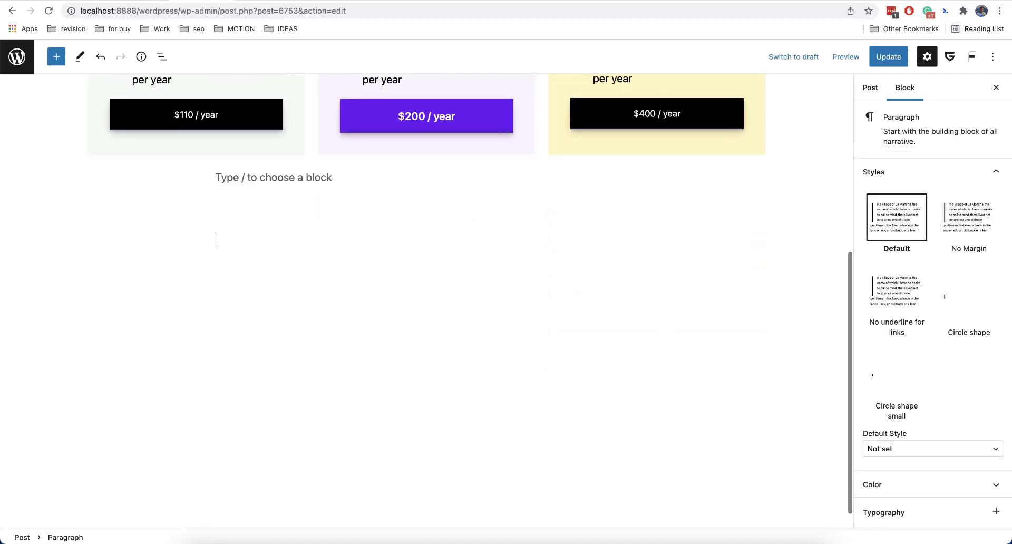
pyautogui.write('/con')
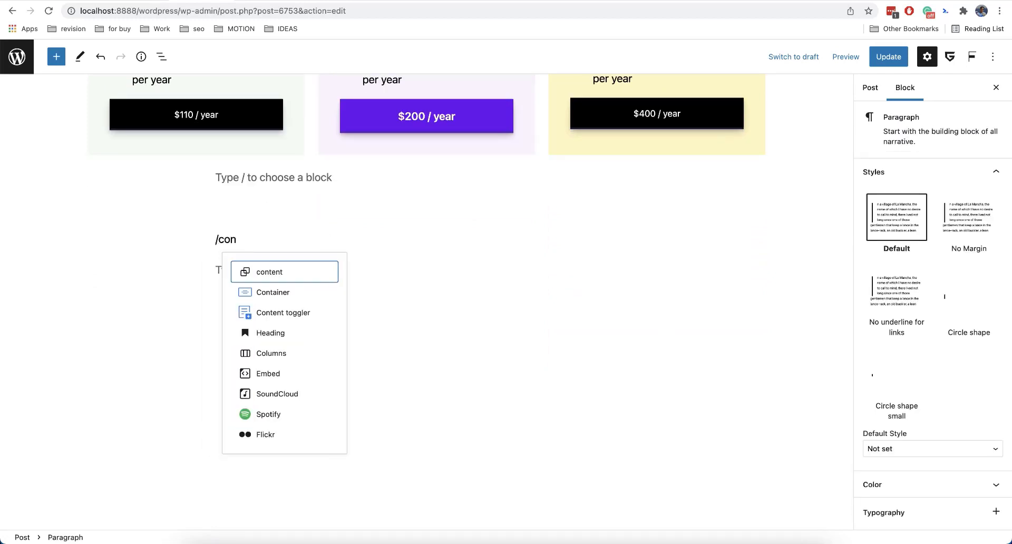
pyautogui.press('Down')
pyautogui.press('Return')
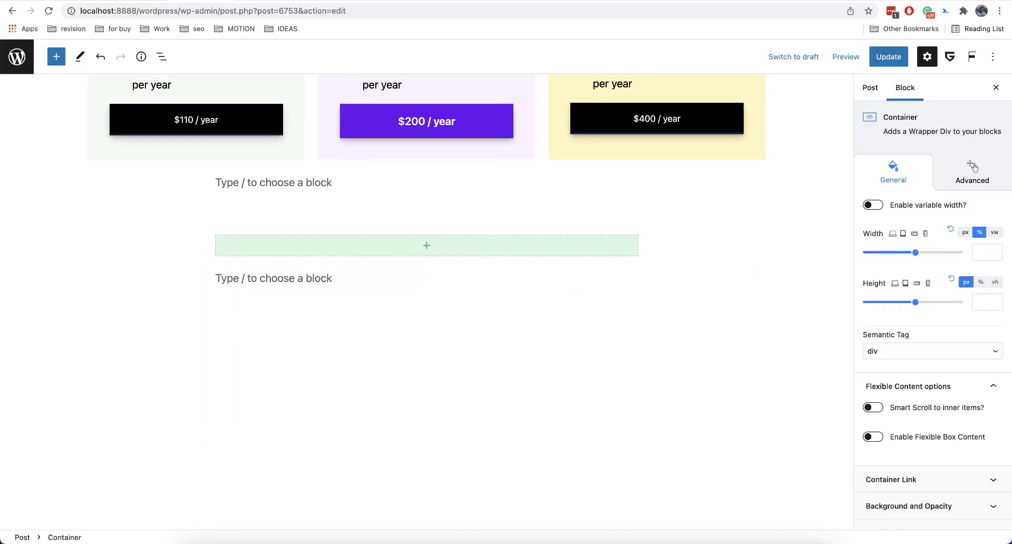
# Insert a core Group block directly below the Container.
pyautogui.click(283, 279)
pyautogui.write('/')
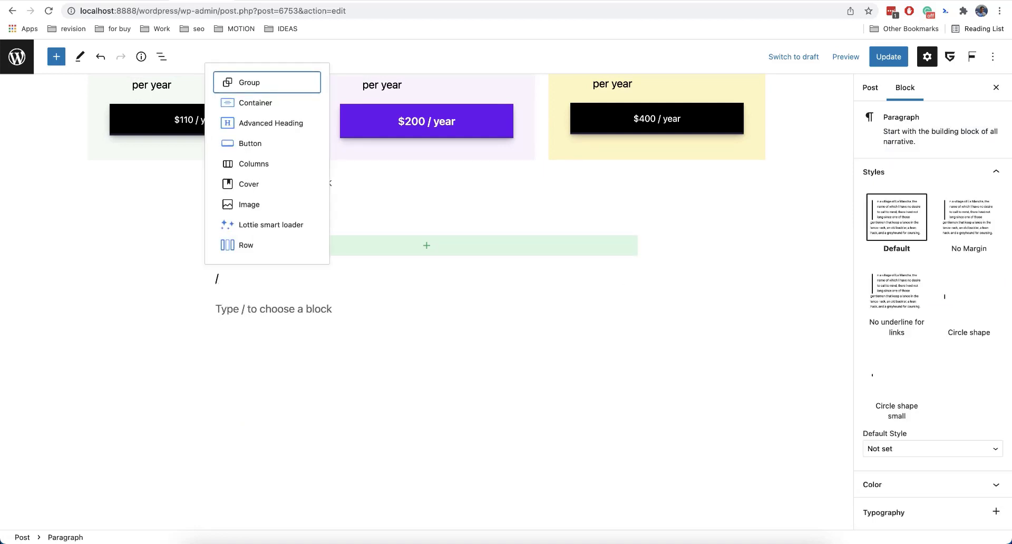
pyautogui.write('grou')
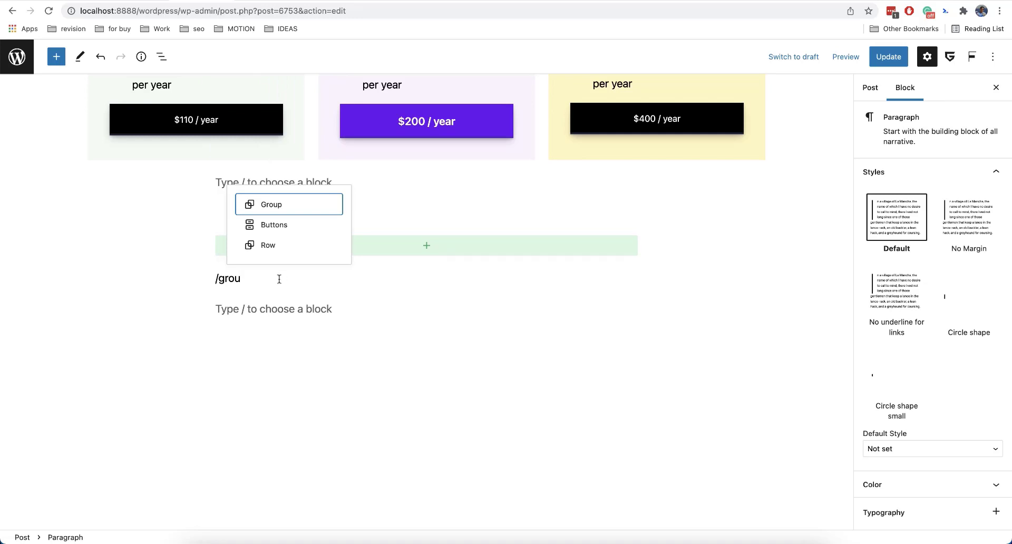
pyautogui.press('Return')
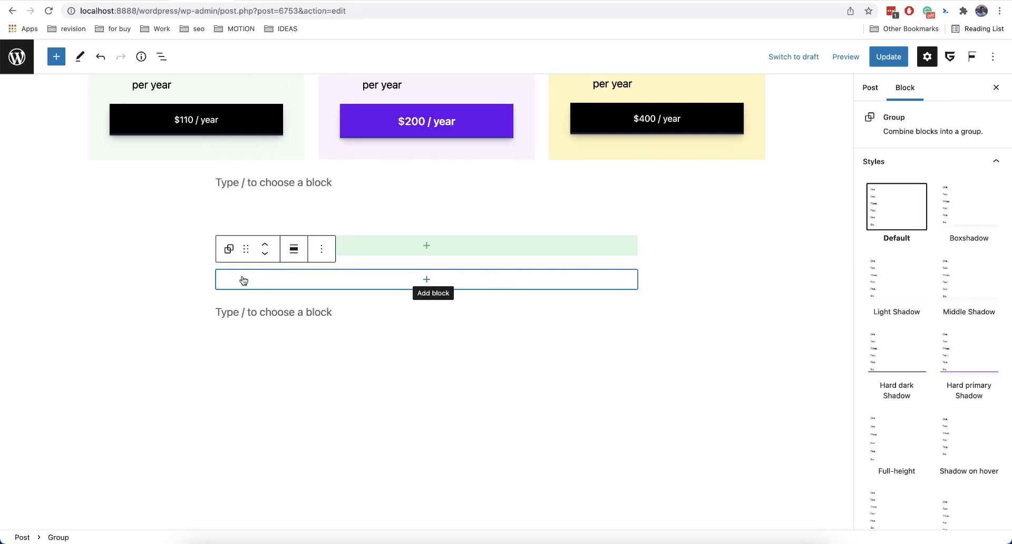
# Examine the Group block's Layout, Border and Color options for comparison with the Container.
pyautogui.scroll(-10, 1005, 273)
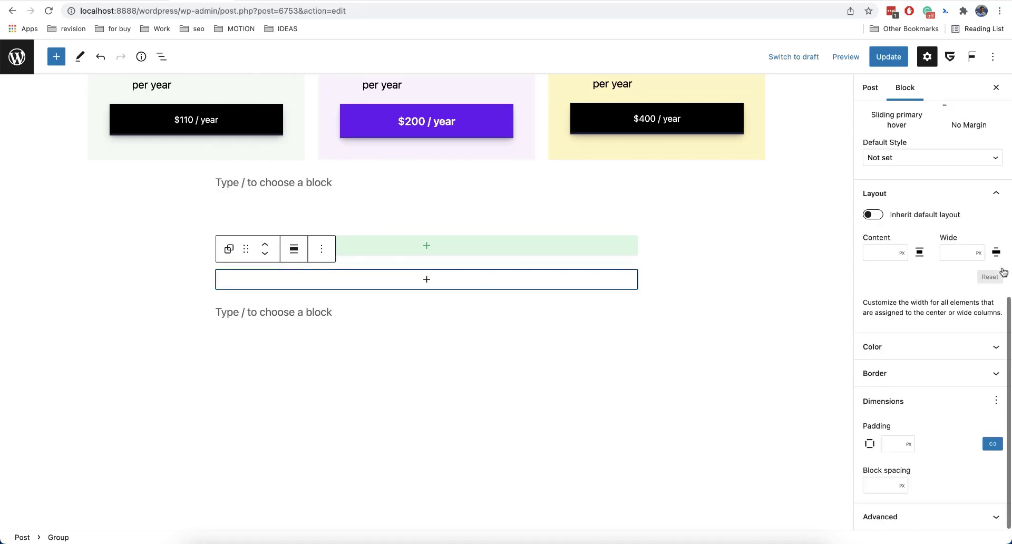
pyautogui.click(937, 372)
pyautogui.click(904, 350)
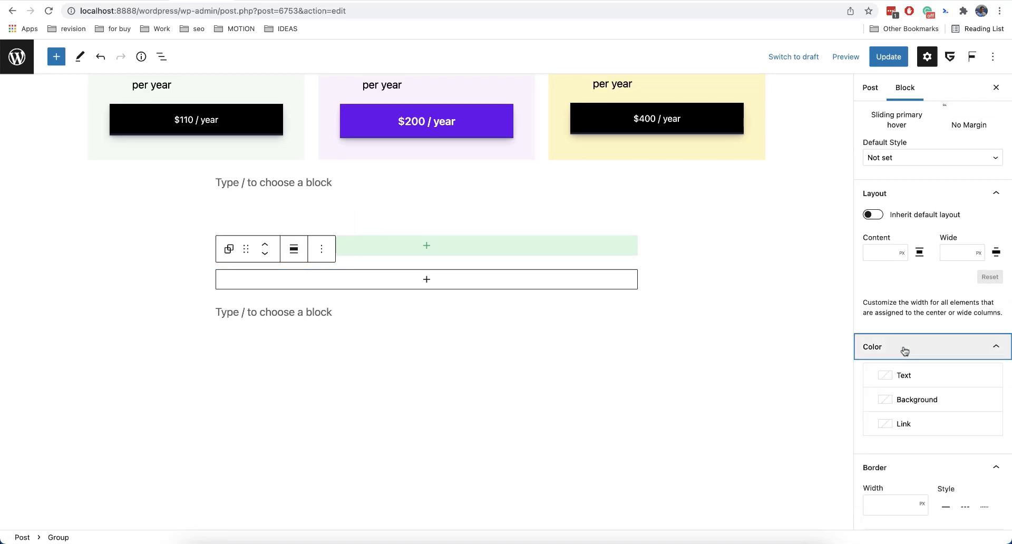
pyautogui.click(597, 255)
pyautogui.click(597, 254)
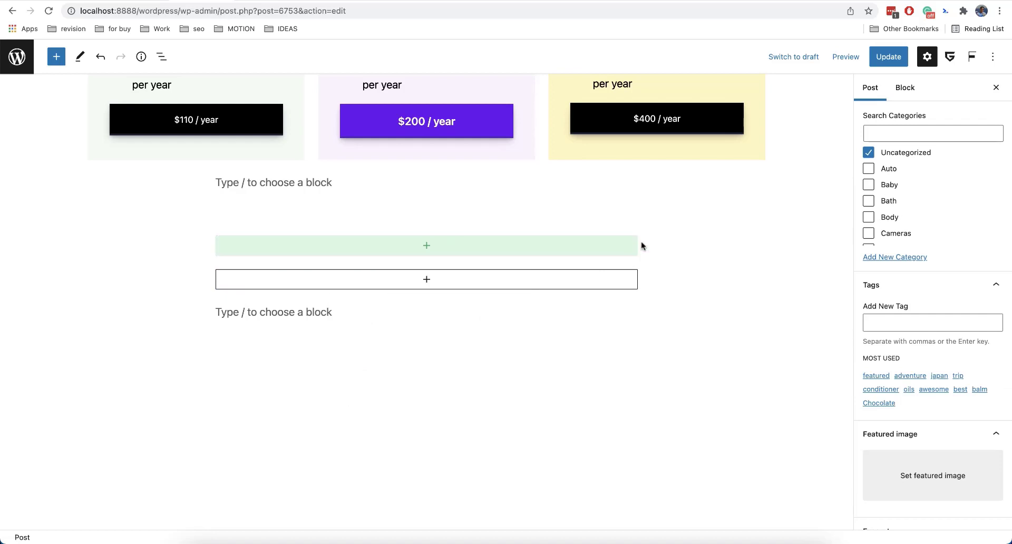
# Add an Image block inside the Container and choose the amazon logo from the media library.
pyautogui.click(311, 252)
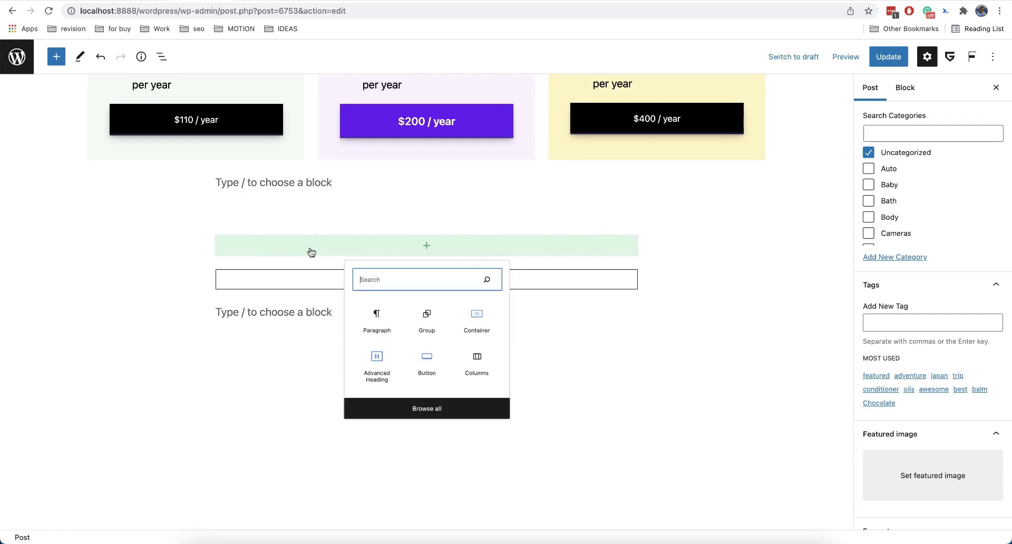
pyautogui.write('ima')
pyautogui.click(372, 331)
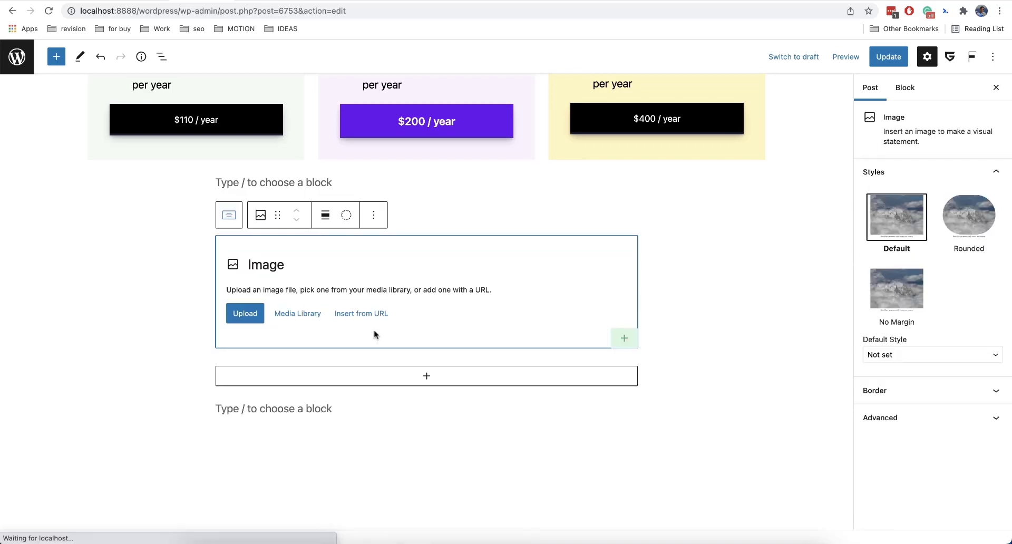
pyautogui.click(285, 314)
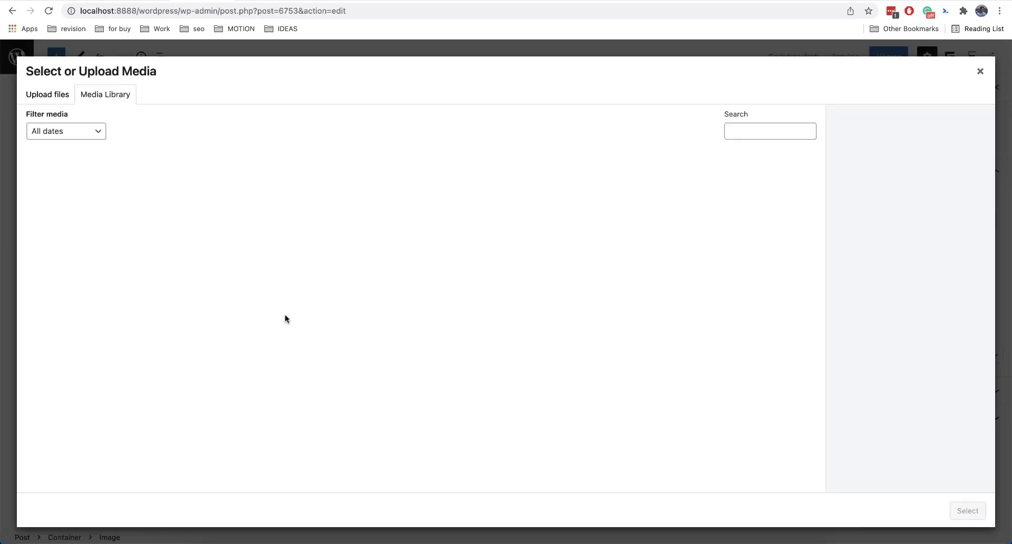
pyautogui.click(322, 359)
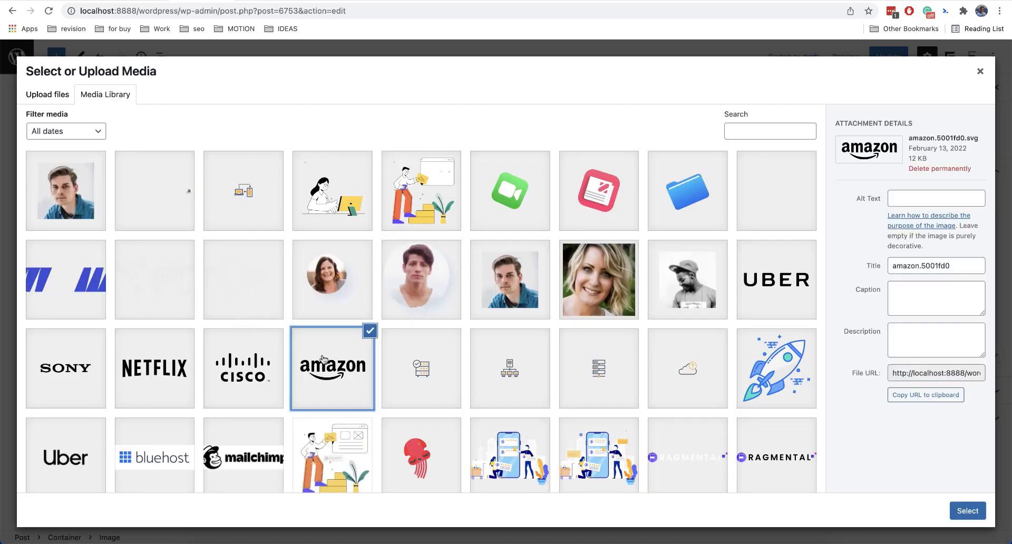
pyautogui.click(968, 511)
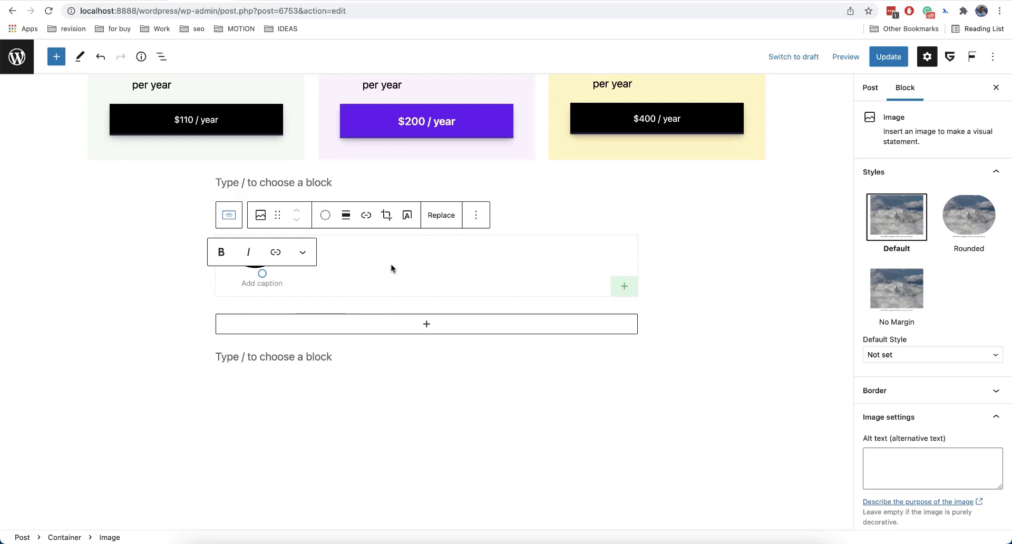
pyautogui.scroll(-4, 974, 302)
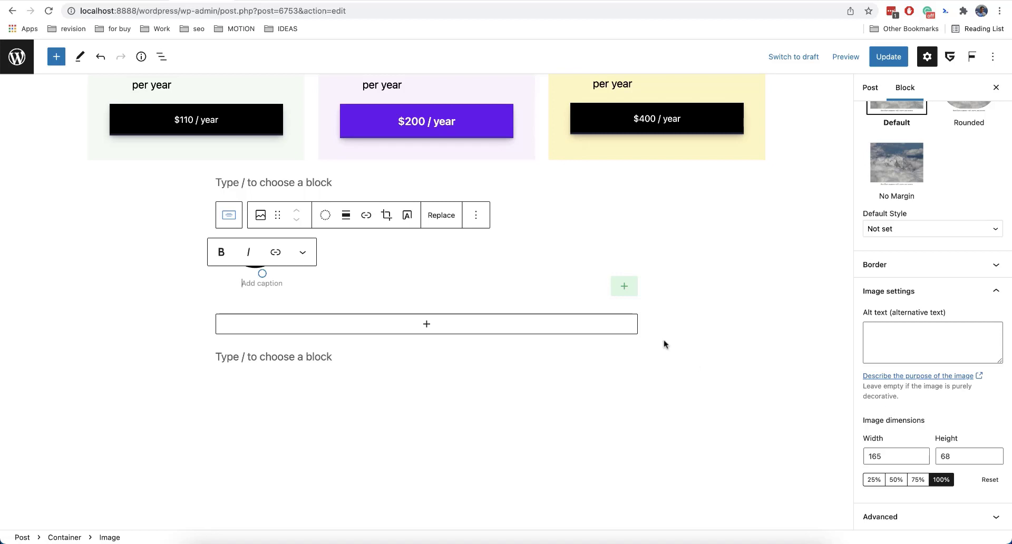
# Try a bottom margin of -10 px in the Container's Spacing settings and clear it again.
pyautogui.click(229, 217)
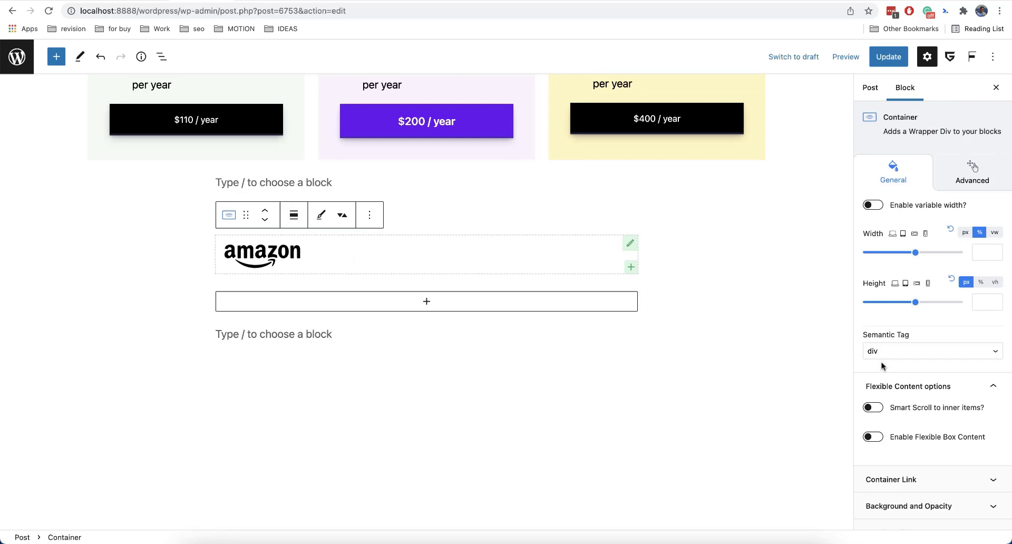
pyautogui.scroll(-5, 903, 390)
pyautogui.scroll(5, 903, 390)
pyautogui.scroll(-5, 903, 390)
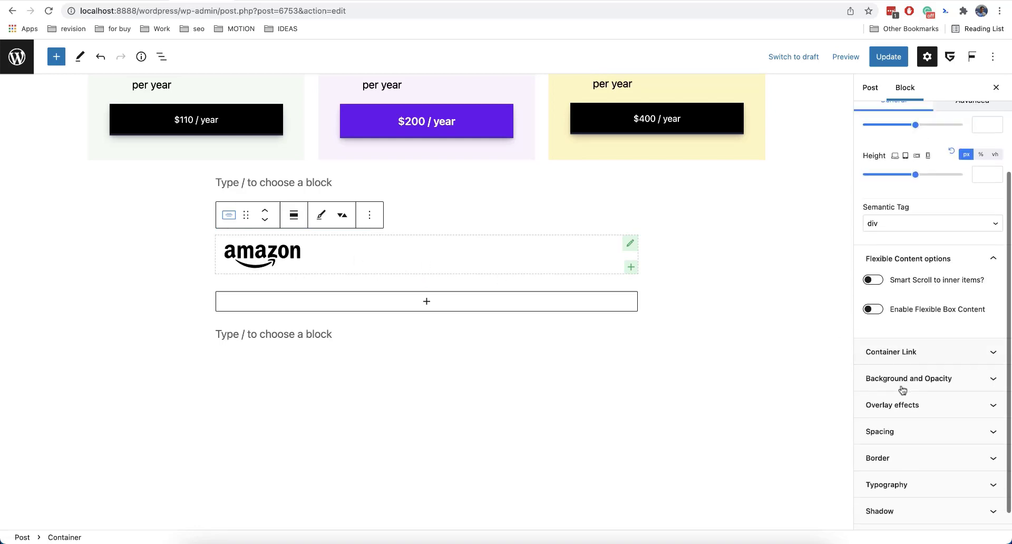
pyautogui.click(920, 412)
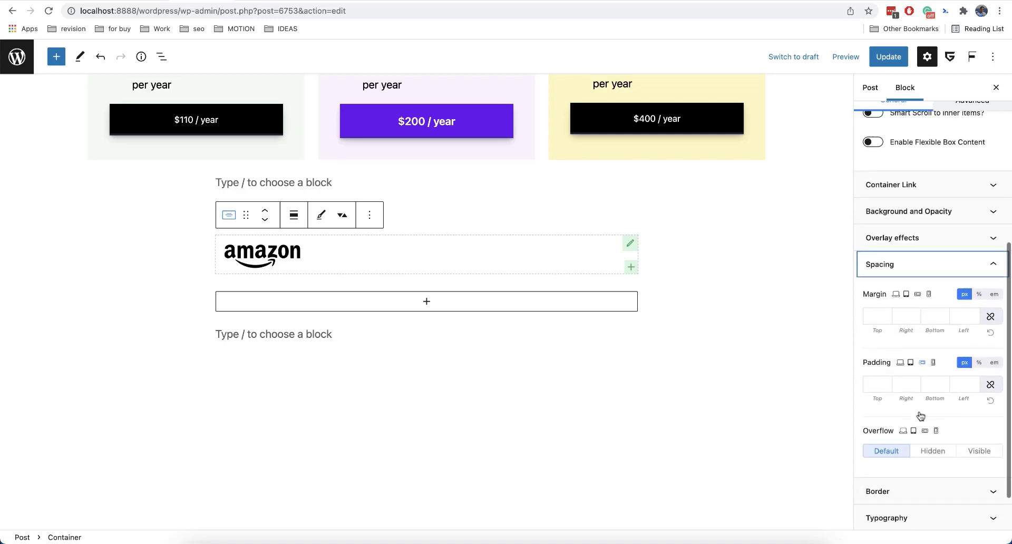
pyautogui.scroll(-2, 920, 416)
pyautogui.click(927, 263)
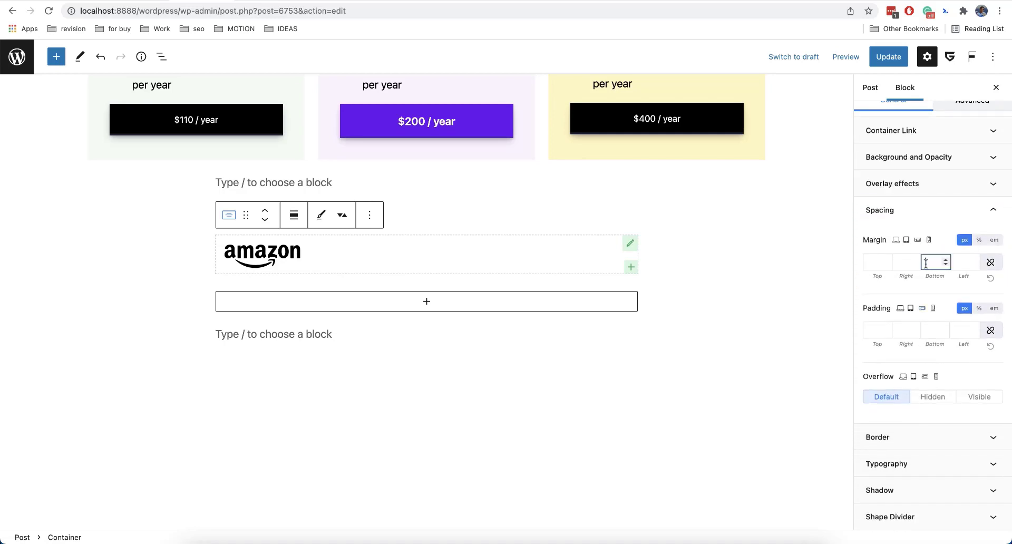
pyautogui.write('-10')
pyautogui.press('BackSpace')
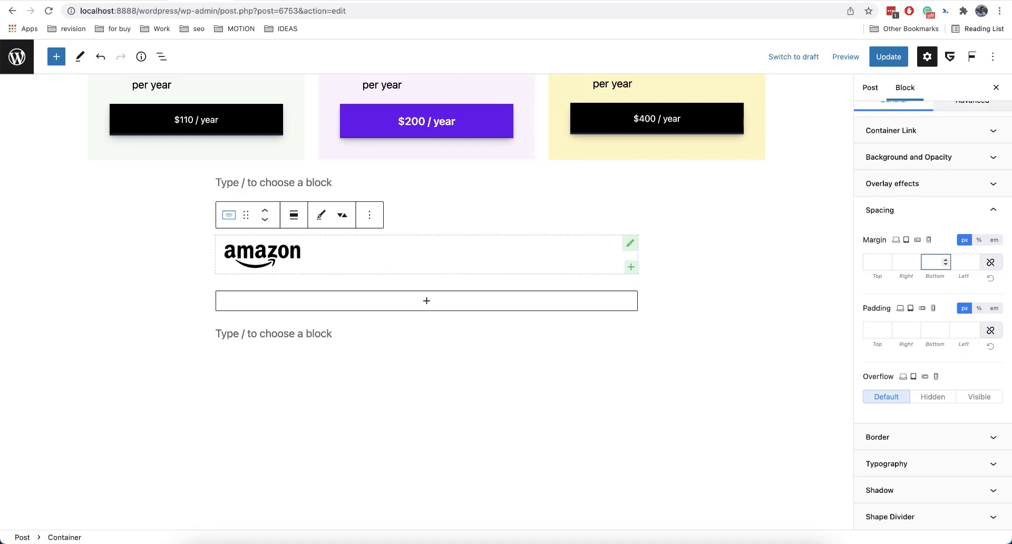
# Set the Container's position to Absolute in its advanced settings.
pyautogui.scroll(5, 917, 314)
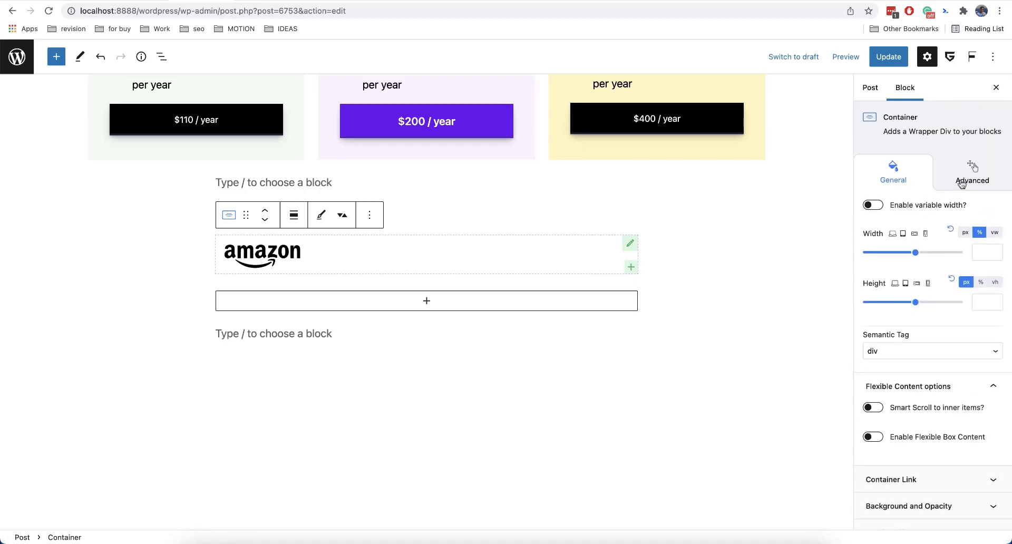
pyautogui.click(962, 182)
pyautogui.scroll(-1, 894, 403)
pyautogui.click(901, 409)
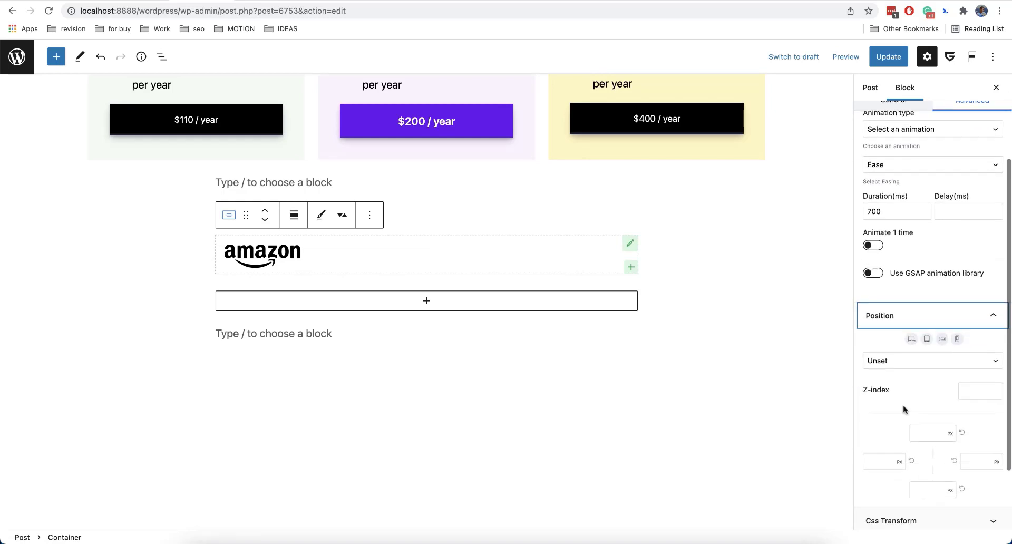
pyautogui.scroll(-3, 905, 410)
pyautogui.click(926, 280)
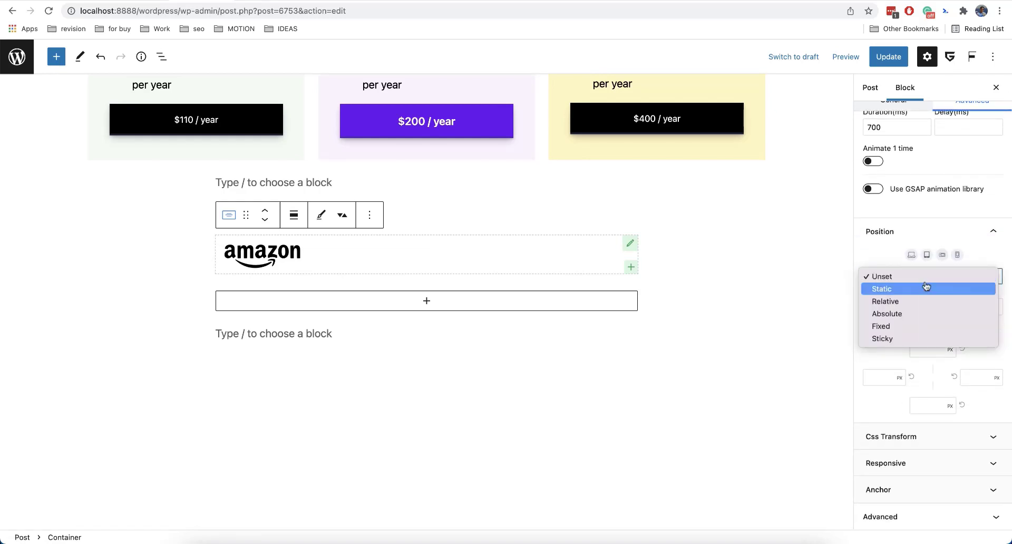
pyautogui.click(918, 313)
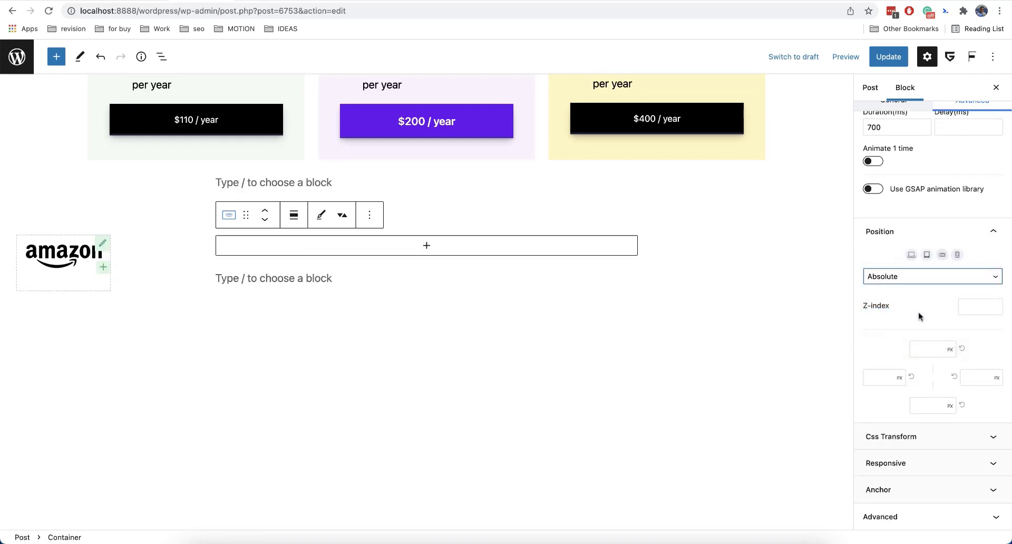
# Set the Container's top position offset to 0 px and check its placement on the page.
pyautogui.click(929, 348)
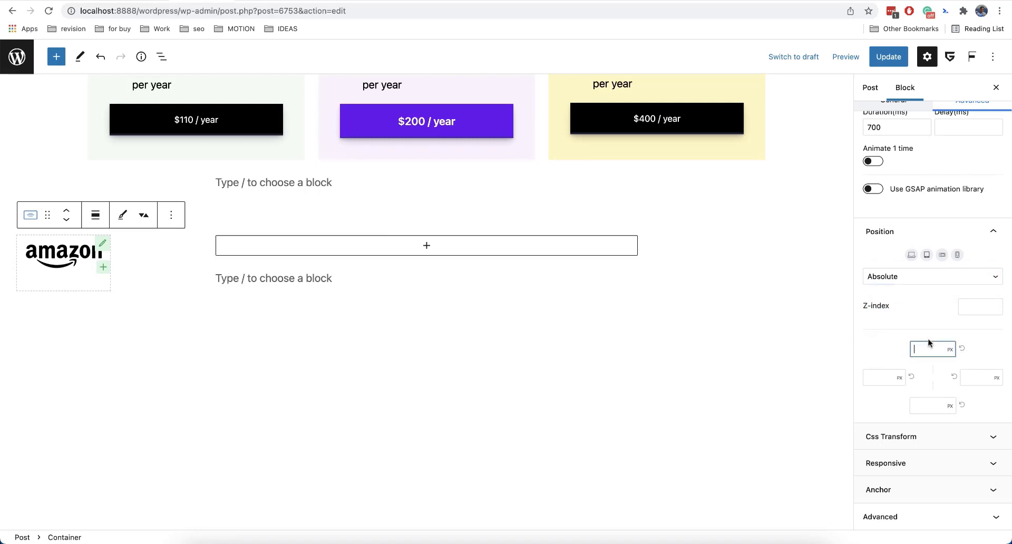
pyautogui.write('0')
pyautogui.scroll(6, 669, 317)
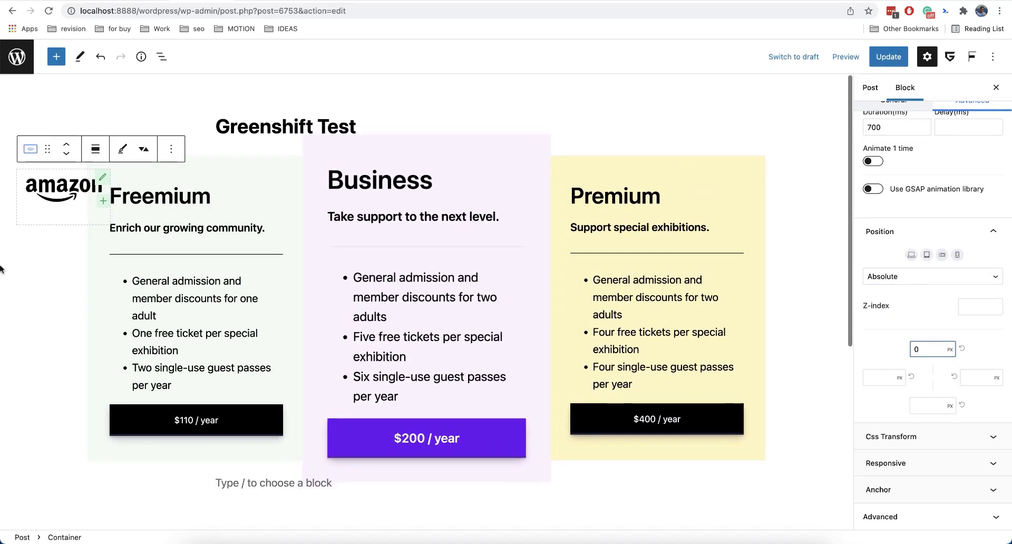
pyautogui.scroll(-5, 583, 320)
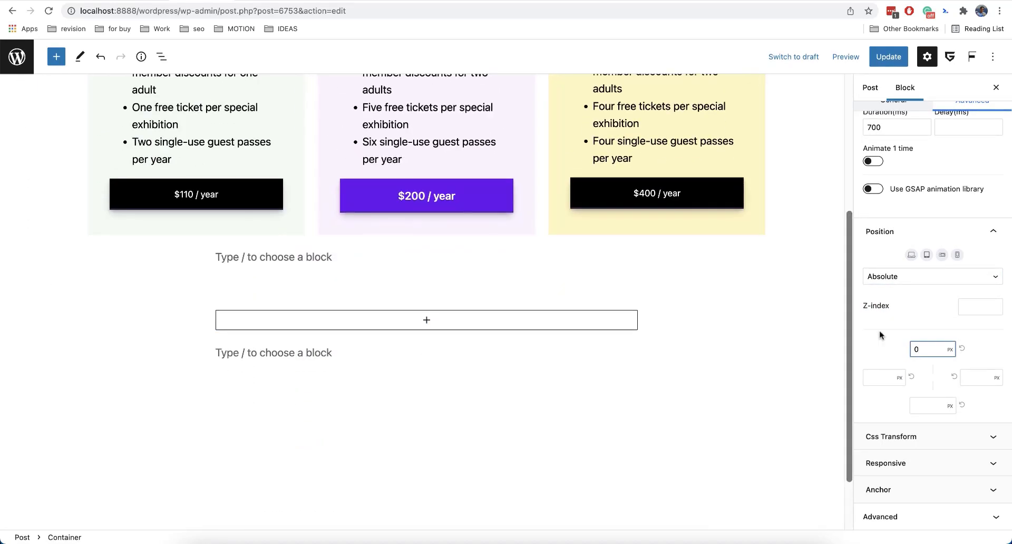
# Reset the Container's top offset and return its position to Unset.
pyautogui.click(963, 350)
pyautogui.click(963, 351)
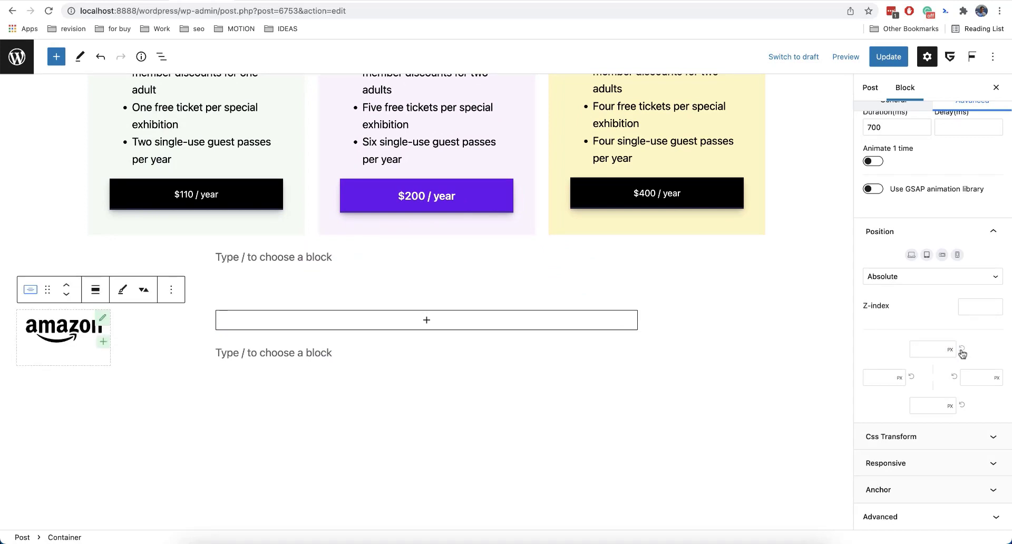
pyautogui.click(943, 286)
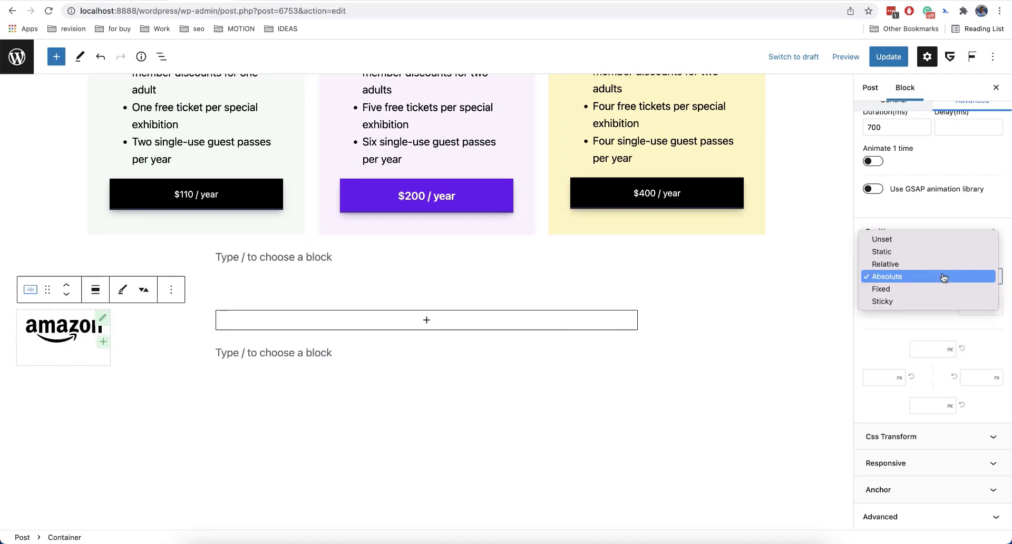
pyautogui.click(890, 239)
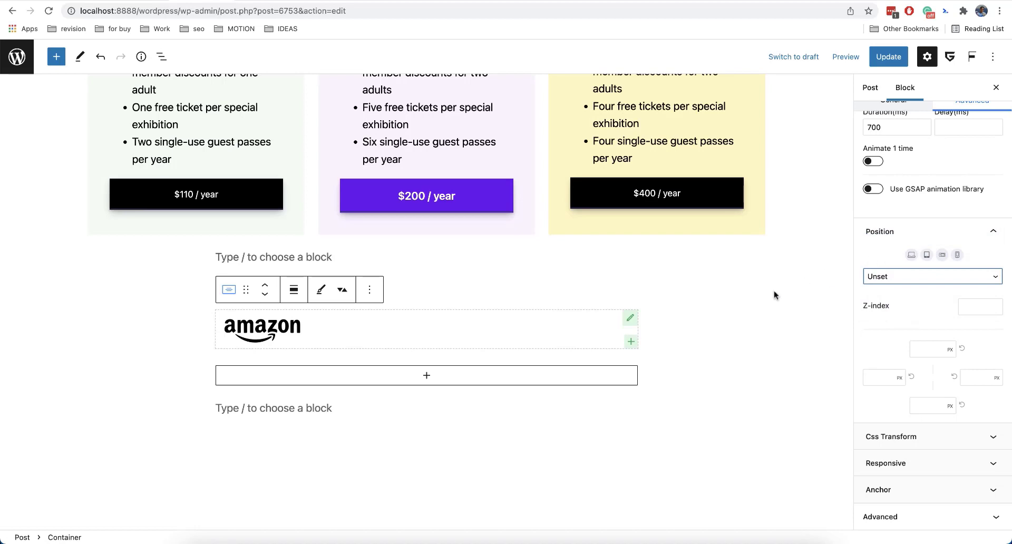
# Compare the general settings of the Premium column with those of the Container holding the amazon logo.
pyautogui.scroll(5, 923, 332)
pyautogui.click(910, 188)
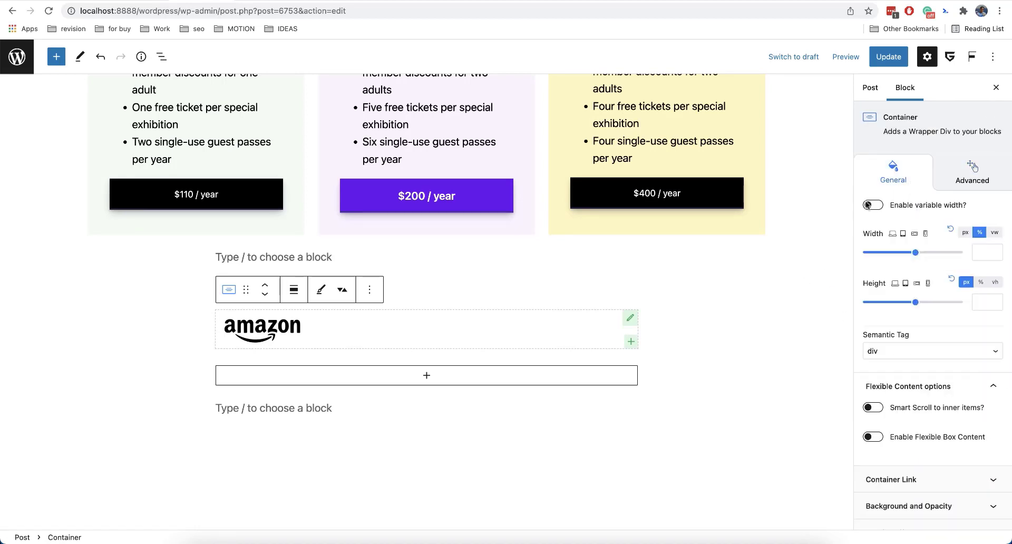
pyautogui.scroll(5, 758, 170)
pyautogui.click(758, 170)
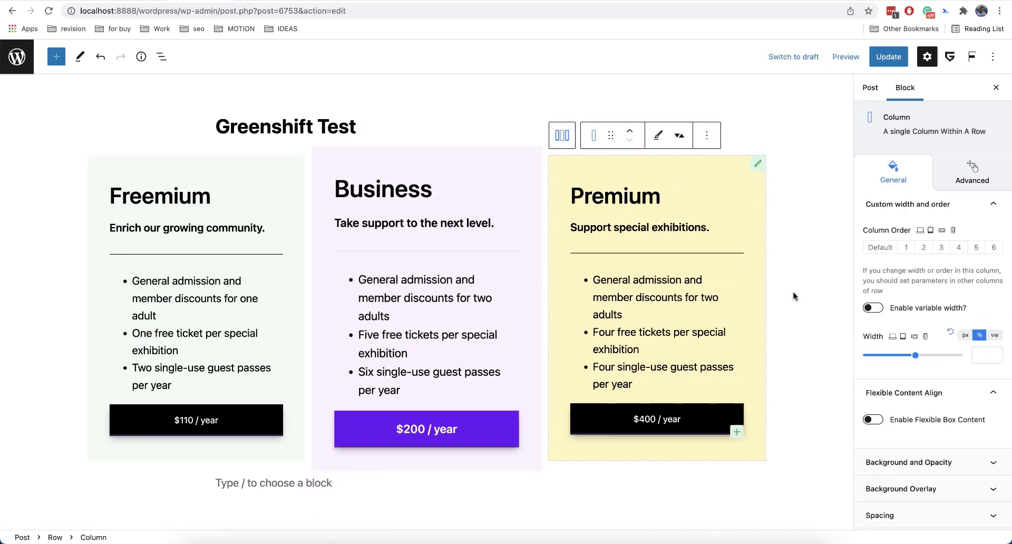
pyautogui.scroll(-5, 793, 294)
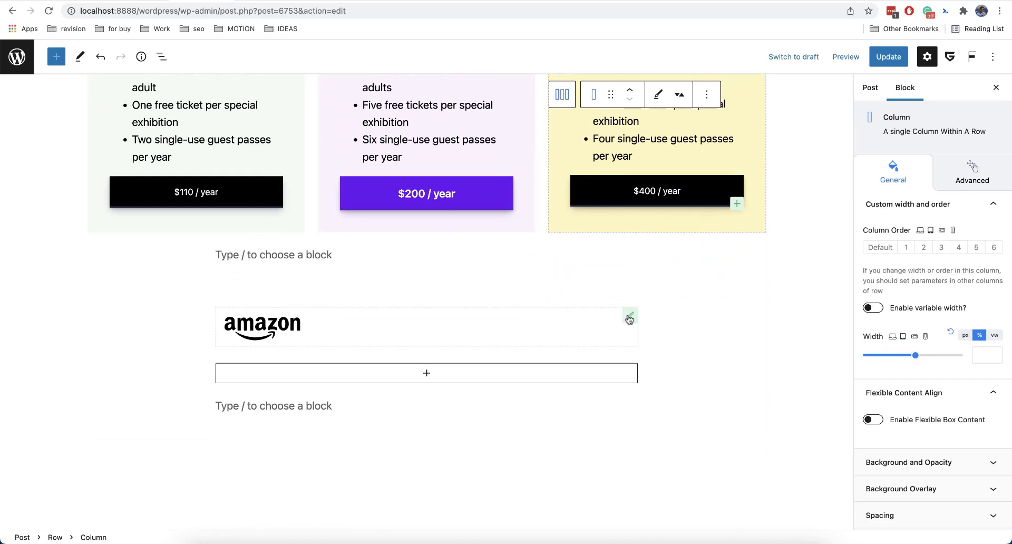
pyautogui.click(625, 318)
pyautogui.scroll(-3, 924, 356)
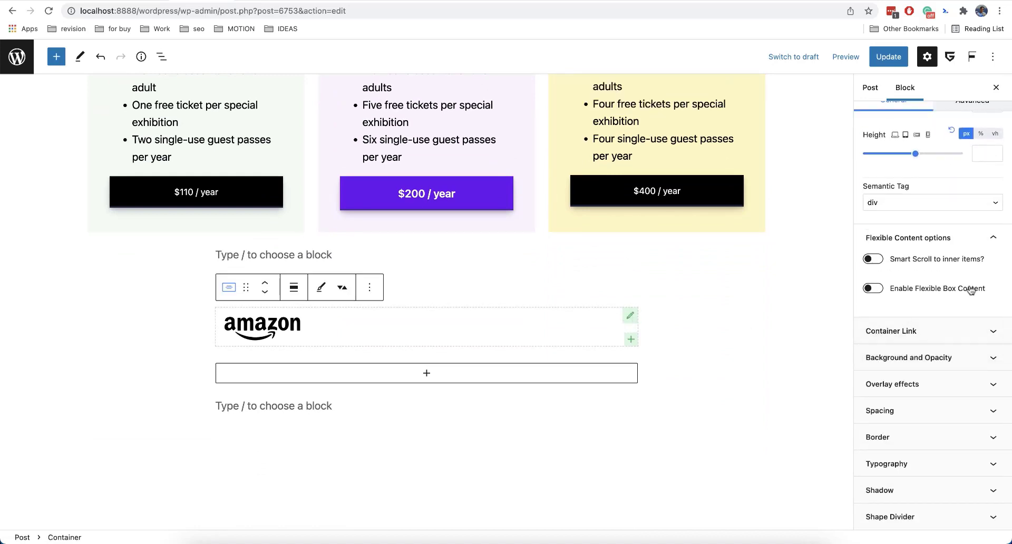
# Enable Flexible Box Content for the Container holding the amazon logo.
pyautogui.click(893, 292)
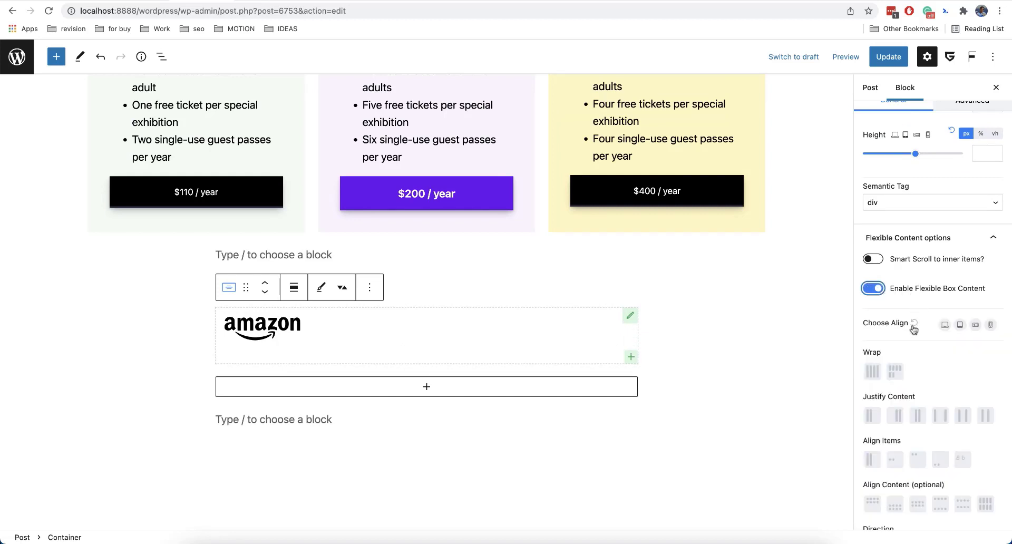
pyautogui.scroll(-2, 936, 417)
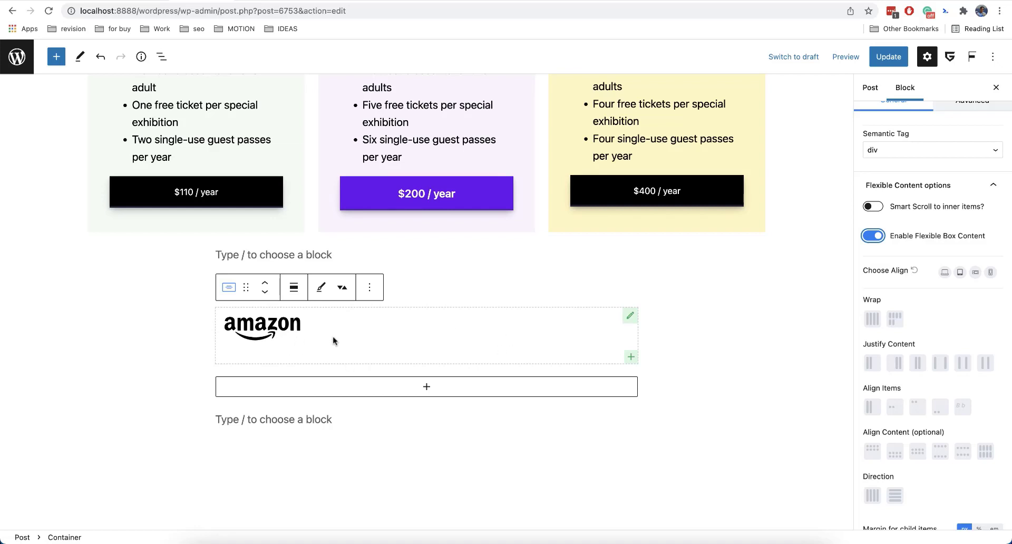
pyautogui.click(632, 357)
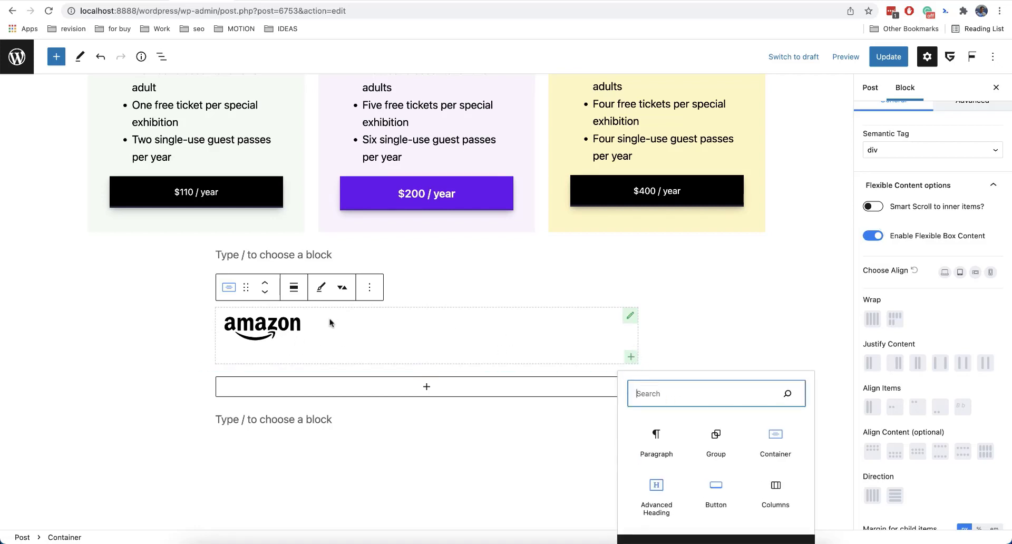
# Duplicate the amazon image four times inside the Container, making five logos in total.
pyautogui.click(286, 326)
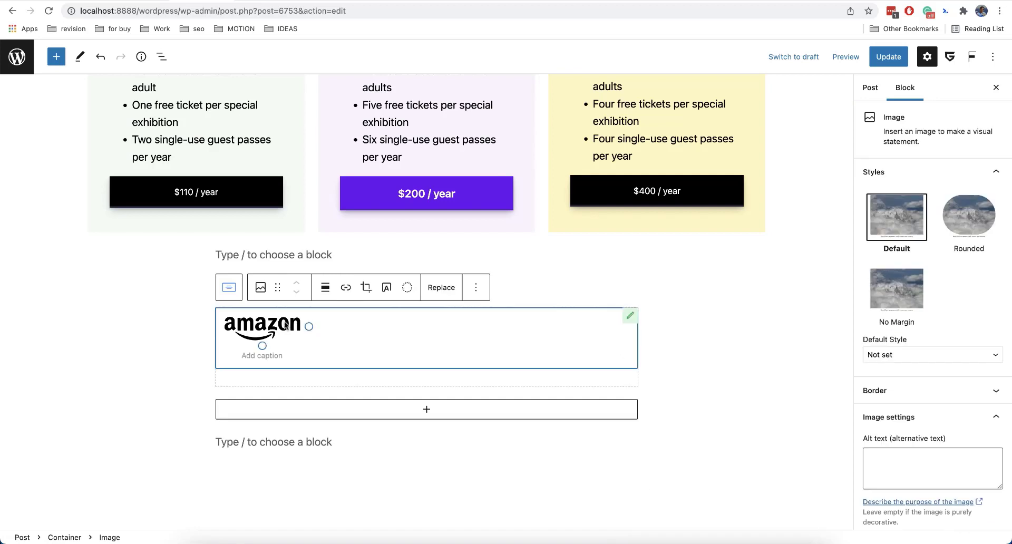
pyautogui.click(476, 287)
pyautogui.click(475, 364)
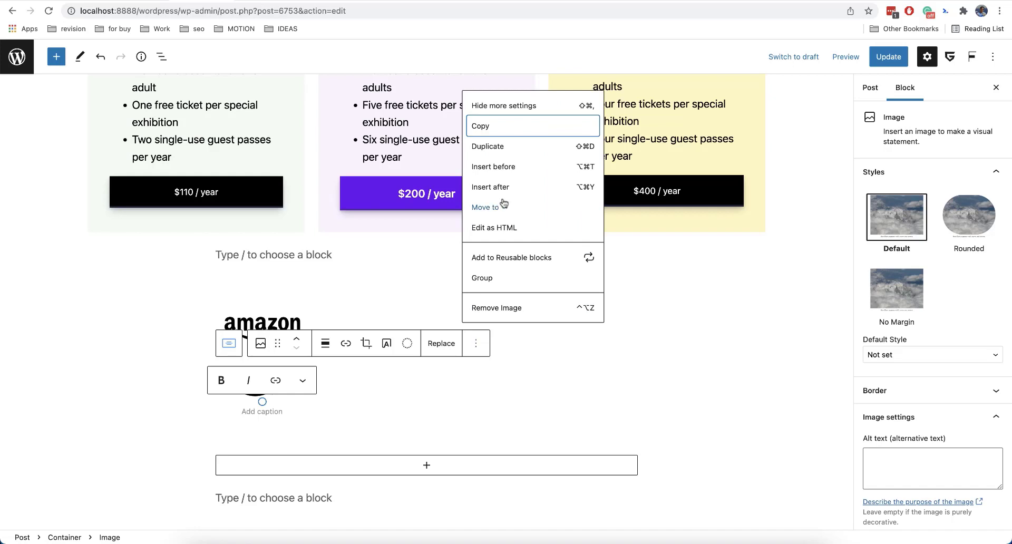
pyautogui.click(500, 146)
pyautogui.click(476, 399)
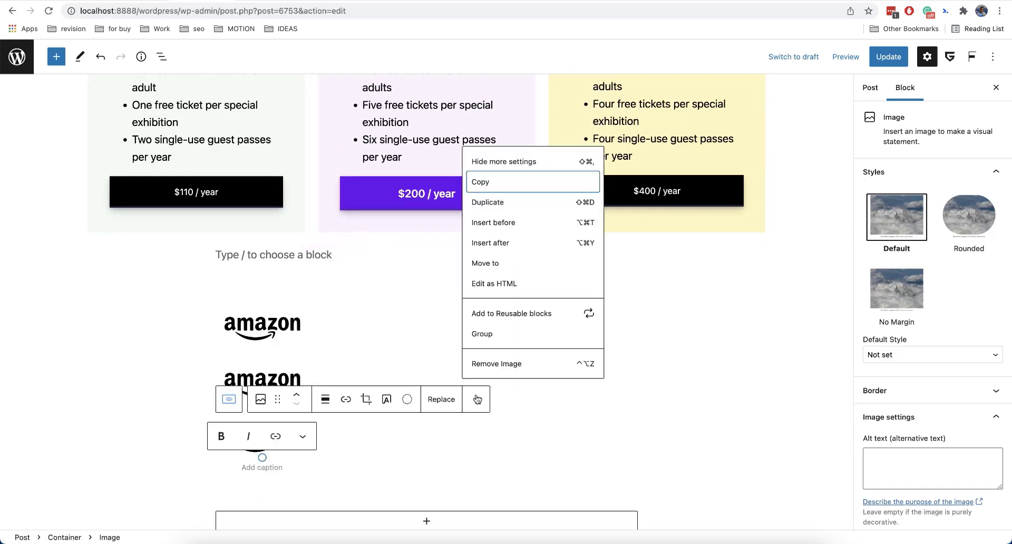
pyautogui.click(493, 202)
pyautogui.scroll(-2, 468, 433)
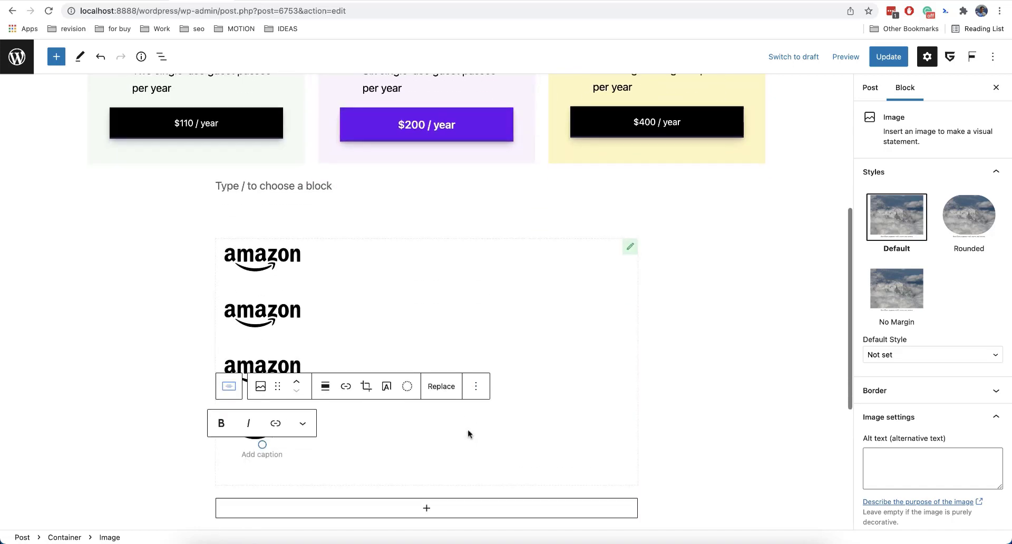
pyautogui.click(476, 386)
pyautogui.click(512, 195)
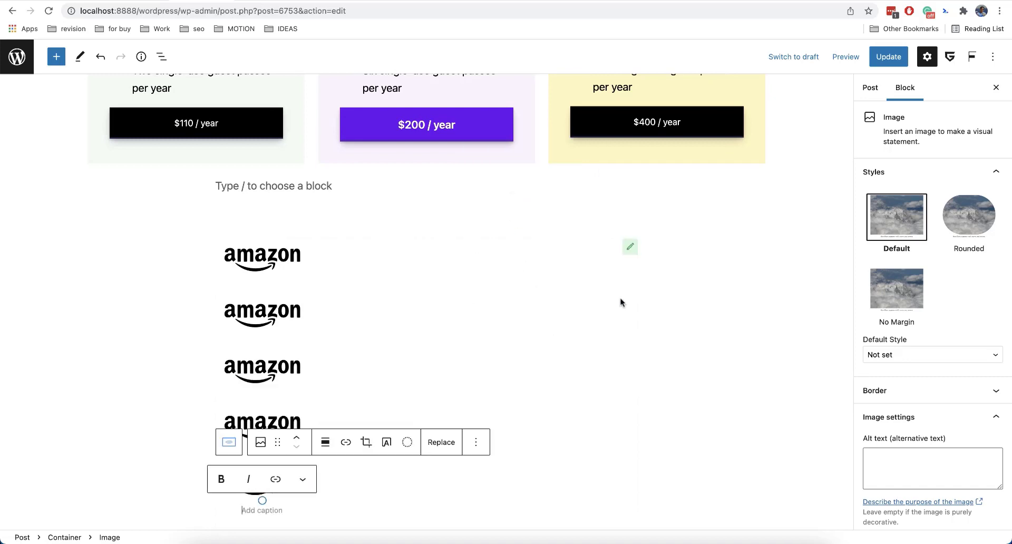
# Set the Container's flex direction so that the five logos line up side by side in one row.
pyautogui.click(630, 248)
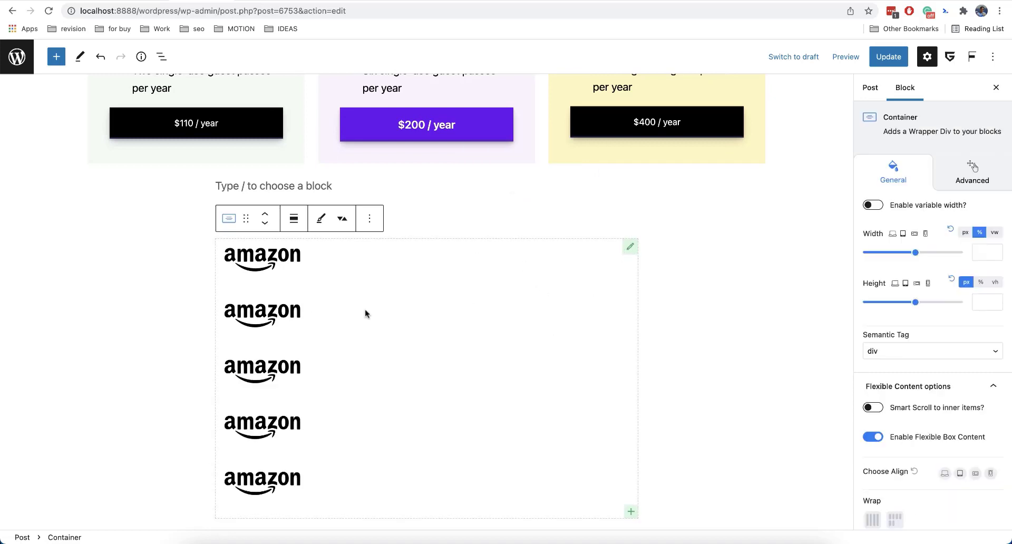
pyautogui.scroll(-5, 945, 362)
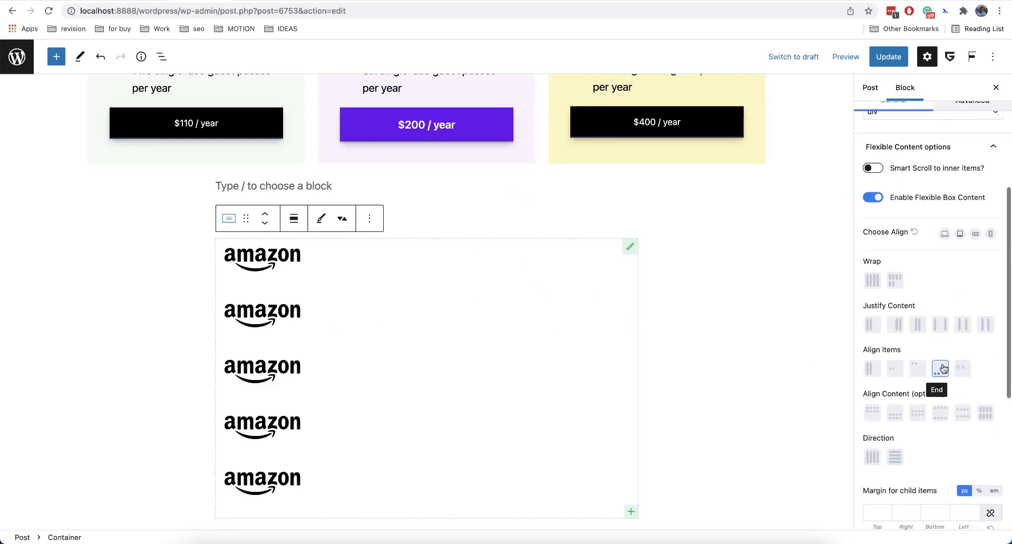
pyautogui.click(872, 458)
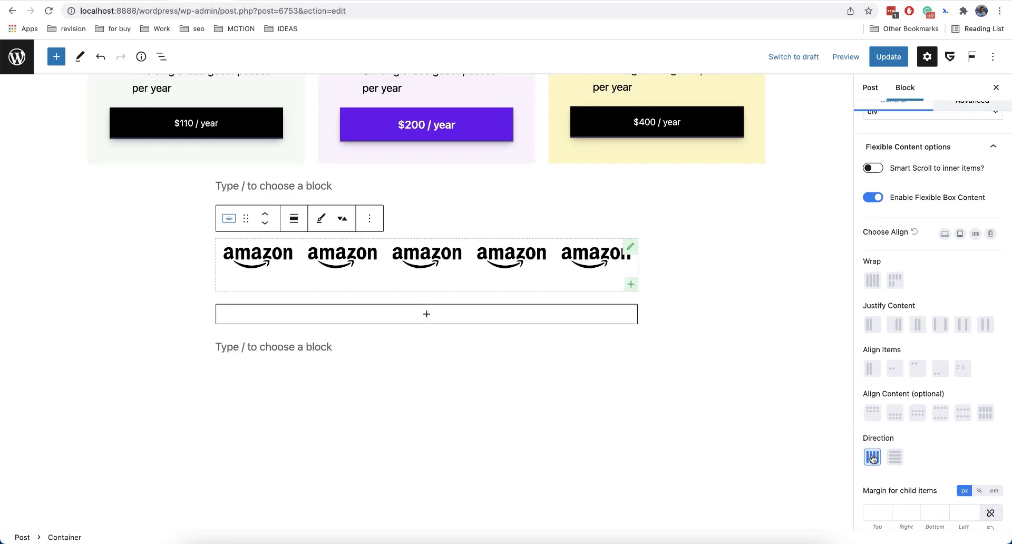
pyautogui.scroll(-1, 892, 394)
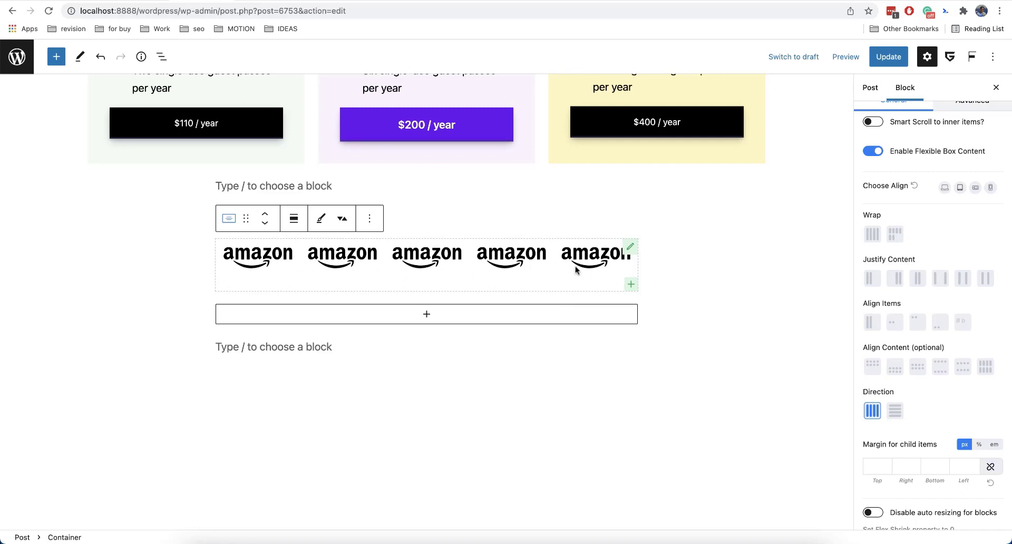
# Set the margin for the Container's child items to 10 px right and 10 px bottom.
pyautogui.scroll(-1, 931, 452)
pyautogui.click(906, 425)
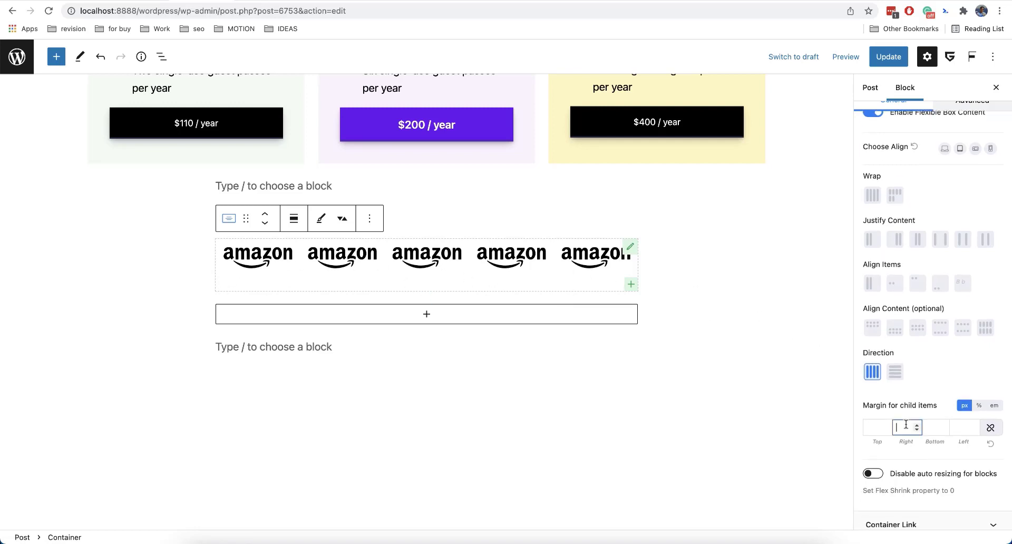
pyautogui.write('10')
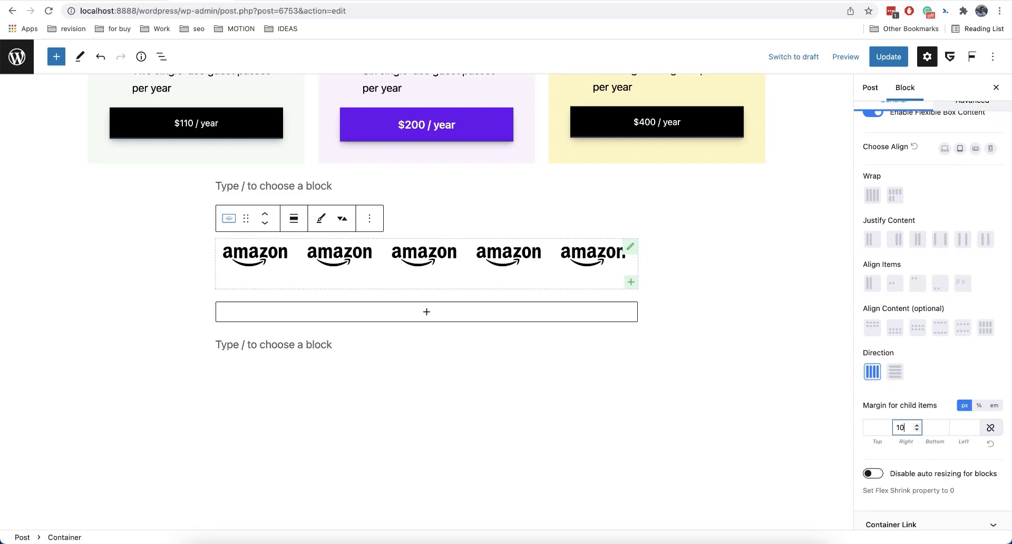
pyautogui.press('Tab')
pyautogui.write('10')
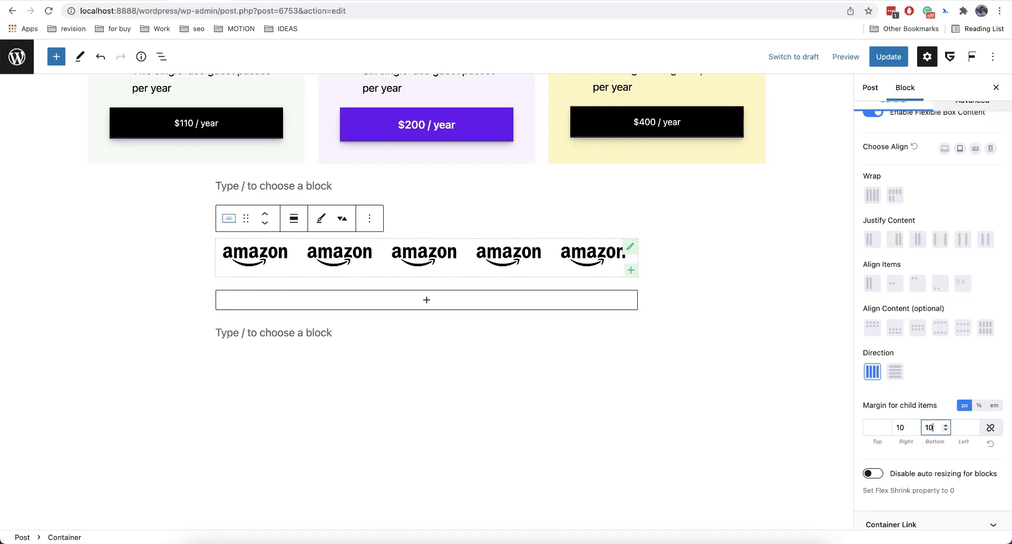
pyautogui.click(930, 377)
# Replace the fourth amazon logo with the red jellyfish image from the media library.
pyautogui.click(498, 253)
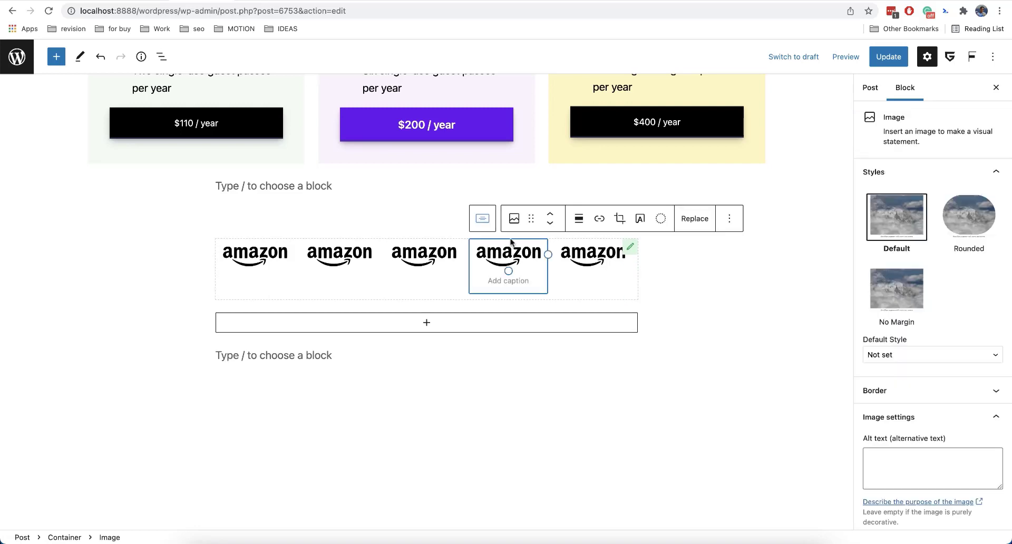
pyautogui.click(690, 218)
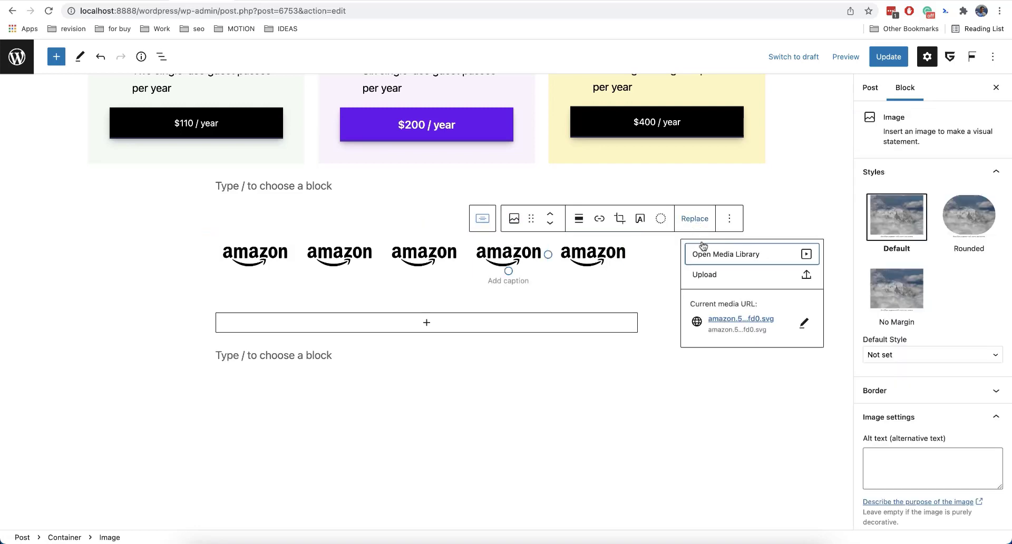
pyautogui.click(714, 258)
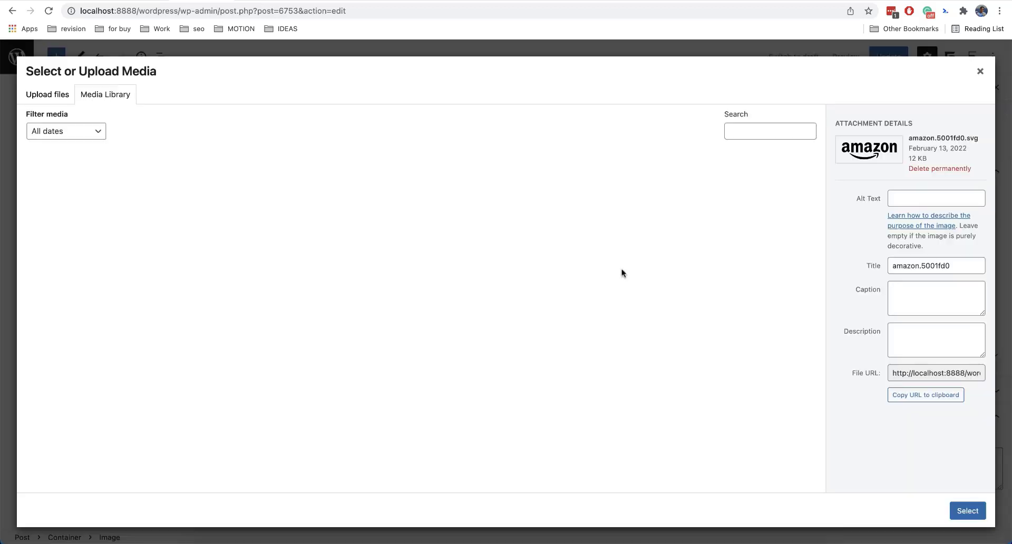
pyautogui.scroll(-2, 281, 264)
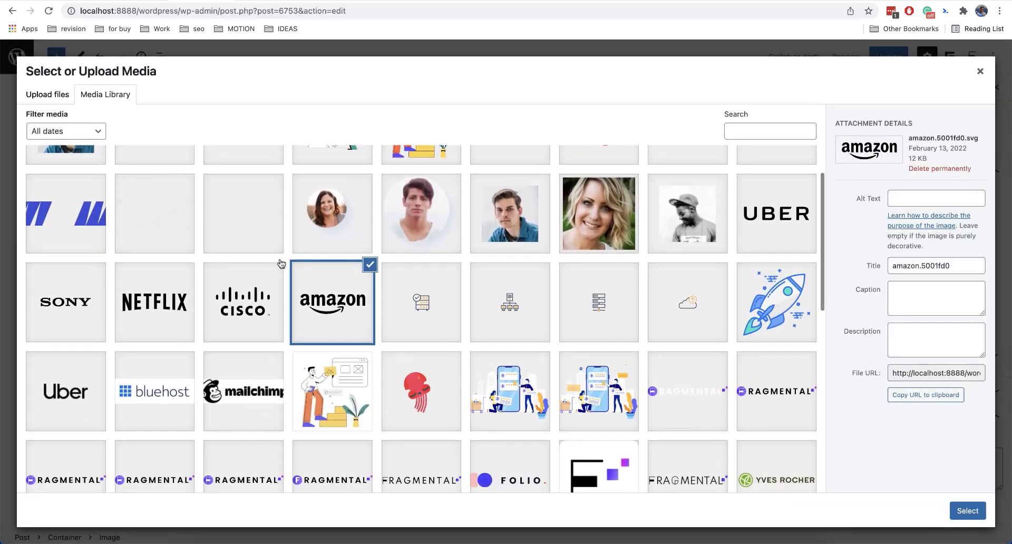
pyautogui.click(413, 393)
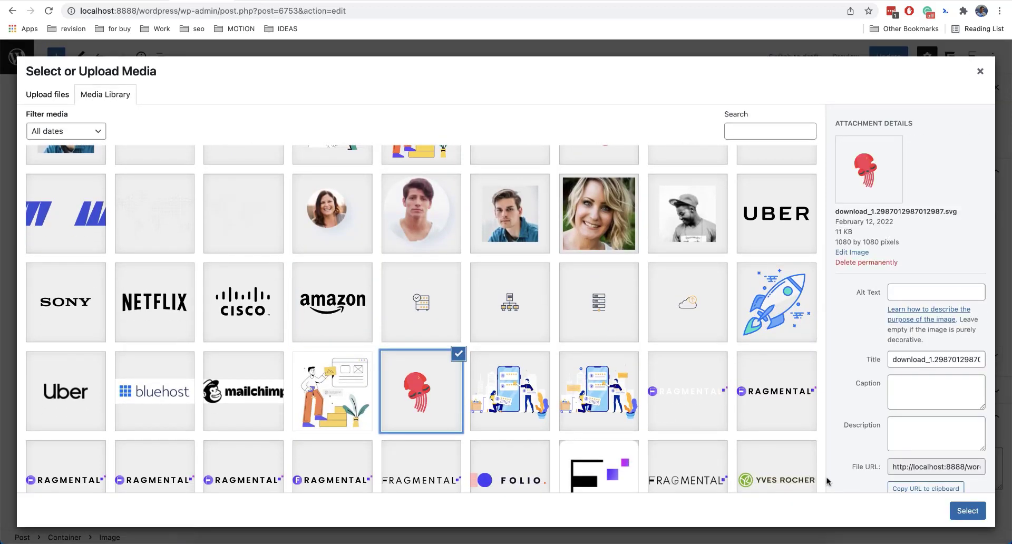
pyautogui.click(968, 511)
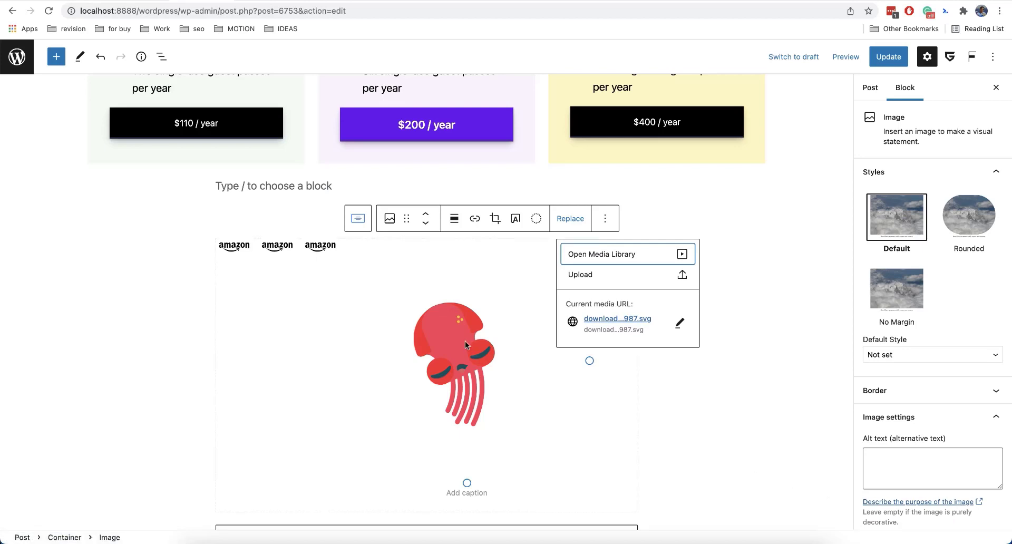
# Try Center item alignment on the Container, and set its Justify Content to the end and Align Items to the start.
pyautogui.click(358, 219)
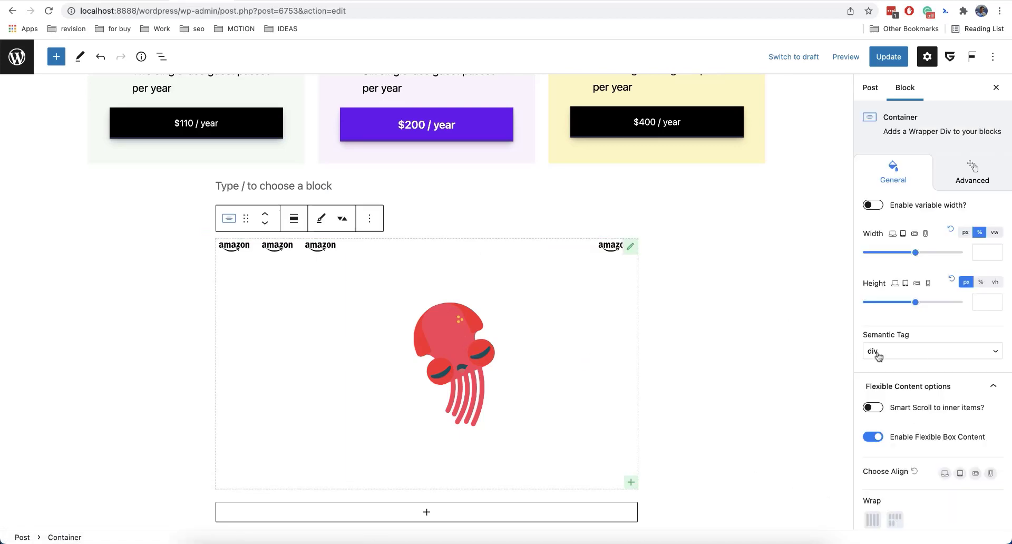
pyautogui.scroll(-5, 921, 356)
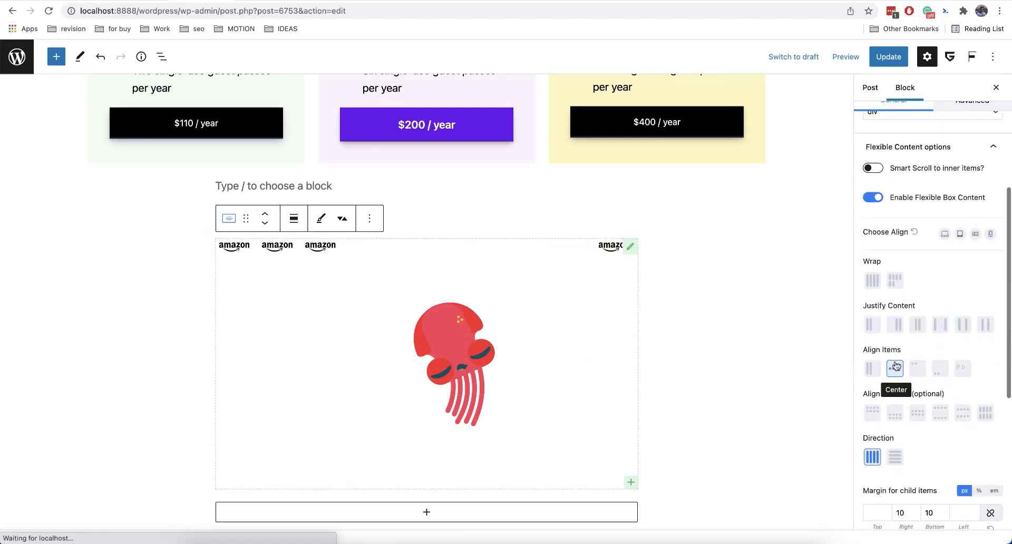
pyautogui.click(896, 368)
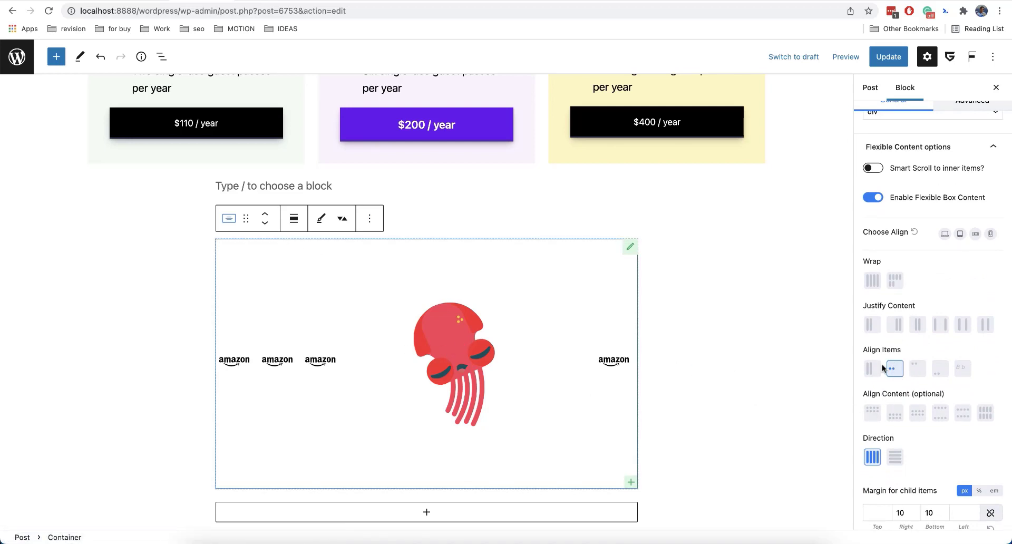
pyautogui.click(897, 326)
pyautogui.click(917, 369)
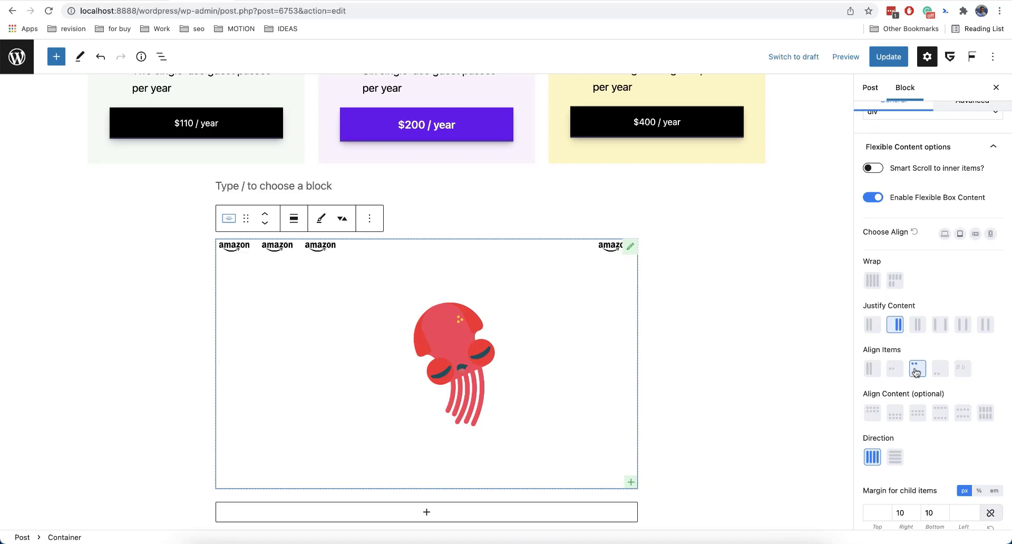
# Try wrapping the Container's items onto several lines, and return them to a single unwrapped line.
pyautogui.click(899, 283)
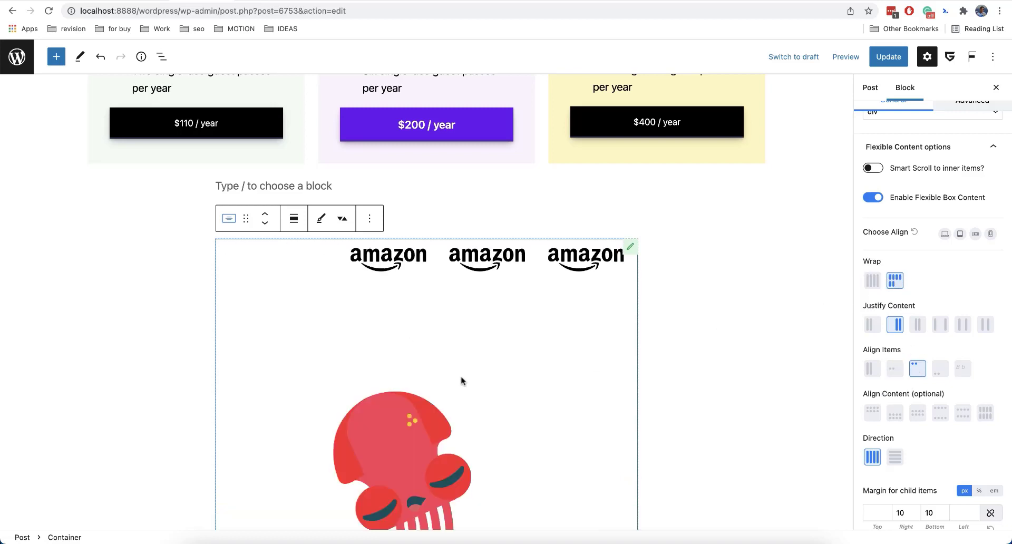
pyautogui.scroll(-3, 462, 381)
pyautogui.click(873, 280)
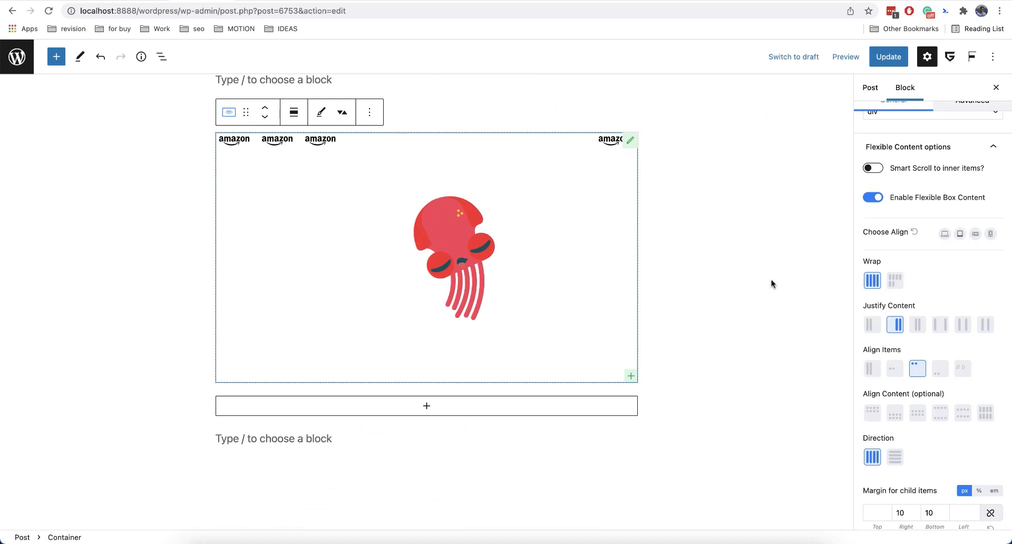
# Examine the Container's remaining flexible content options and its Container Link settings.
pyautogui.scroll(-2, 954, 400)
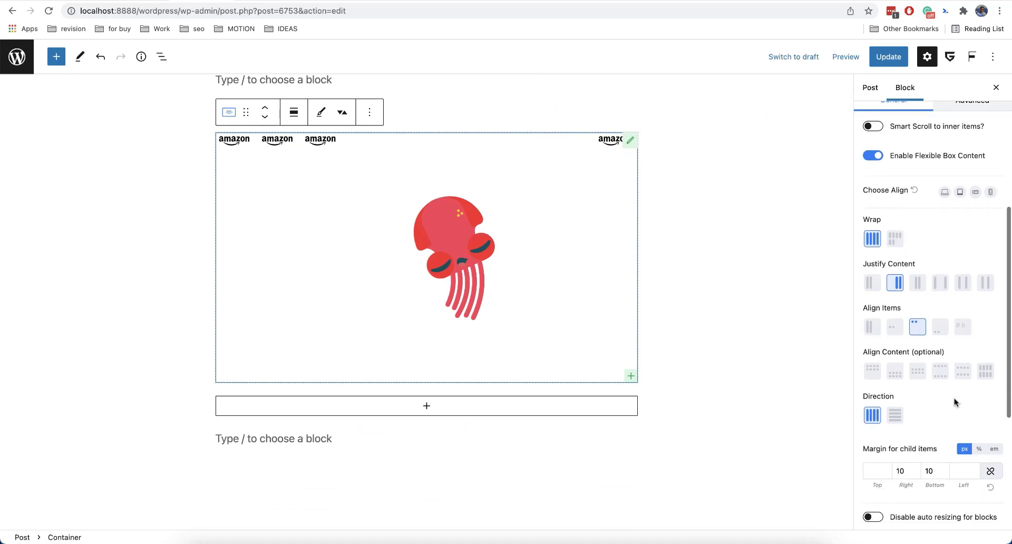
pyautogui.scroll(-5, 954, 402)
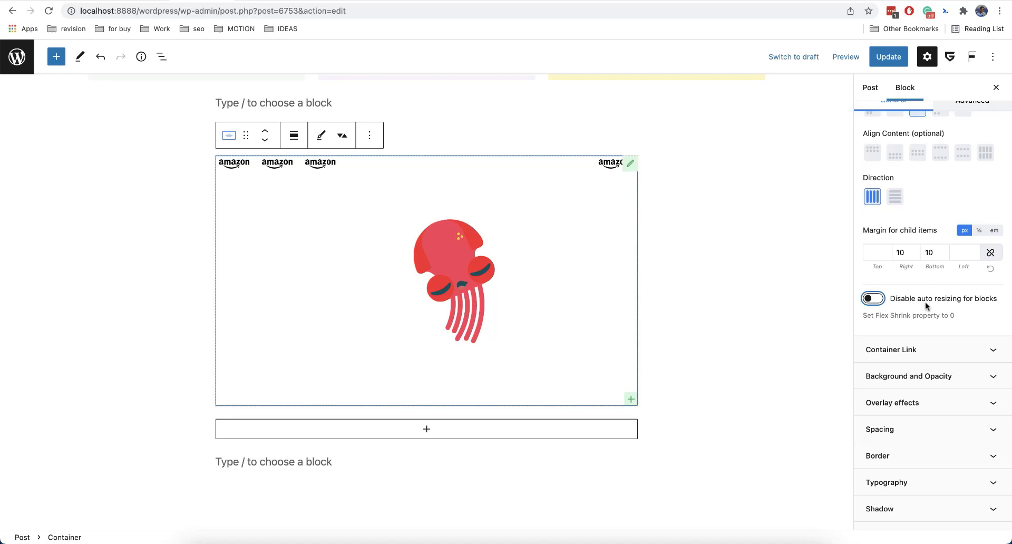
pyautogui.click(927, 346)
pyautogui.scroll(-2, 716, 273)
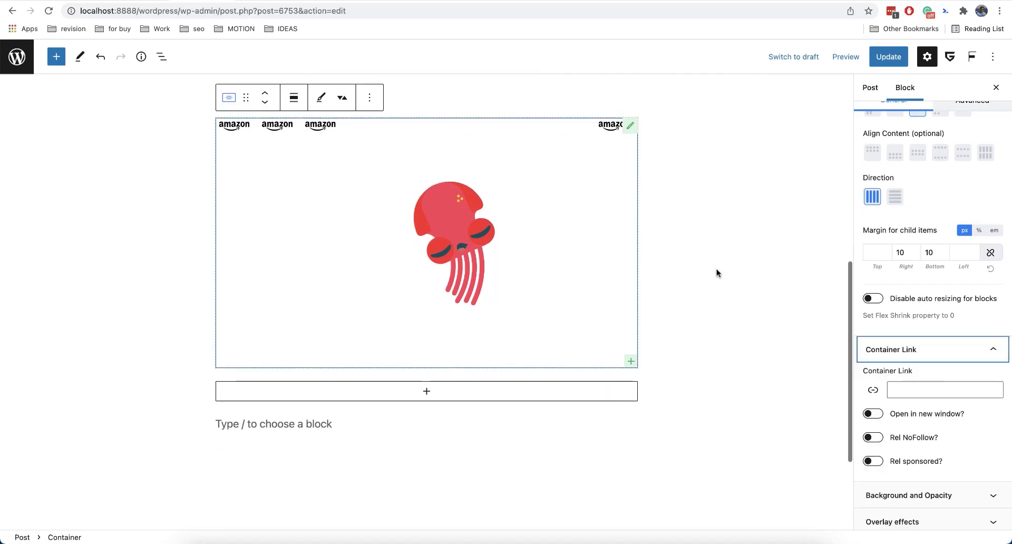
pyautogui.scroll(-2, 897, 365)
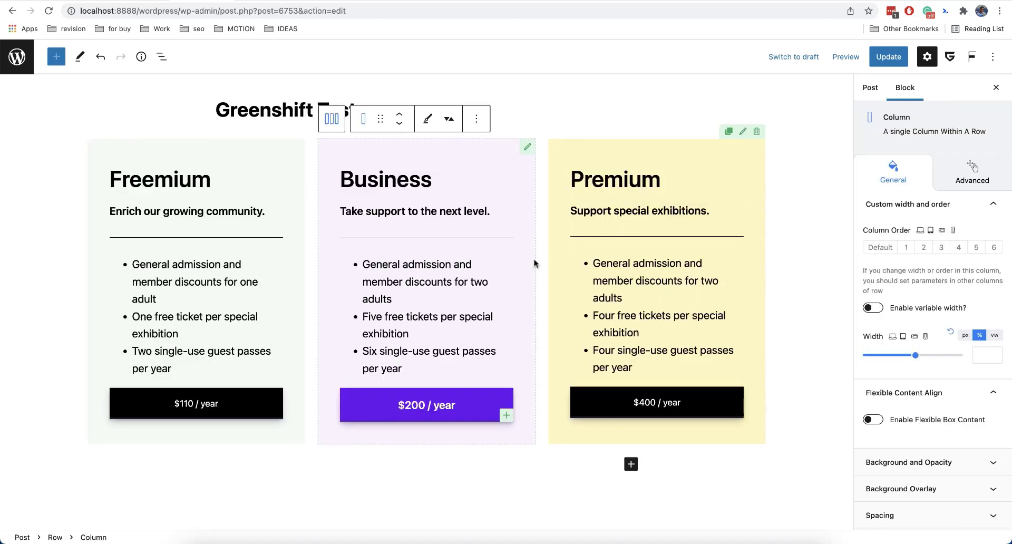
# Set the Business column's padding to 0 em on all four sides.
pyautogui.scroll(-3, 530, 281)
pyautogui.scroll(4, 530, 280)
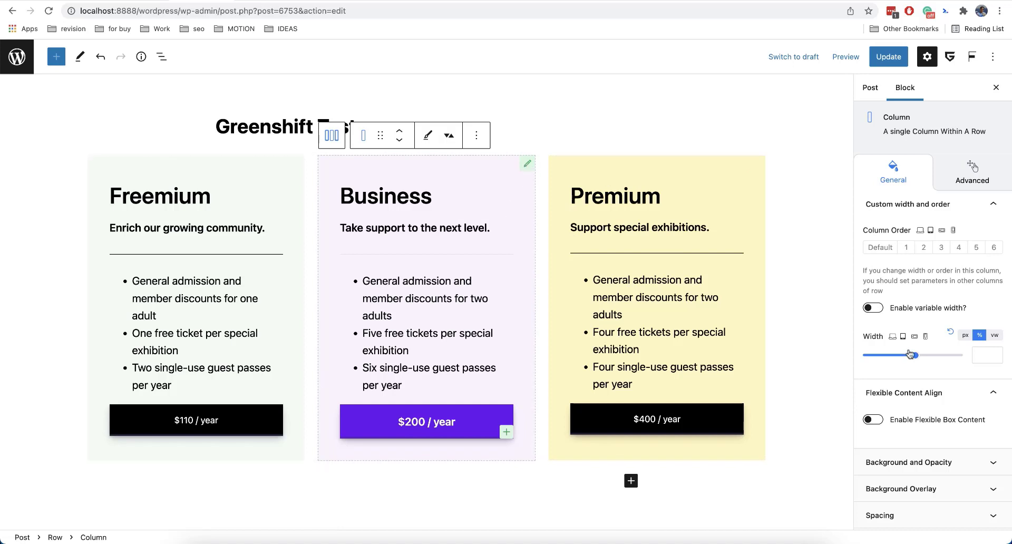
pyautogui.scroll(-3, 907, 440)
pyautogui.click(907, 440)
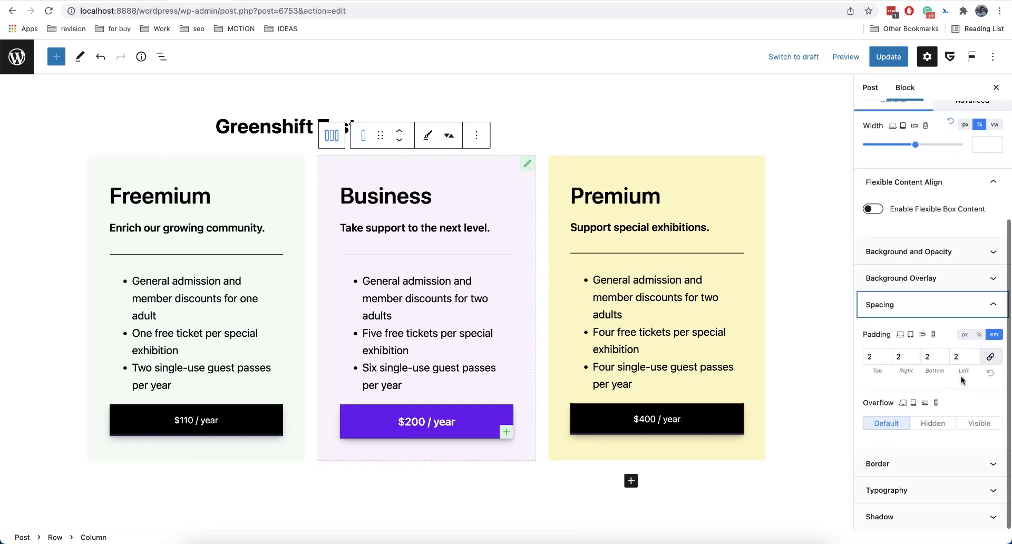
pyautogui.moveTo(961, 359); pyautogui.dragTo(947, 360)
pyautogui.write('0')
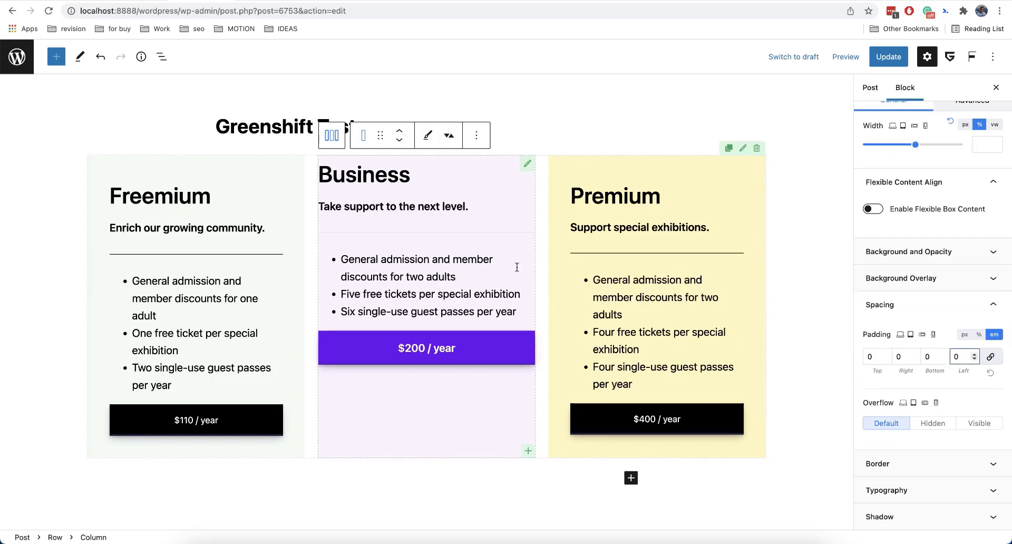
# Add a Container block at the end of the Business column and insert an empty Paragraph block inside it.
pyautogui.click(528, 450)
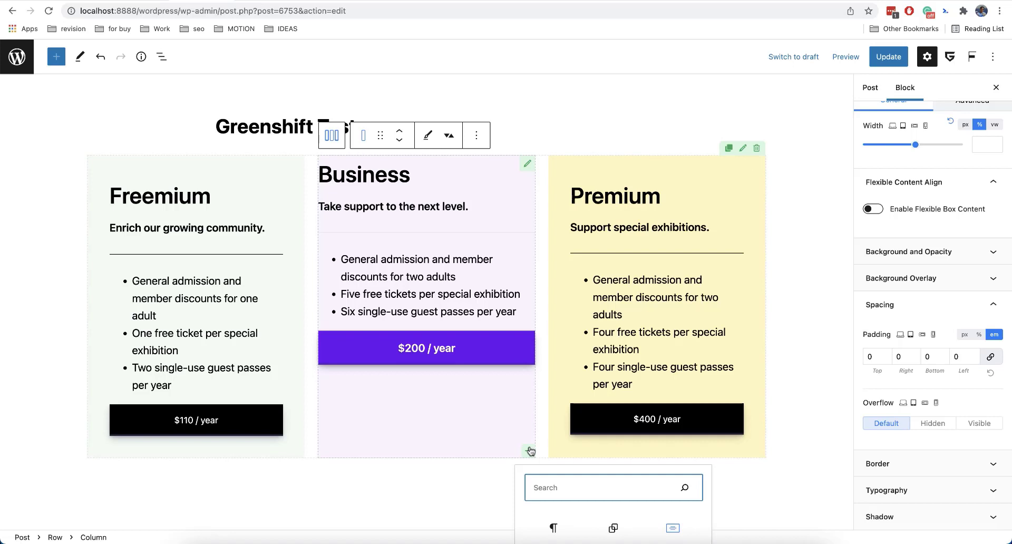
pyautogui.write('conta')
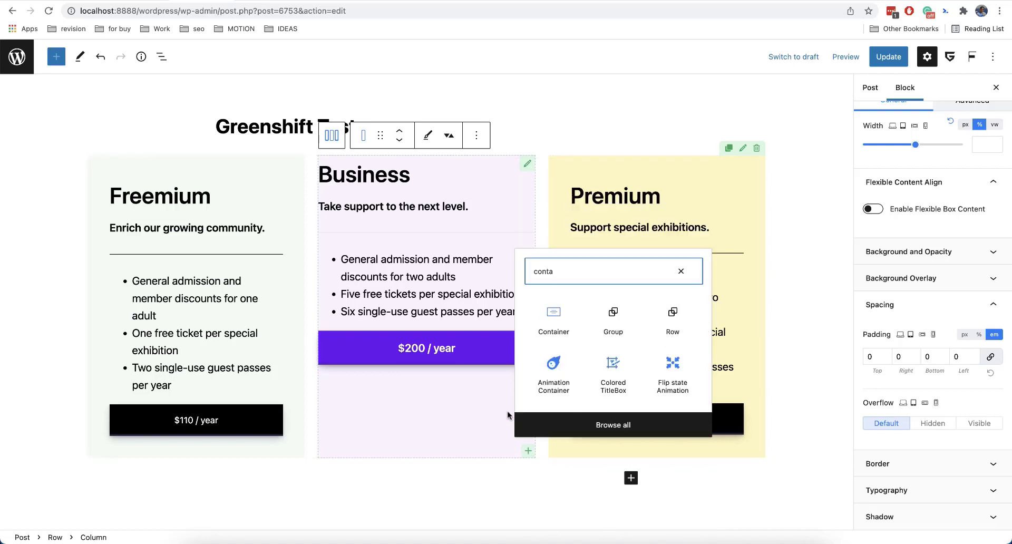
pyautogui.click(553, 319)
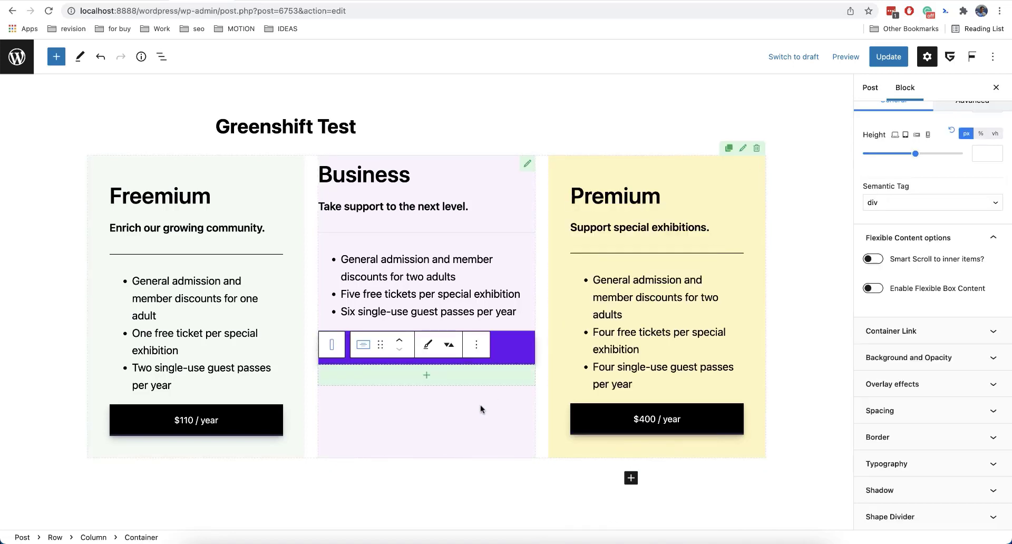
pyautogui.click(161, 56)
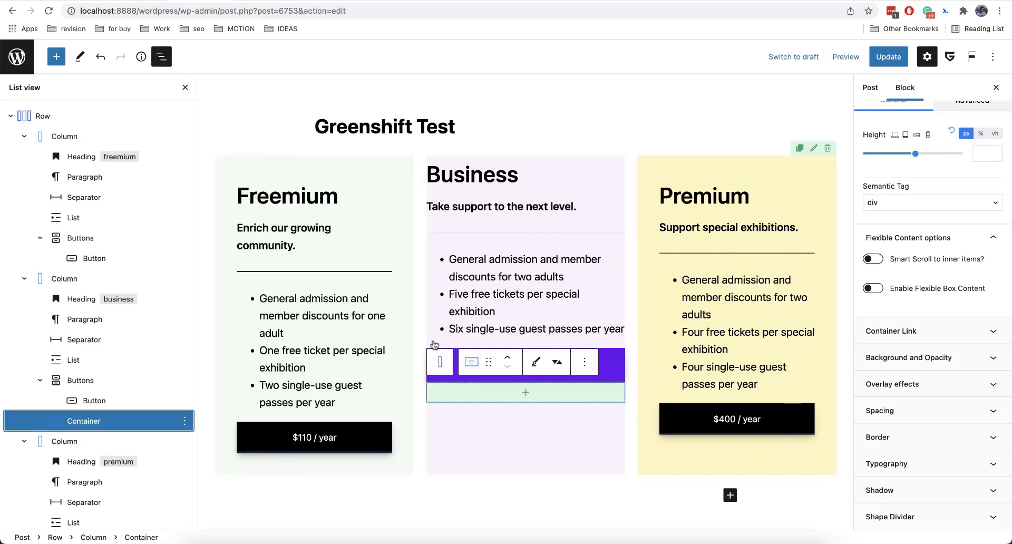
pyautogui.click(526, 392)
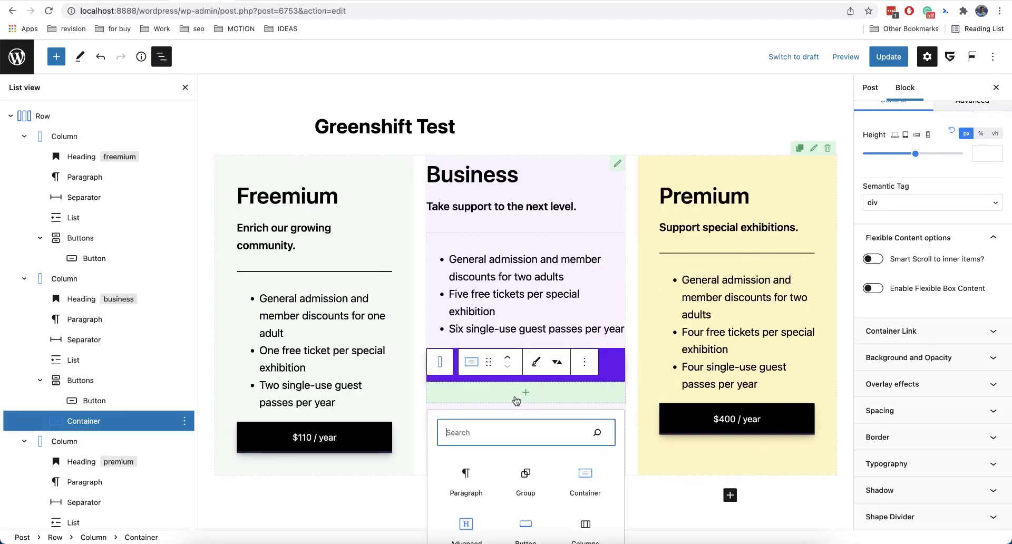
pyautogui.click(481, 470)
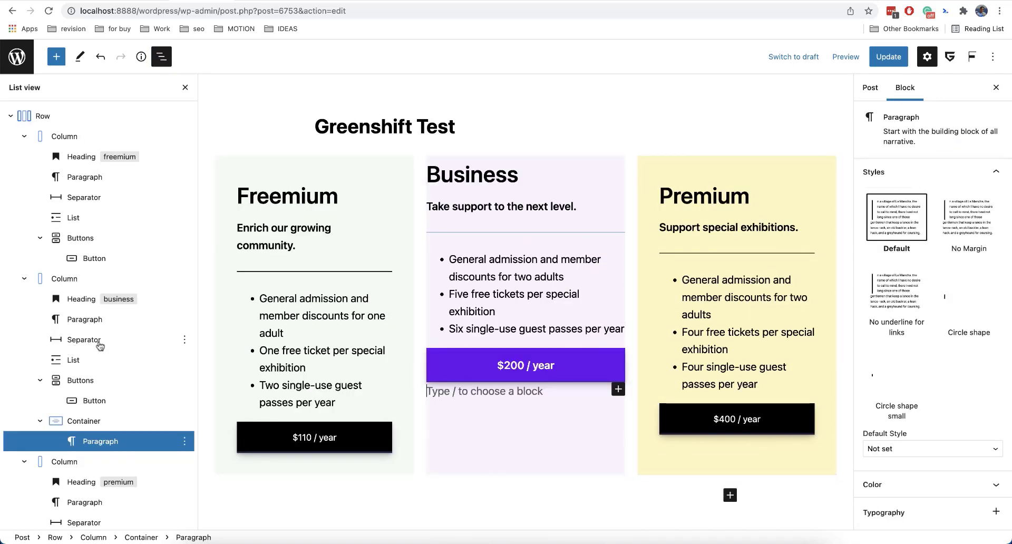
# Move the Business heading and the "Take support to the next level." paragraph into the new Container.
pyautogui.scroll(-2, 132, 321)
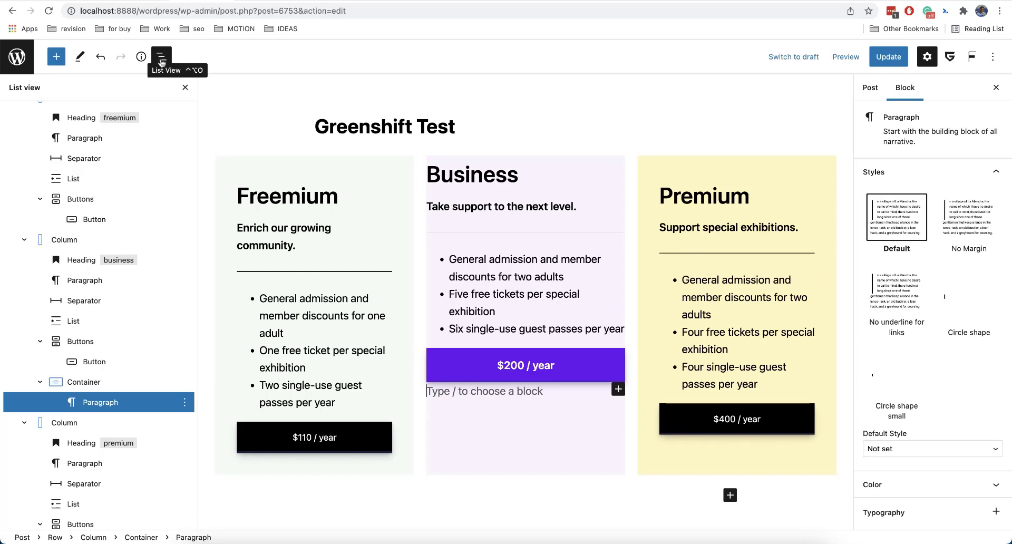
pyautogui.scroll(-1, 116, 316)
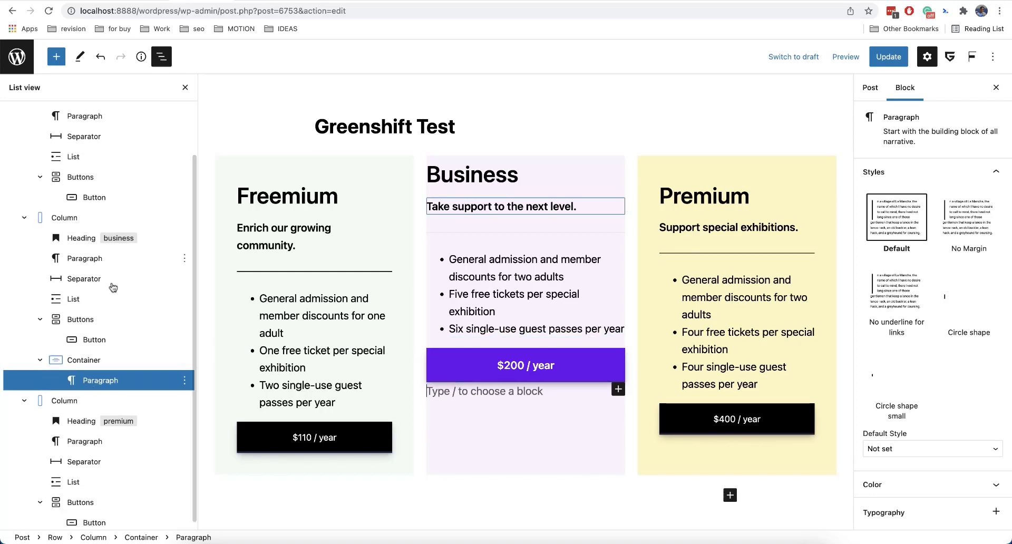
pyautogui.scroll(-1, 94, 379)
pyautogui.scroll(3, 93, 378)
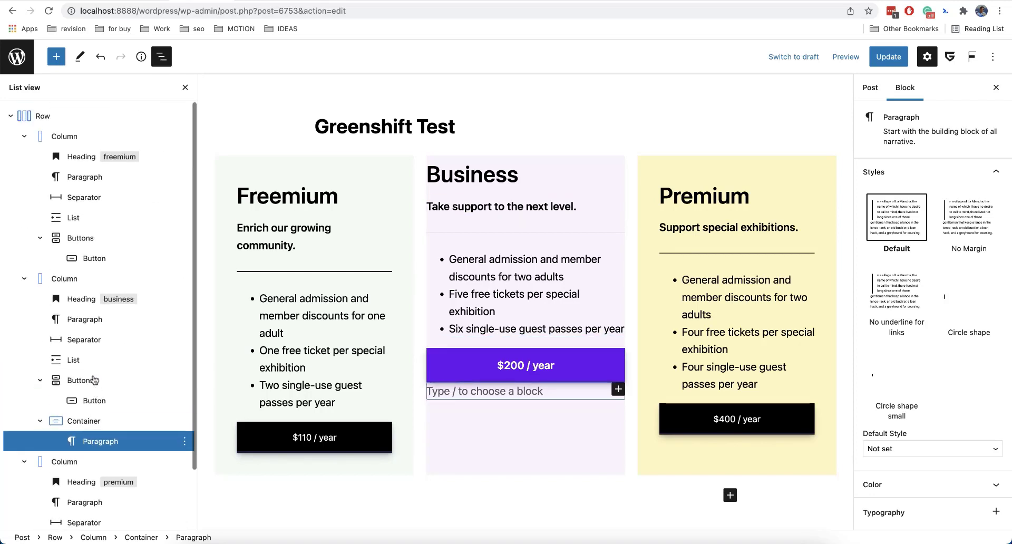
pyautogui.scroll(-3, 94, 379)
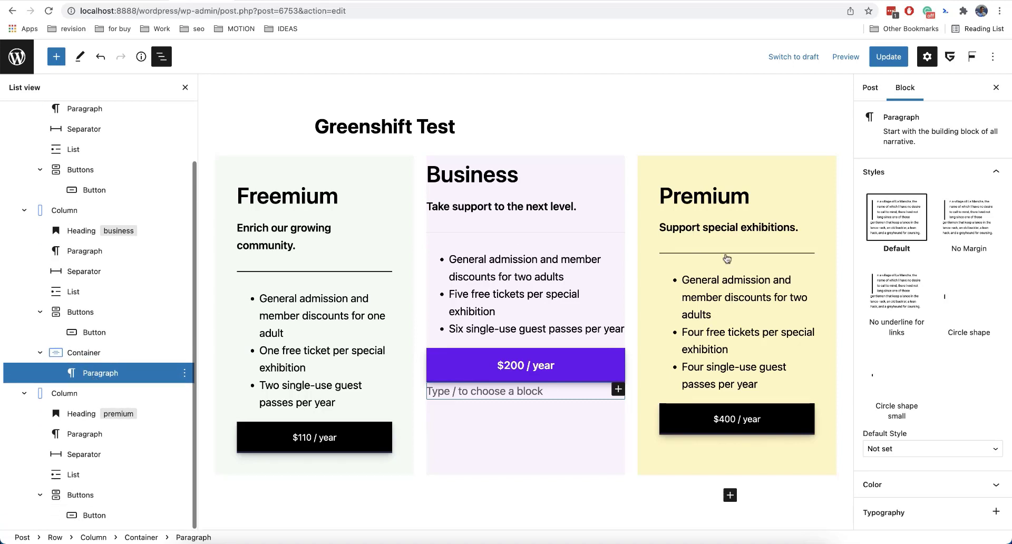
pyautogui.moveTo(726, 259)
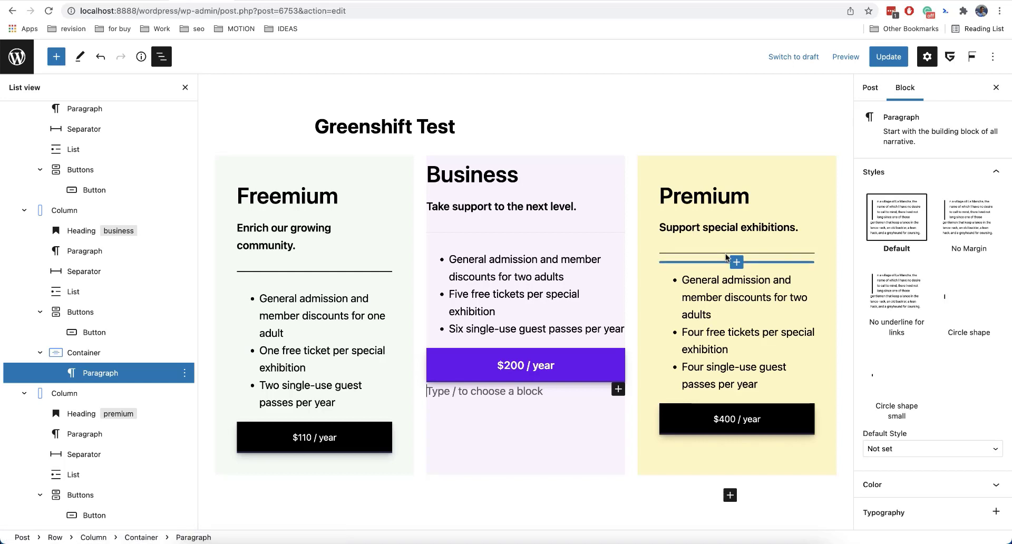
pyautogui.click(142, 232)
pyautogui.moveTo(142, 233); pyautogui.dragTo(109, 364)
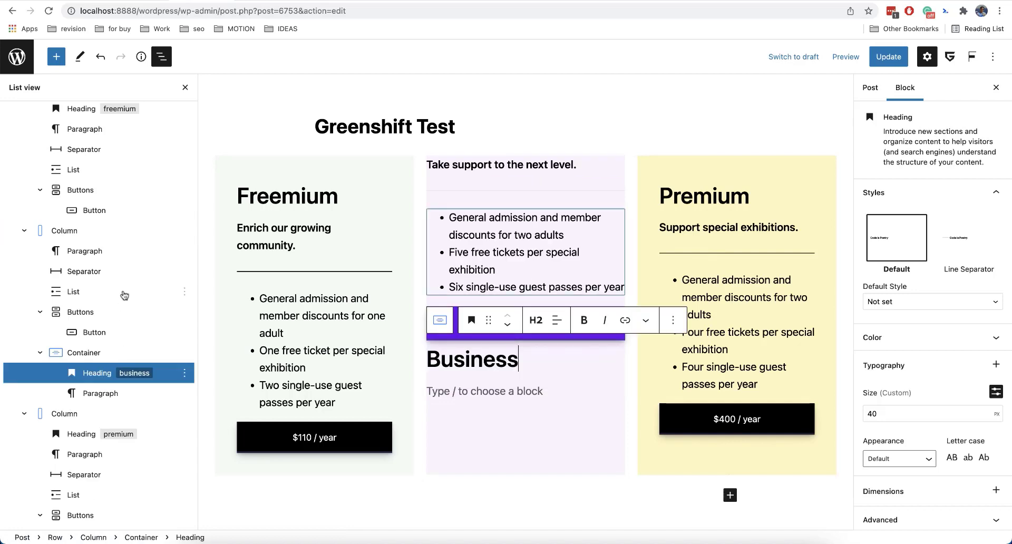
pyautogui.click(121, 252)
pyautogui.moveTo(120, 253); pyautogui.dragTo(119, 363)
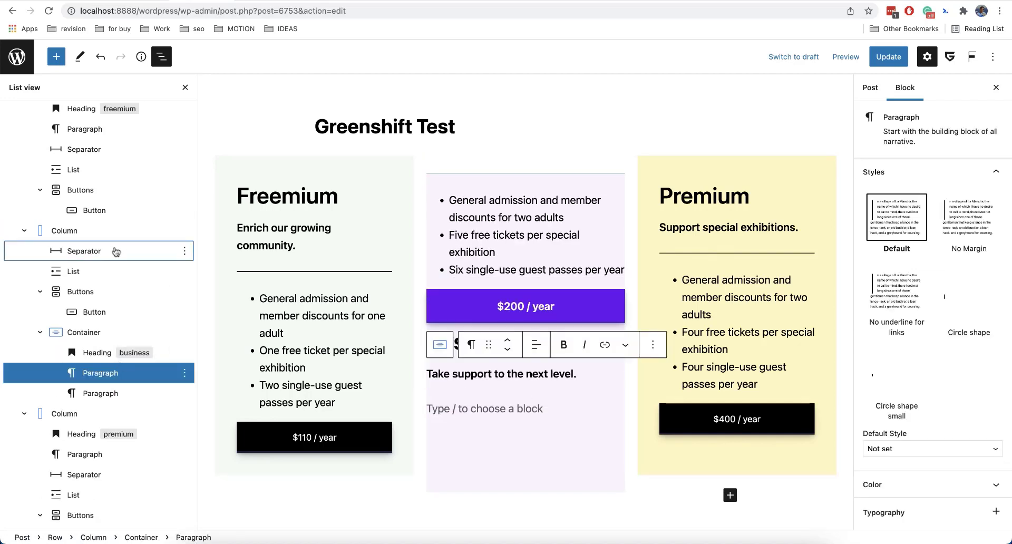
# Move the Business column's Separator, List and Buttons blocks into the Container, in that order below the paragraph.
pyautogui.click(120, 251)
pyautogui.moveTo(119, 251); pyautogui.dragTo(125, 366)
pyautogui.click(116, 252)
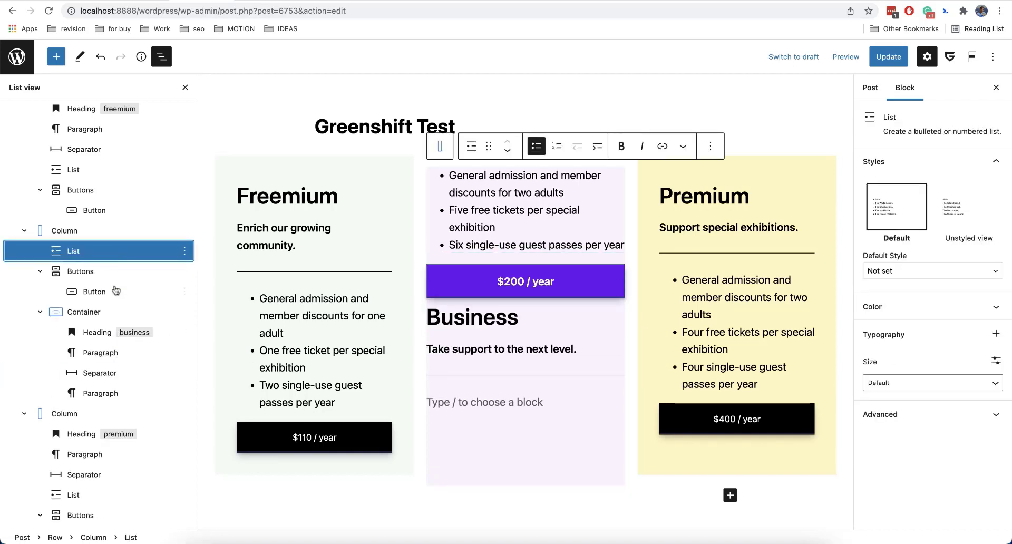
pyautogui.moveTo(106, 251); pyautogui.dragTo(115, 365)
pyautogui.click(101, 250)
pyautogui.moveTo(101, 251); pyautogui.dragTo(112, 365)
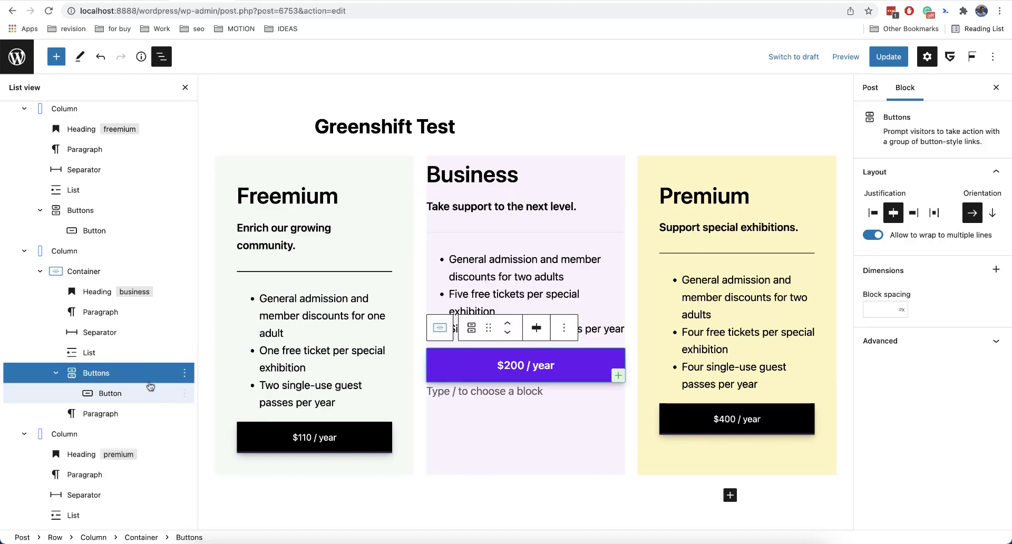
# Remove the empty Paragraph from the end of the Container and close the block list.
pyautogui.click(185, 415)
pyautogui.click(207, 385)
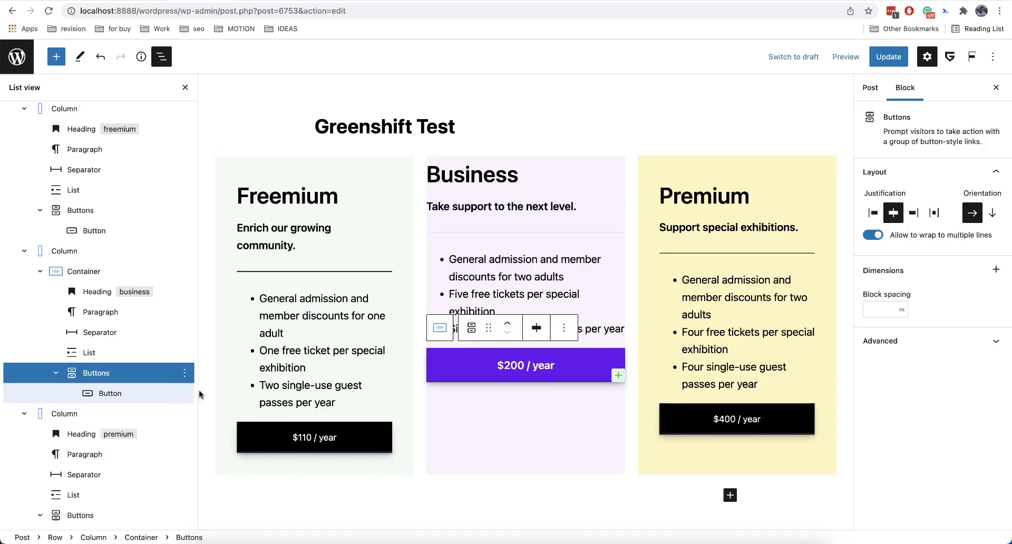
pyautogui.click(185, 87)
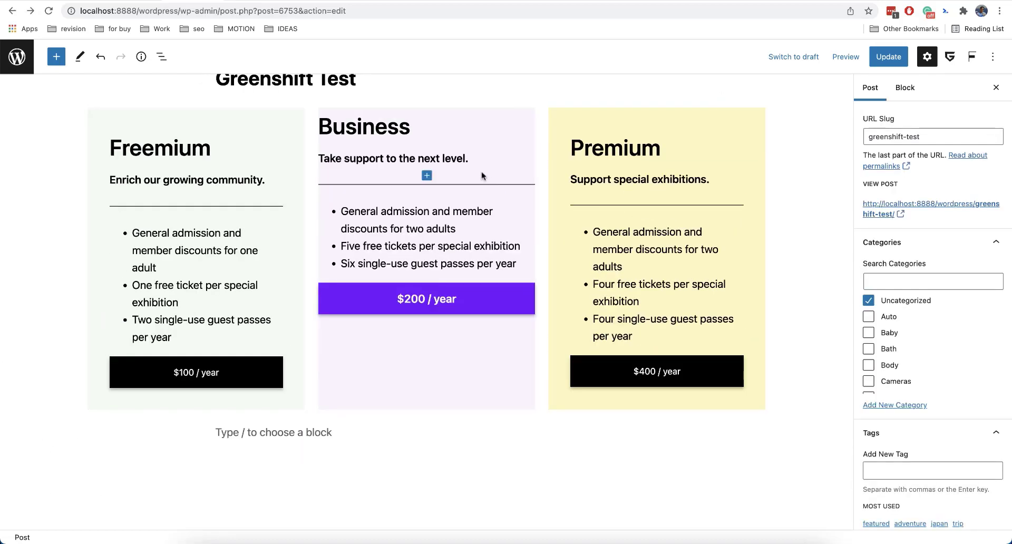
# Select the Business column's blocks from the heading through the $200 / year button and transform them into a Container.
pyautogui.moveTo(482, 176)
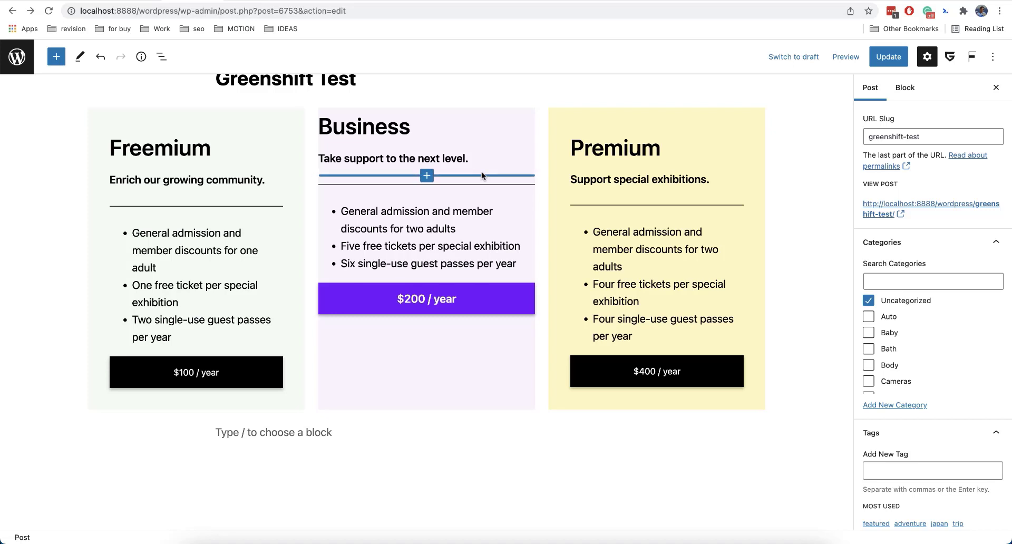
pyautogui.click(162, 57)
pyautogui.click(164, 55)
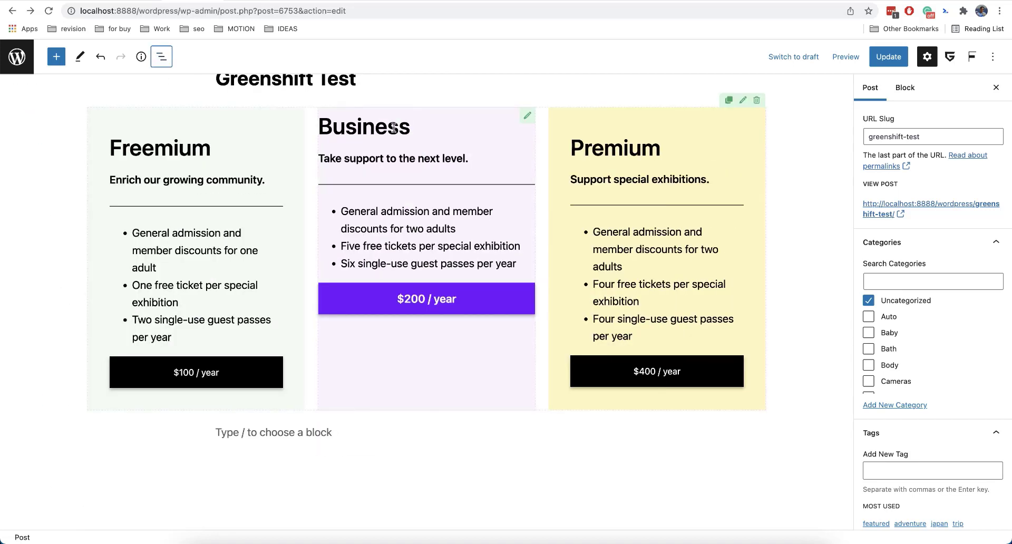
pyautogui.moveTo(322, 122); pyautogui.dragTo(525, 305)
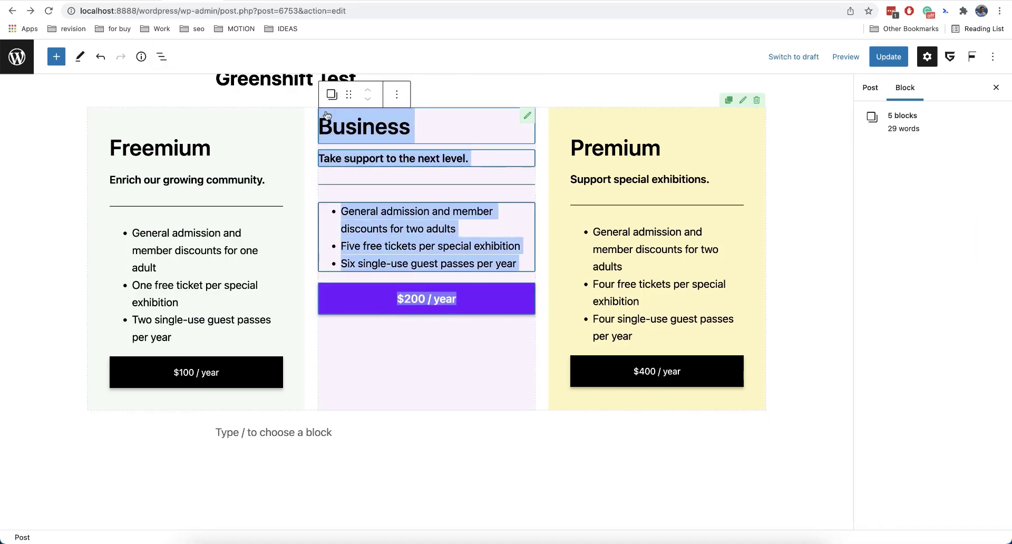
pyautogui.click(332, 95)
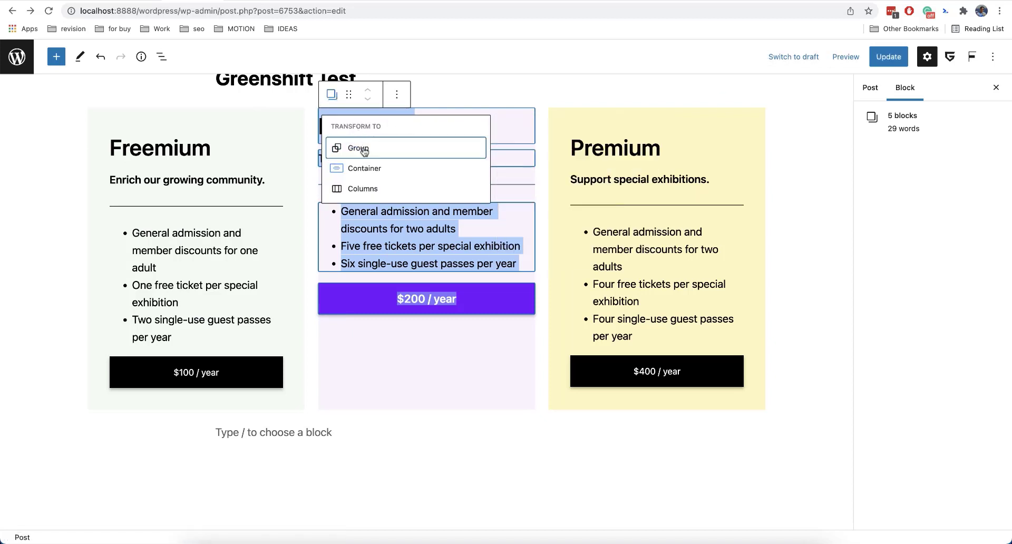
pyautogui.moveTo(361, 170)
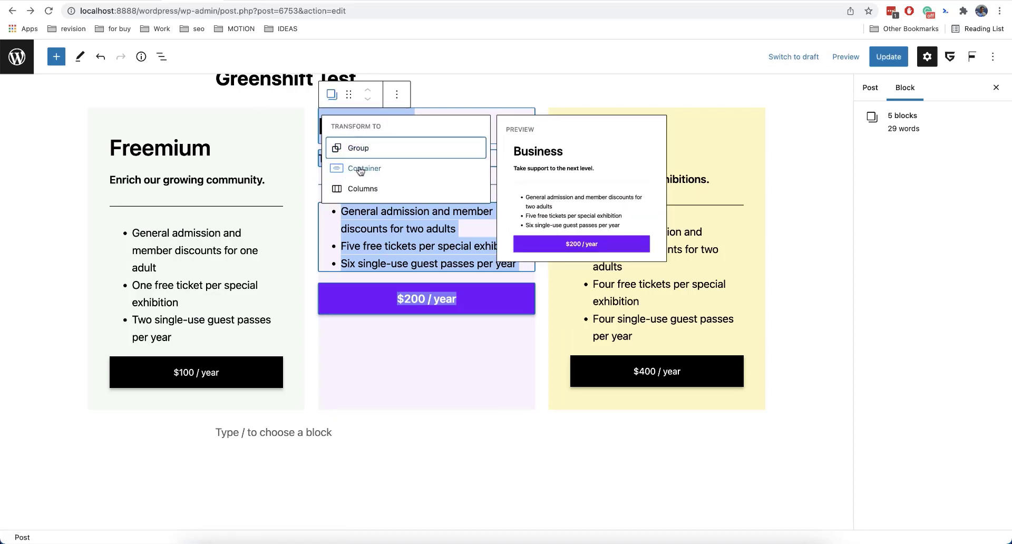
pyautogui.click(360, 168)
pyautogui.moveTo(388, 187)
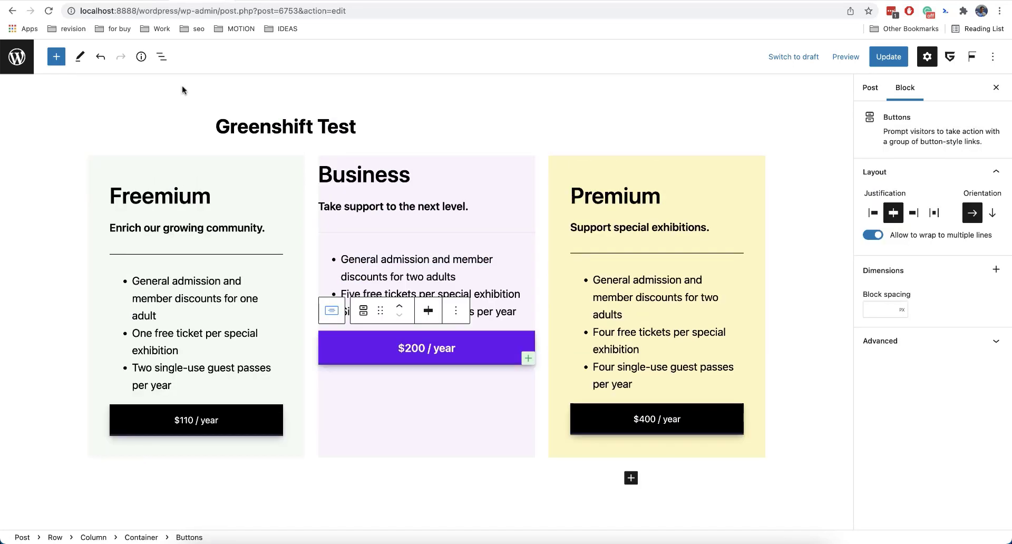
# Set the padding of the Container inside the Business column to 2 em on all four sides.
pyautogui.click(527, 165)
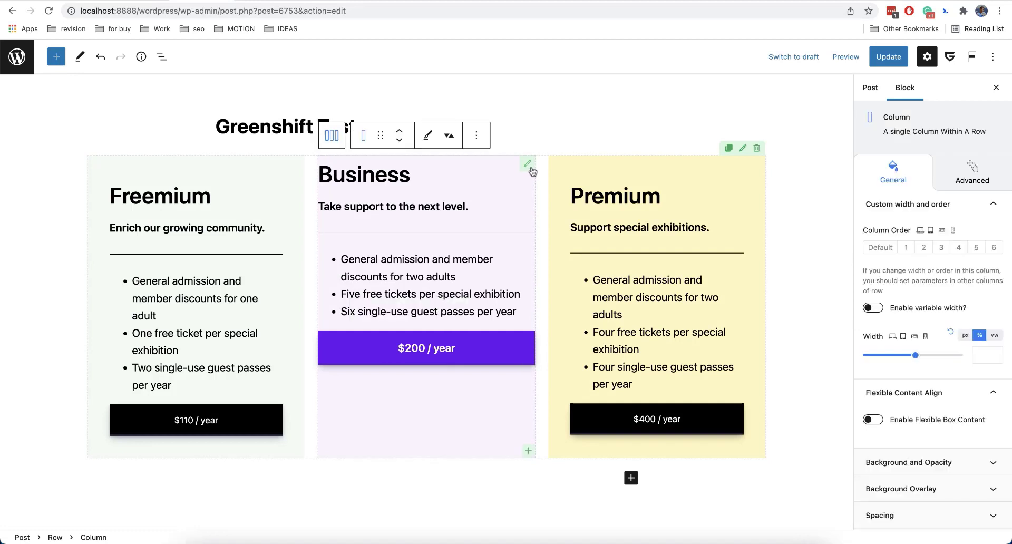
pyautogui.scroll(-3, 907, 396)
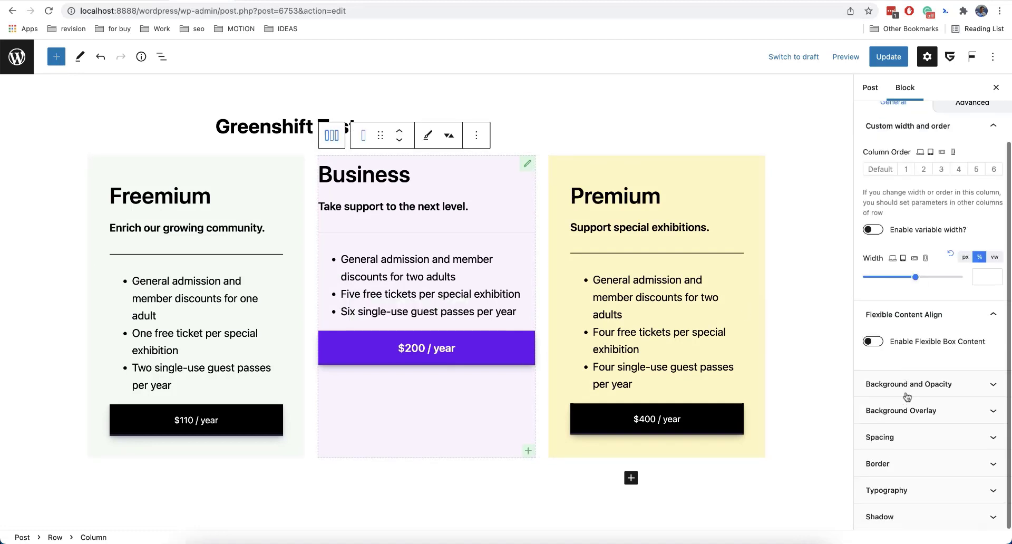
pyautogui.click(897, 436)
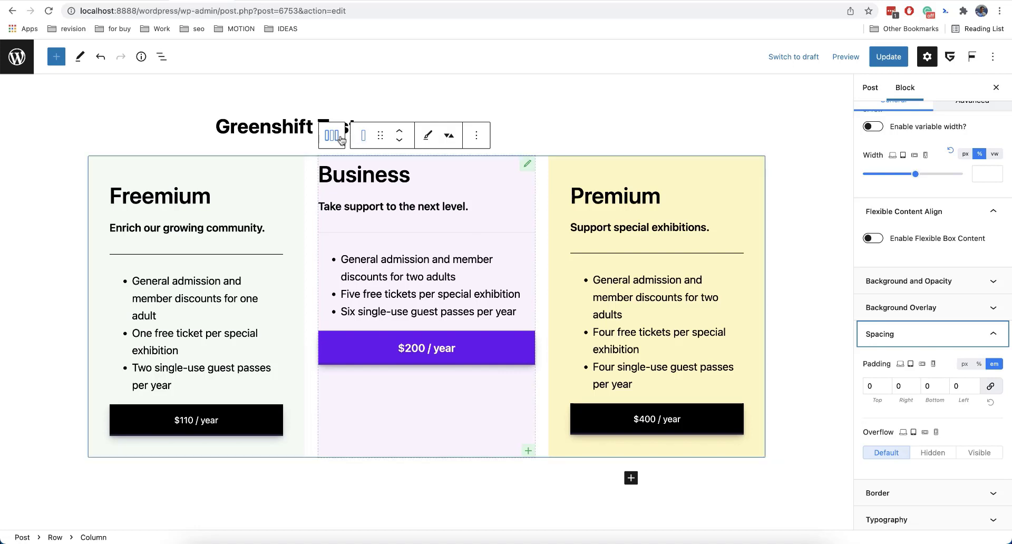
pyautogui.click(392, 179)
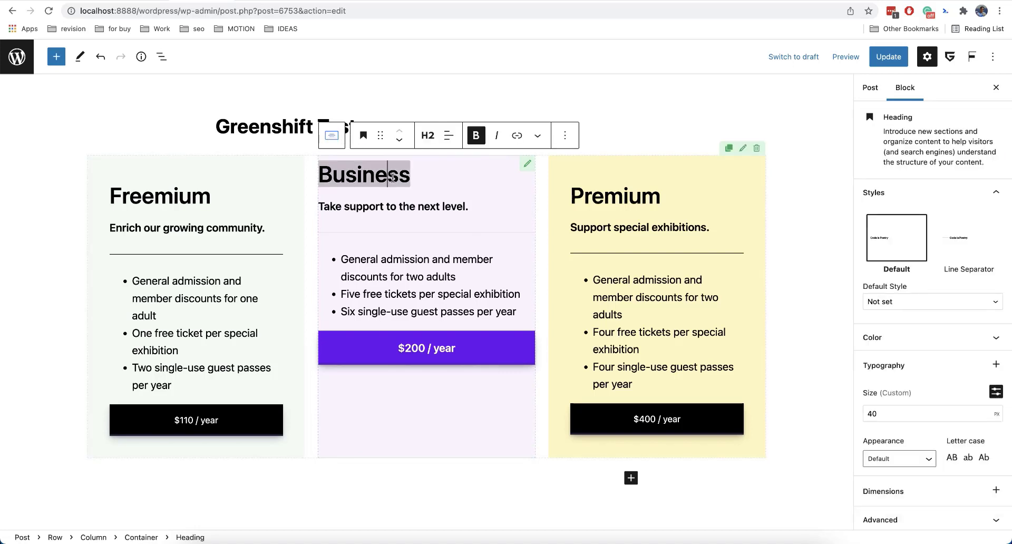
pyautogui.click(332, 136)
pyautogui.scroll(-3, 890, 387)
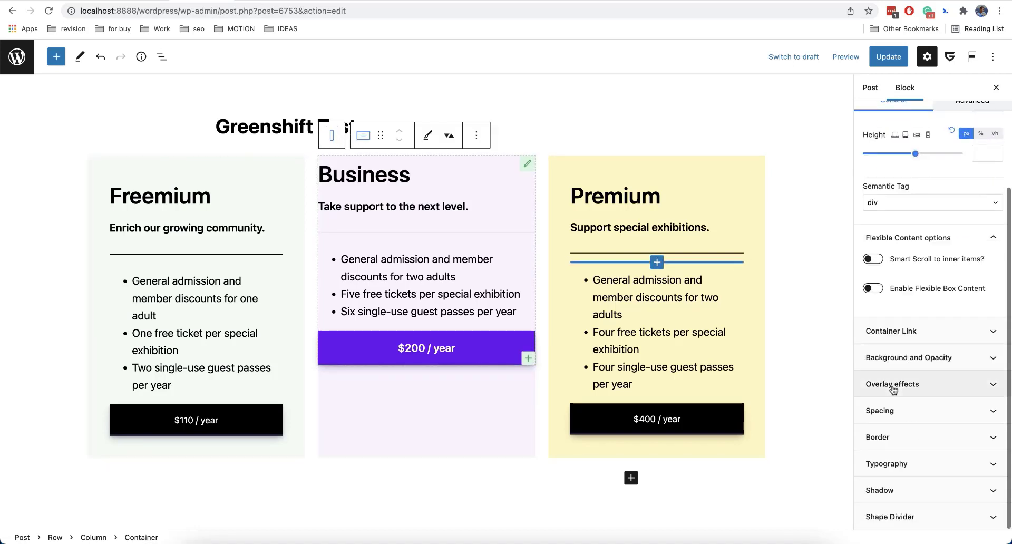
pyautogui.click(917, 403)
pyautogui.scroll(-1, 919, 403)
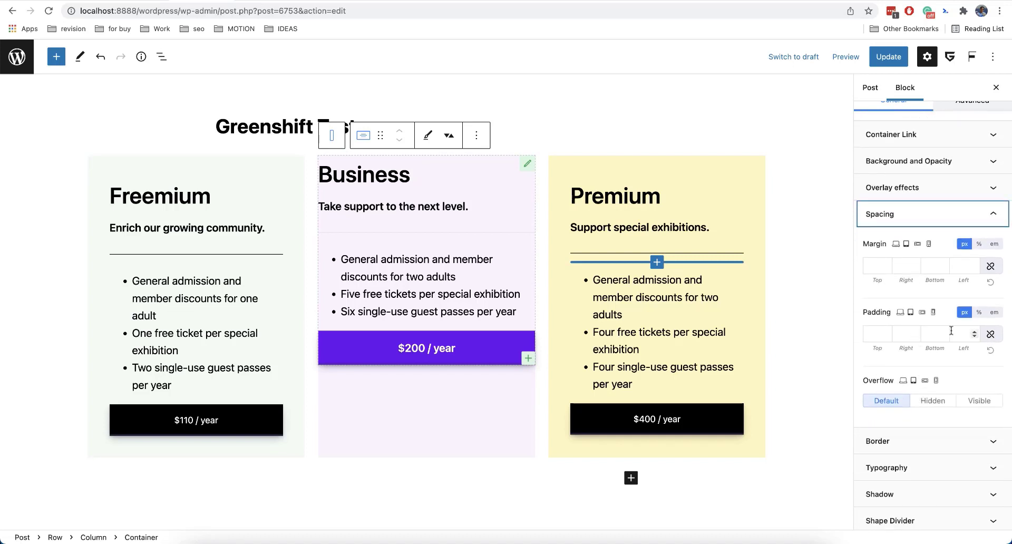
pyautogui.click(987, 335)
pyautogui.click(963, 333)
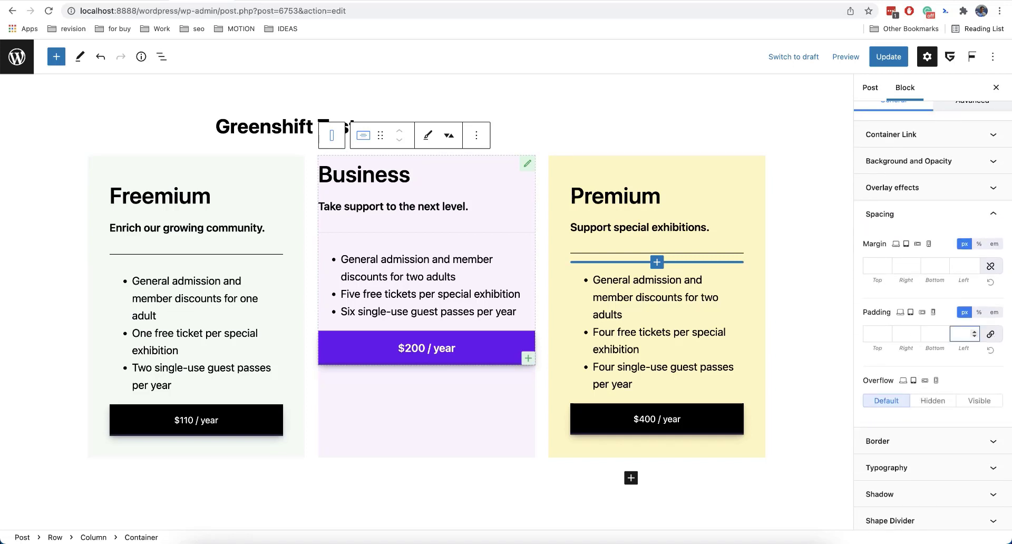
pyautogui.write('2')
pyautogui.click(995, 312)
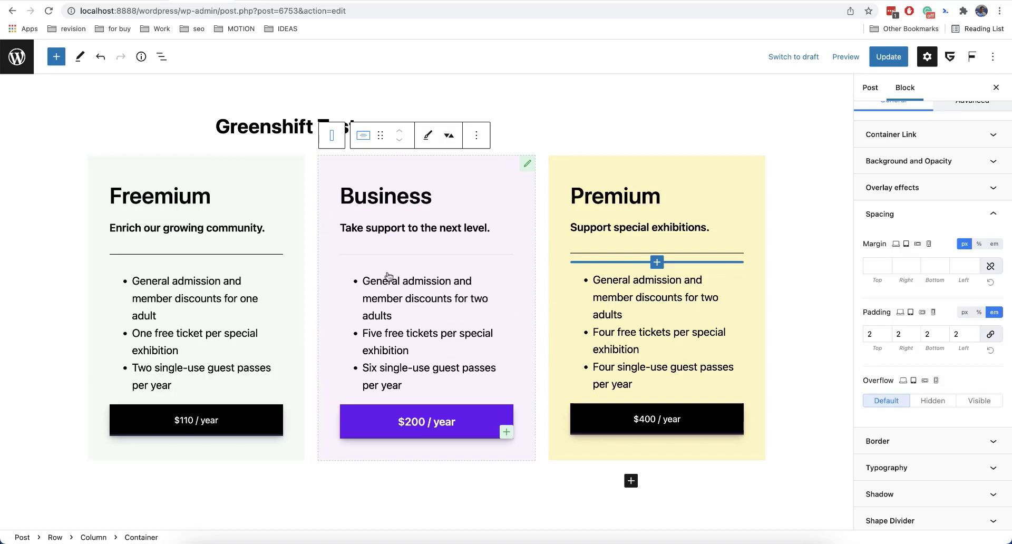
pyautogui.click(362, 139)
pyautogui.click(362, 136)
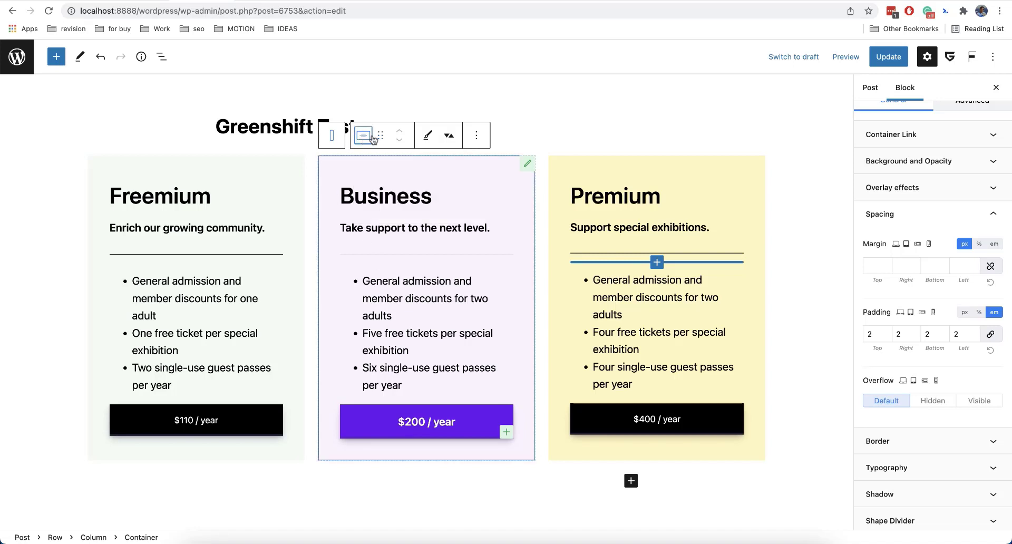
pyautogui.scroll(5, 891, 309)
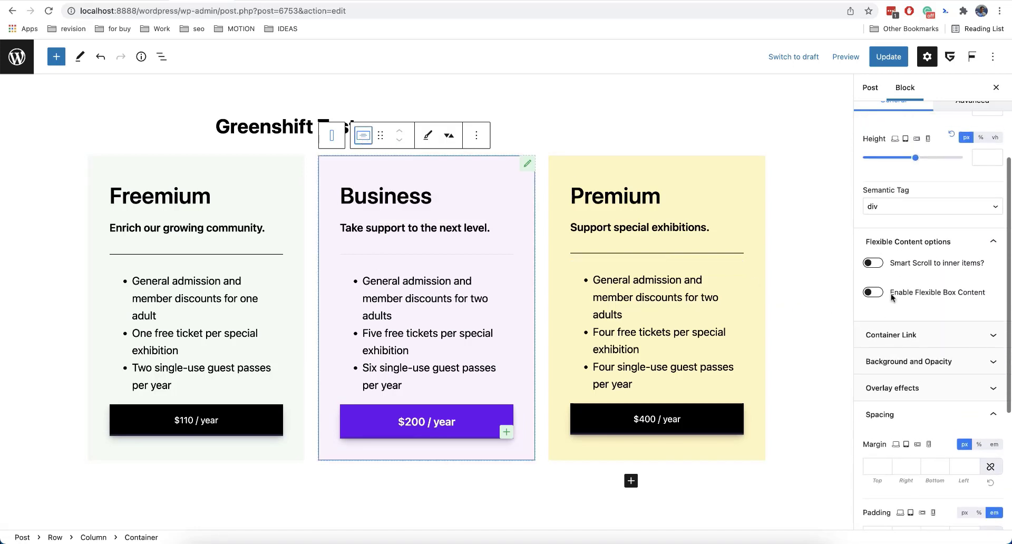
pyautogui.click(907, 329)
pyautogui.click(905, 339)
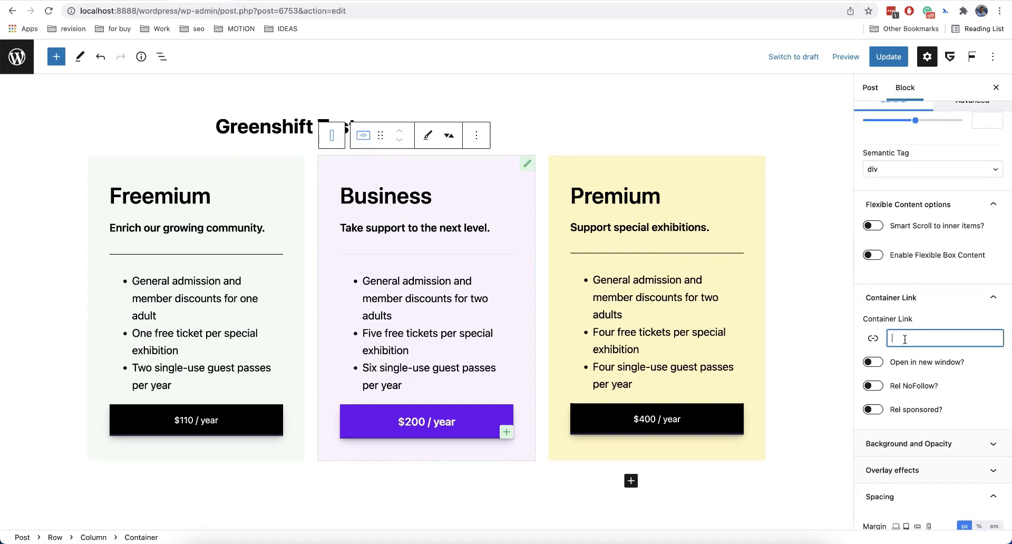
pyautogui.write('#')
pyautogui.press('BackSpace')
pyautogui.write('h')
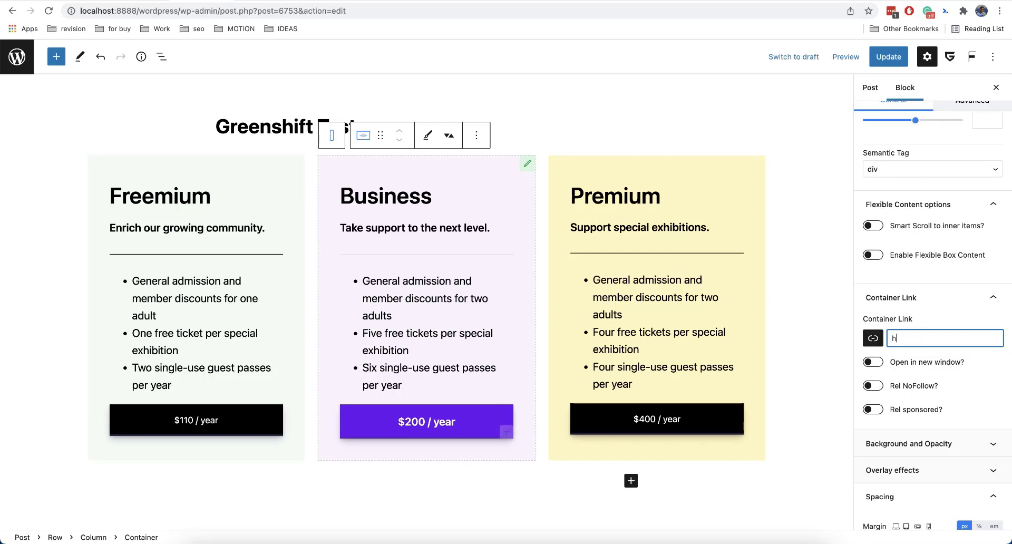
pyautogui.write('ttp://google.com')
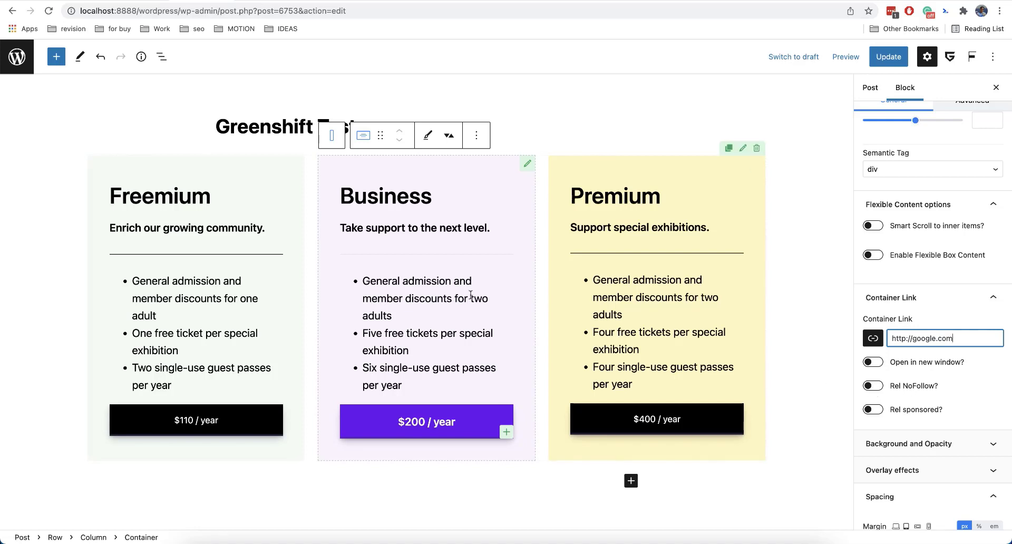
pyautogui.click(891, 59)
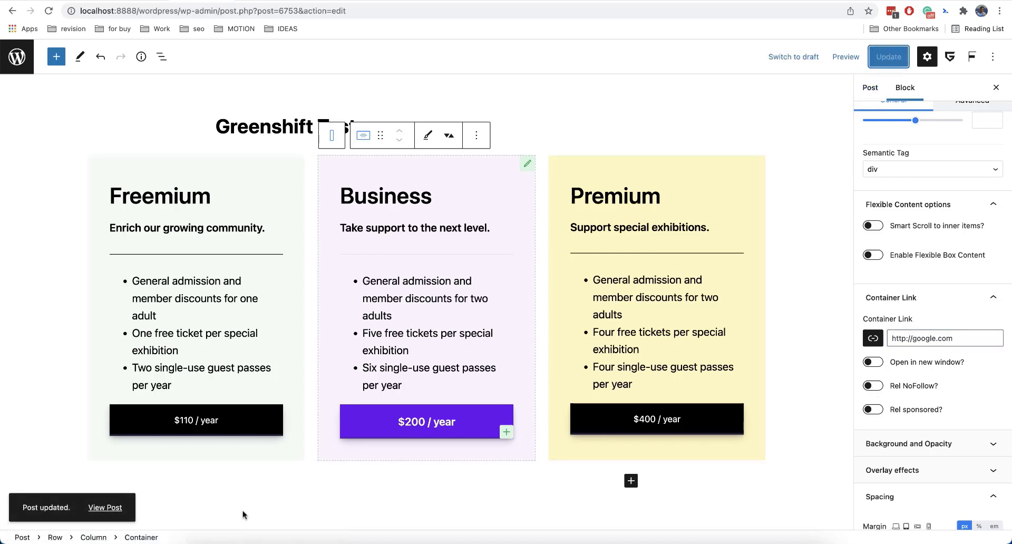
# Open the updated post on the front end to check the Business box's link, and return to the editor.
pyautogui.rightClick(115, 508)
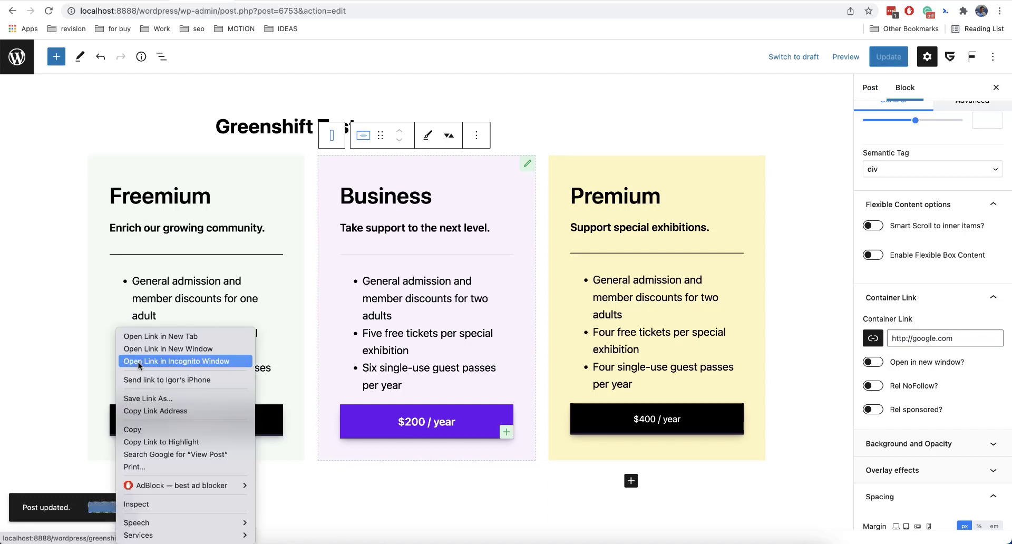
pyautogui.click(147, 349)
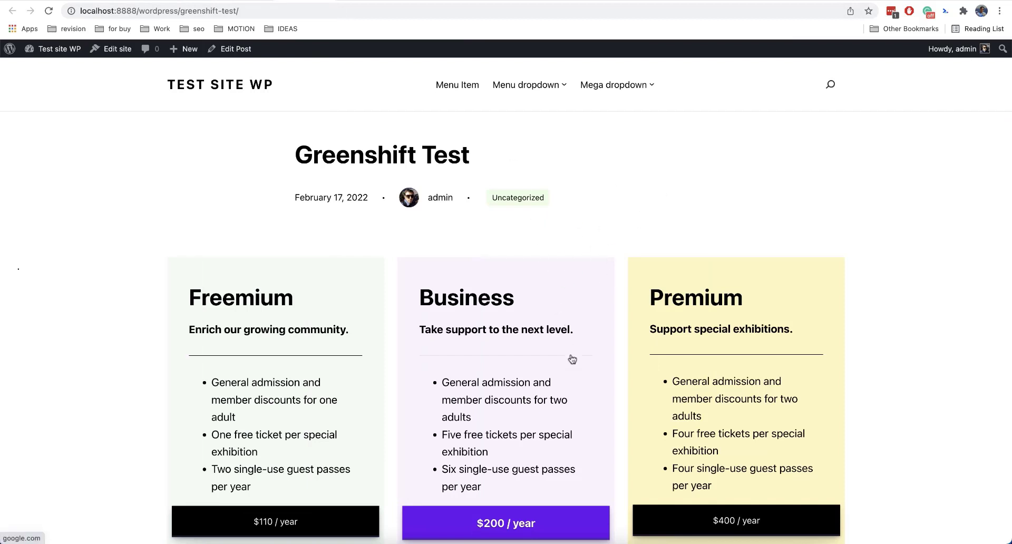
pyautogui.click(227, 0)
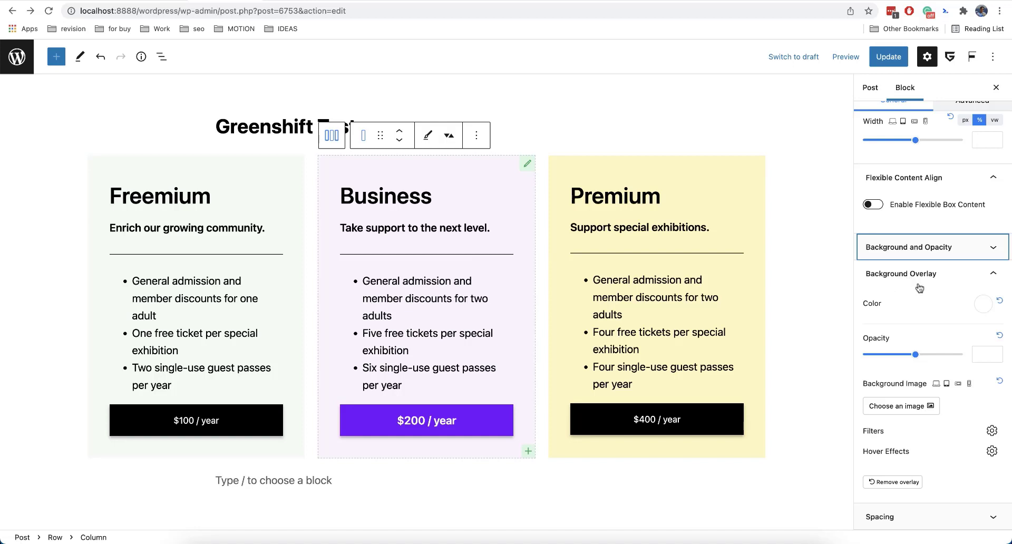
# Set the Business column's background overlay color to #F8BCBC and the overlay opacity to 0.55.
pyautogui.click(891, 249)
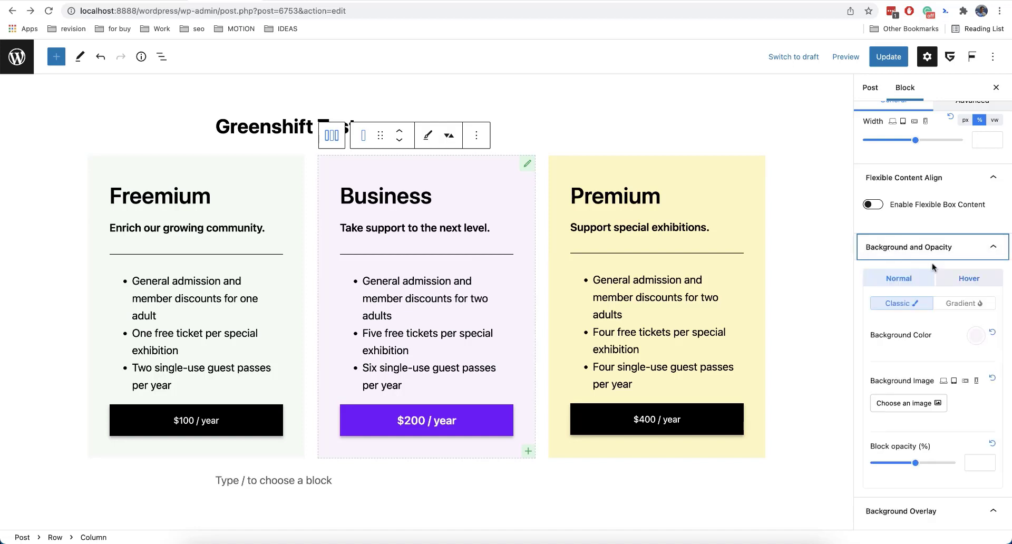
pyautogui.click(898, 254)
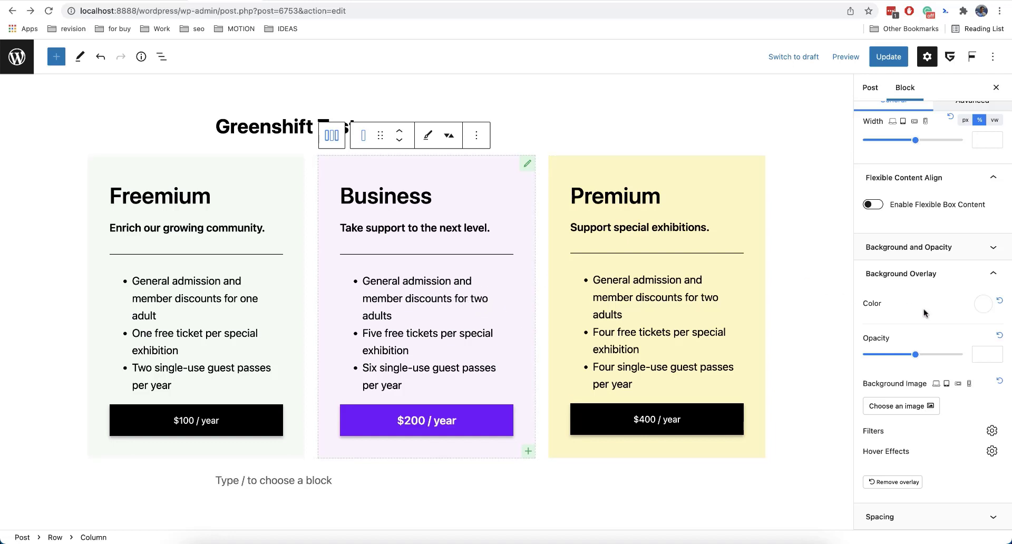
pyautogui.scroll(-2, 941, 313)
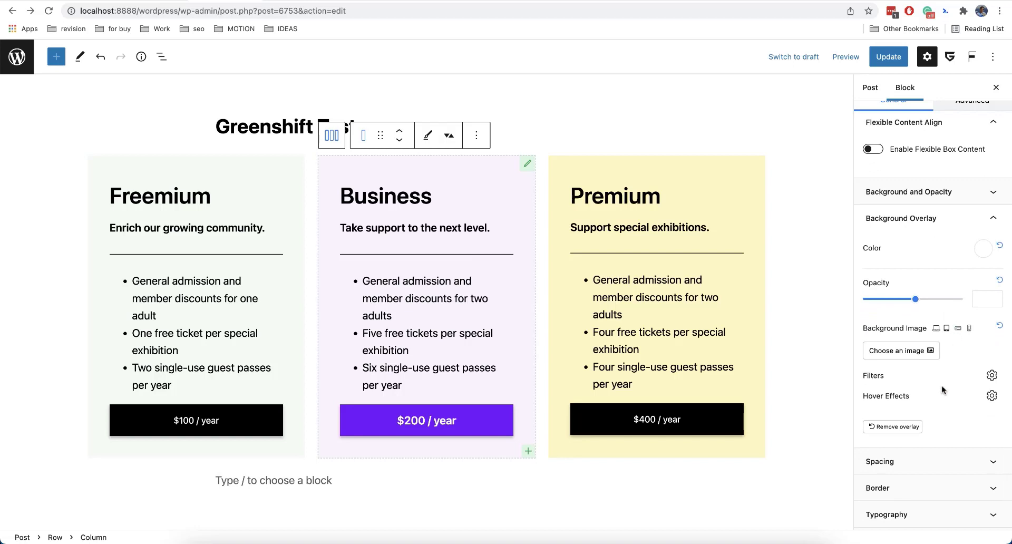
pyautogui.click(983, 249)
pyautogui.moveTo(890, 290)
pyautogui.mouseDown()
pyautogui.moveTo(868, 287)
pyautogui.moveTo(938, 291)
pyautogui.moveTo(901, 279)
pyautogui.mouseUp()
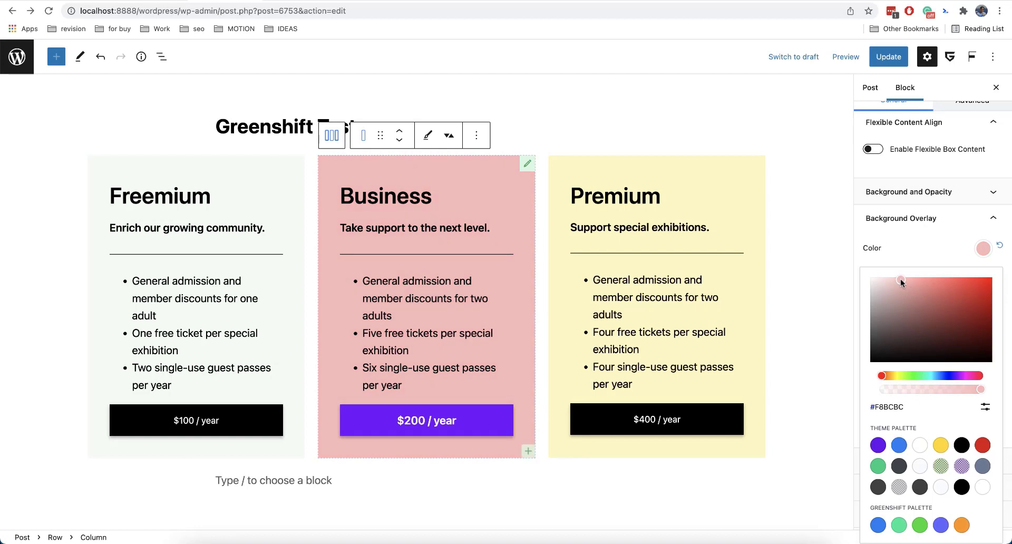
pyautogui.click(934, 245)
pyautogui.moveTo(916, 299)
pyautogui.mouseDown()
pyautogui.moveTo(928, 299)
pyautogui.moveTo(919, 299)
pyautogui.mouseUp()
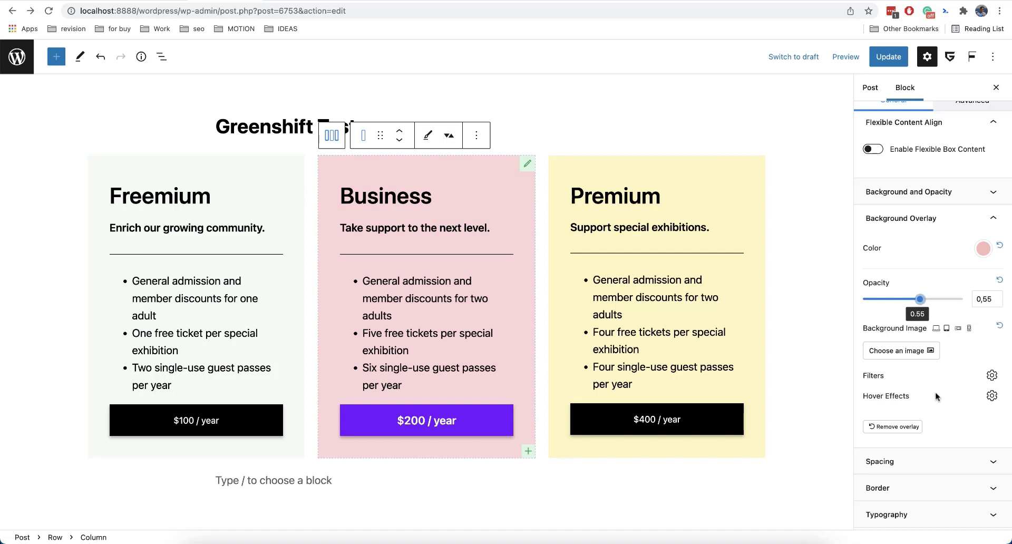
# Set the Shift X hover effect of the Business column's overlay to From Left.
pyautogui.click(993, 395)
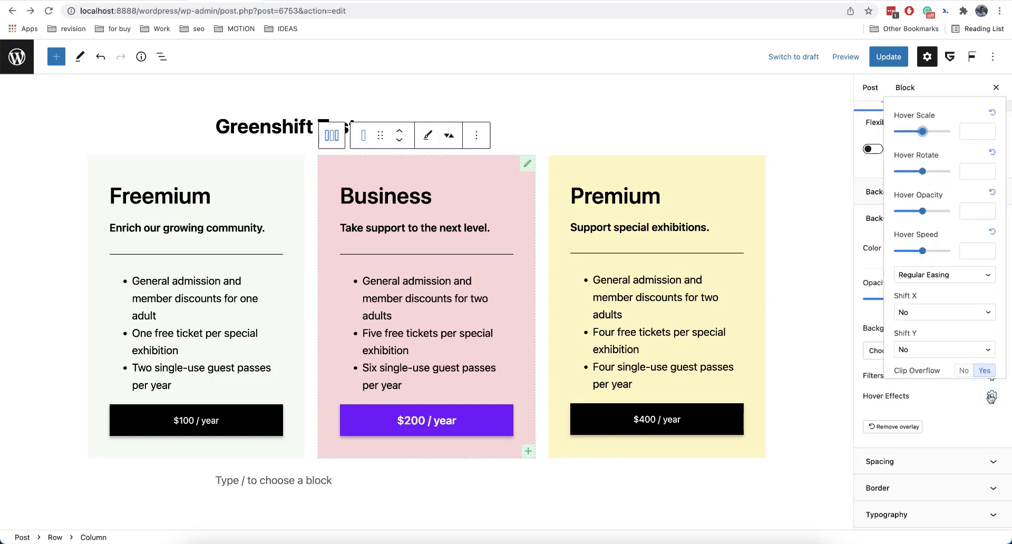
pyautogui.scroll(-2, 939, 285)
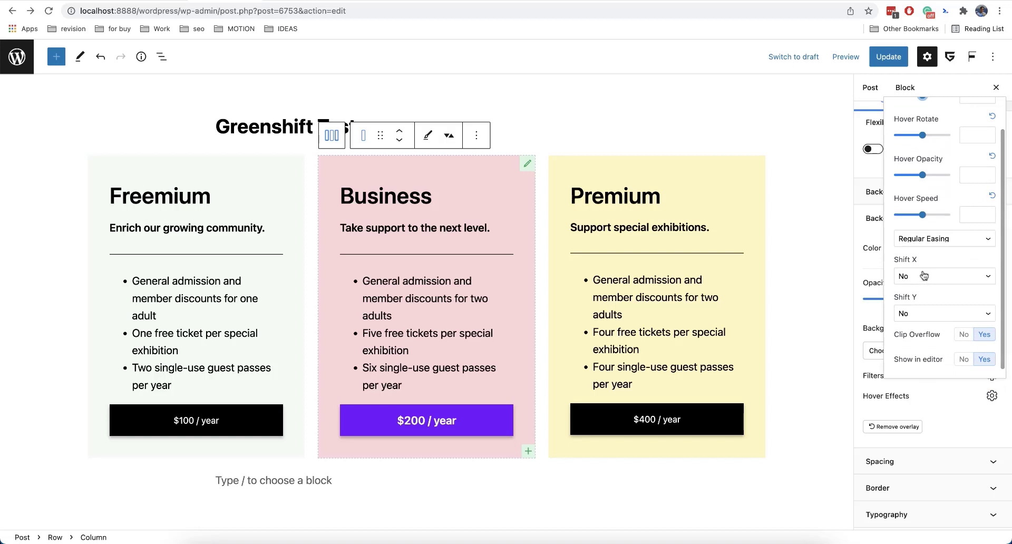
pyautogui.scroll(2, 929, 205)
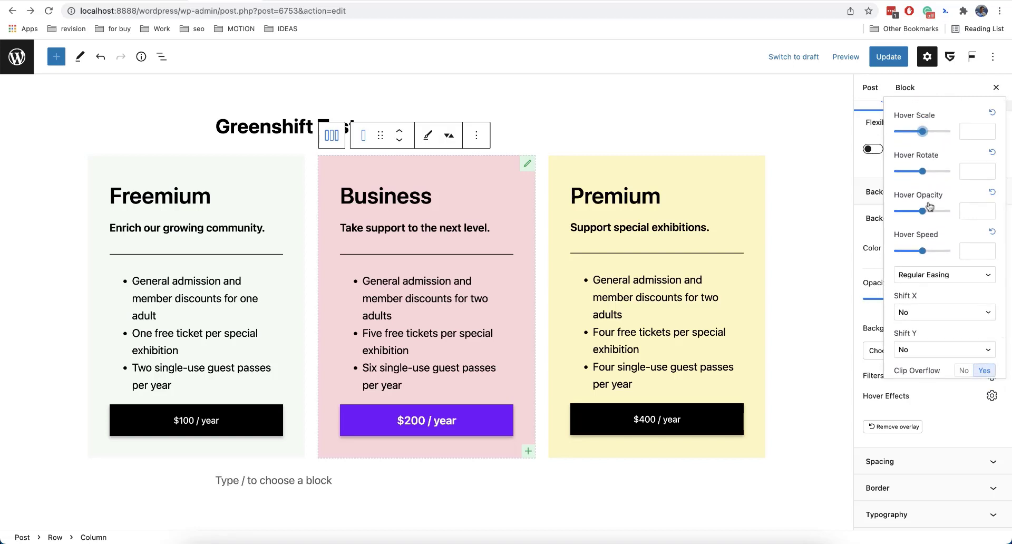
pyautogui.scroll(-2, 934, 264)
pyautogui.scroll(-1, 935, 263)
pyautogui.click(934, 266)
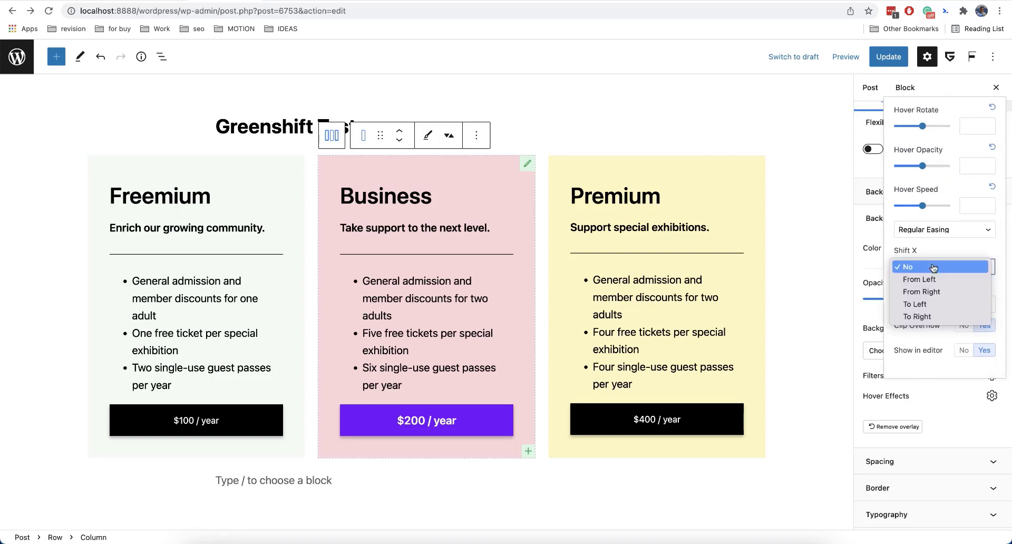
pyautogui.click(940, 281)
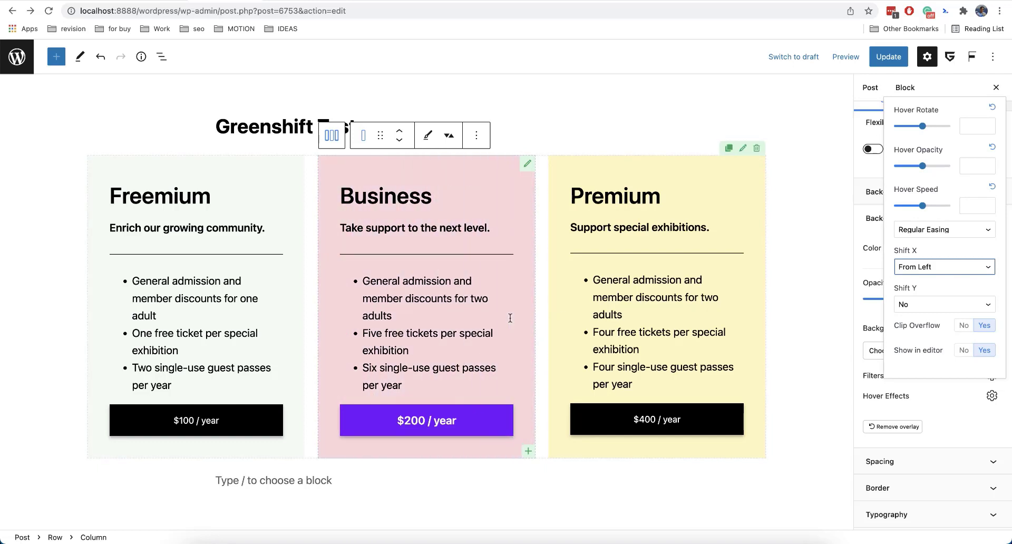
# Try the To Right option for the overlay's Shift X hover effect, and switch it back to From Left.
pyautogui.click(962, 265)
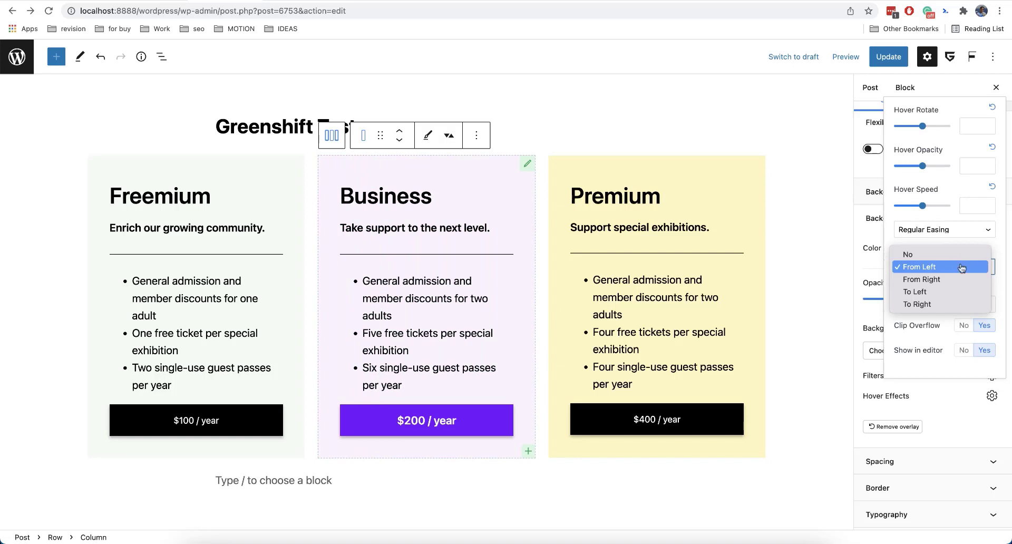
pyautogui.click(956, 305)
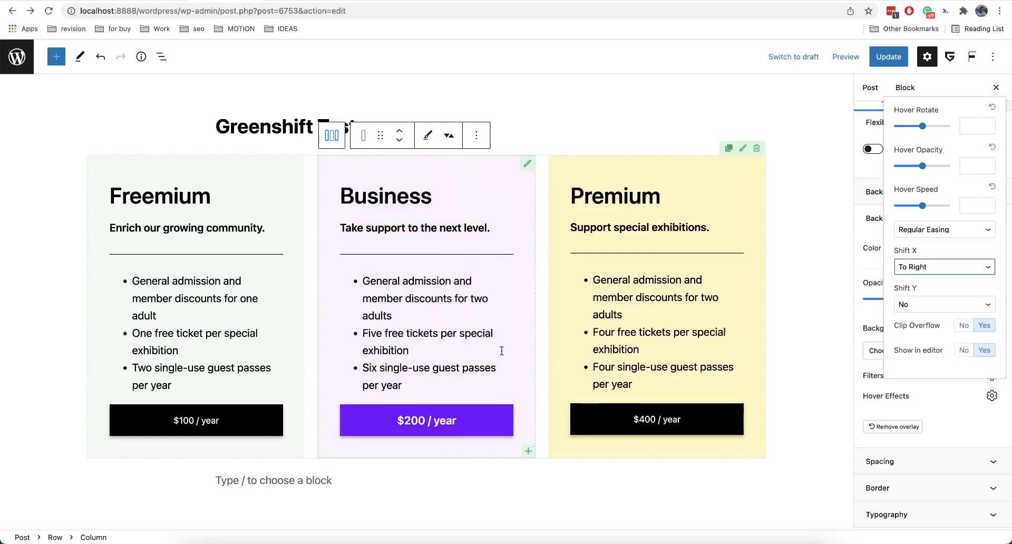
pyautogui.click(925, 269)
pyautogui.click(920, 229)
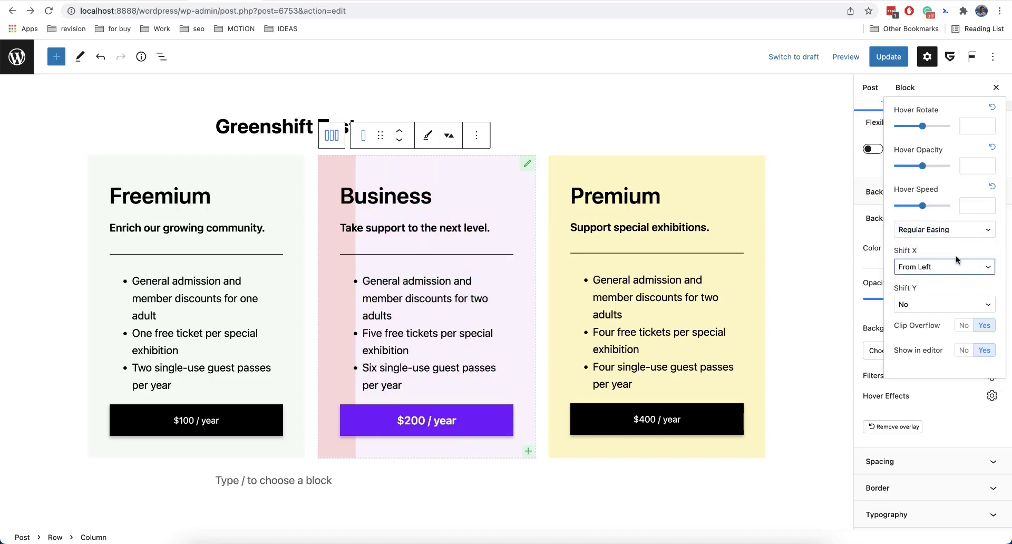
# Set the Hover Scale of the Business column's overlay to 0.84.
pyautogui.scroll(2, 957, 257)
pyautogui.click(988, 130)
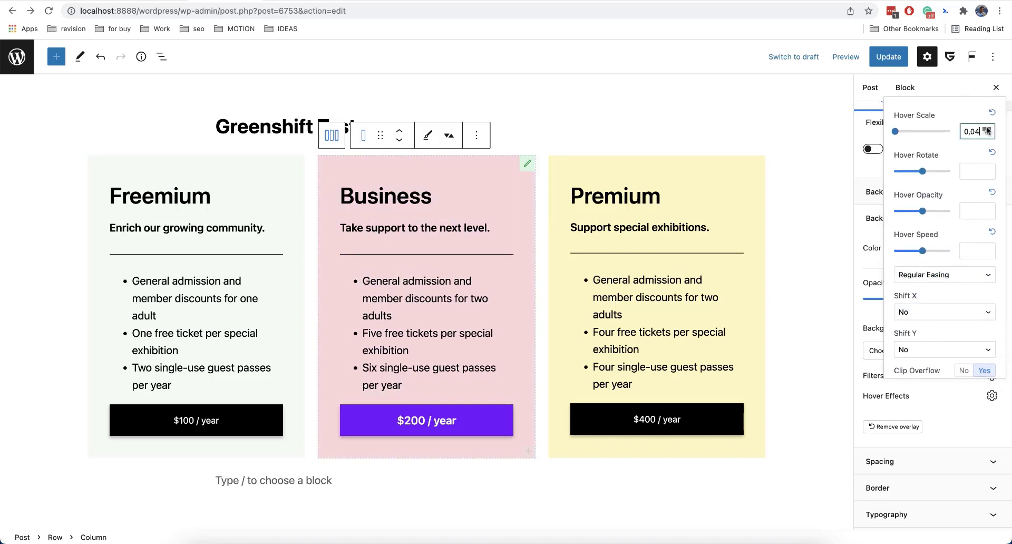
pyautogui.click(987, 130)
pyautogui.moveTo(922, 138); pyautogui.dragTo(910, 132)
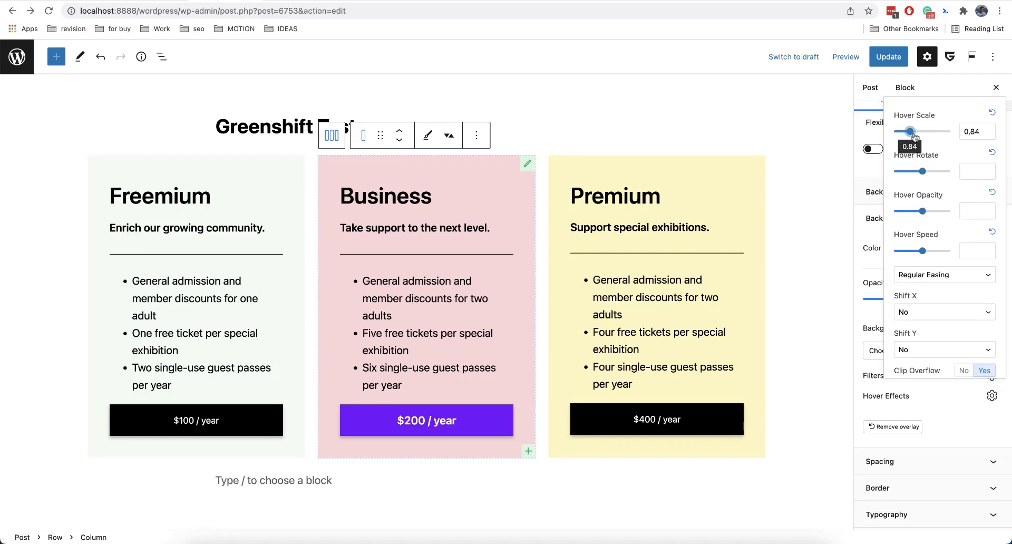
# Set the overlay's Hover Rotate to 17.6 and try a Shift Y option.
pyautogui.moveTo(923, 171)
pyautogui.mouseDown()
pyautogui.moveTo(913, 172)
pyautogui.moveTo(924, 174)
pyautogui.mouseUp()
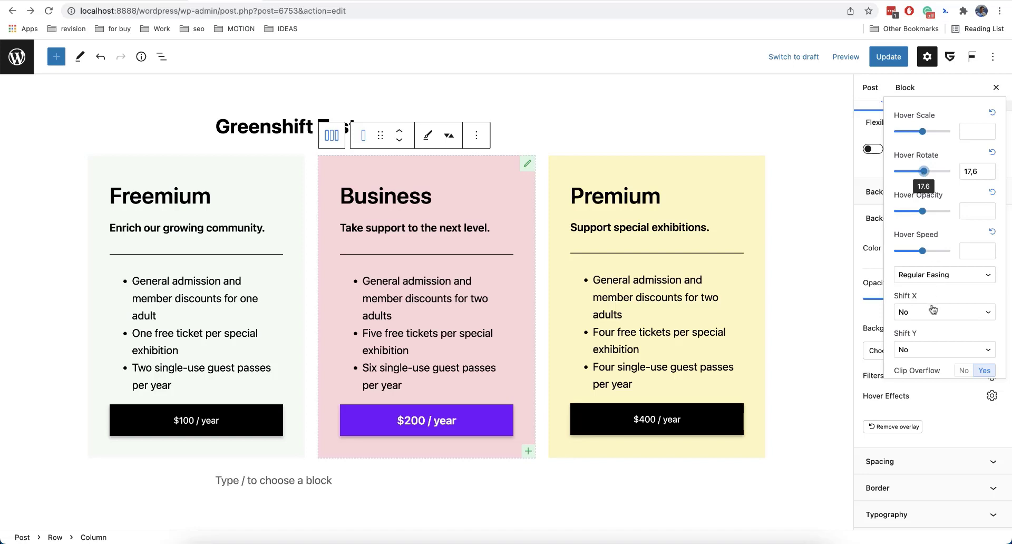
pyautogui.click(935, 351)
pyautogui.click(935, 360)
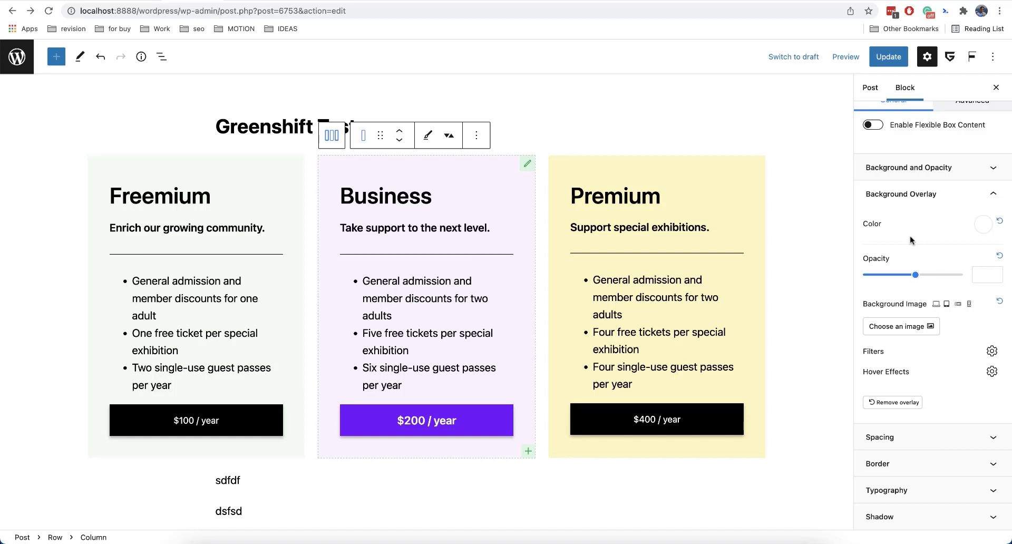
# Use the rocket picture startup-culture-vol-2.svg from the media library as the Business column's overlay background image.
pyautogui.click(887, 325)
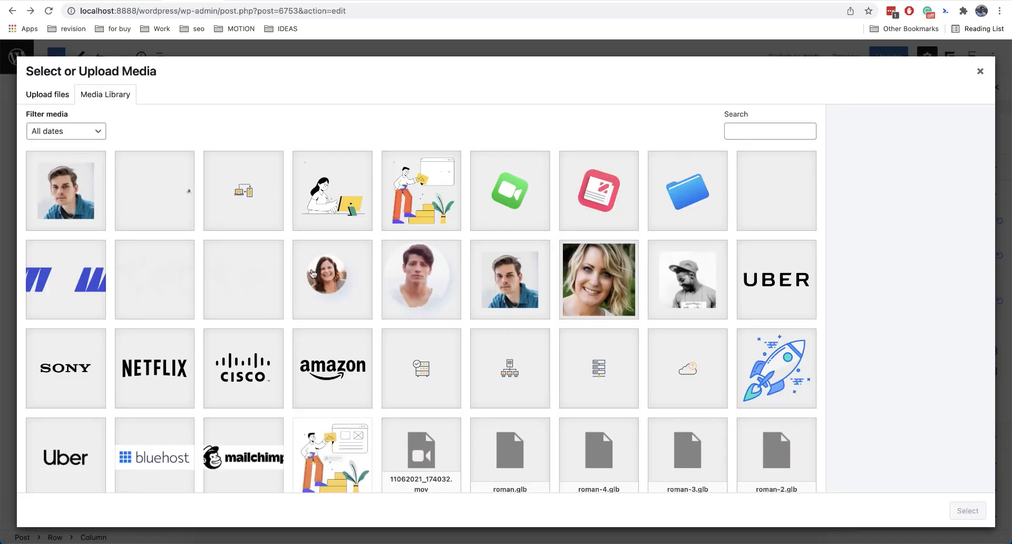
pyautogui.scroll(-2, 313, 274)
pyautogui.scroll(-3, 313, 274)
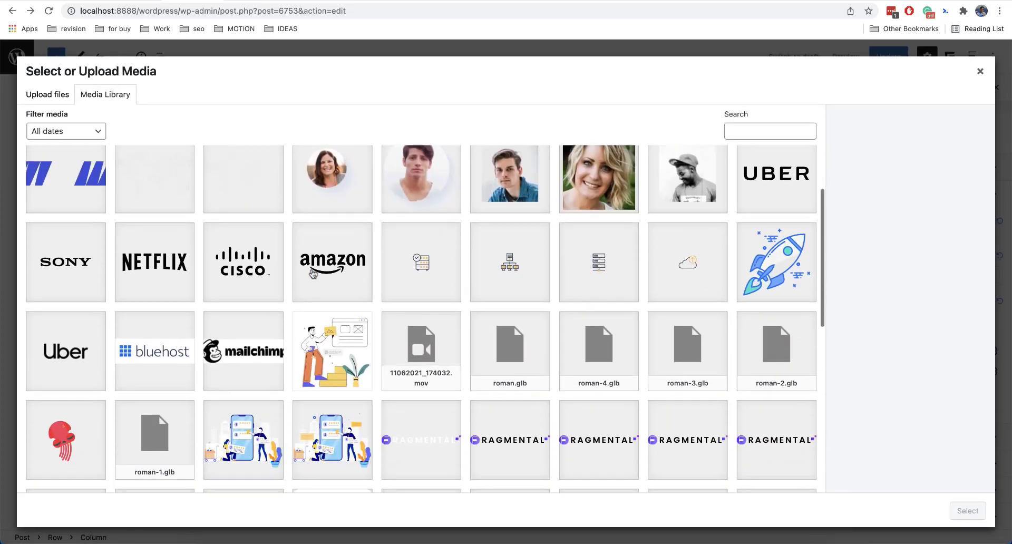
pyautogui.scroll(5, 313, 274)
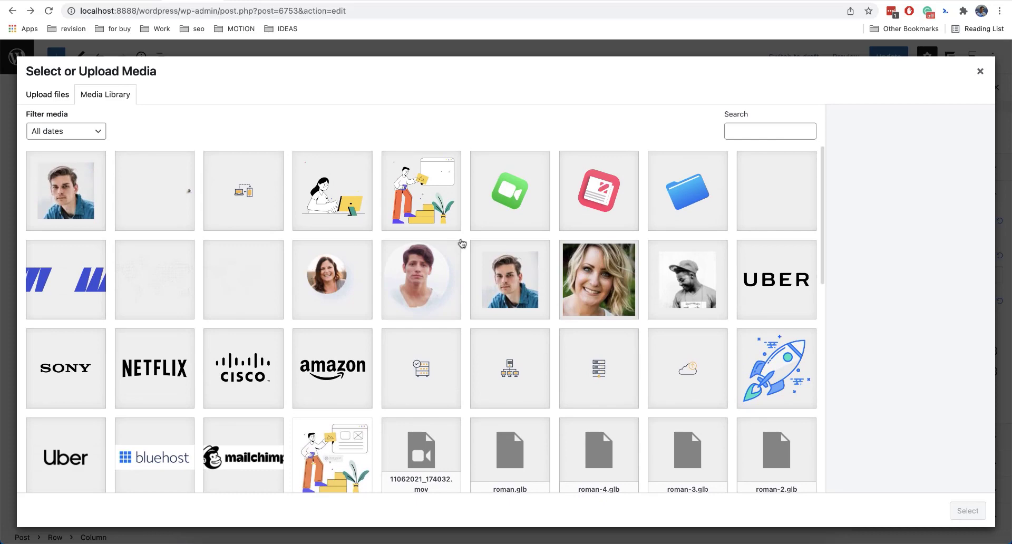
pyautogui.click(773, 364)
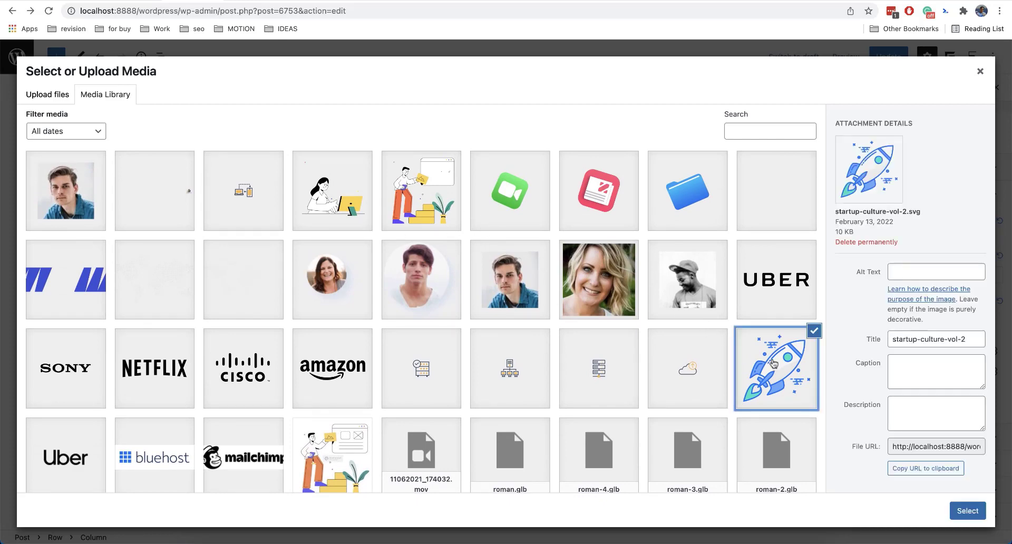
pyautogui.click(968, 511)
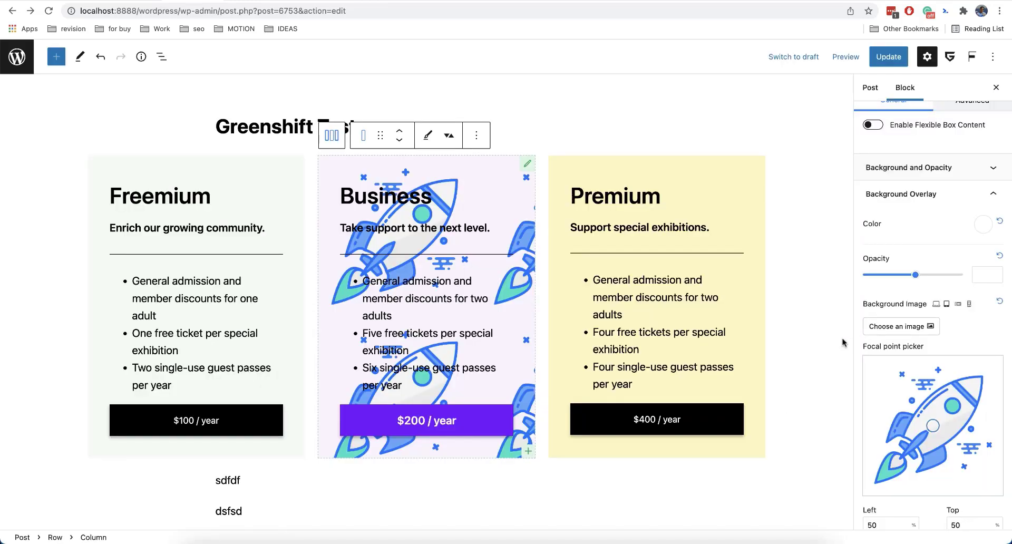
# Set the overlay image to No repeat with its focal point at 53% left and 100% top, and the overlay opacity to 0.01.
pyautogui.scroll(-5, 946, 359)
pyautogui.click(891, 392)
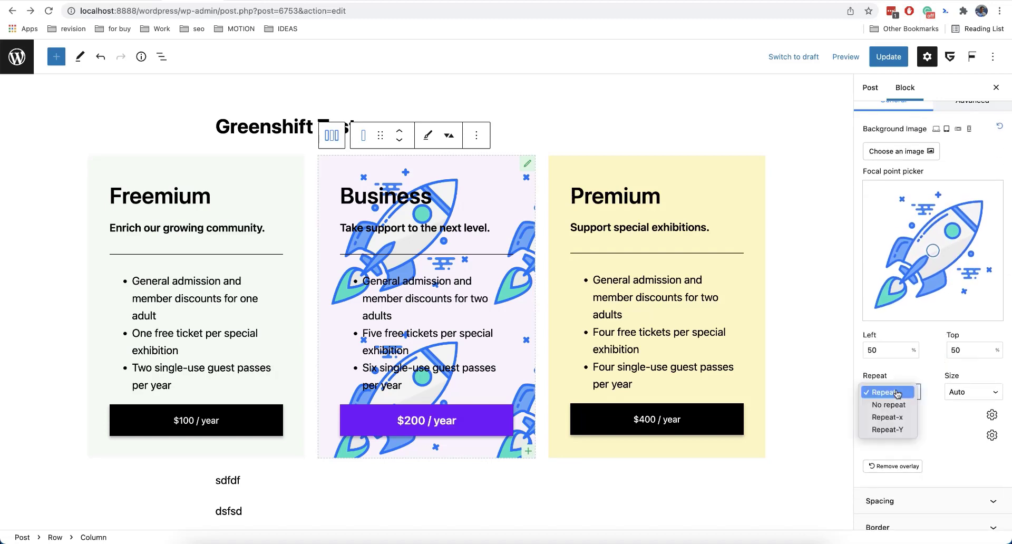
pyautogui.click(891, 404)
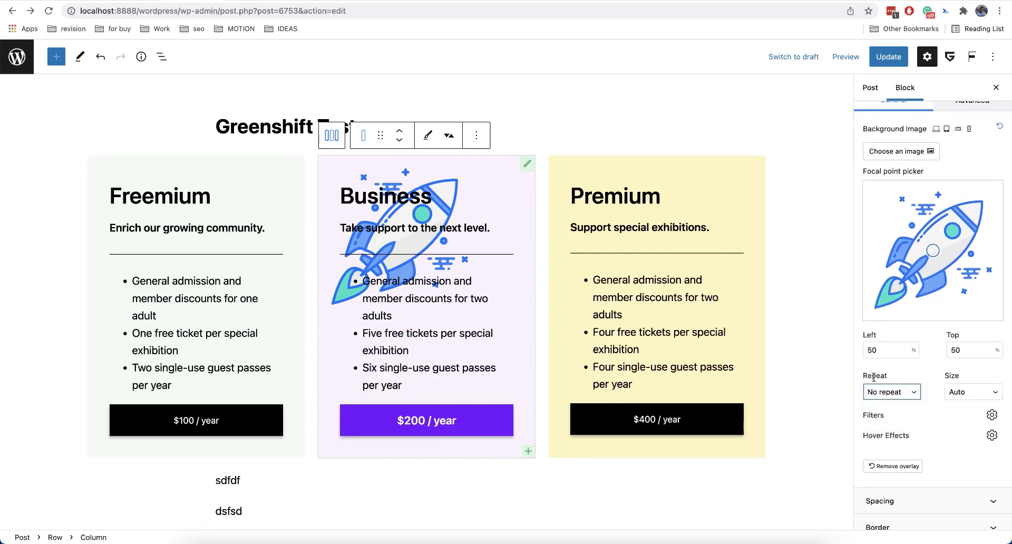
pyautogui.moveTo(934, 250); pyautogui.dragTo(938, 321)
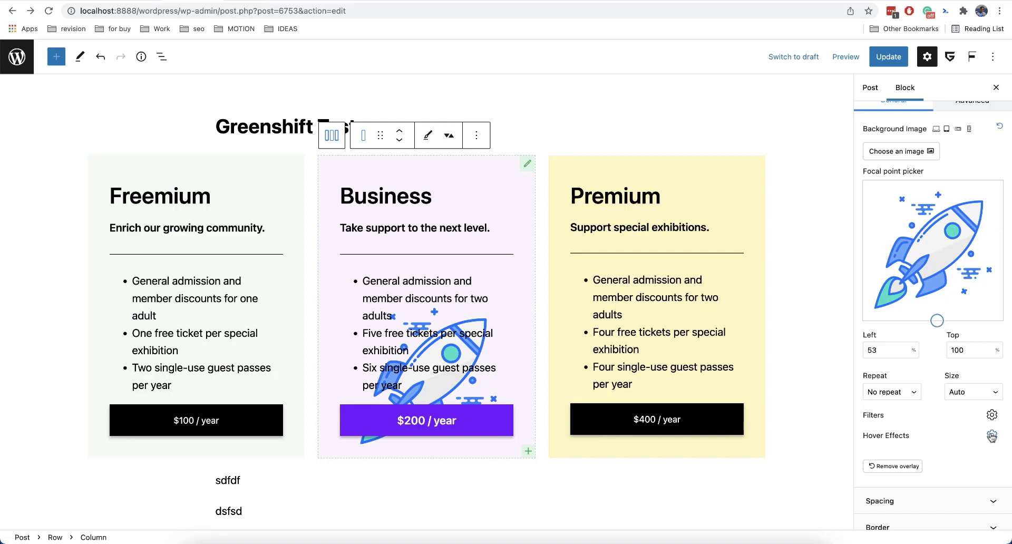
pyautogui.scroll(5, 948, 401)
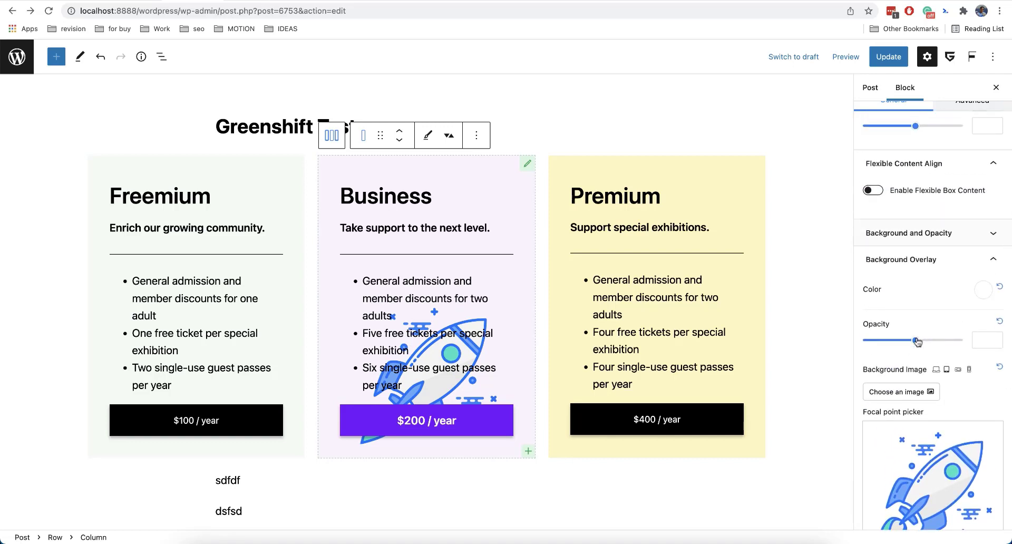
pyautogui.moveTo(917, 342); pyautogui.dragTo(846, 348)
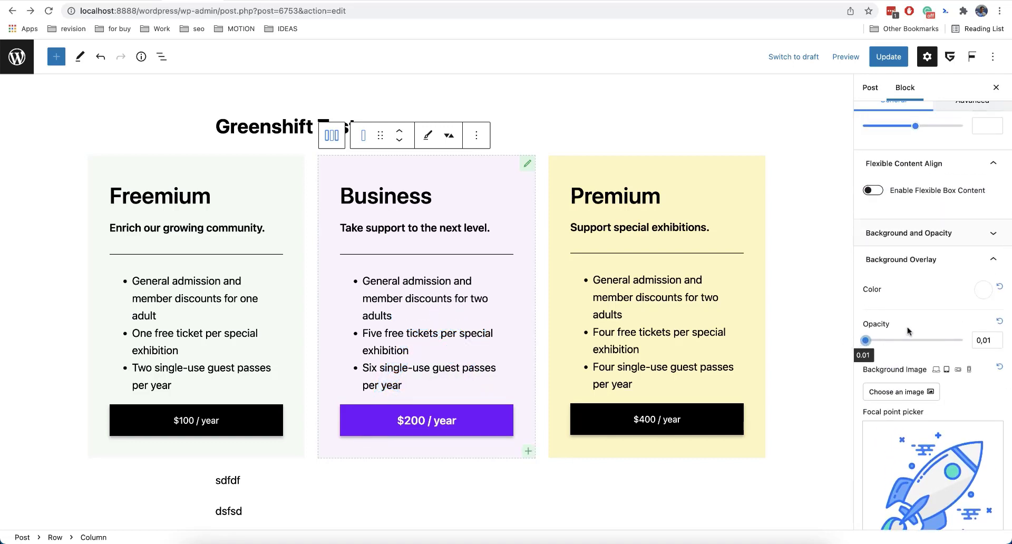
# Set the overlay's Shift X hover effect to To Right and its Clip Overflow to No.
pyautogui.scroll(-5, 908, 330)
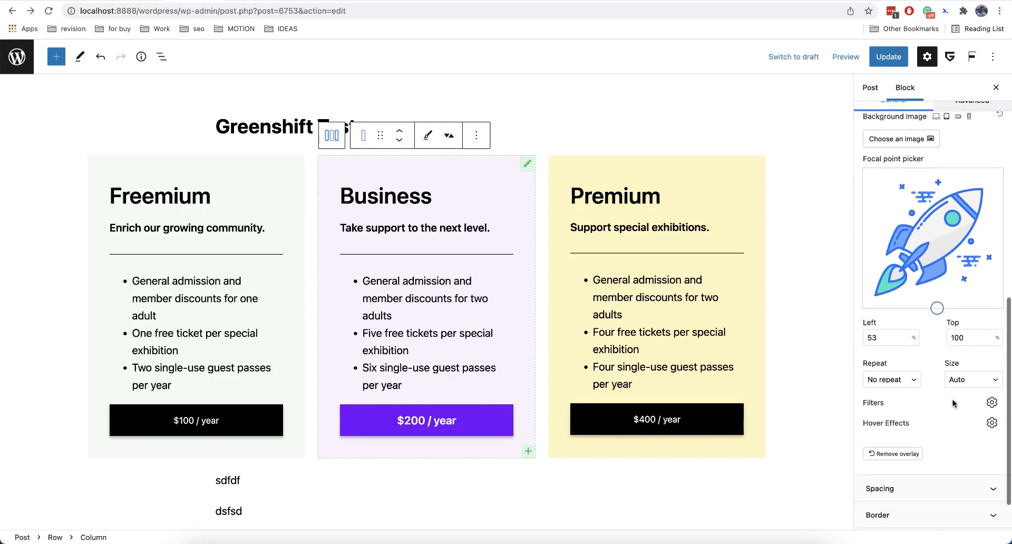
pyautogui.click(992, 423)
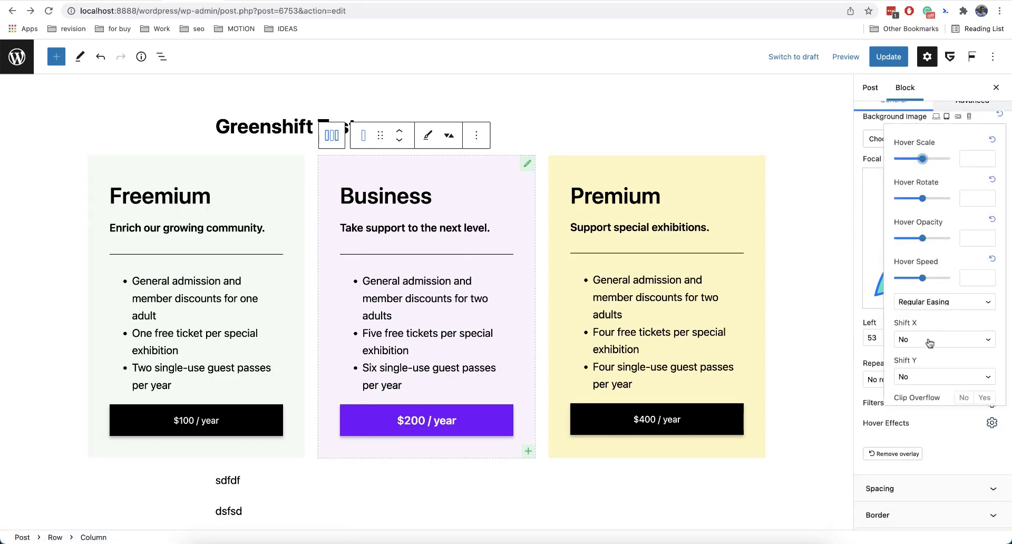
pyautogui.scroll(-2, 930, 343)
pyautogui.click(927, 297)
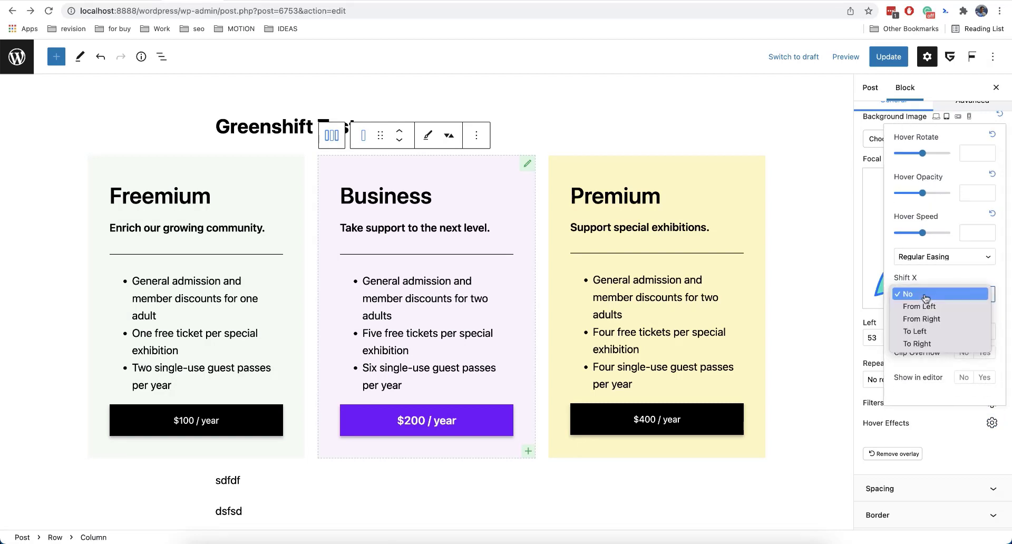
pyautogui.click(931, 344)
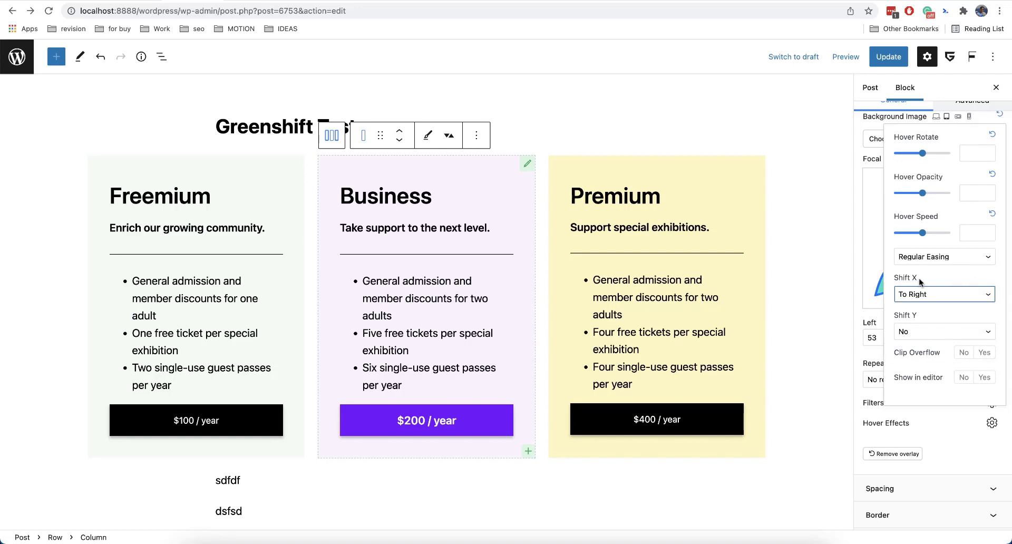
pyautogui.click(963, 354)
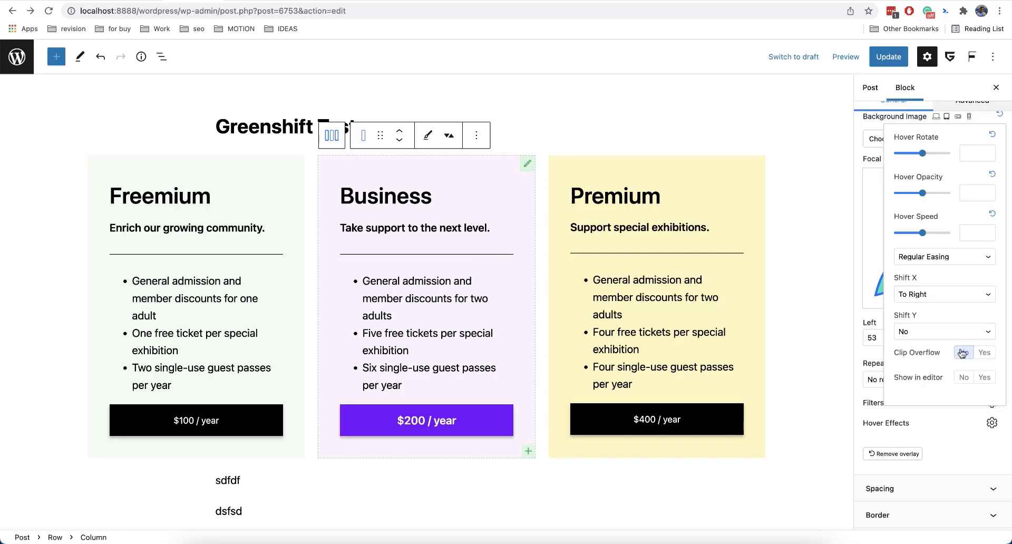
pyautogui.scroll(2, 963, 353)
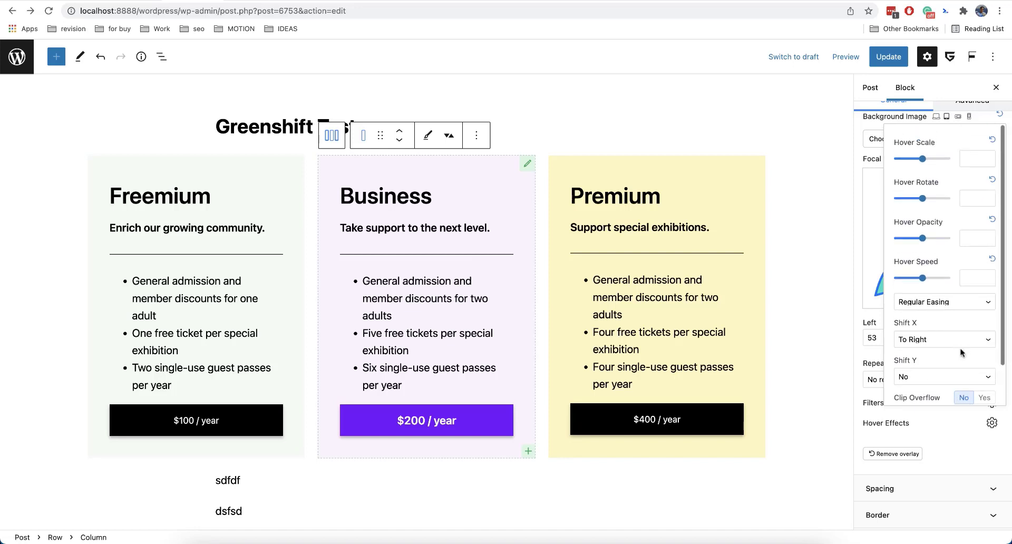
# Set the overlay's Hover Opacity to 1 and preview the hover effect by switching Show in editor to Yes.
pyautogui.click(973, 236)
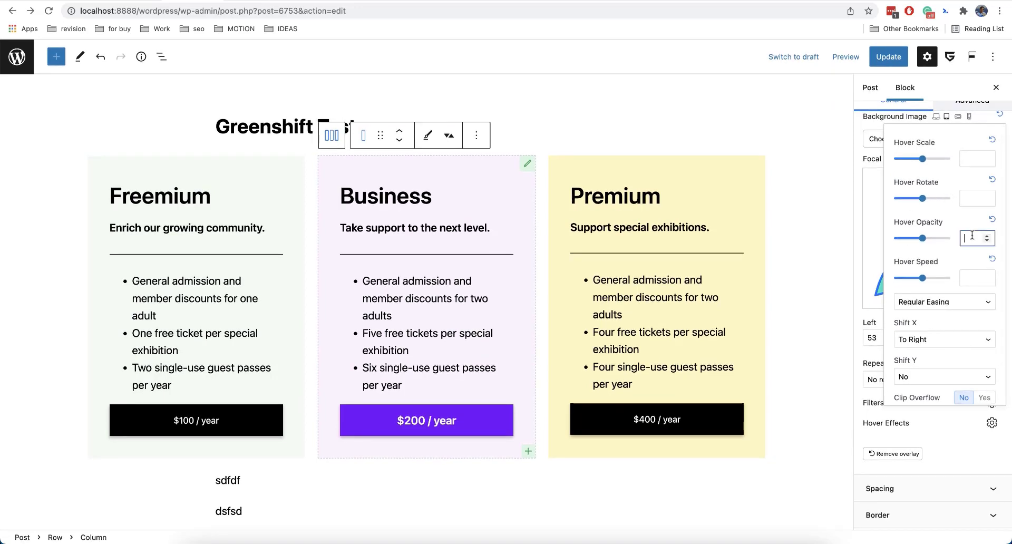
pyautogui.write('1')
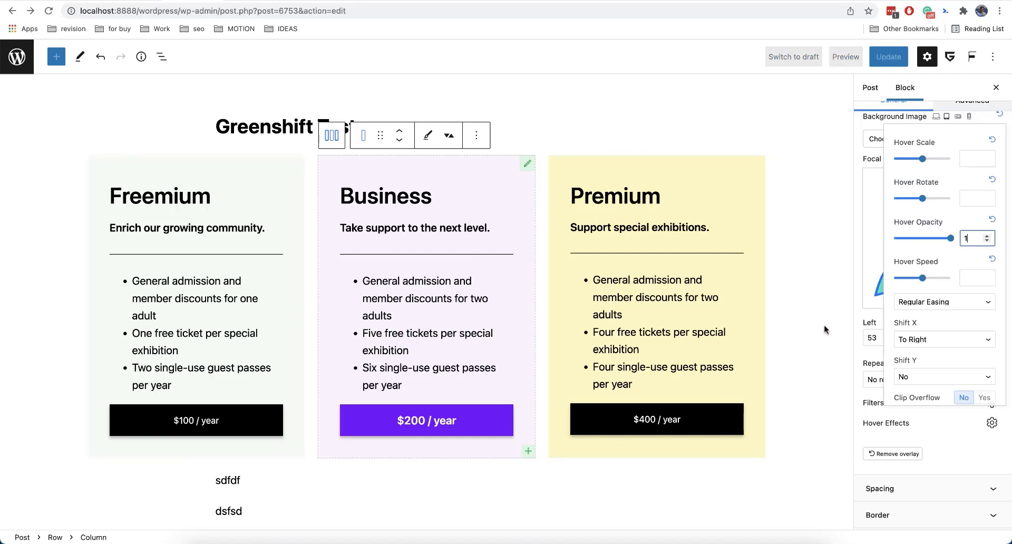
pyautogui.click(953, 437)
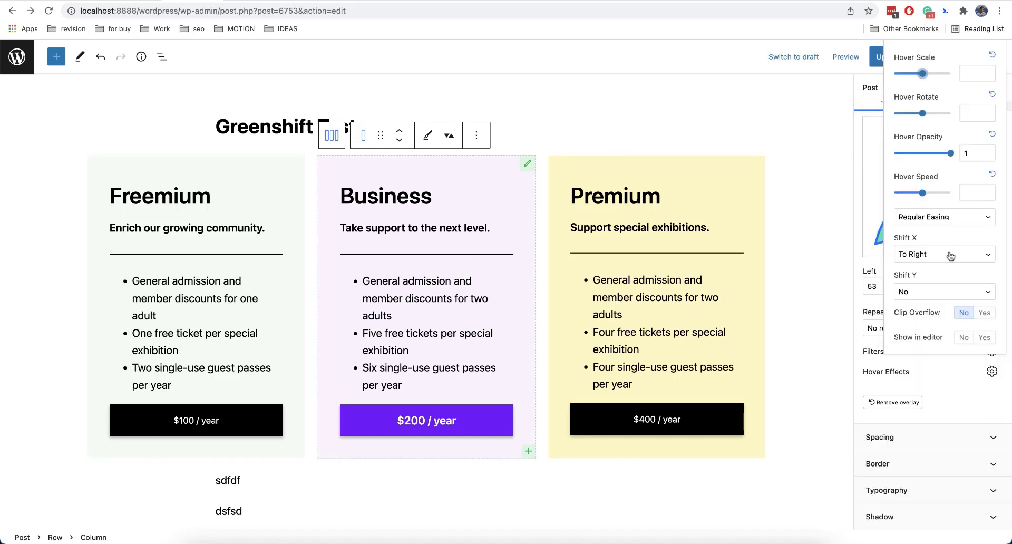
pyautogui.click(984, 337)
pyautogui.click(963, 337)
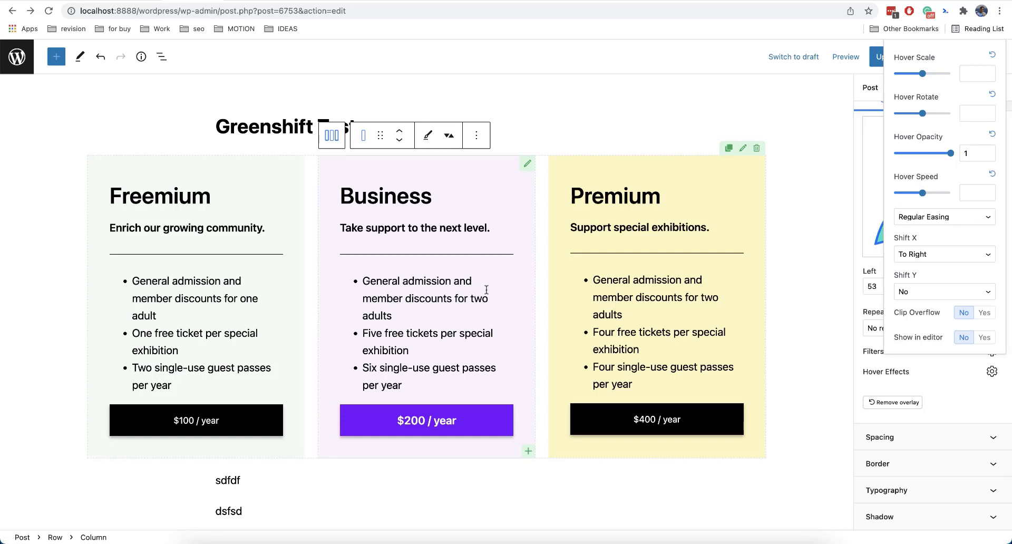
pyautogui.click(983, 338)
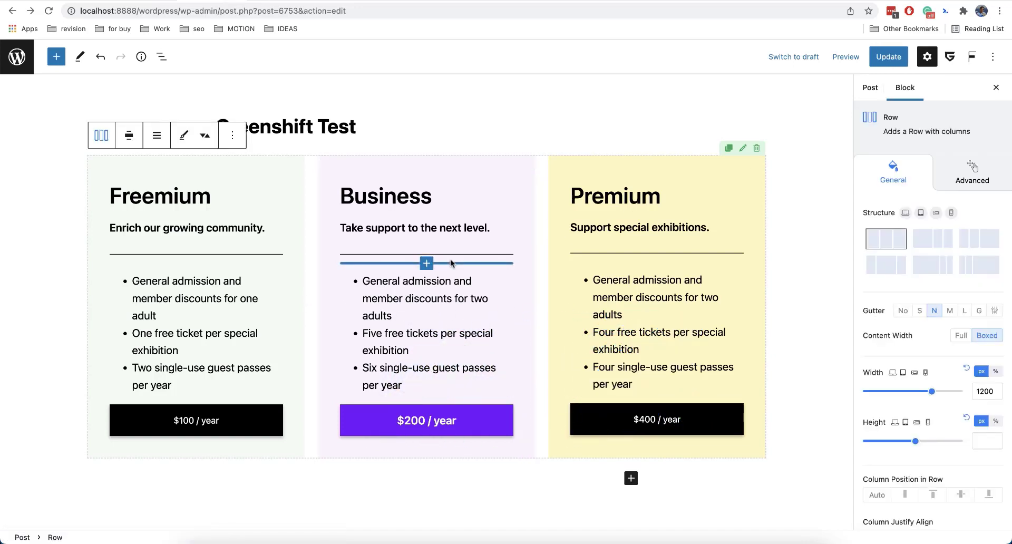
# Select the Container inside the Business column and choose Fade Up as its animation type.
pyautogui.click(525, 168)
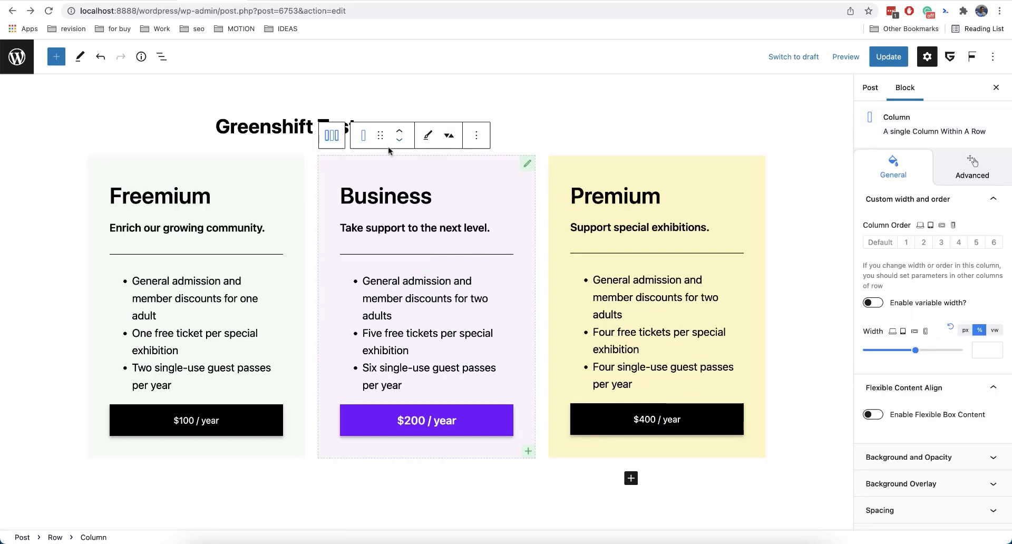
pyautogui.click(387, 196)
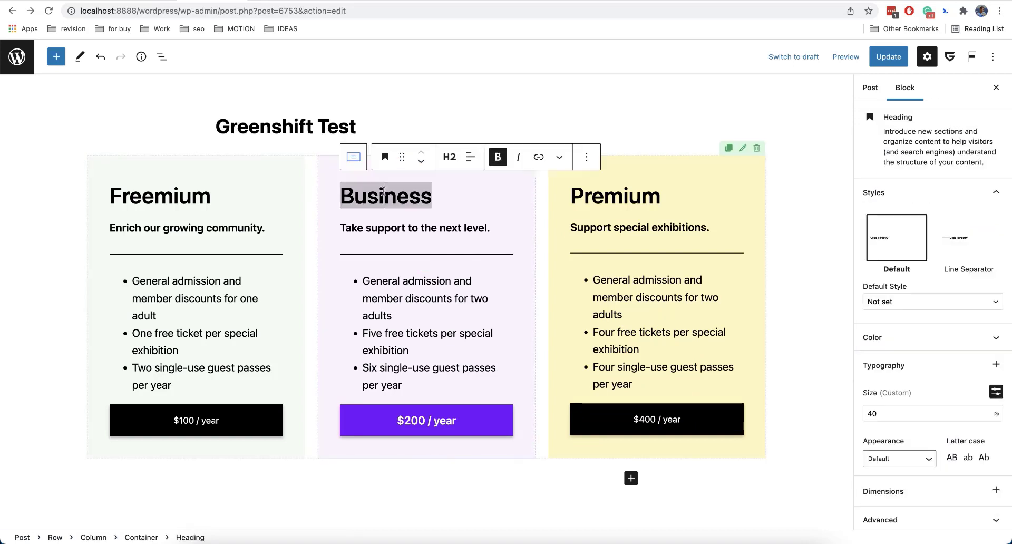
pyautogui.click(361, 157)
pyautogui.click(970, 170)
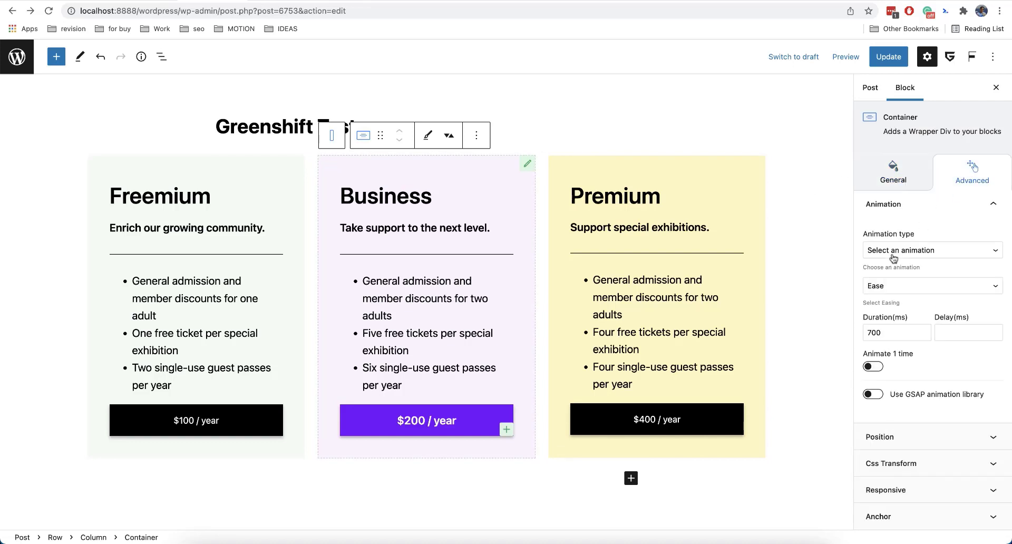
pyautogui.scroll(-1, 920, 232)
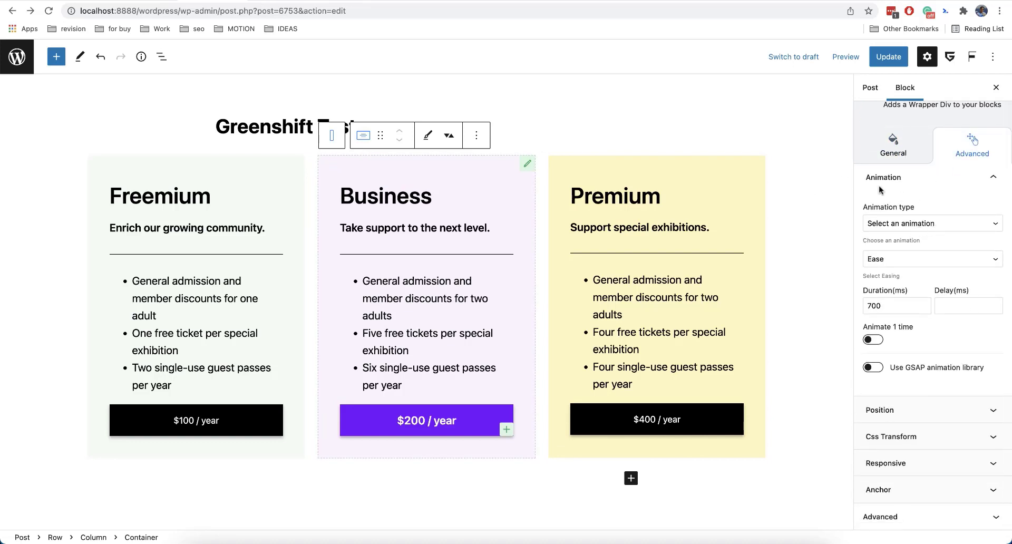
pyautogui.click(913, 225)
pyautogui.click(917, 249)
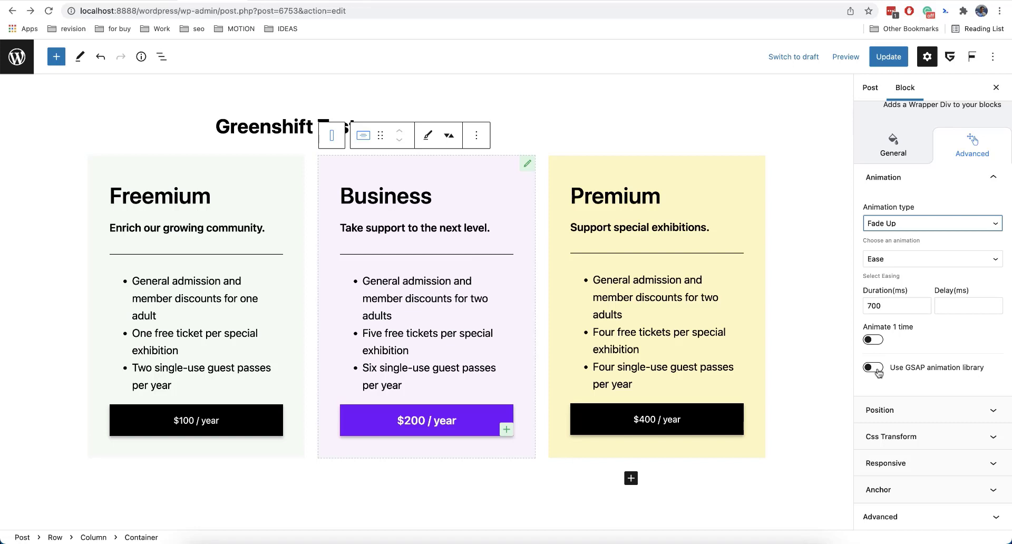
# Switch the container's animation to the GSAP animation library and set its Y shift to 20.
pyautogui.click(876, 368)
pyautogui.scroll(-4, 918, 362)
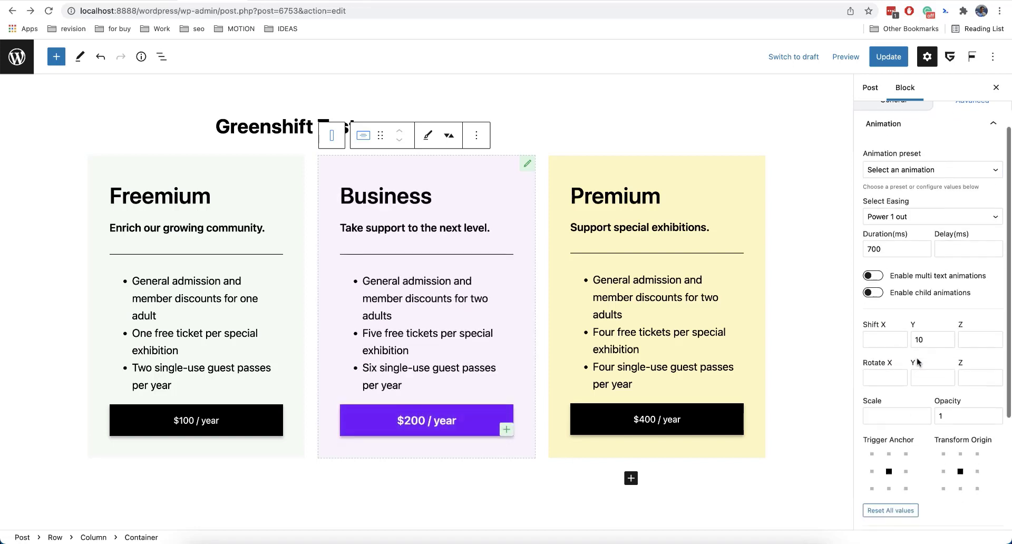
pyautogui.scroll(-1, 917, 361)
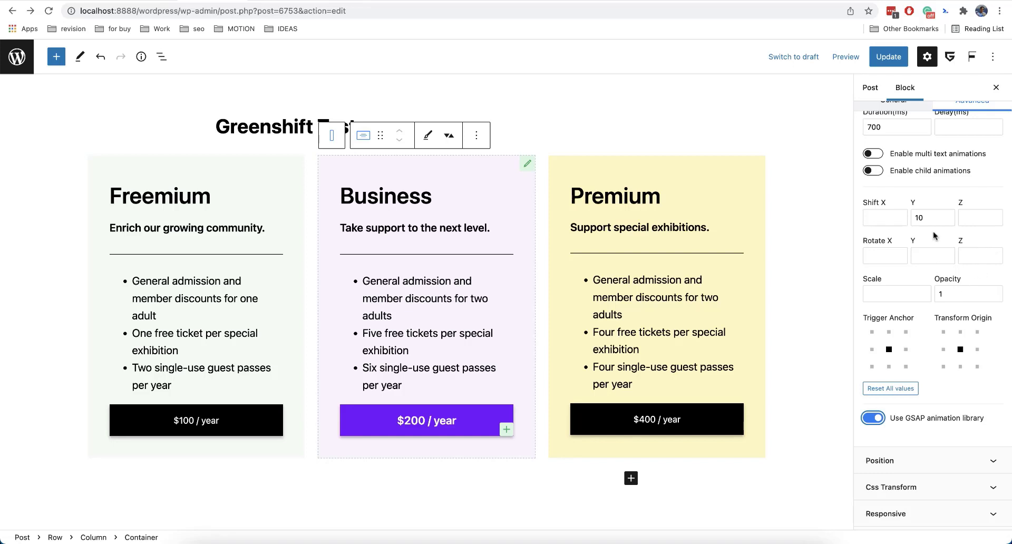
pyautogui.moveTo(929, 218); pyautogui.dragTo(909, 221)
pyautogui.write('20')
# Enable child animations for the container with a stagger delay of 0,3.
pyautogui.scroll(5, 886, 242)
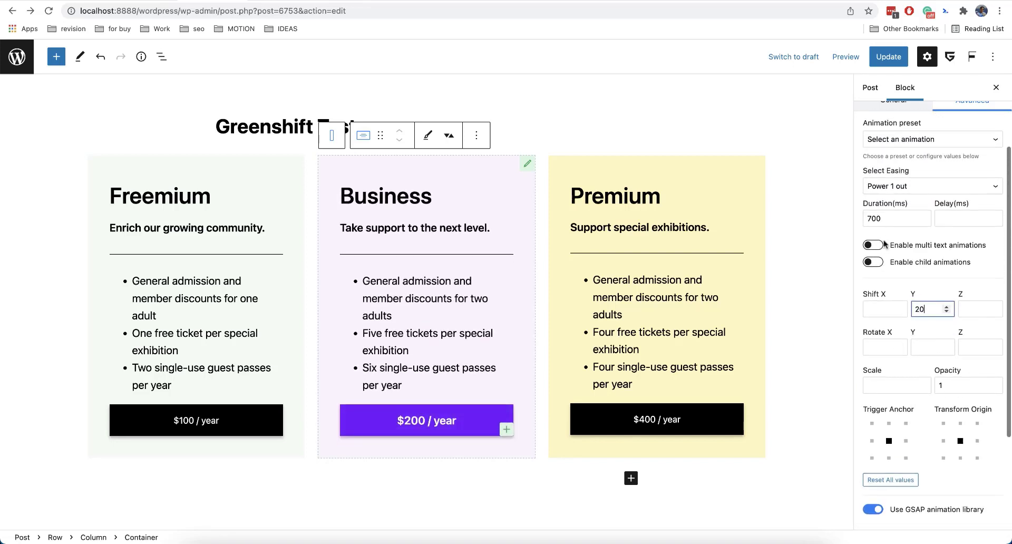
pyautogui.click(882, 262)
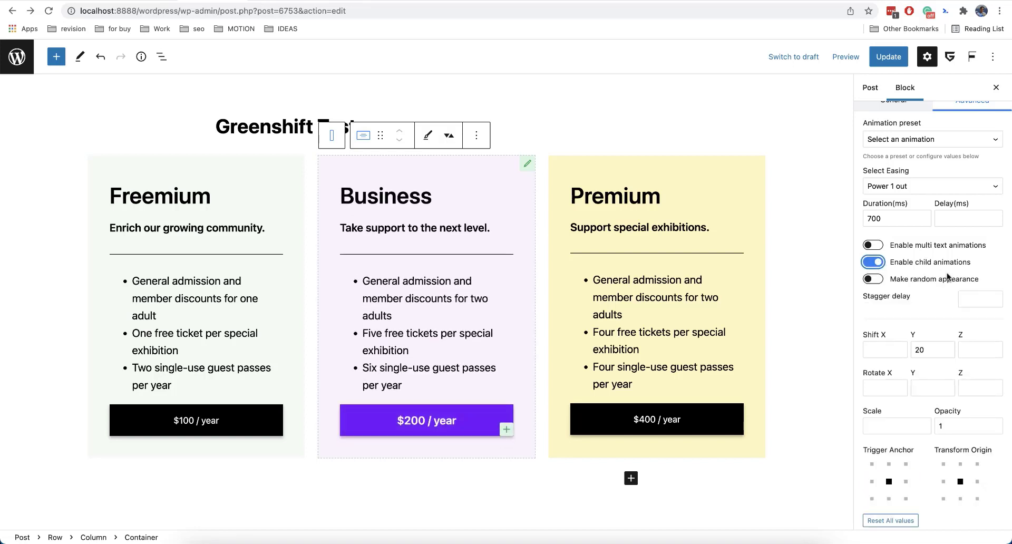
pyautogui.click(996, 297)
pyautogui.click(996, 297)
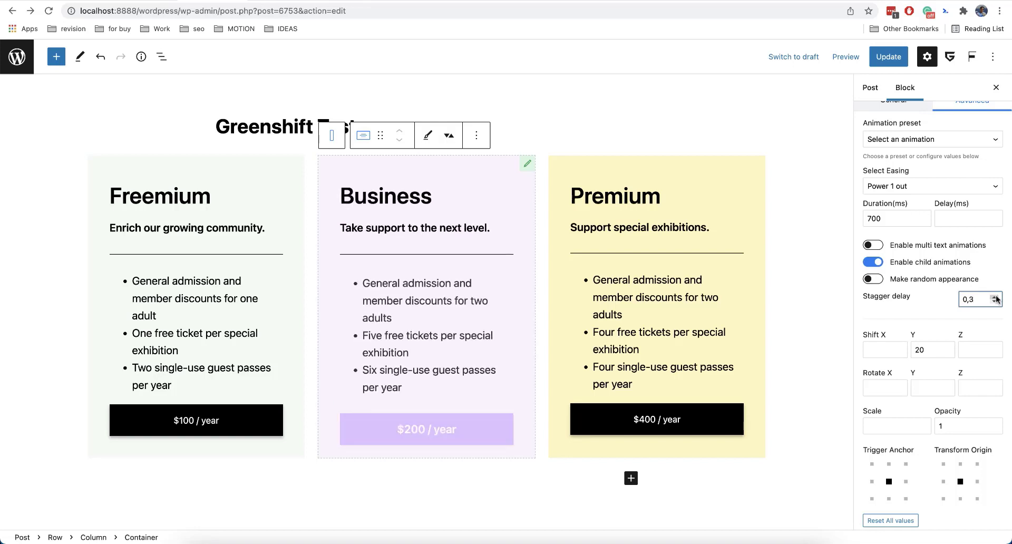
# Set the animation's Rotate X to 30 after trying 90, and try the random appearance option for the child elements.
pyautogui.scroll(-3, 965, 316)
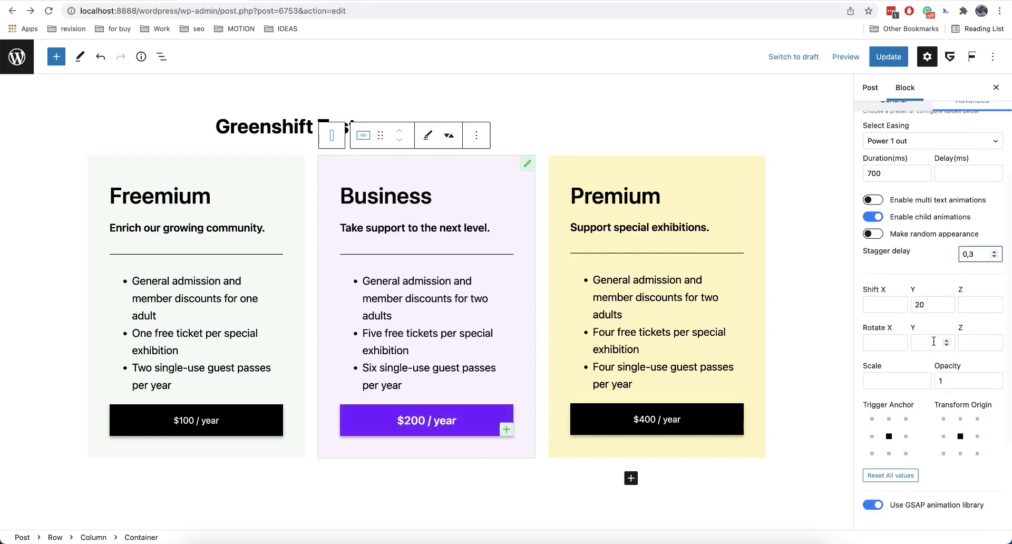
pyautogui.click(891, 342)
pyautogui.write('90')
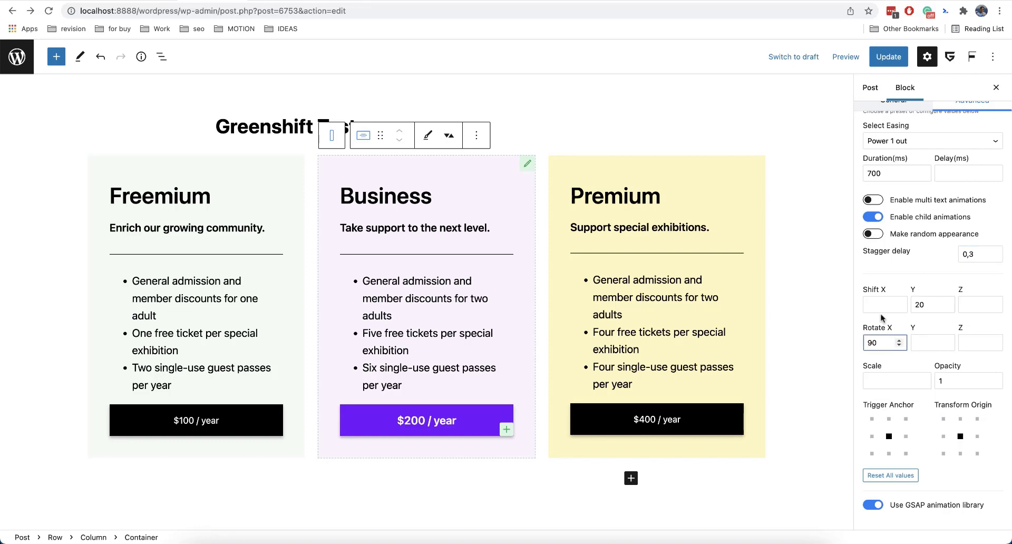
pyautogui.press('super+a')
pyautogui.click(871, 236)
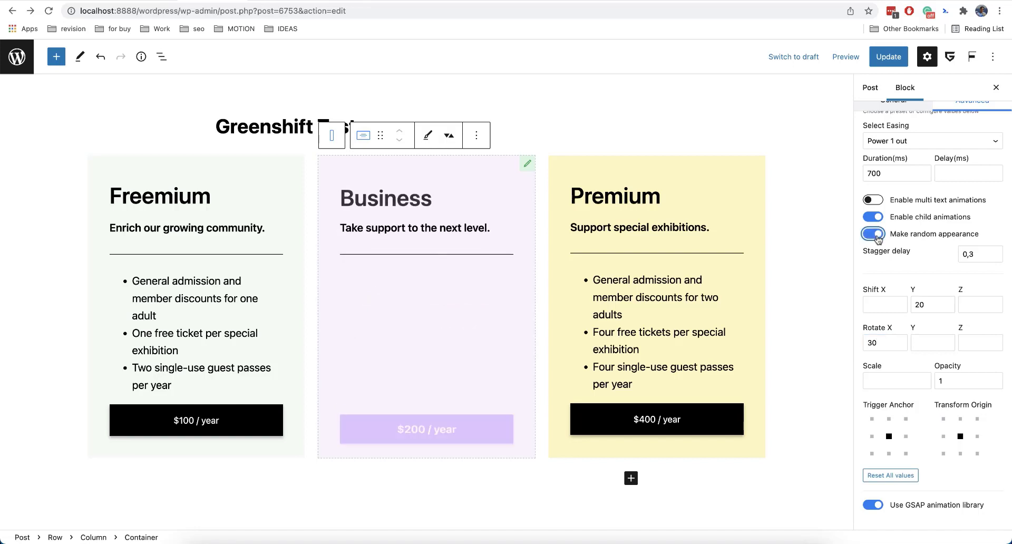
pyautogui.click(869, 237)
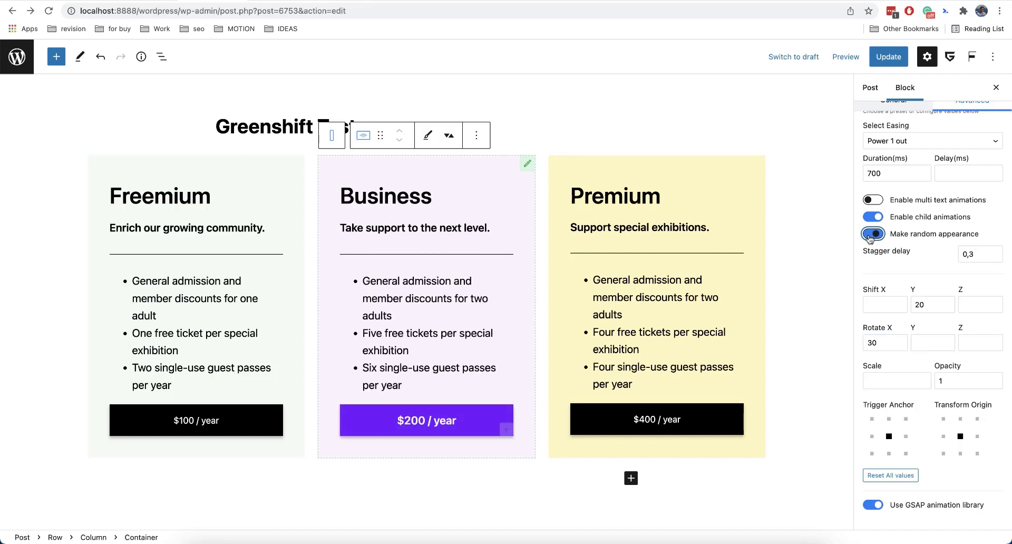